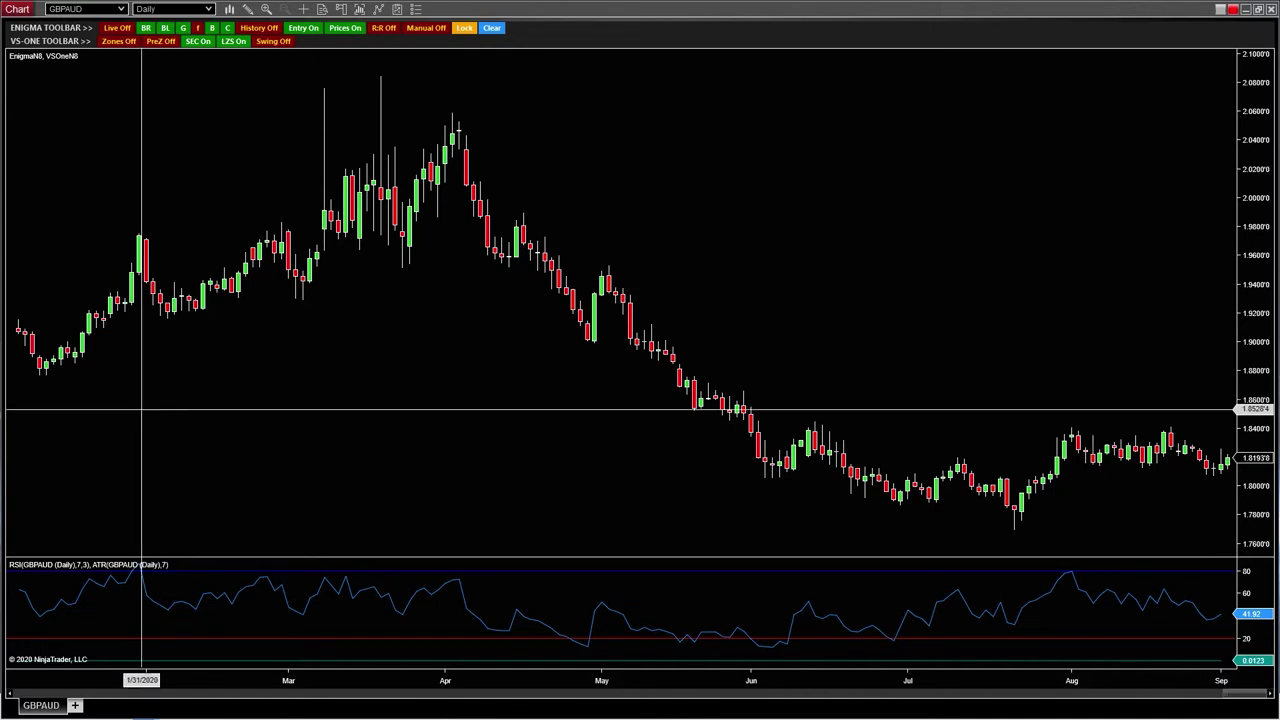
Look over the daily GBPAUD price history and switch to the maximized 240-minute GBPAUD chart.
scroll(180, 415, right, 2)
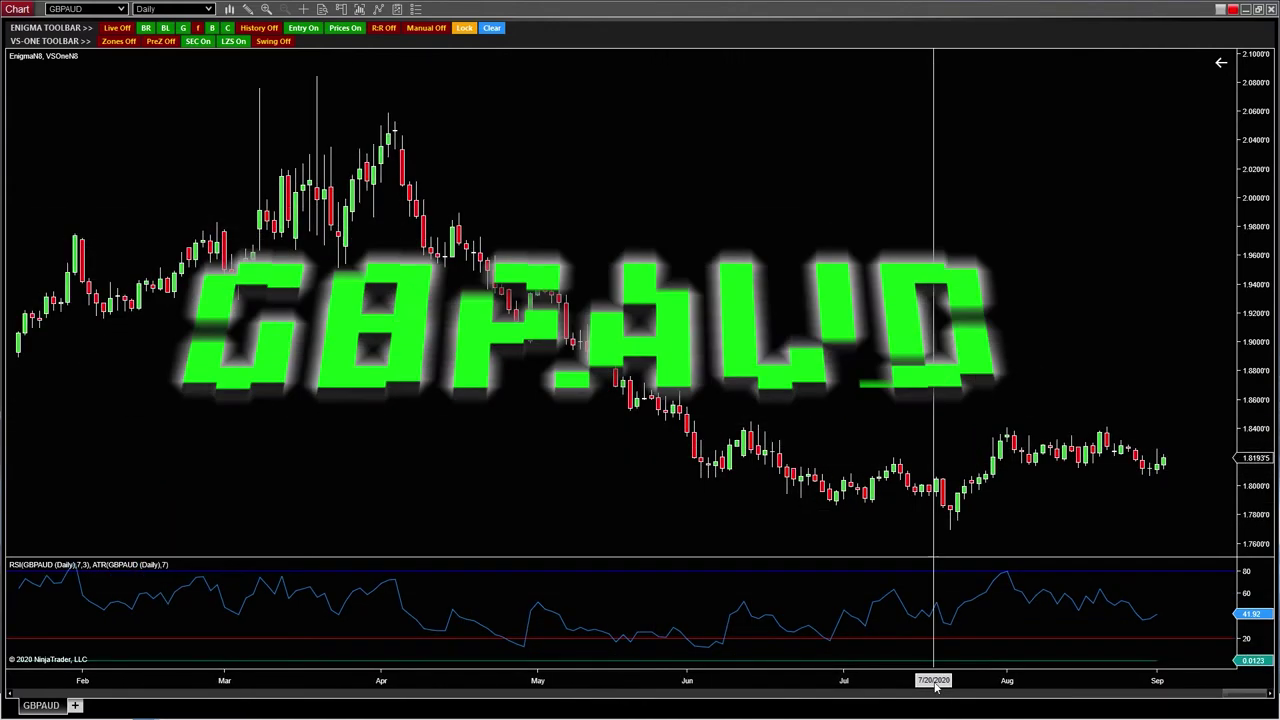
scroll(685, 660, up, 3)
scroll(685, 660, up, 2)
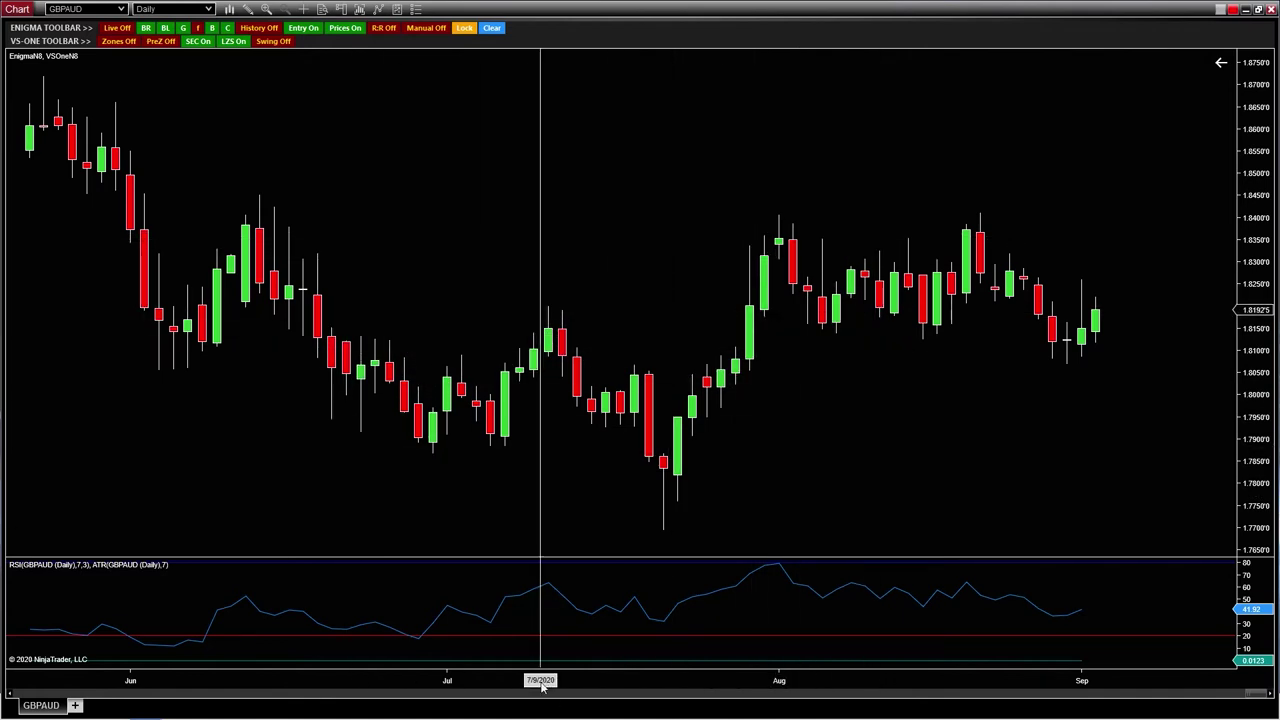
scroll(546, 692, down, 3)
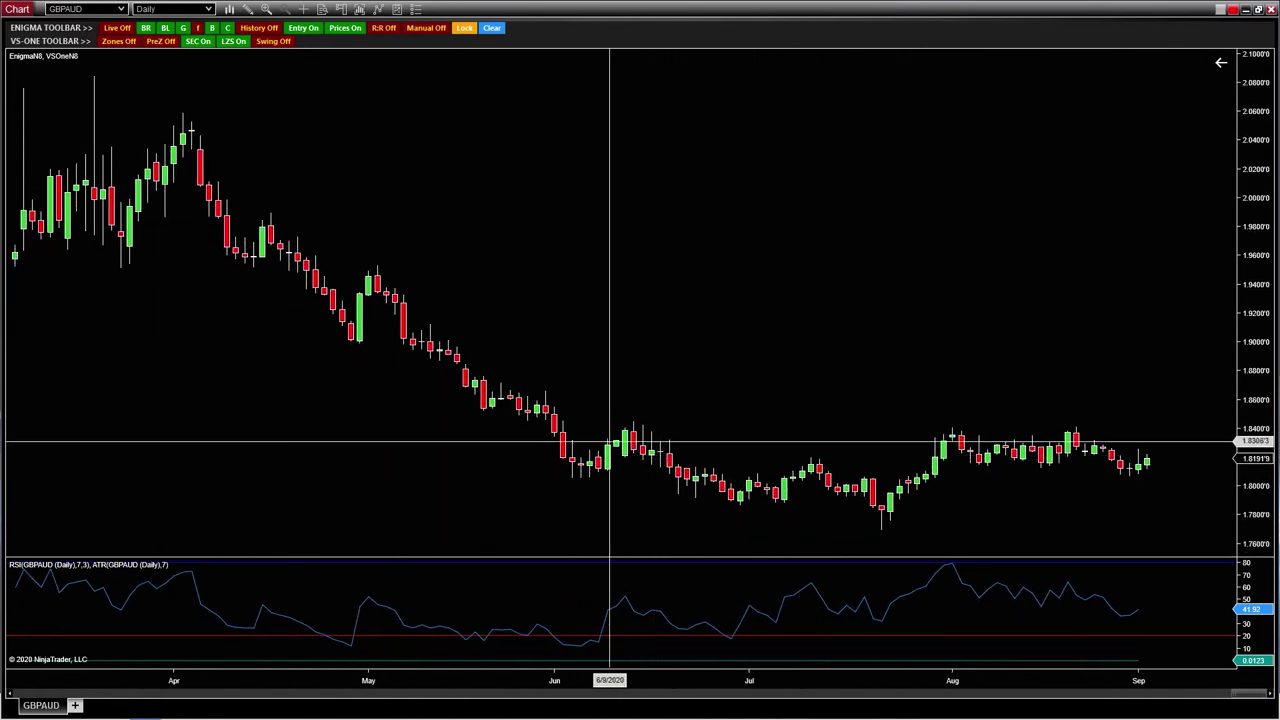
scroll(669, 460, up, 3)
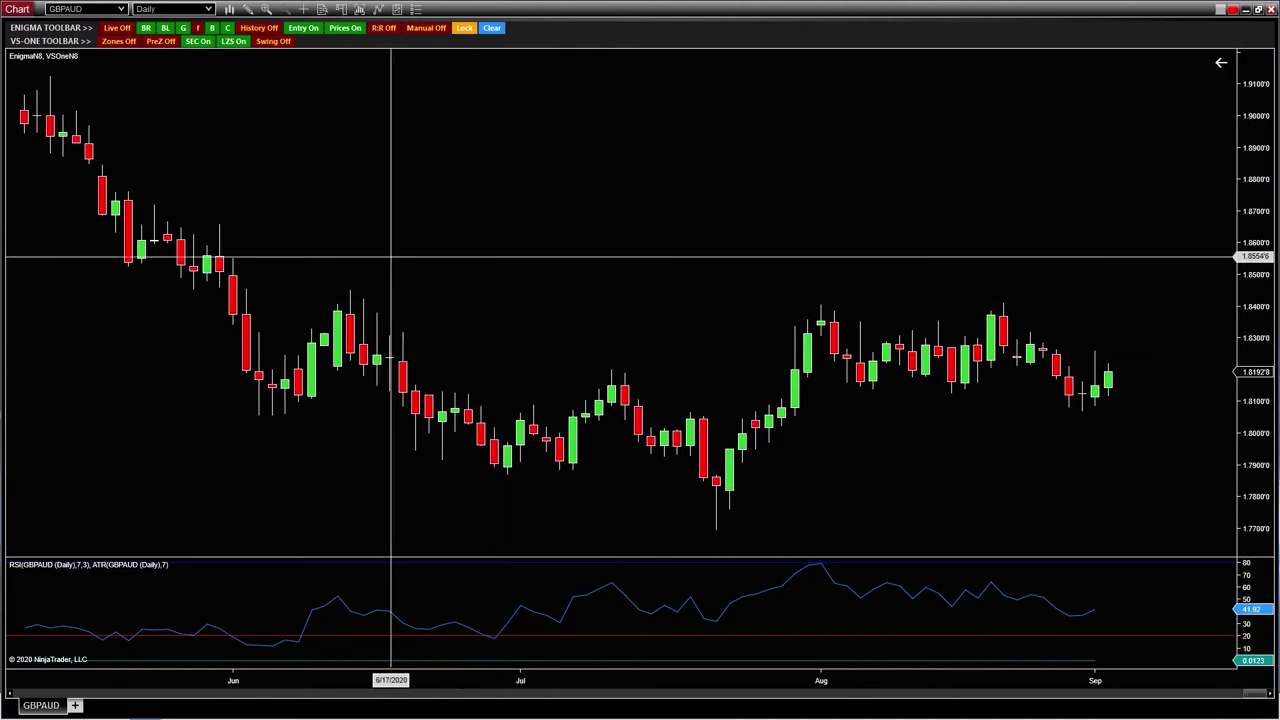
double_click(659, 8)
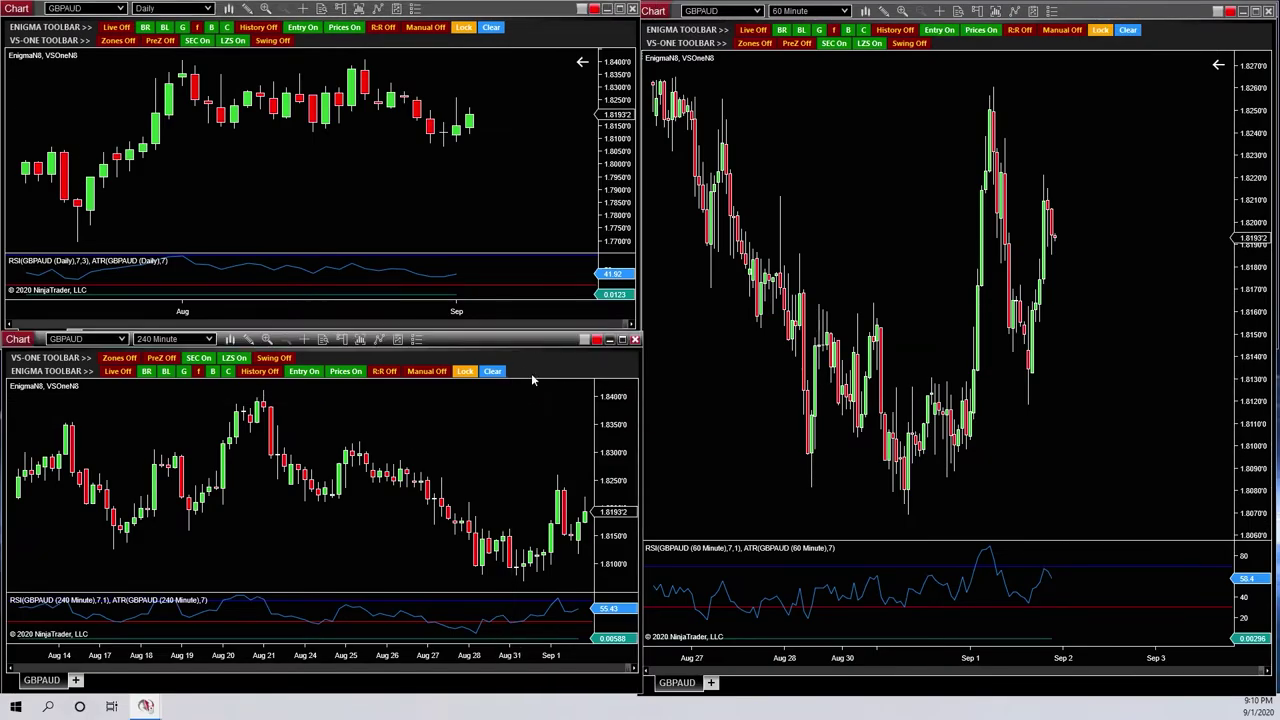
click(621, 341)
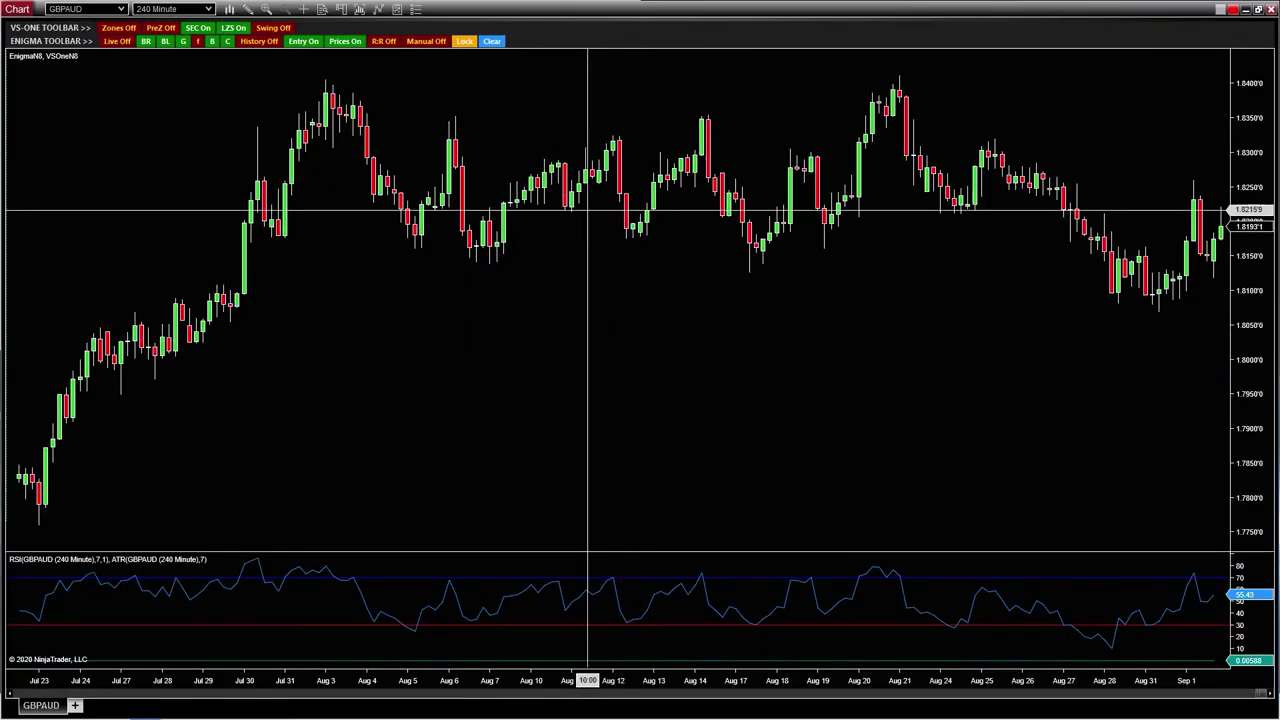
Draw a resistance rectangle across the two August highs, from about 1.8380 to 1.8405, starting near Jul 30 and extending past Sep 3.
drag(605, 680, 676, 662)
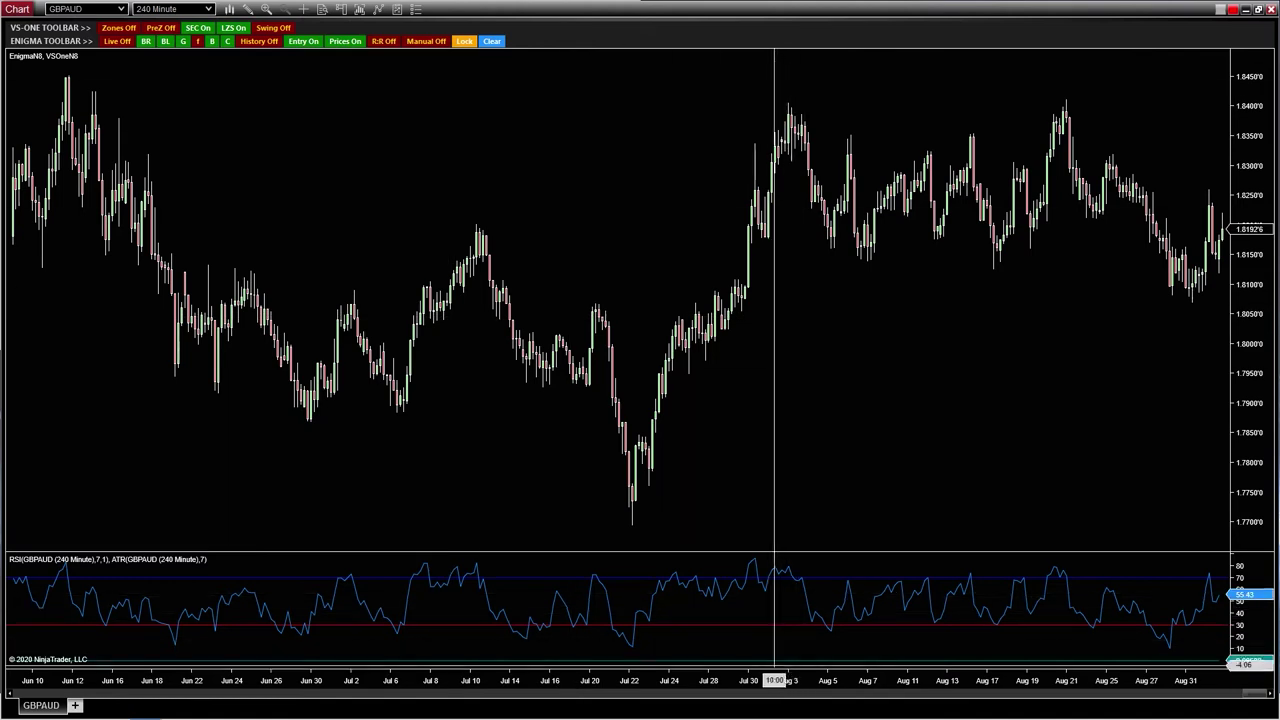
drag(775, 685, 609, 685)
scroll(729, 251, down, 4)
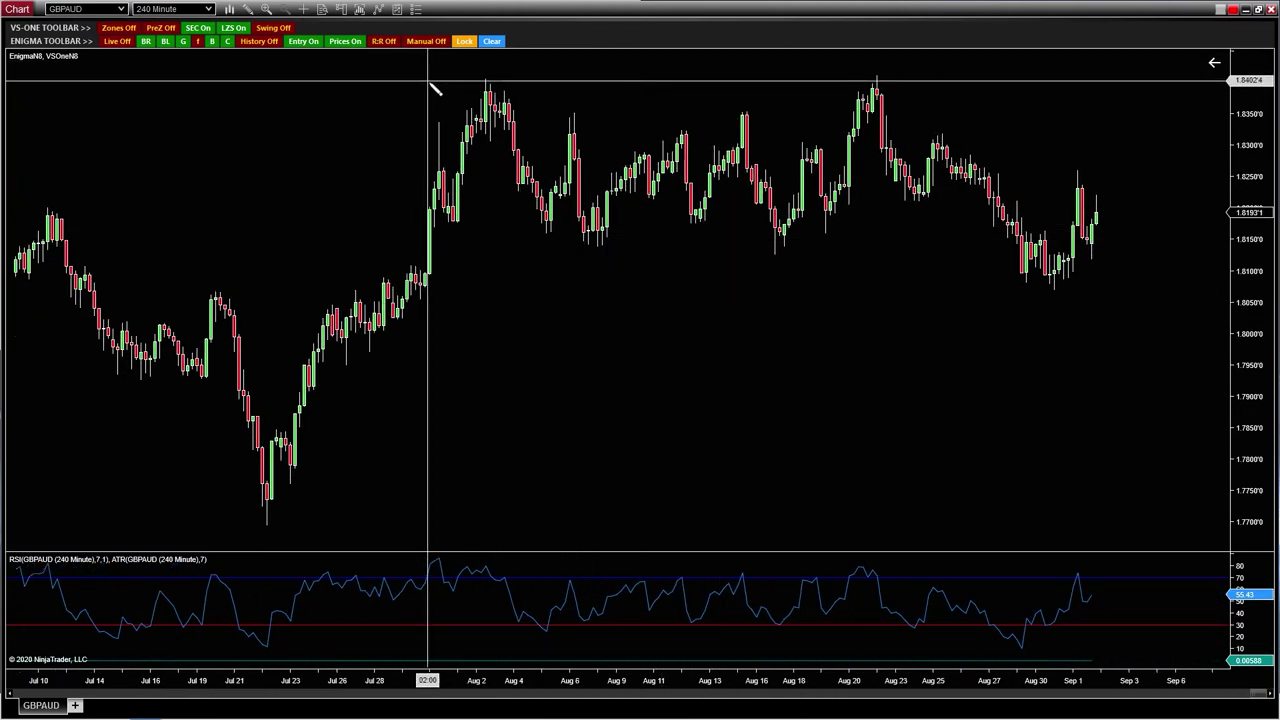
drag(432, 78, 1175, 95)
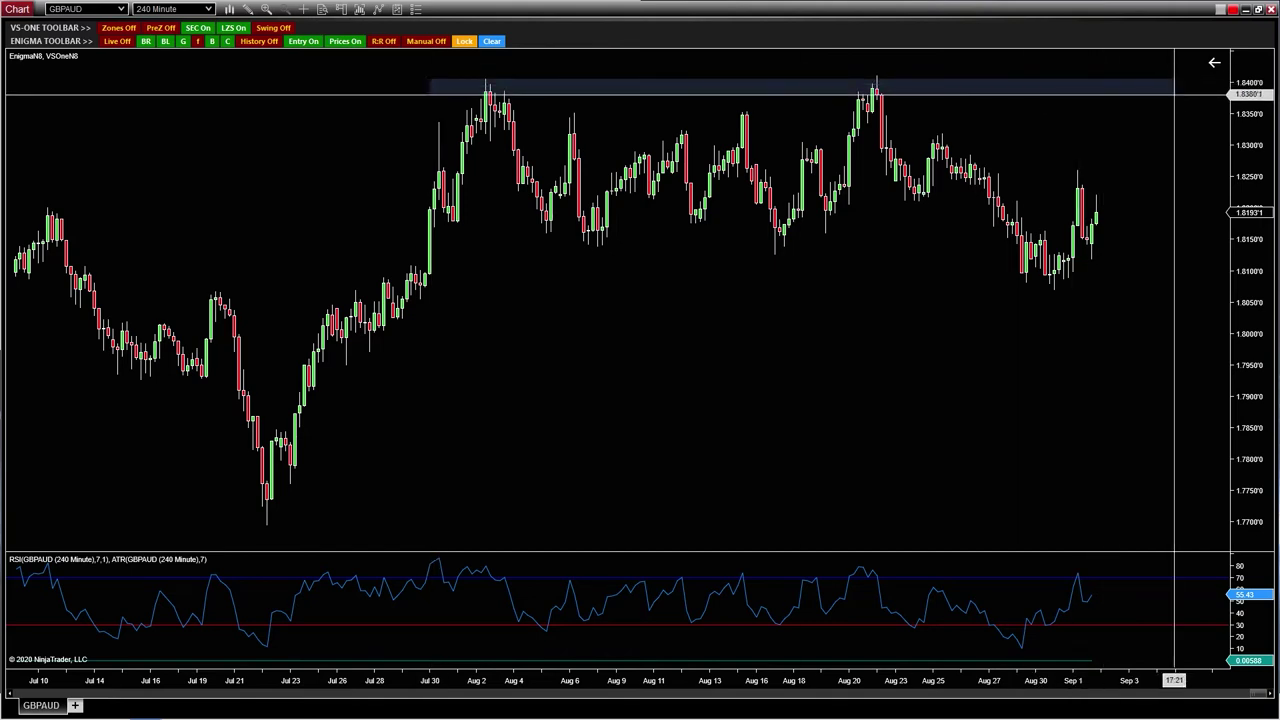
Set the area color of the resistance rectangle to Crimson.
double_click(1120, 95)
click(828, 330)
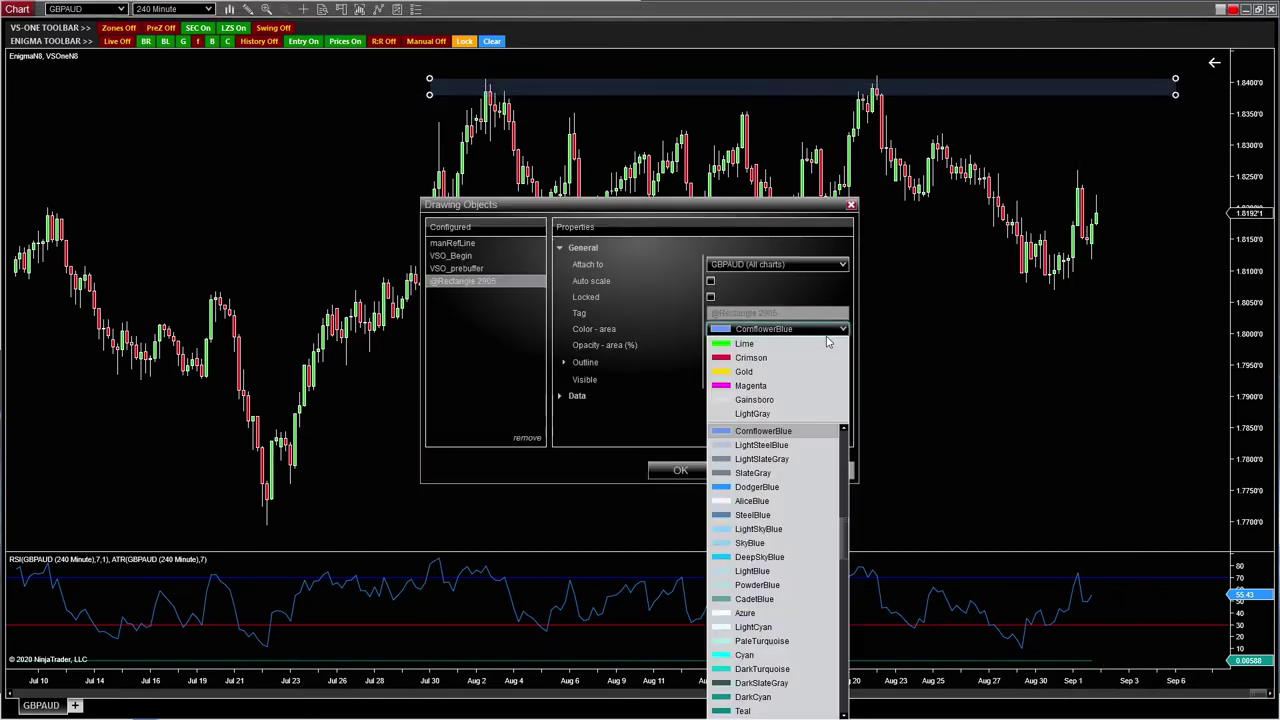
click(752, 358)
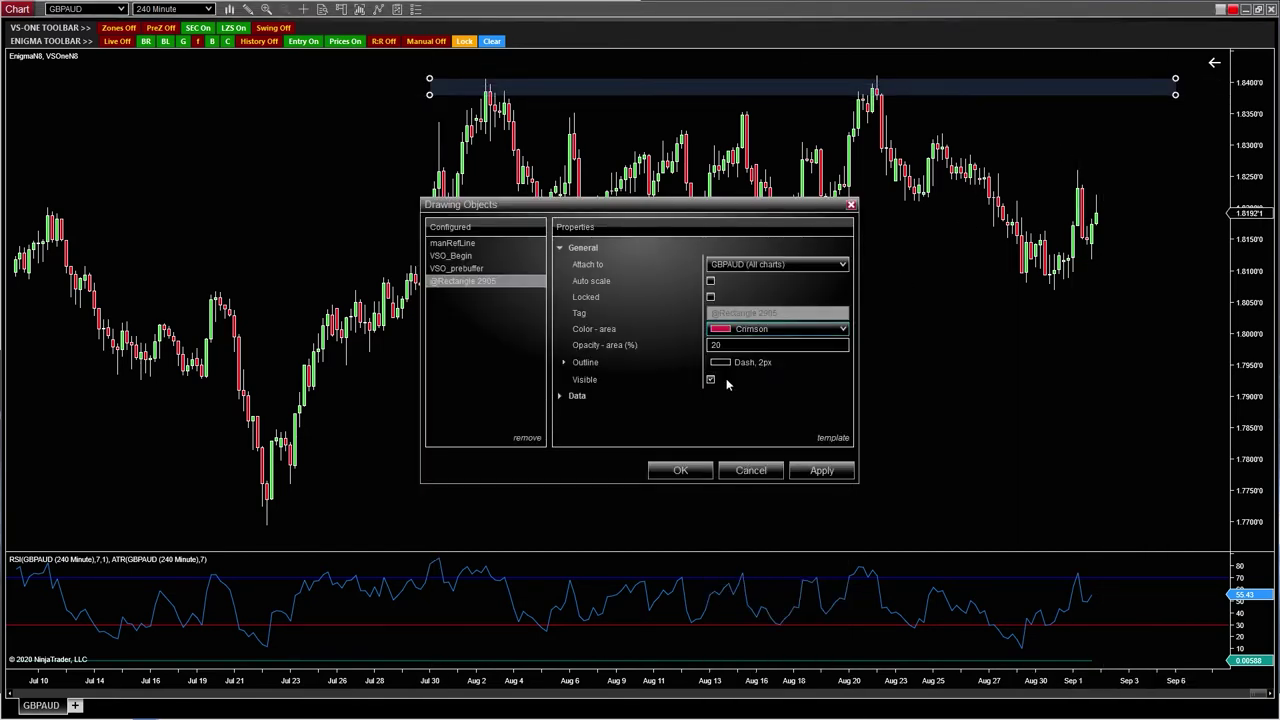
click(679, 470)
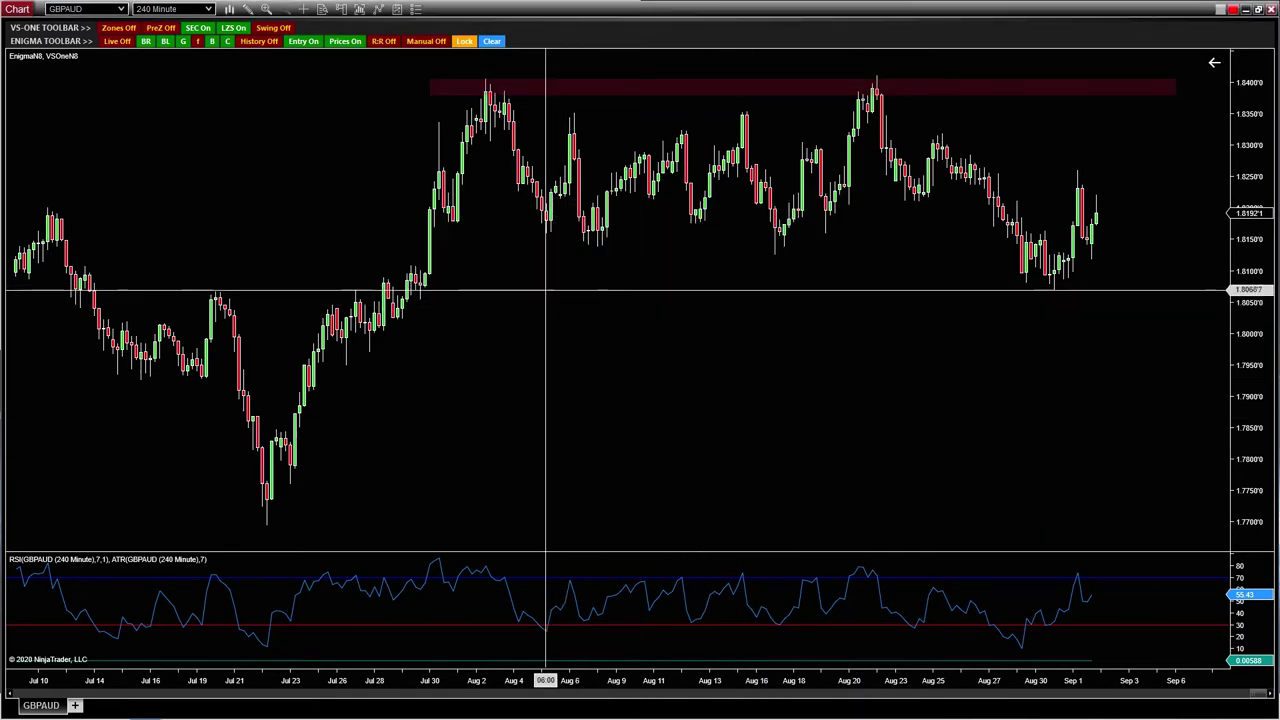
Draw a support rectangle along the August lows from about 1.8125 to 1.8167 and set its area color to Lime.
mouse_move(448, 254)
mouse_down()
mouse_move(1100, 245)
mouse_move(1166, 228)
mouse_up()
double_click(925, 248)
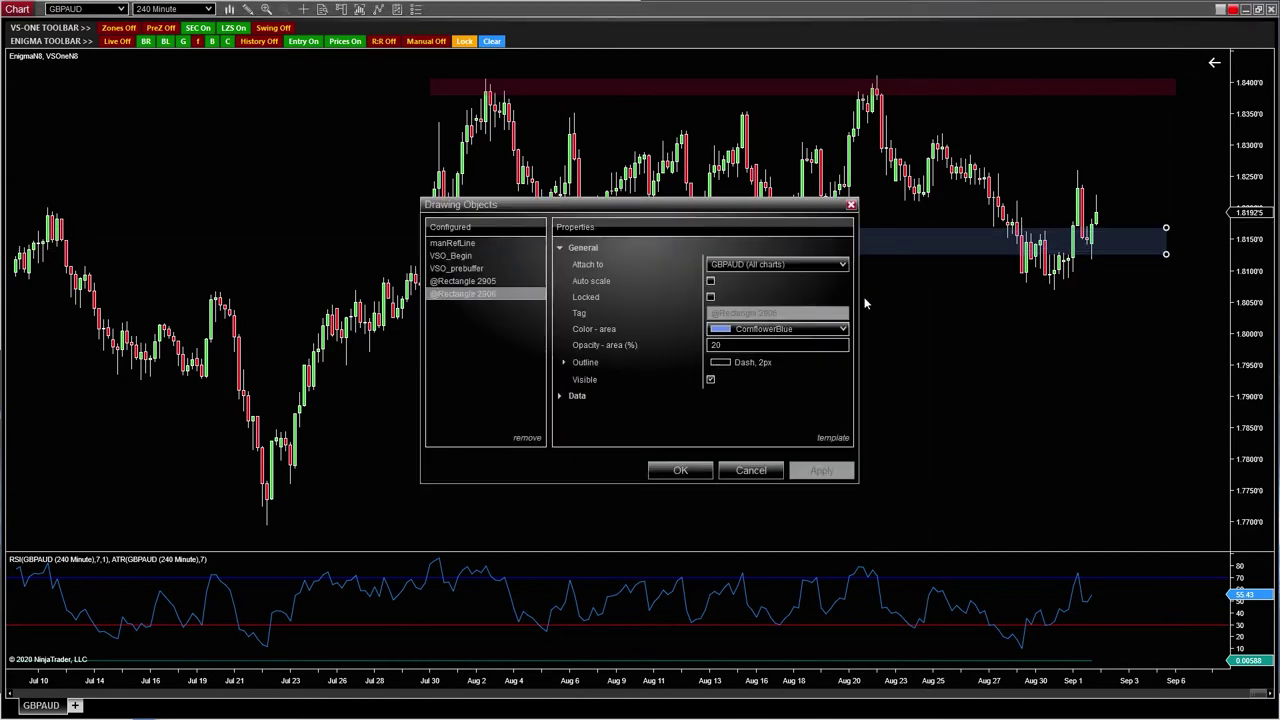
click(791, 329)
click(769, 362)
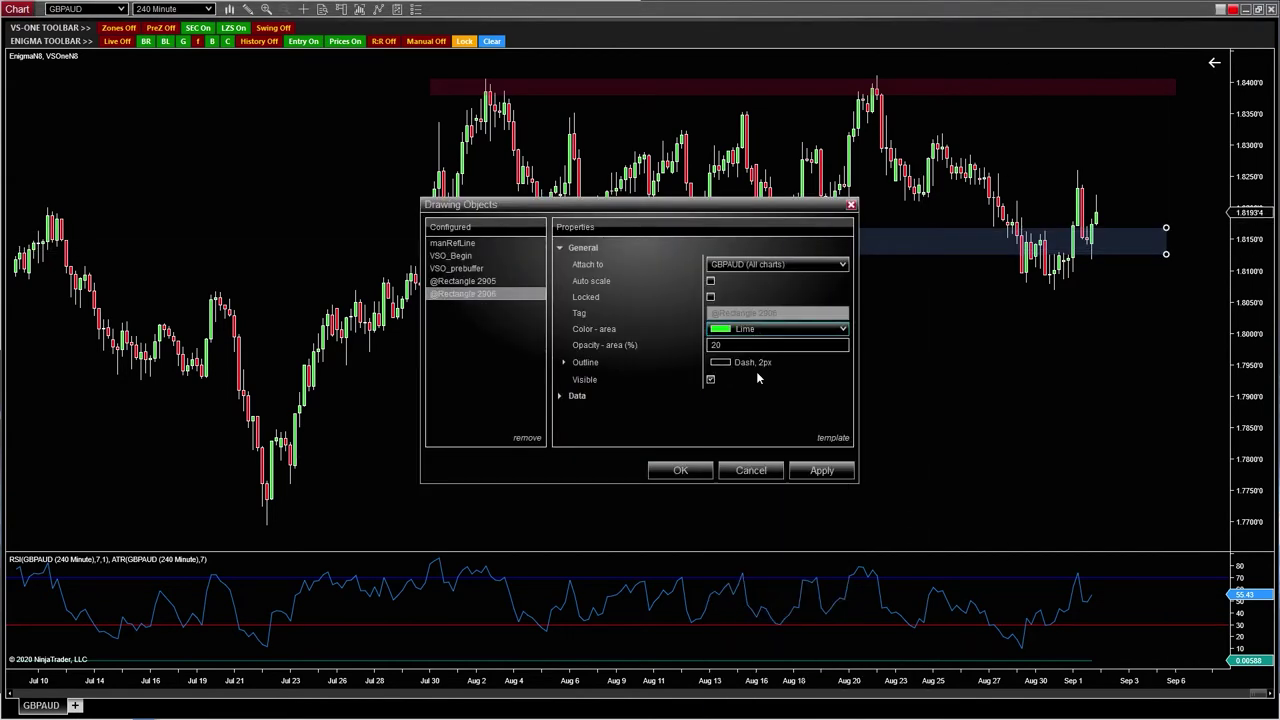
click(678, 471)
Place a yellow horizontal line at about 1.8070, along the latest low beneath the green support zone.
scroll(737, 380, down, 3)
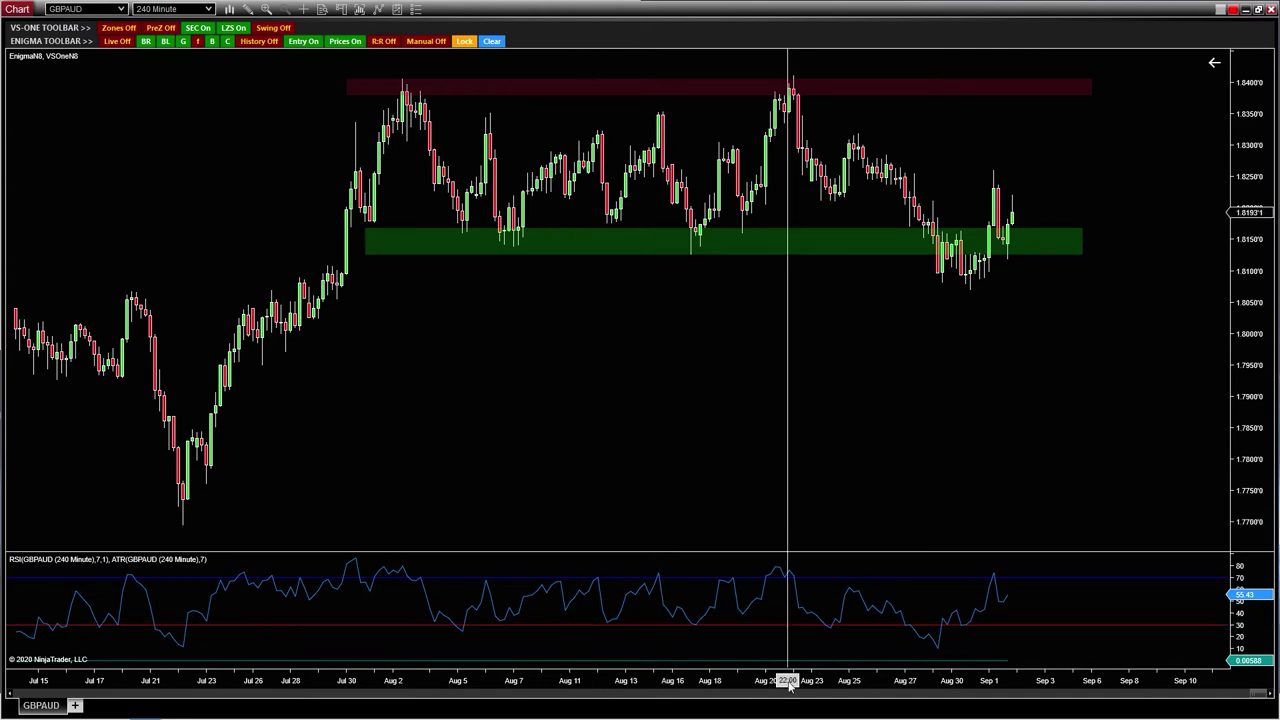
drag(788, 681, 700, 681)
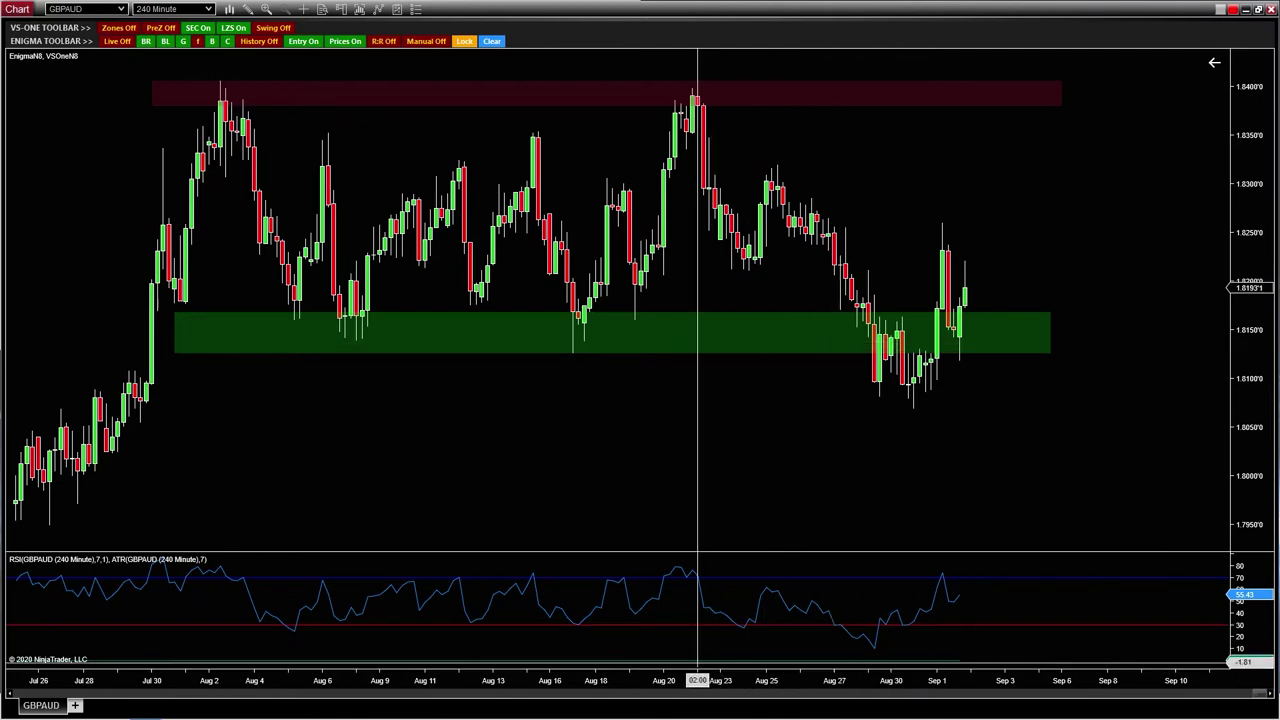
drag(690, 680, 737, 680)
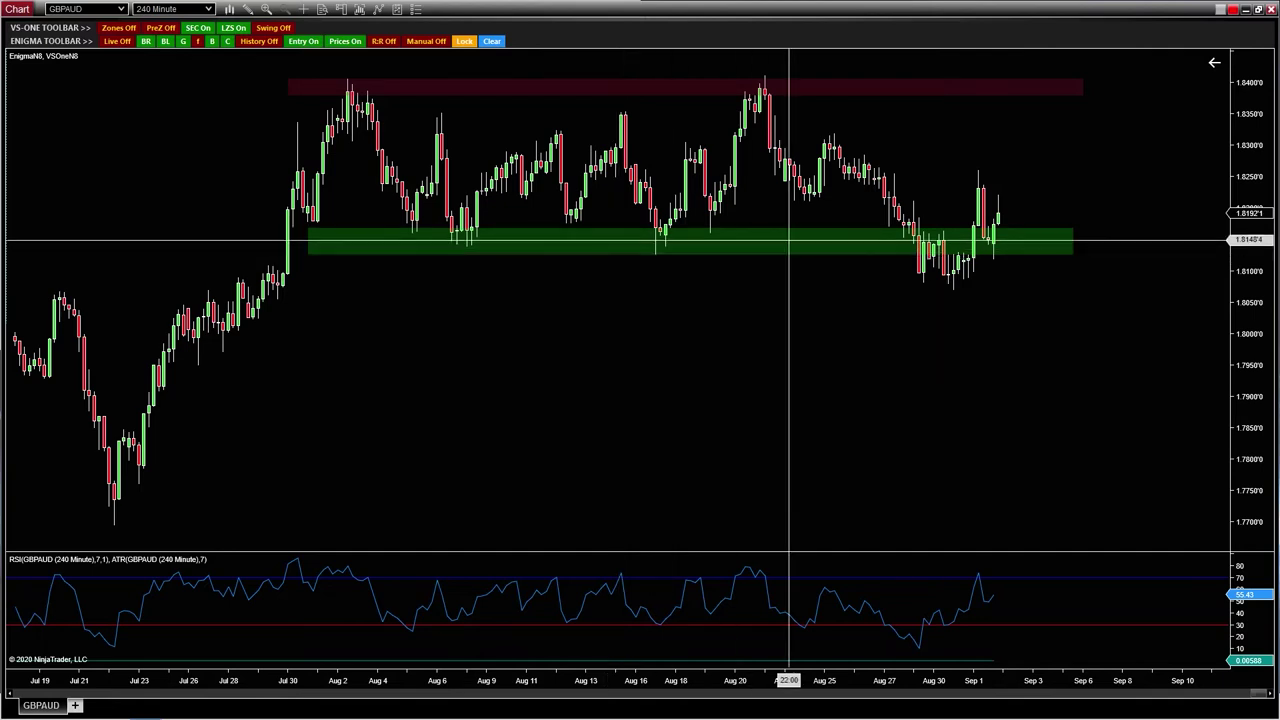
drag(722, 690, 891, 363)
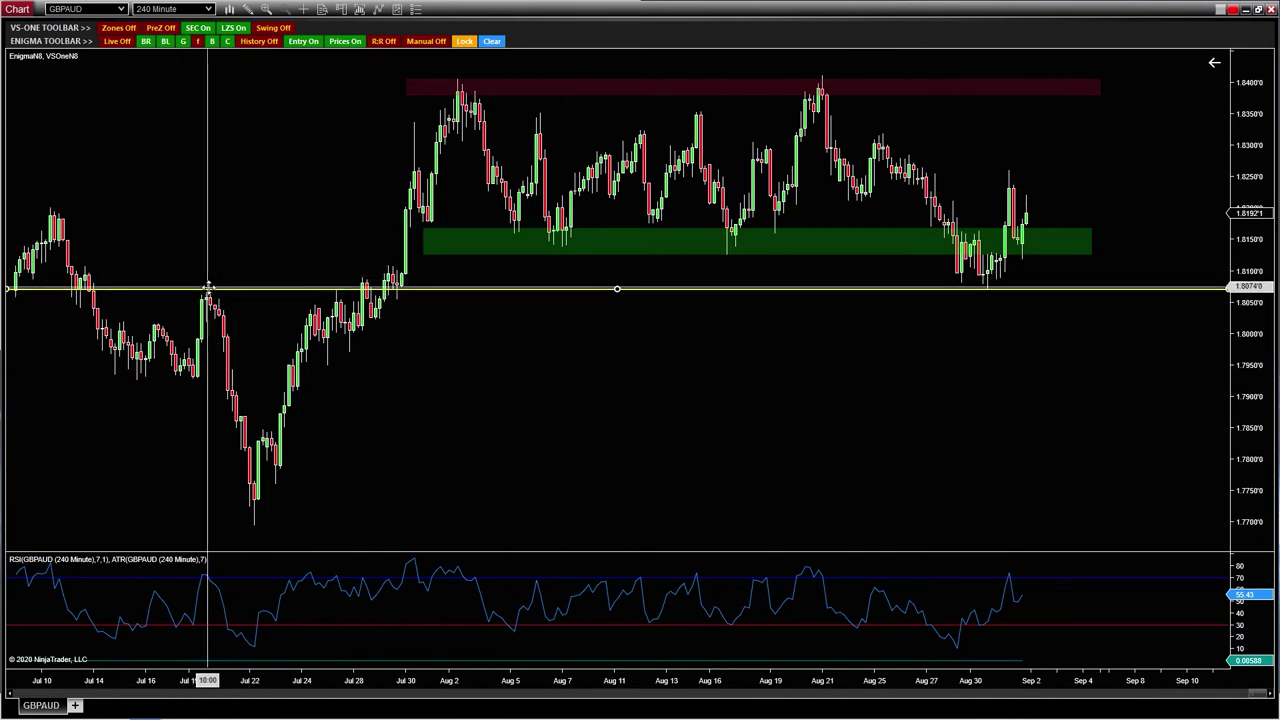
Mark four earlier price reactions at the yellow line with ellipses: around Jul 20, Jul 2, Jun 21–24 and early June.
drag(180, 268, 237, 355)
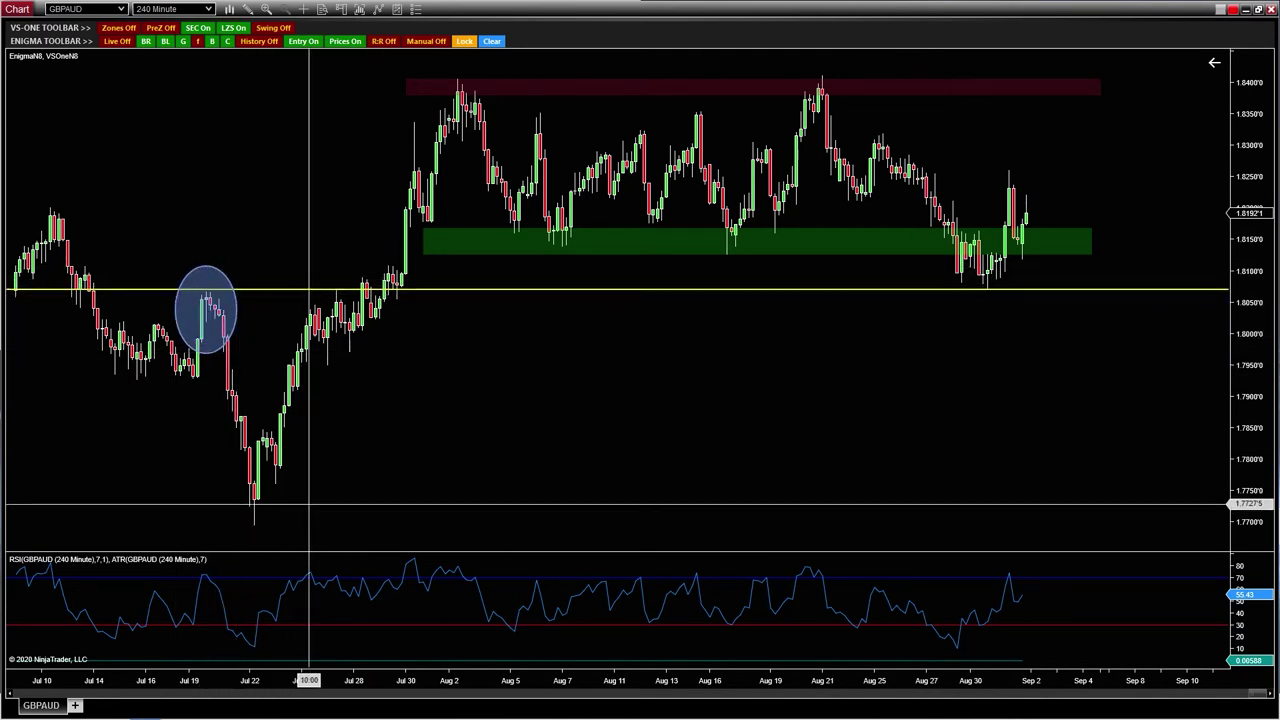
scroll(392, 481, up, 1)
scroll(380, 685, up, 15)
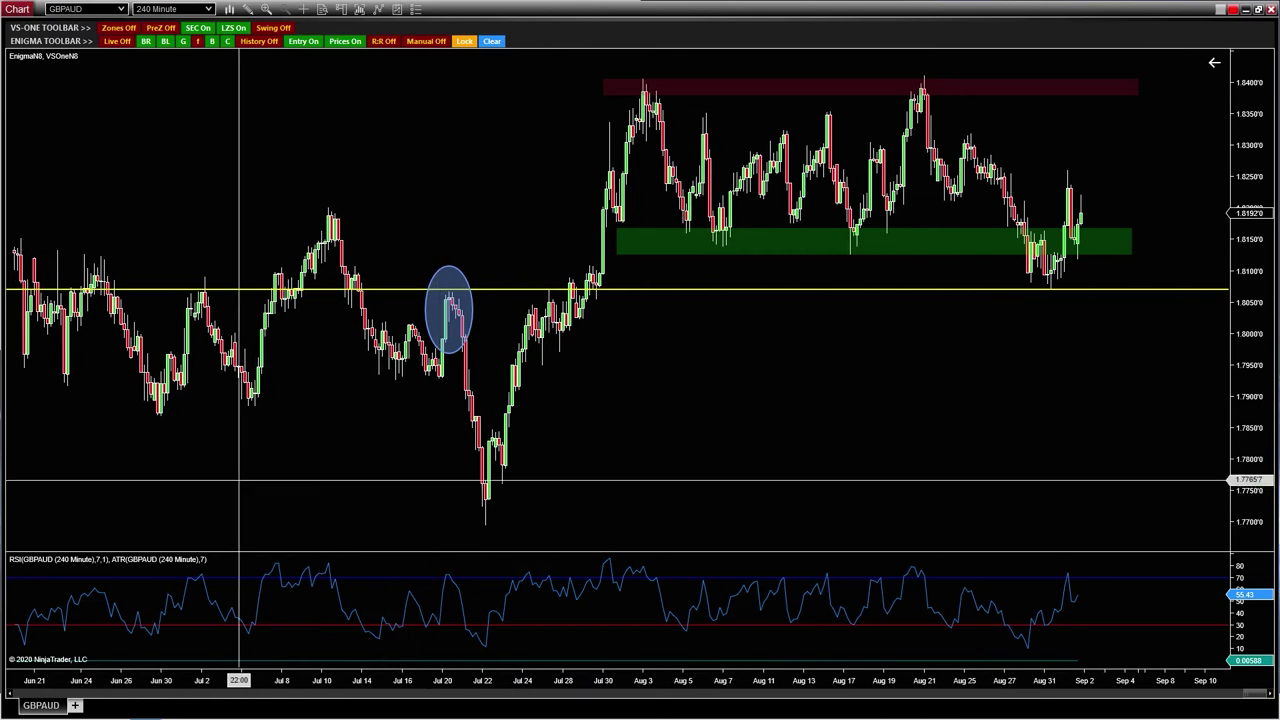
drag(163, 253, 225, 321)
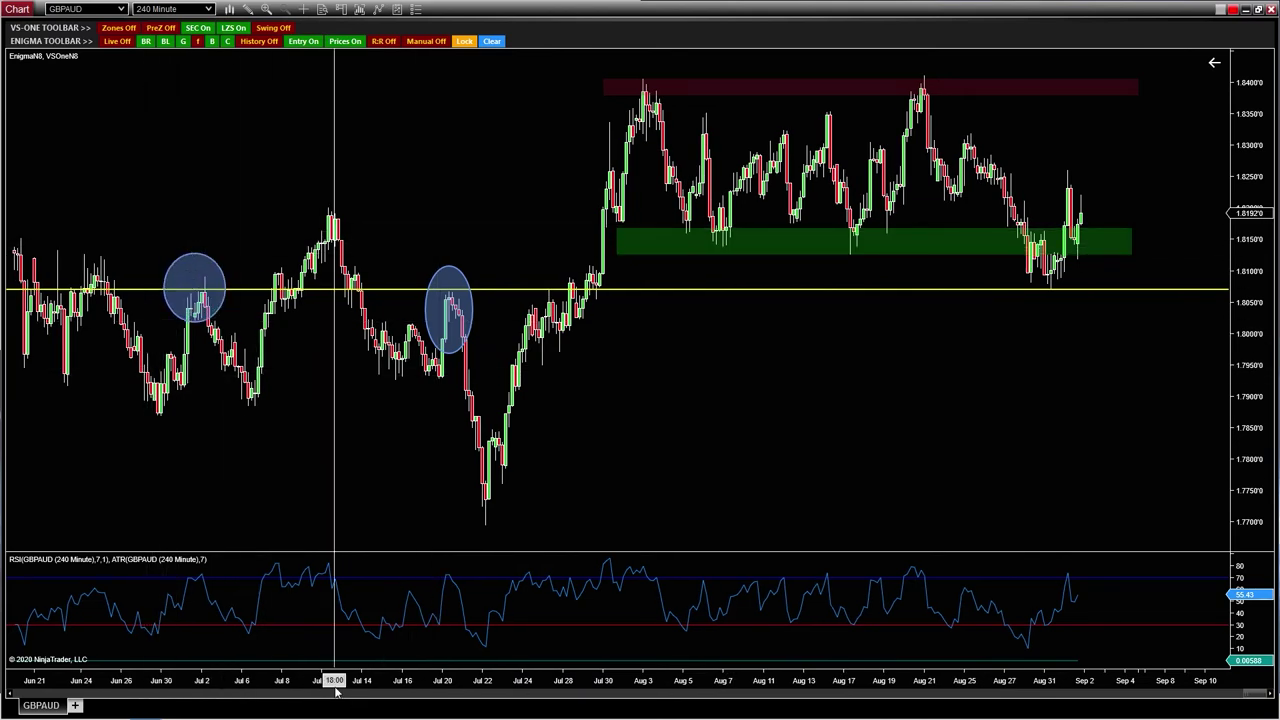
scroll(340, 688, up, 9)
drag(180, 279, 249, 342)
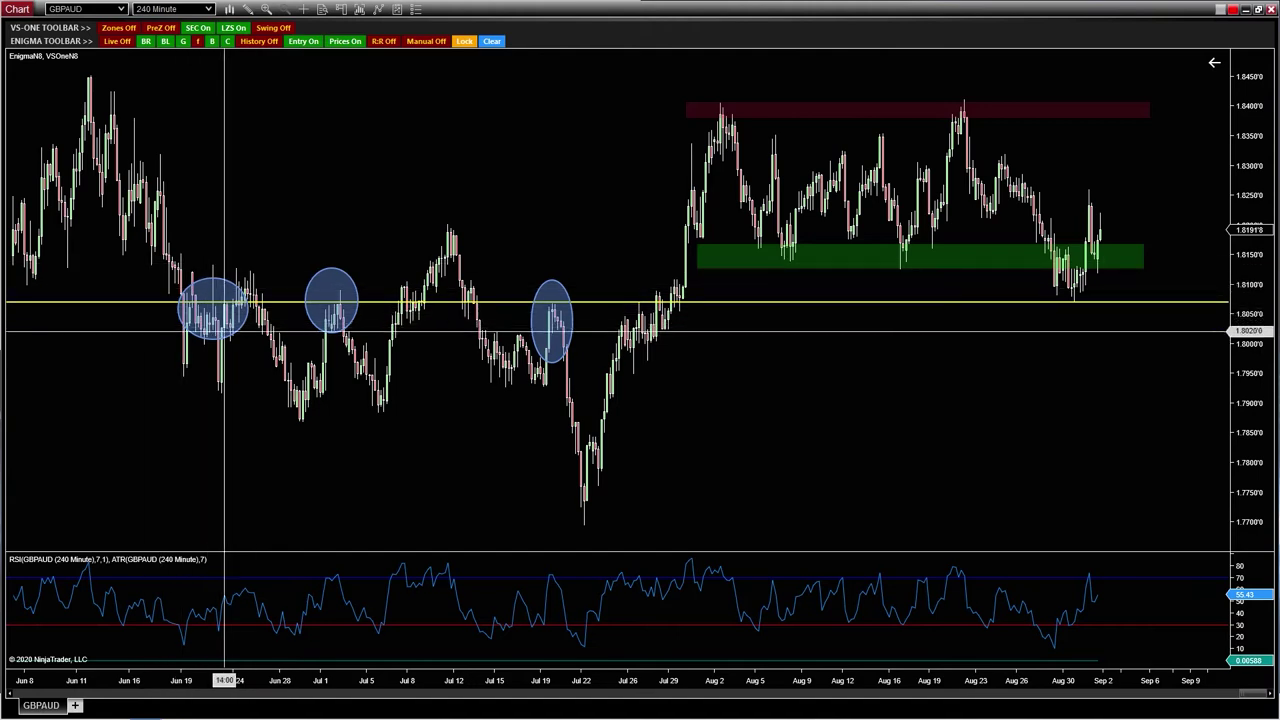
scroll(280, 505, up, 1)
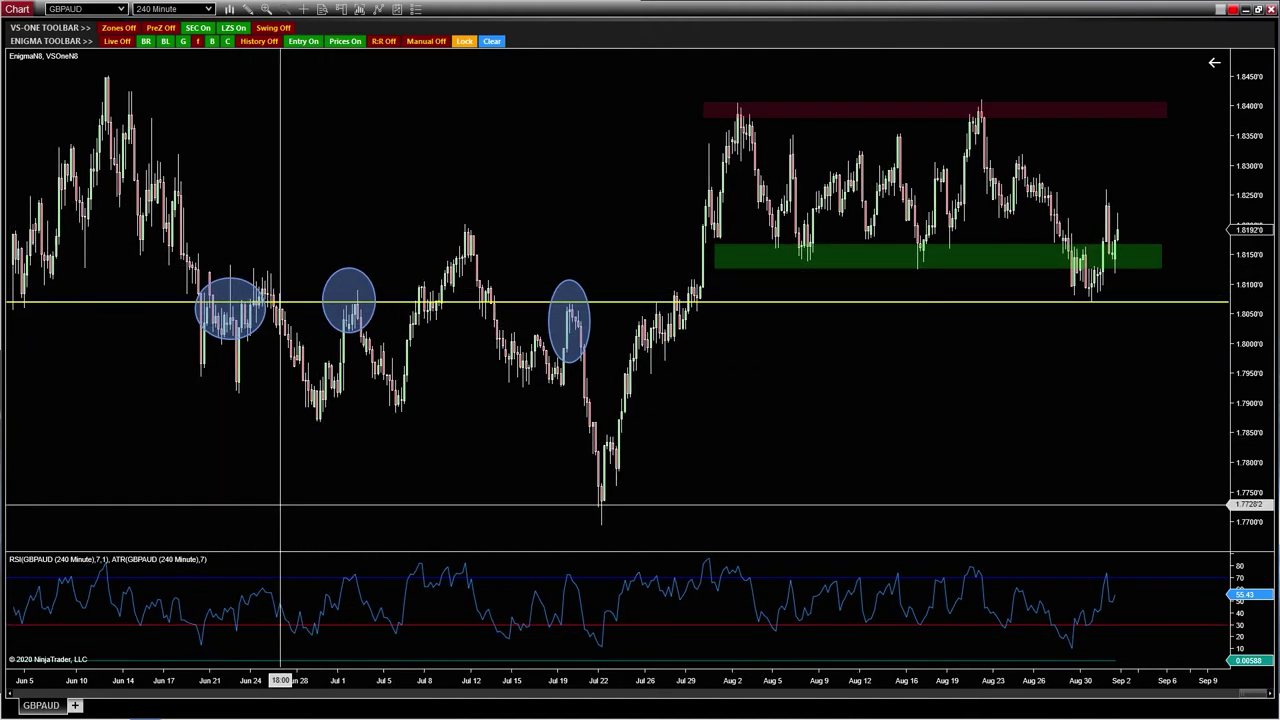
scroll(623, 505, up, 5)
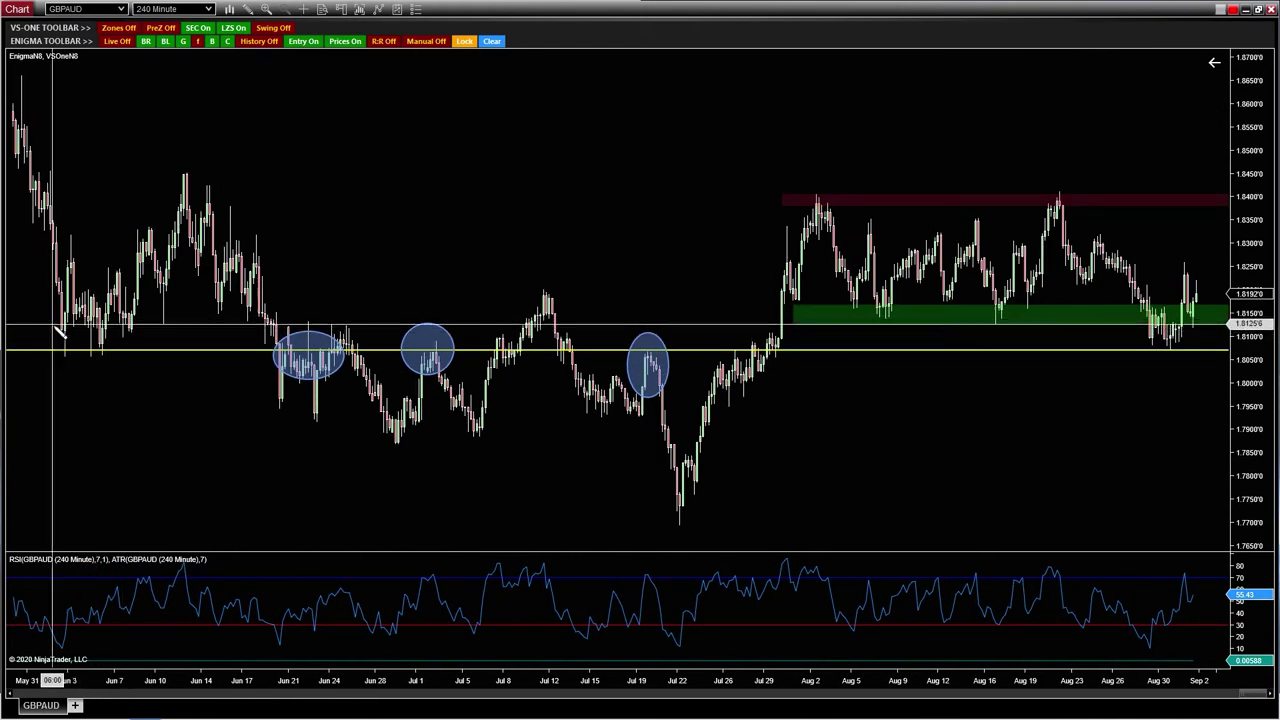
drag(52, 325, 126, 372)
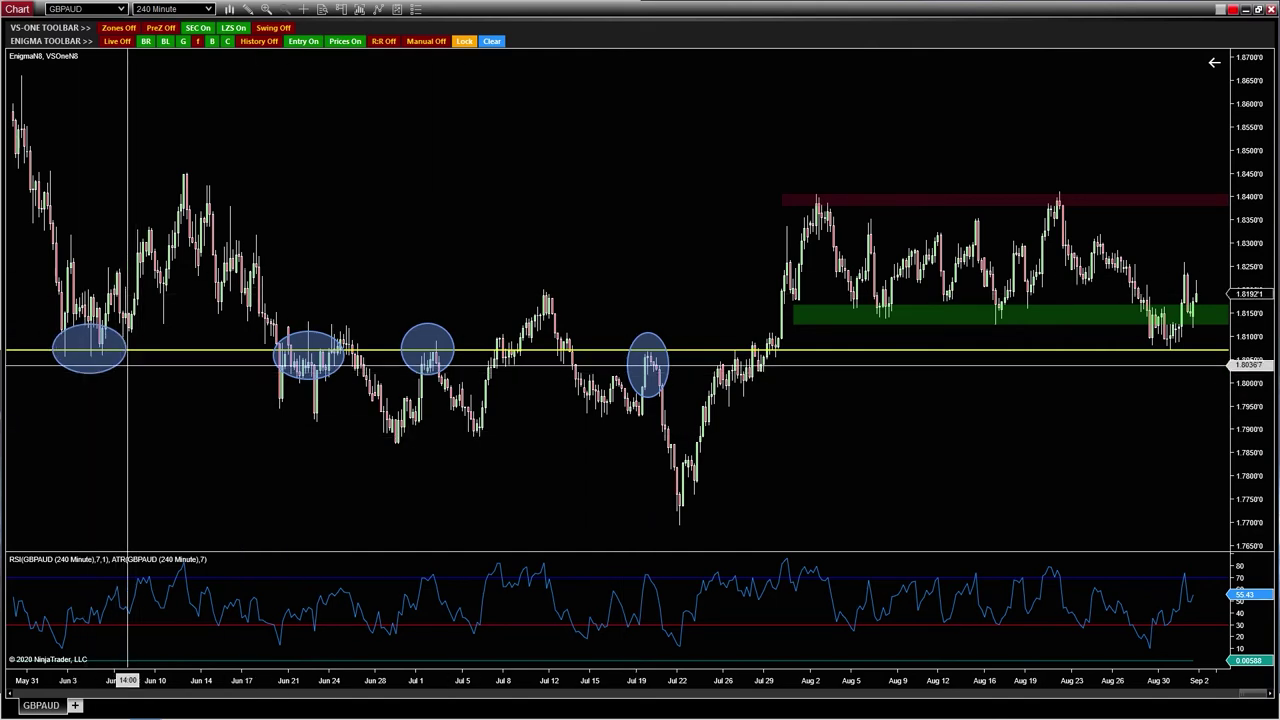
Draw magenta arrow lines tracing the fall from the Aug 25 high to the yellow line and the rebound to the Sep 1 high.
scroll(900, 400, down, 2)
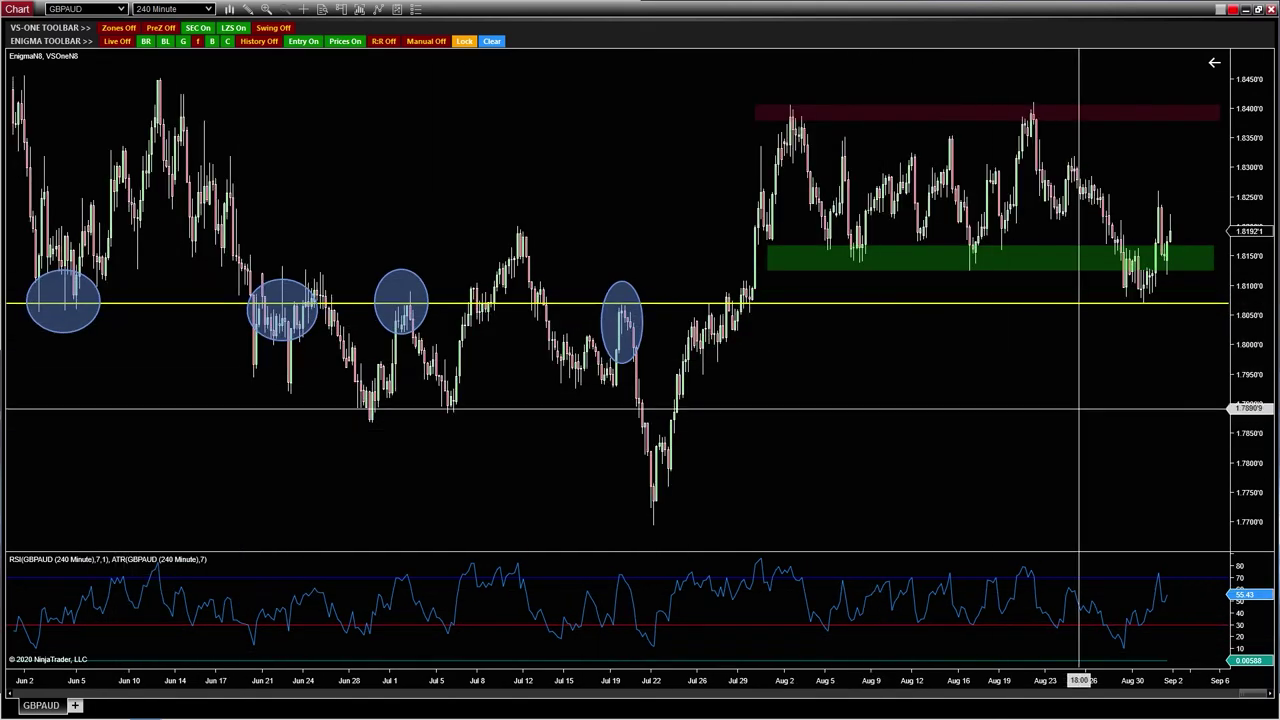
drag(1047, 680, 598, 680)
drag(1051, 695, 851, 682)
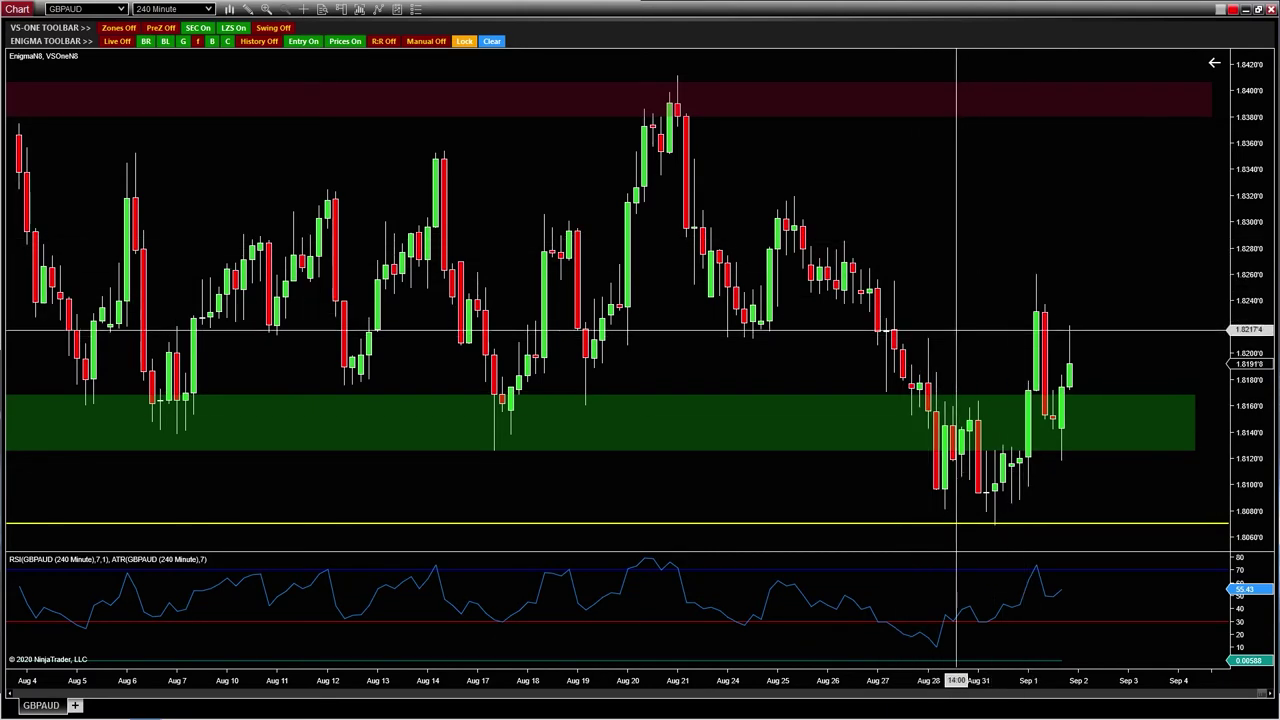
drag(817, 682, 909, 680)
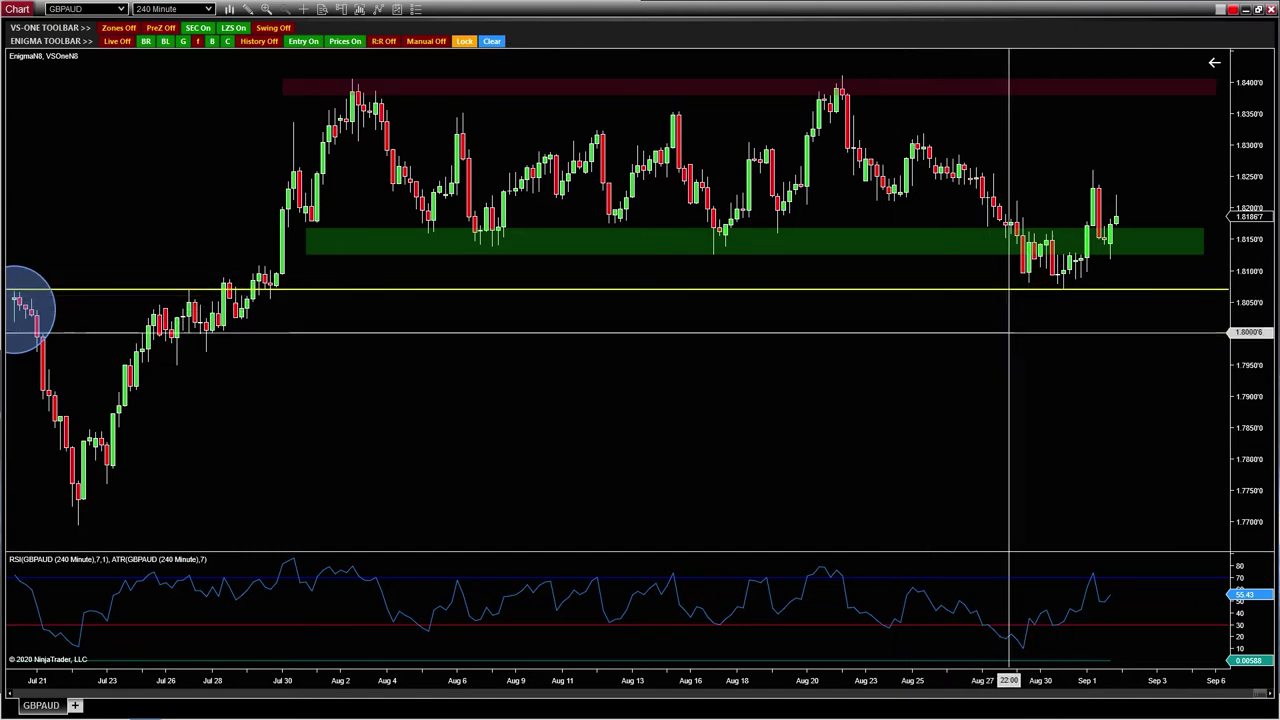
drag(1074, 320, 871, 290)
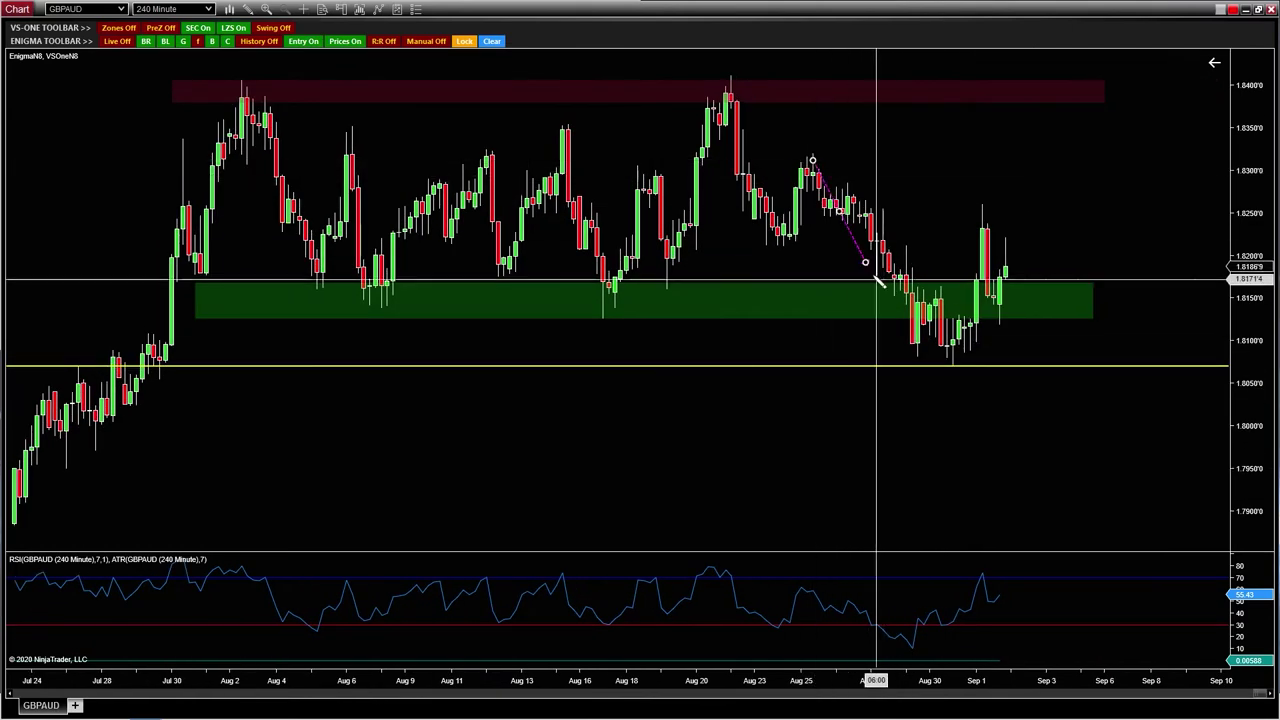
click(952, 365)
click(982, 216)
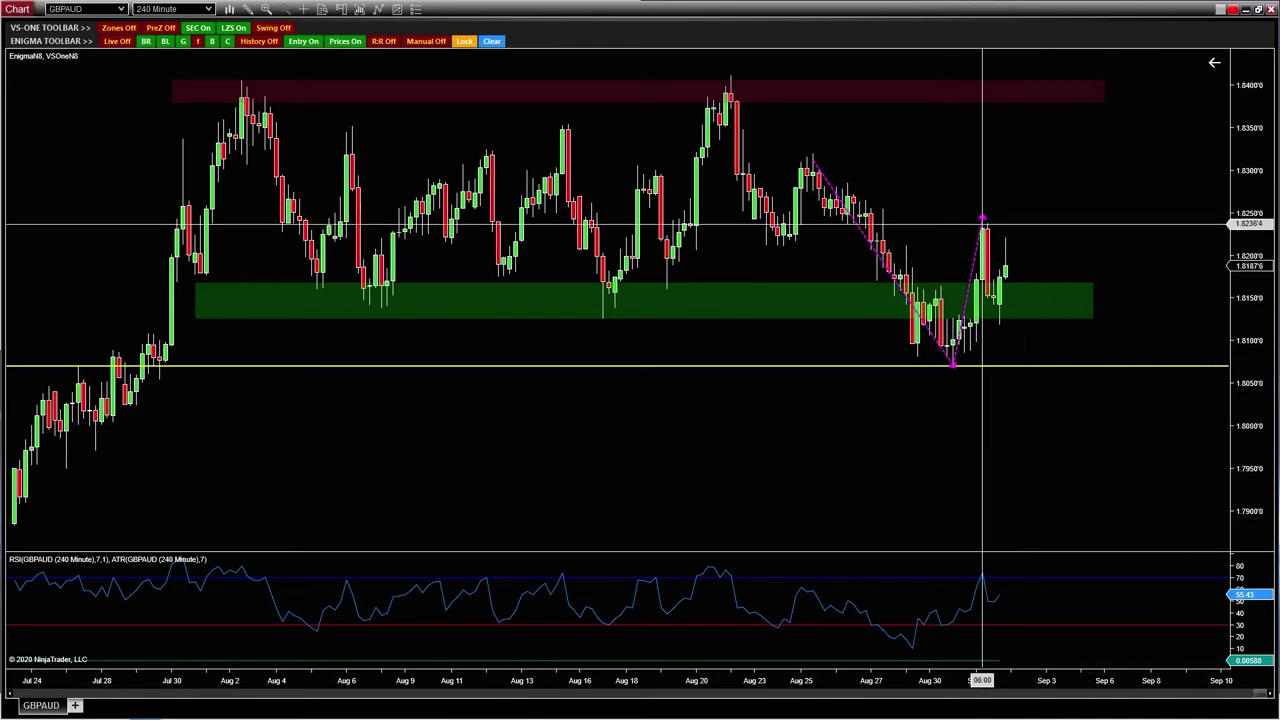
Extend the arrow path from the Sep 1 high down to about 1.7990 and back up to the underside of the yellow line.
drag(831, 681, 907, 683)
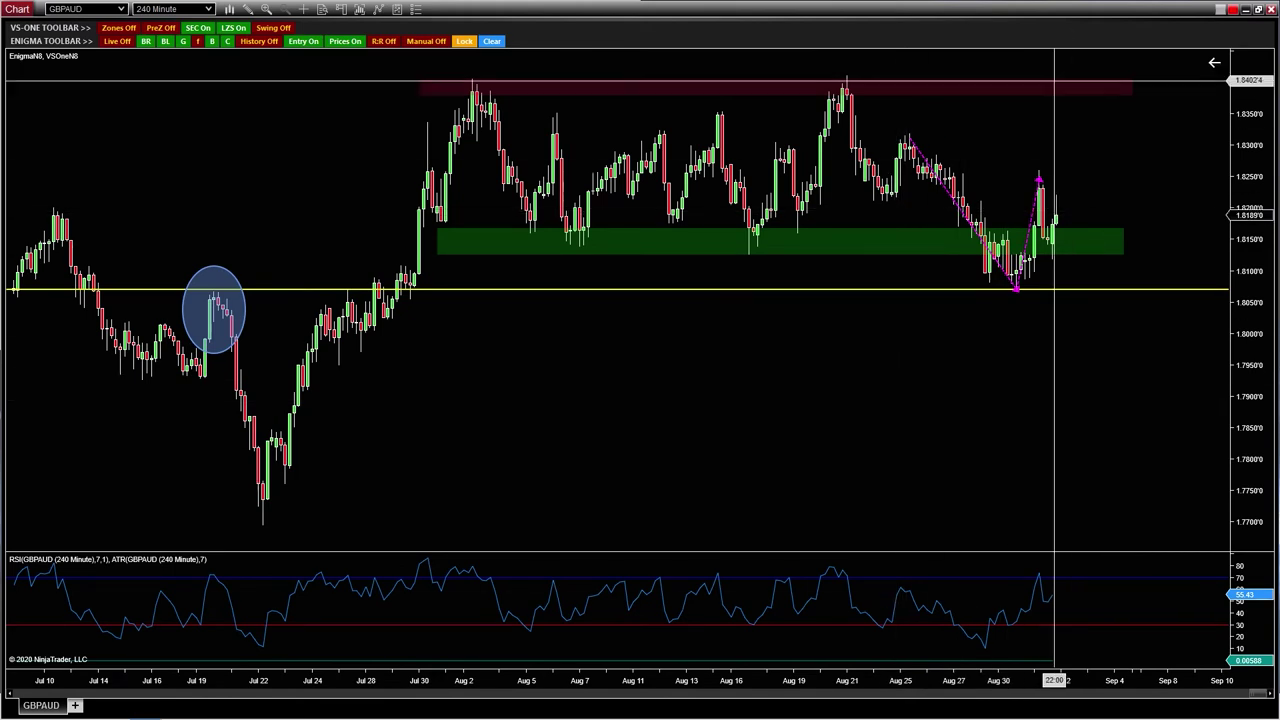
mouse_move(1040, 180)
mouse_down()
mouse_move(1063, 286)
mouse_move(1096, 340)
mouse_up()
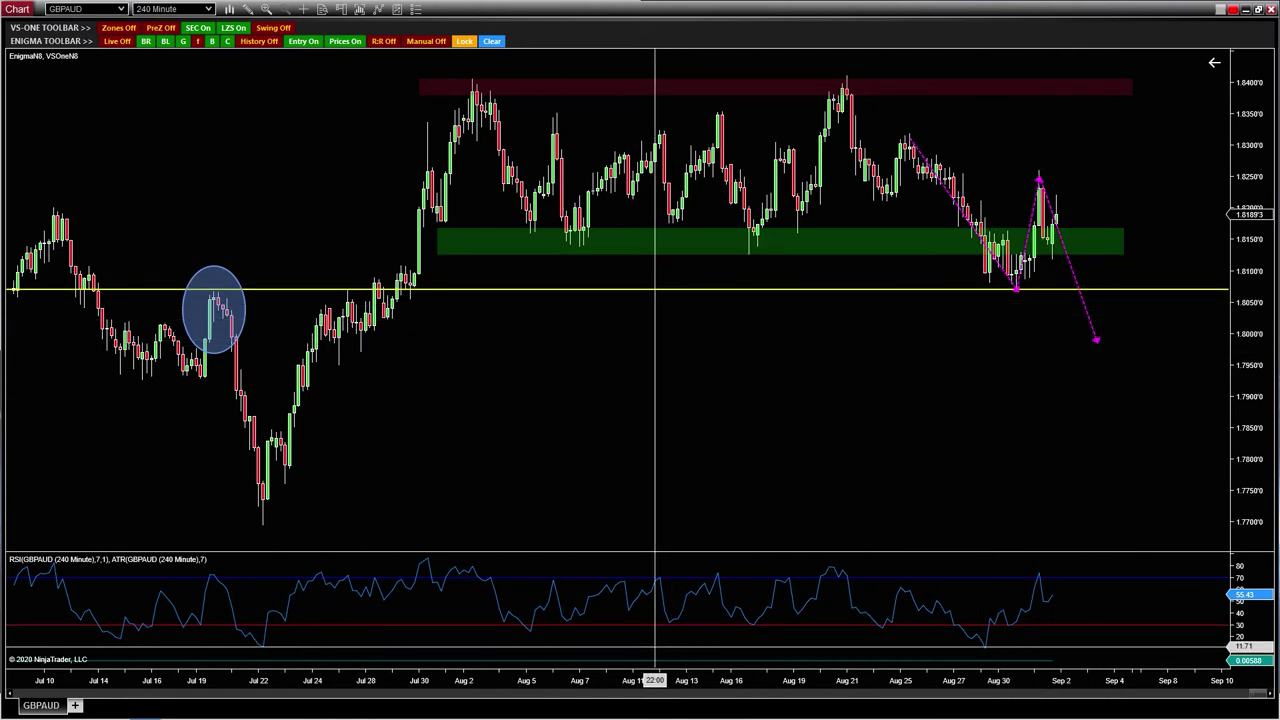
scroll(627, 600, down, 5)
scroll(729, 600, up, 1)
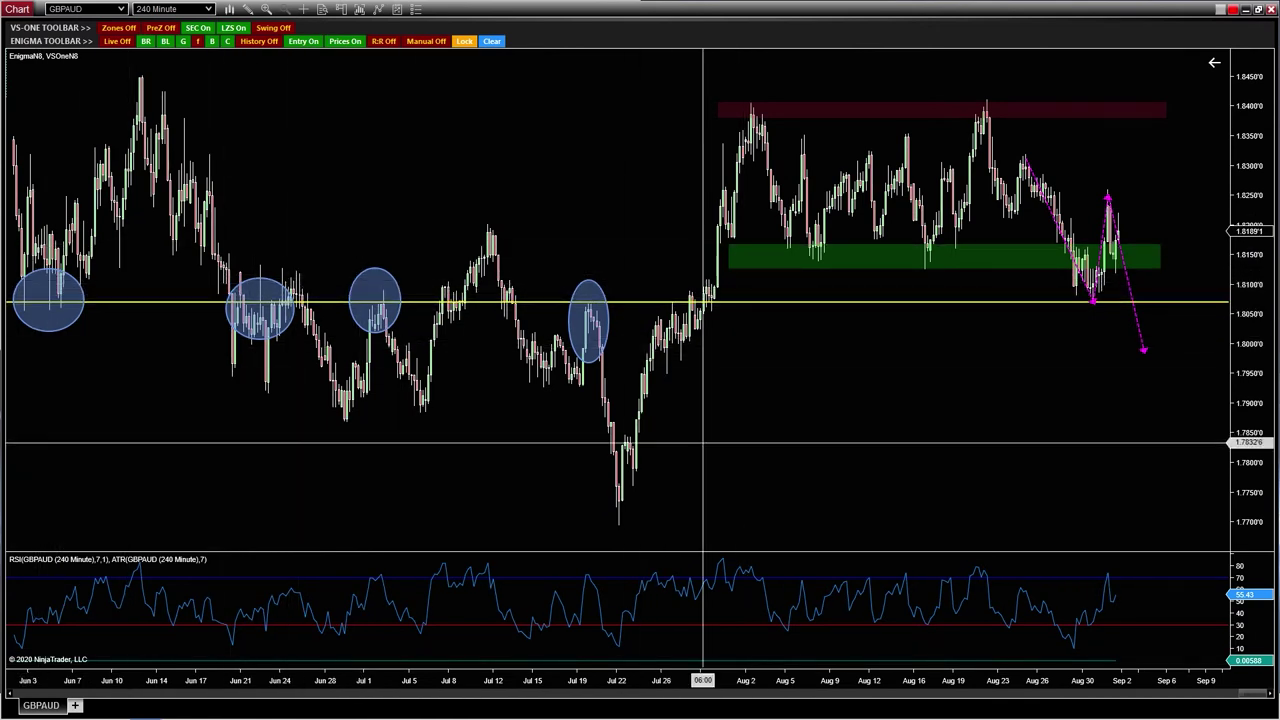
scroll(1100, 410, up, 3)
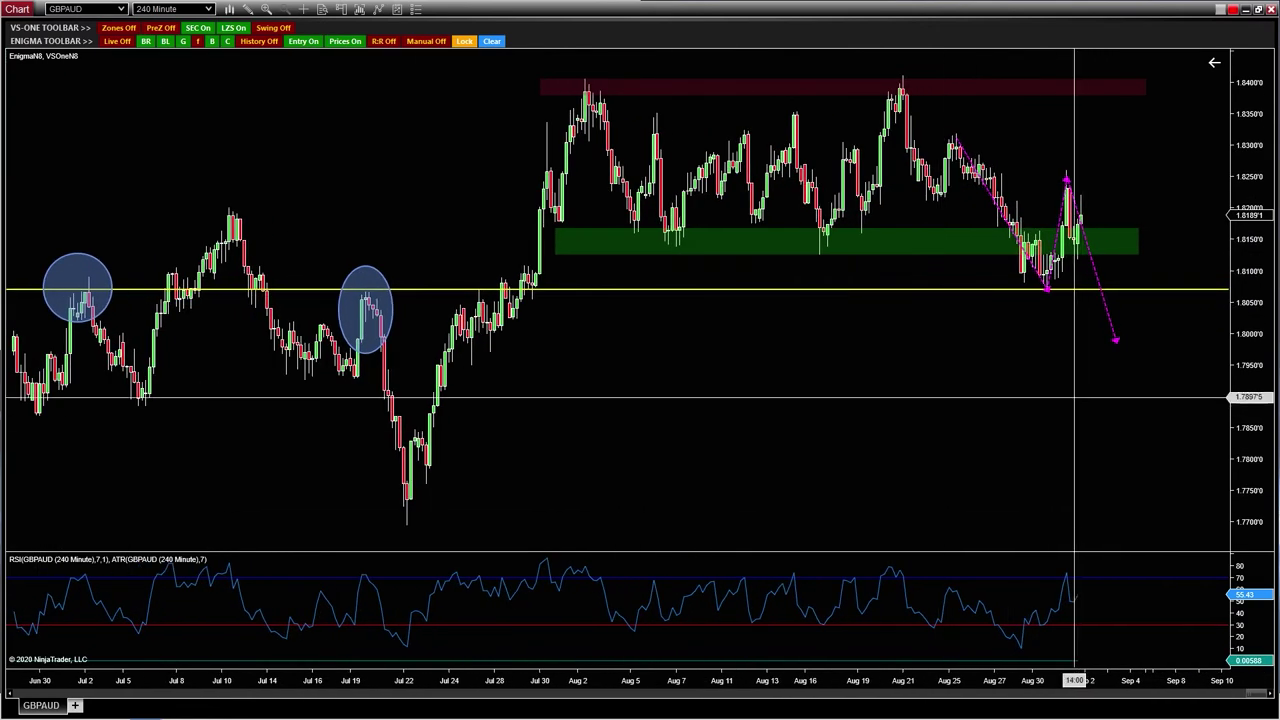
drag(1116, 340, 1147, 296)
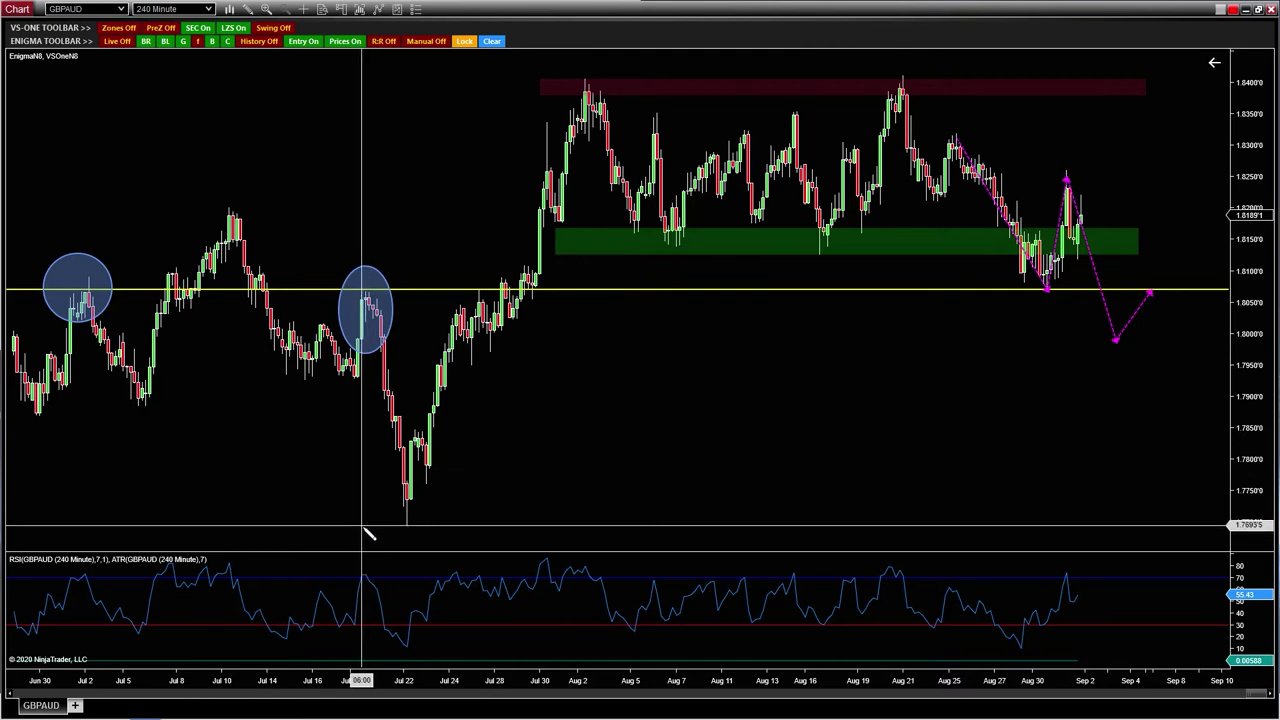
Complete a dark blue support zone from Jul 19 to Sep 10 around the Jul 22 low, between about 1.7695 and 1.7745.
click(1206, 493)
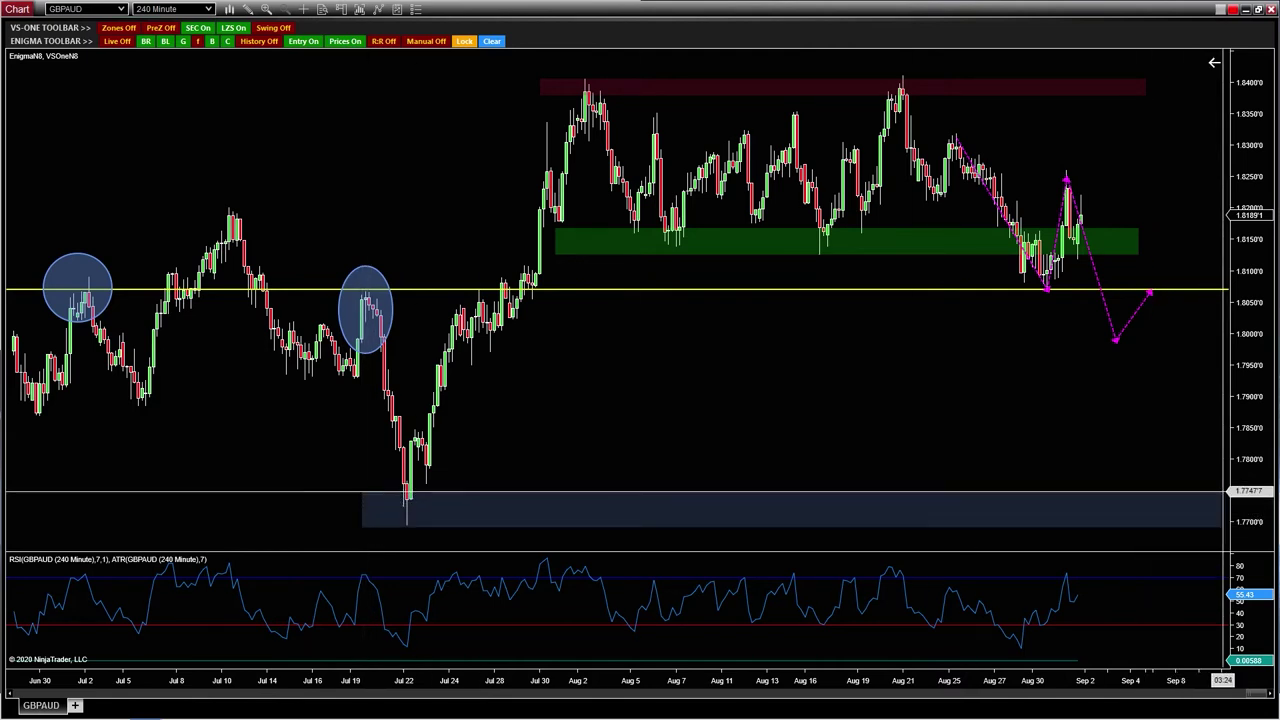
click(1126, 303)
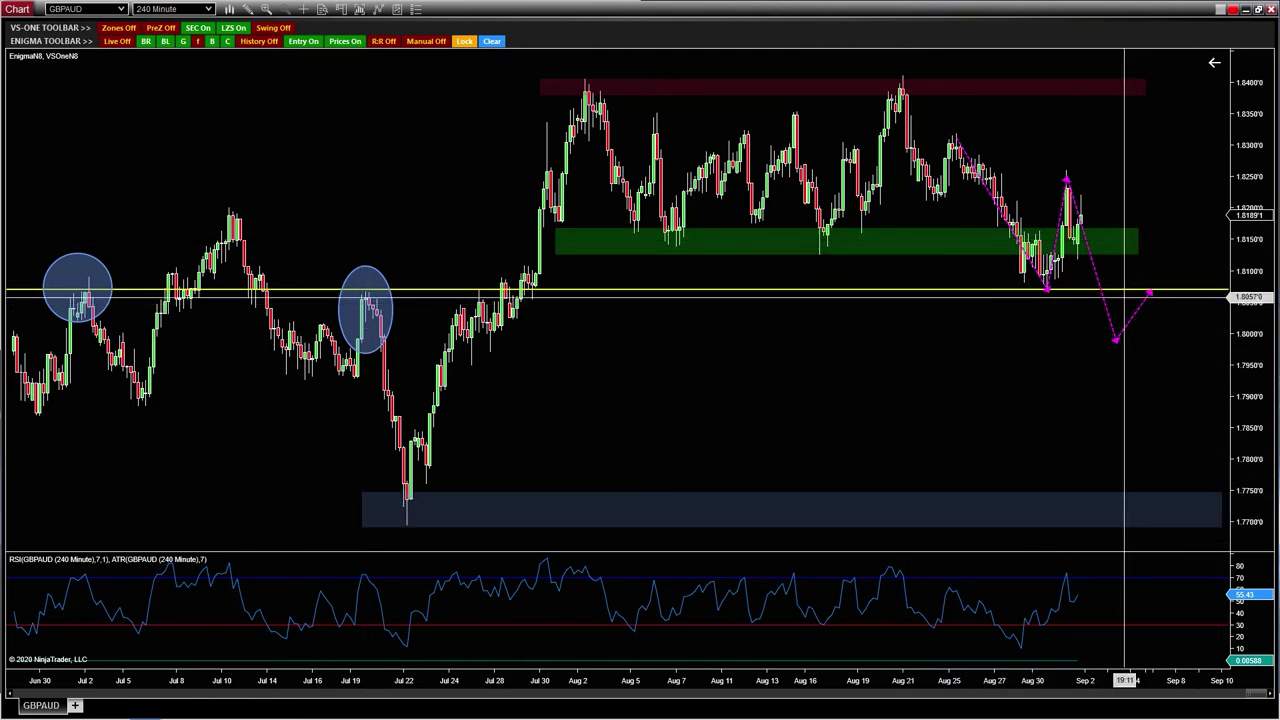
click(1152, 295)
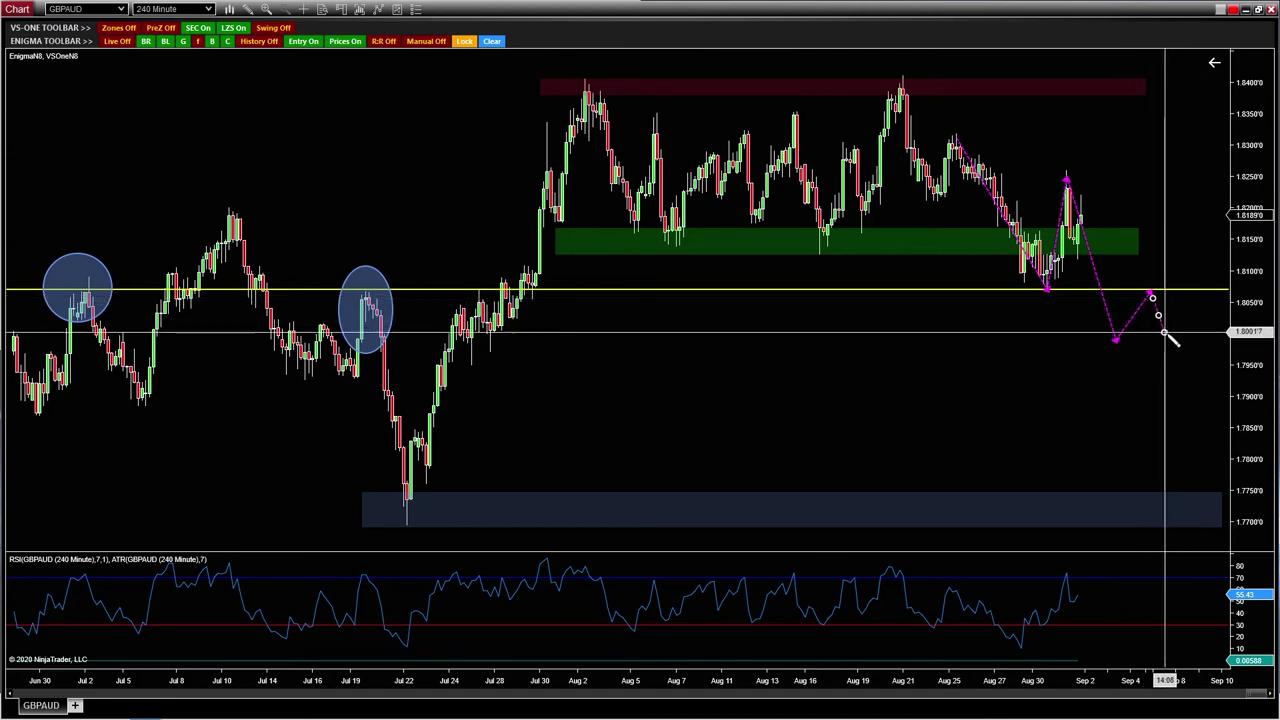
click(1212, 483)
mouse_move(1163, 481)
mouse_down()
mouse_move(1194, 457)
mouse_move(1180, 478)
mouse_up()
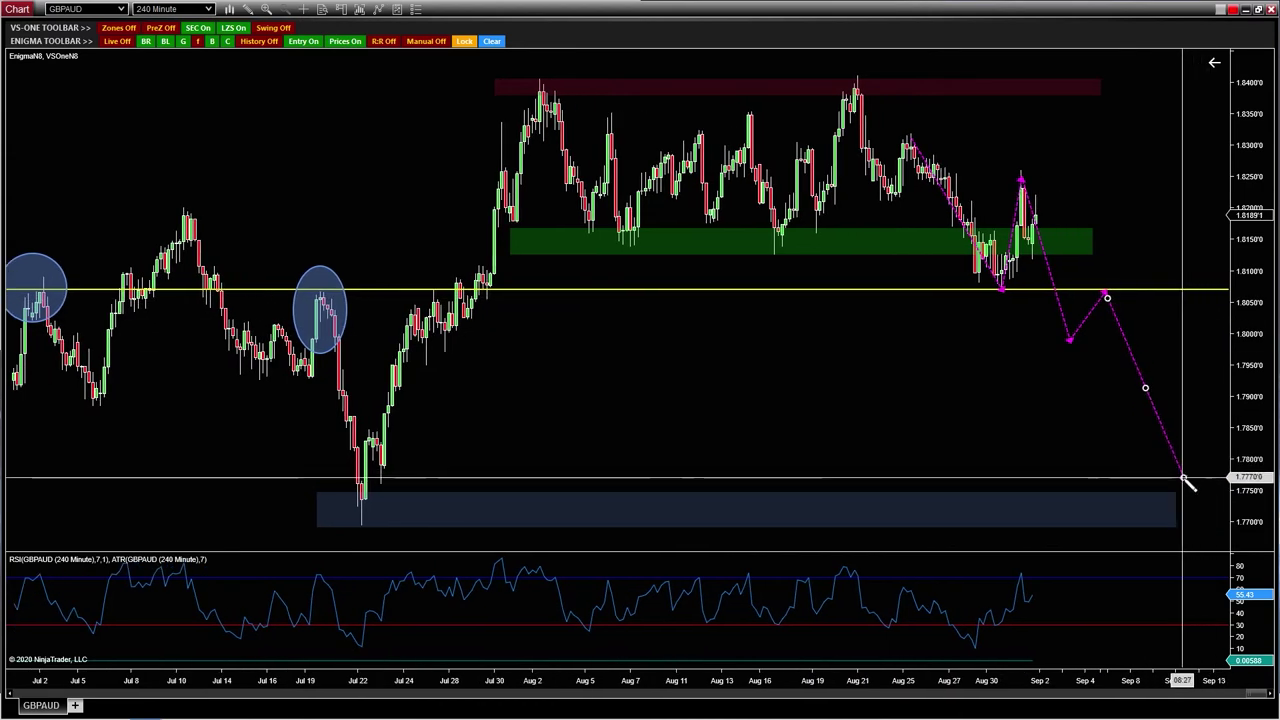
click(1021, 183)
click(1118, 483)
click(1080, 385)
key(Delete)
click(1130, 351)
key(Delete)
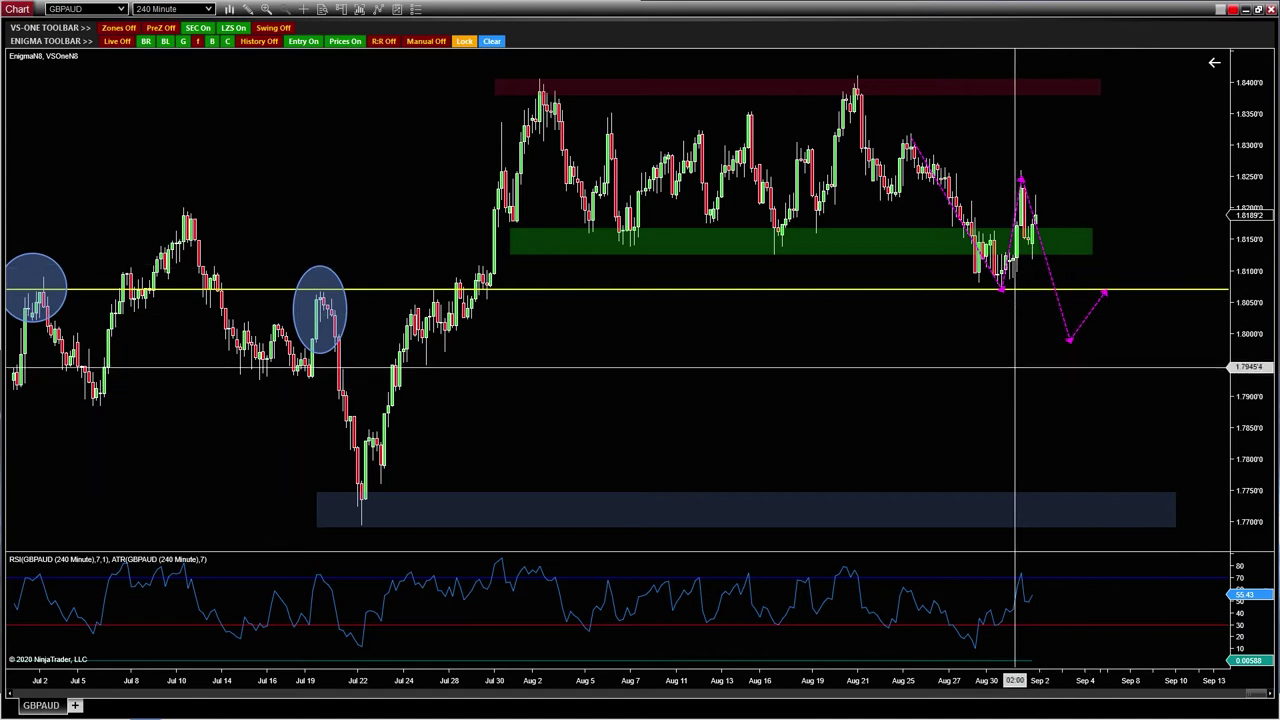
Extend the arrow path from the yellow-line retest down to about 1.7895, up to about 1.7955 and down to about 1.7770.
click(1104, 295)
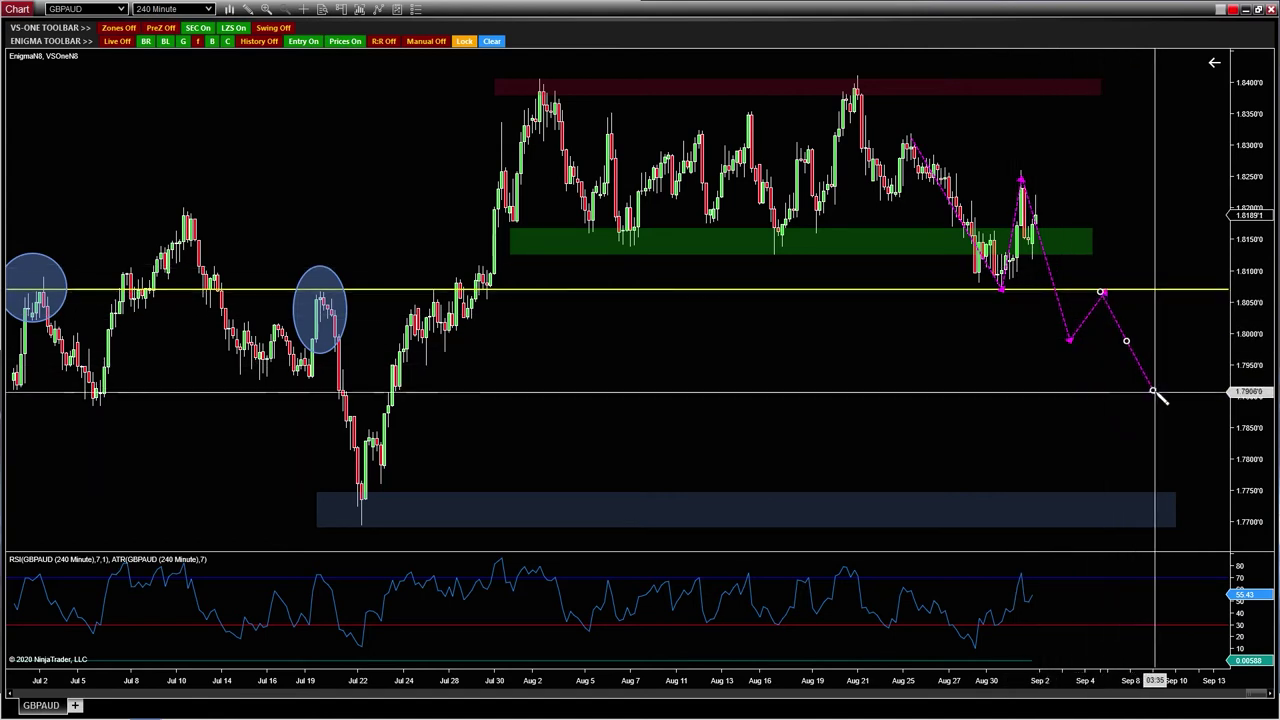
click(1157, 400)
click(1177, 367)
scroll(1178, 375, down, 2)
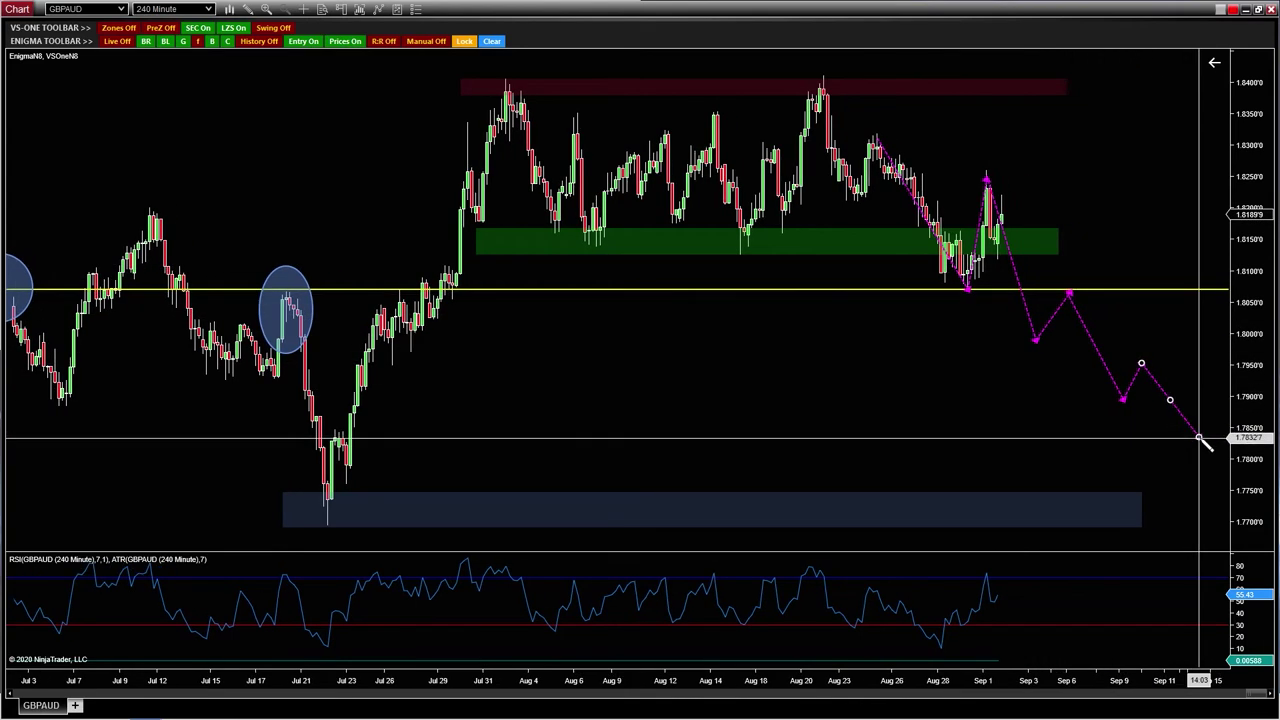
double_click(1210, 478)
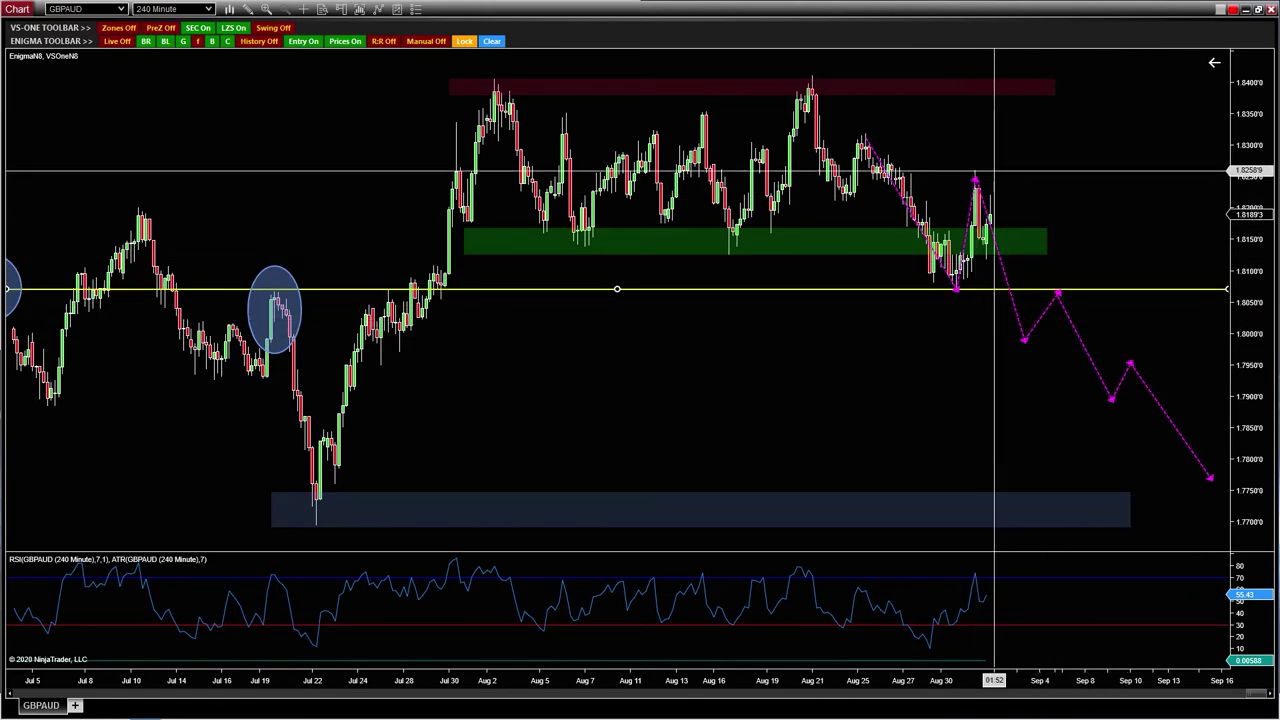
Delete the breakdown and retest arrows and clear all remaining drawings from the 240-minute chart.
click(1046, 316)
key(Delete)
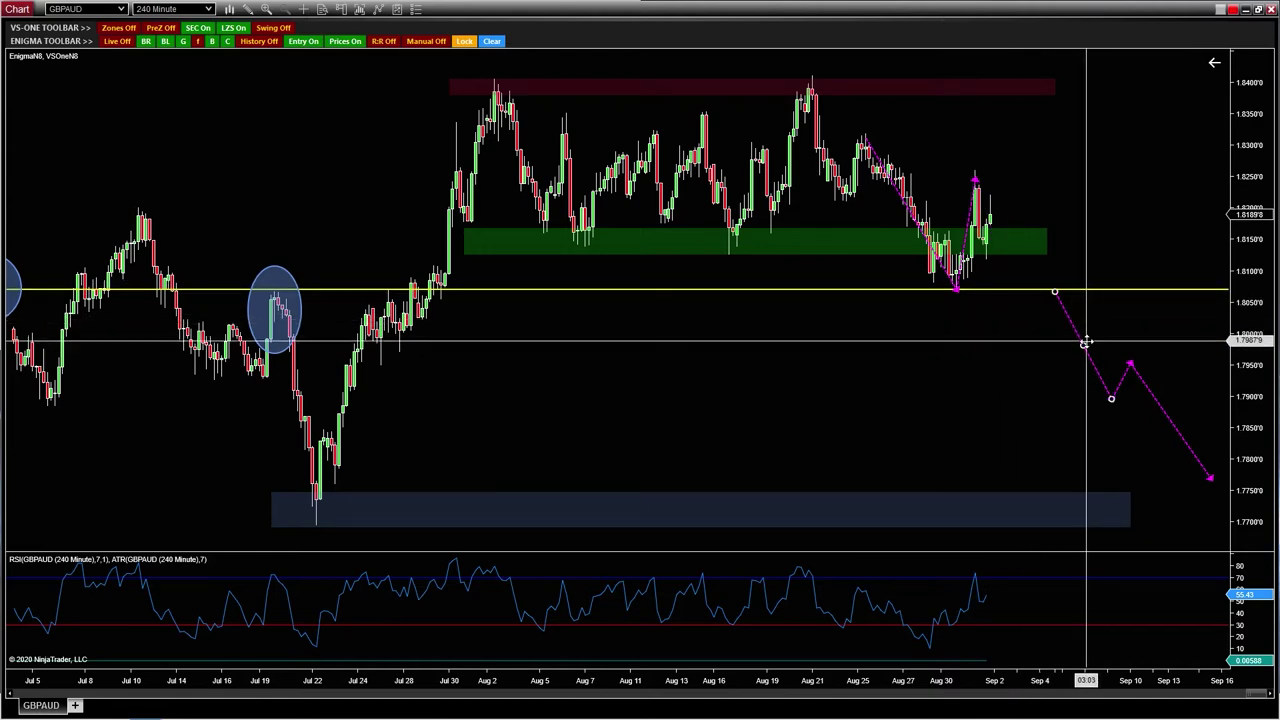
key(ctrl+Delete)
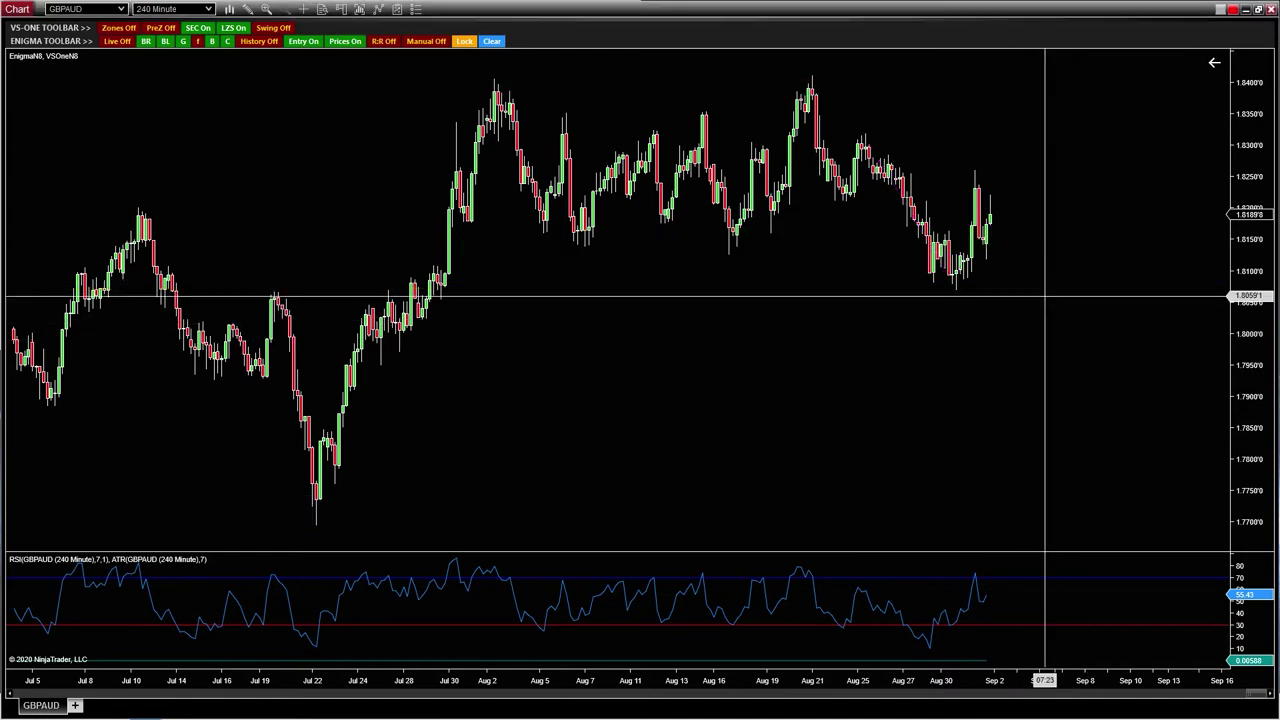
Restore the 240-minute chart to its smaller window and maximize the 60-minute GBPAUD chart.
double_click(896, 11)
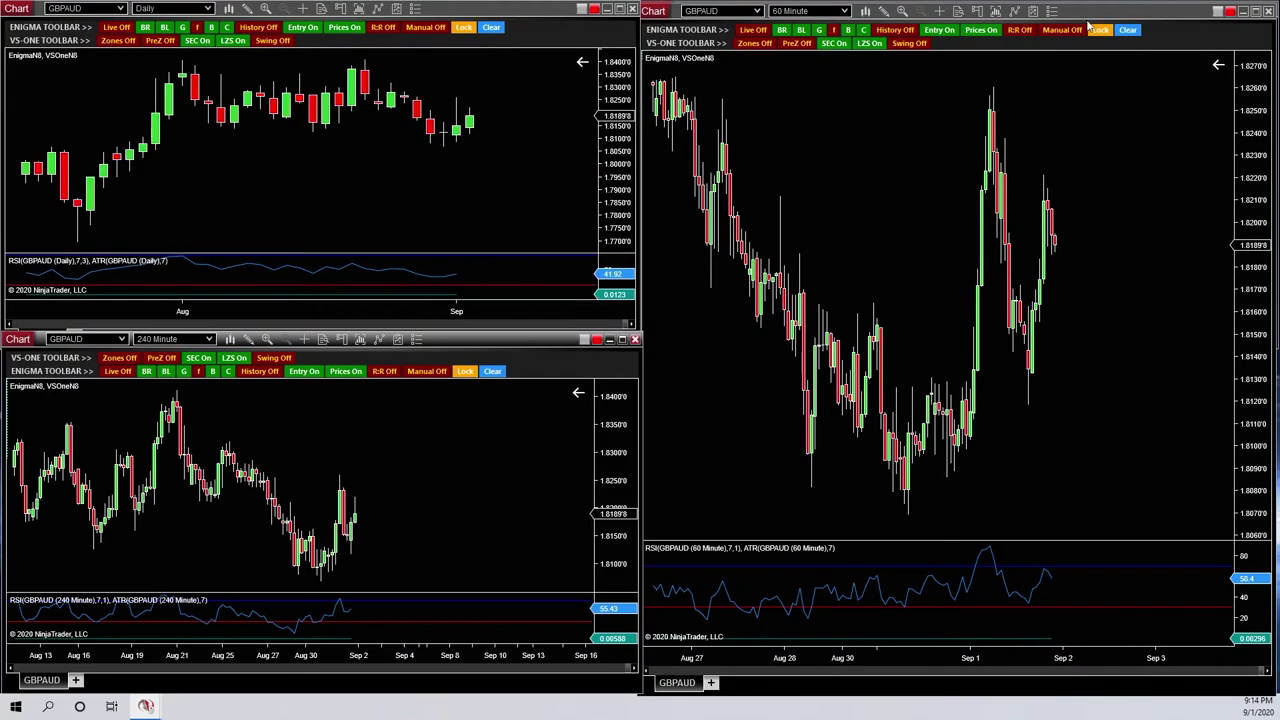
click(1254, 11)
drag(638, 680, 757, 211)
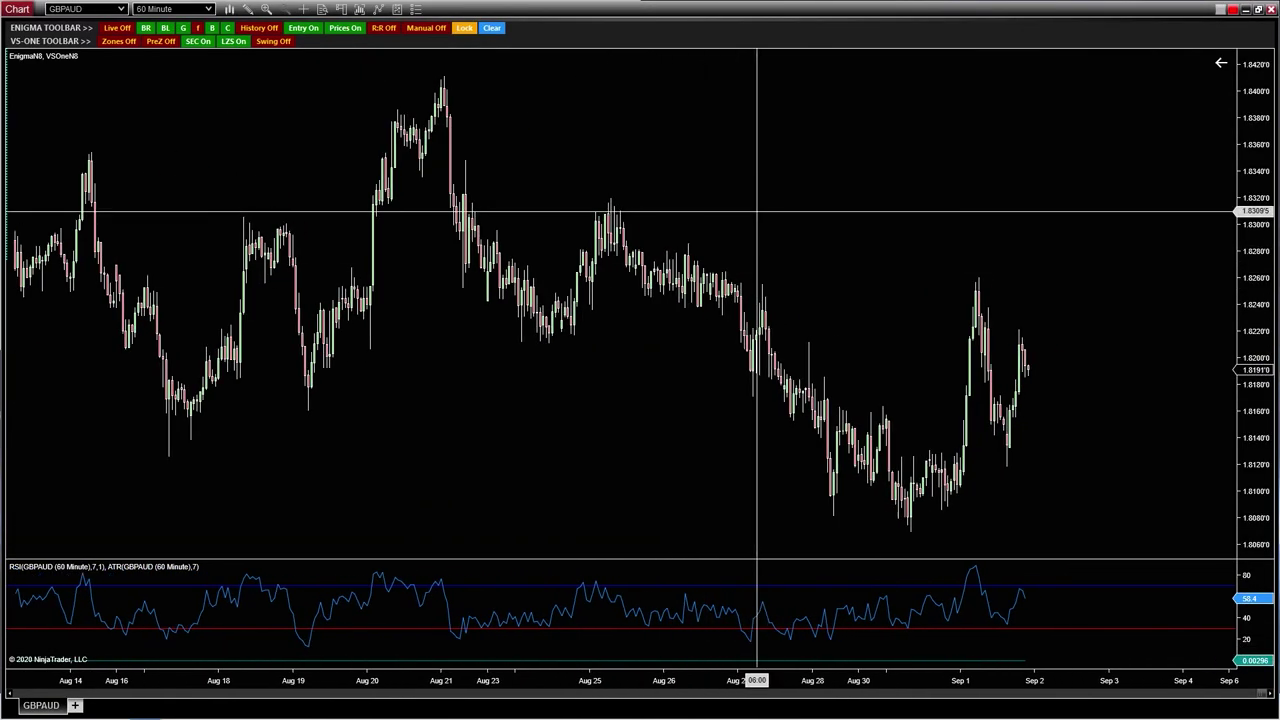
scroll(757, 211, down, 2)
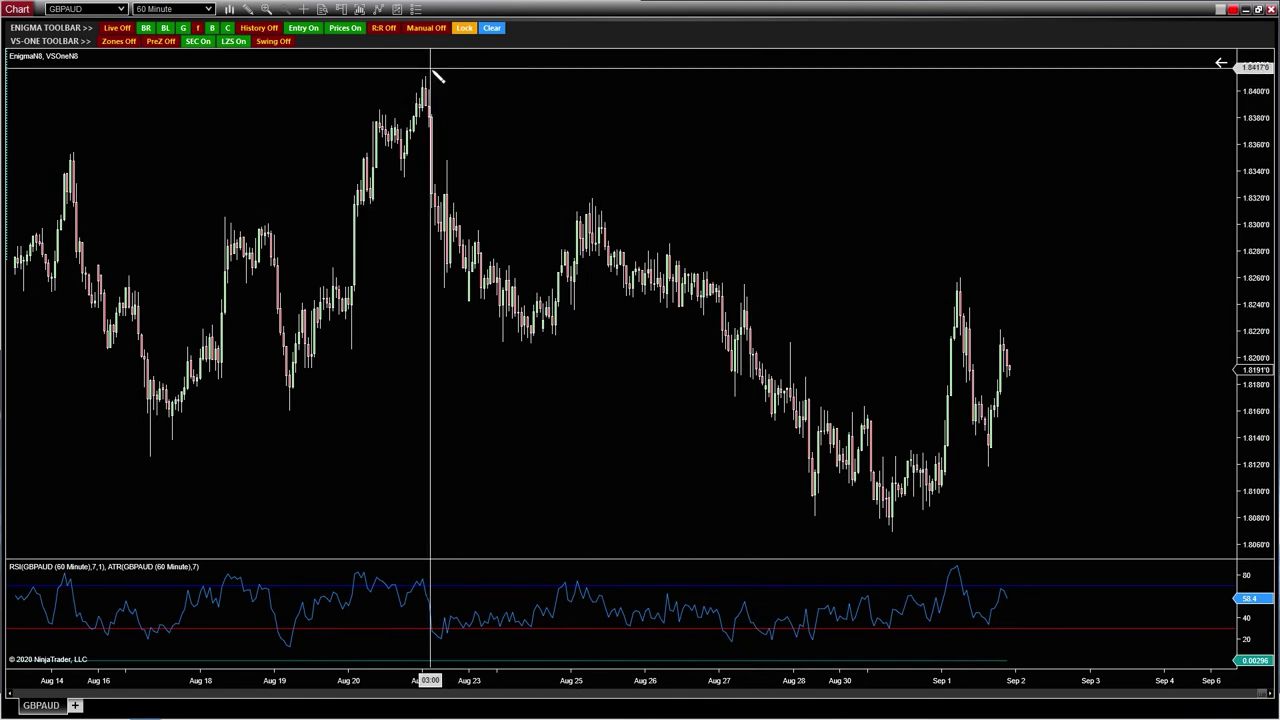
Place yellow horizontal lines at about 1.8410 and 1.8137 and draw a magenta arrow from the Sep 1 high to about 1.8050.
drag(428, 80, 614, 648)
drag(565, 692, 535, 383)
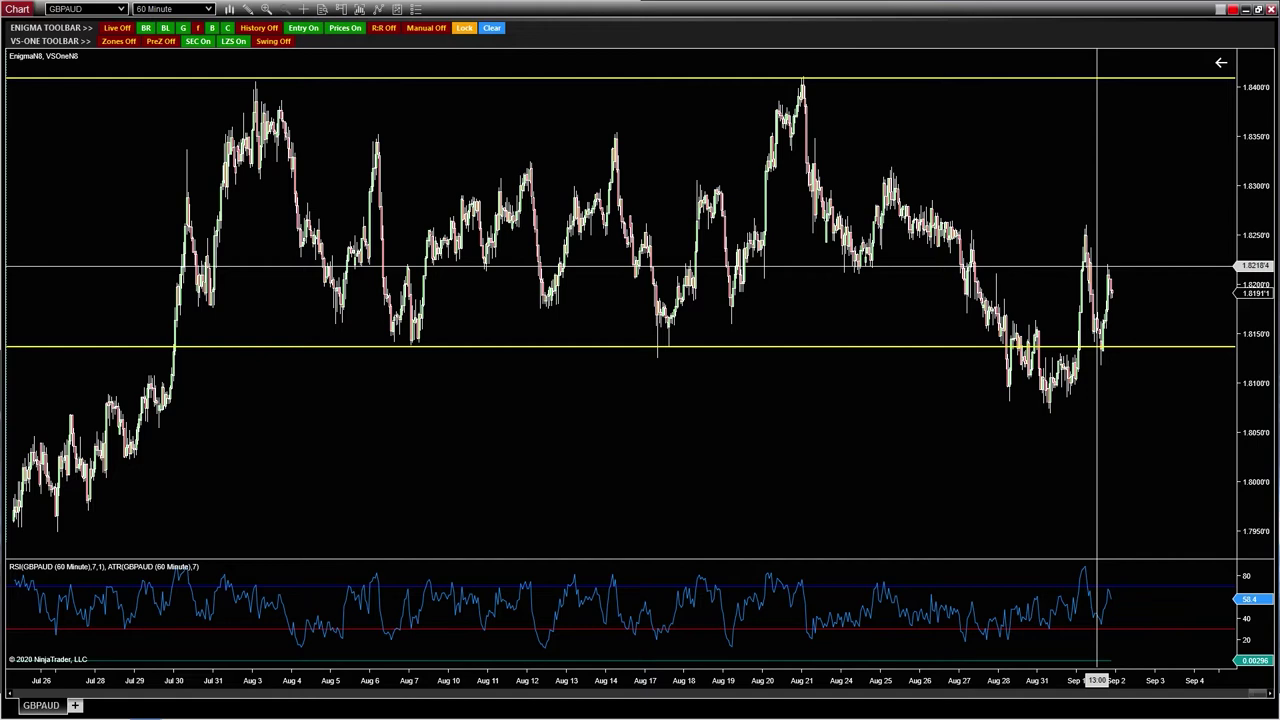
scroll(1060, 300, up, 4)
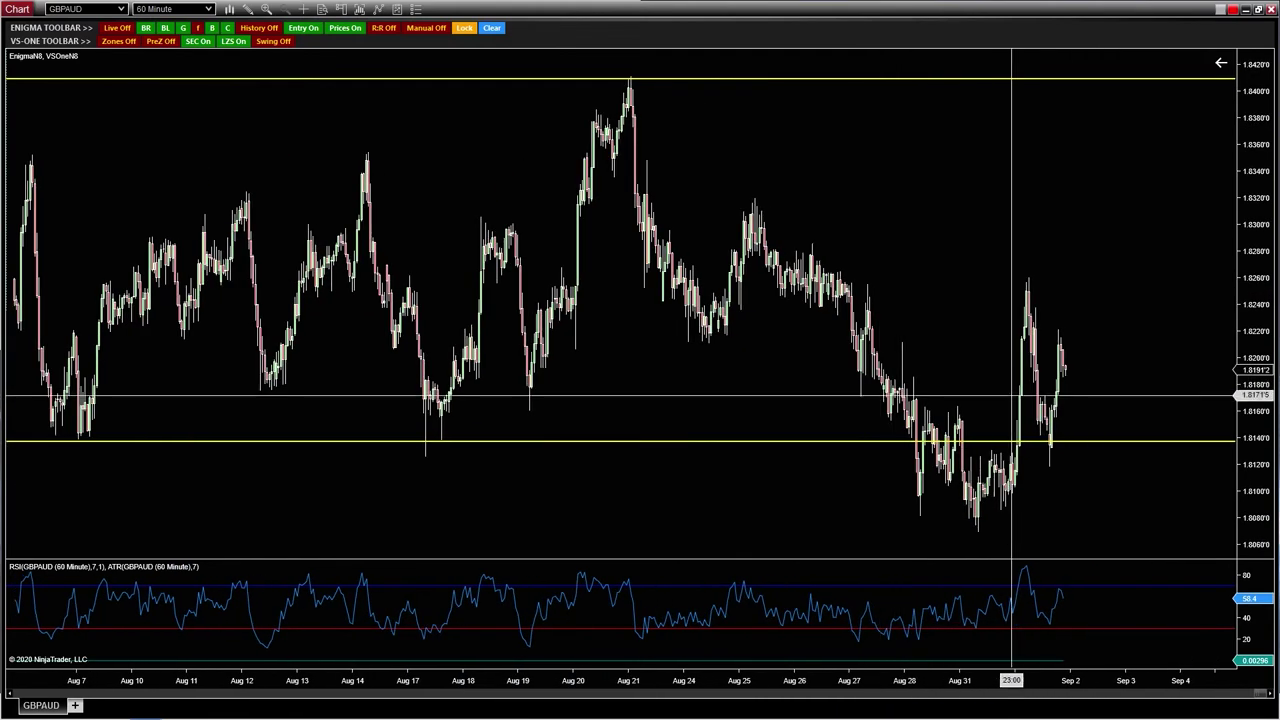
click(1024, 286)
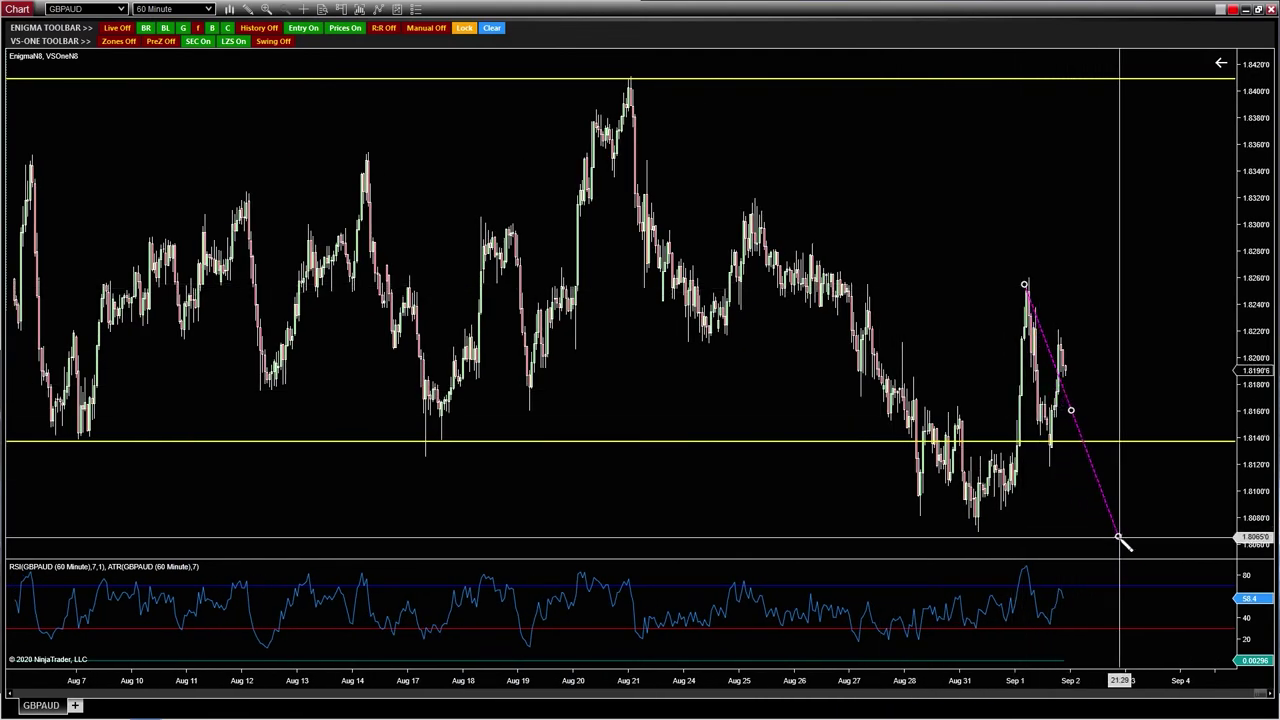
click(1150, 556)
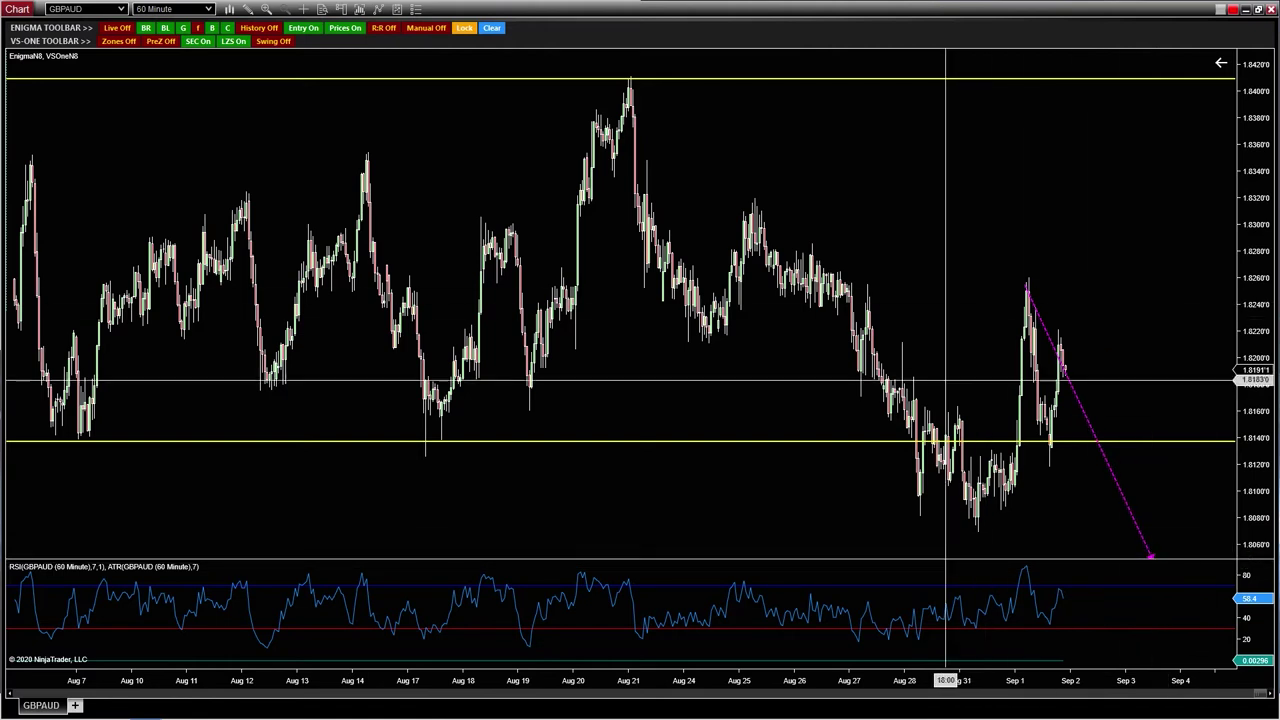
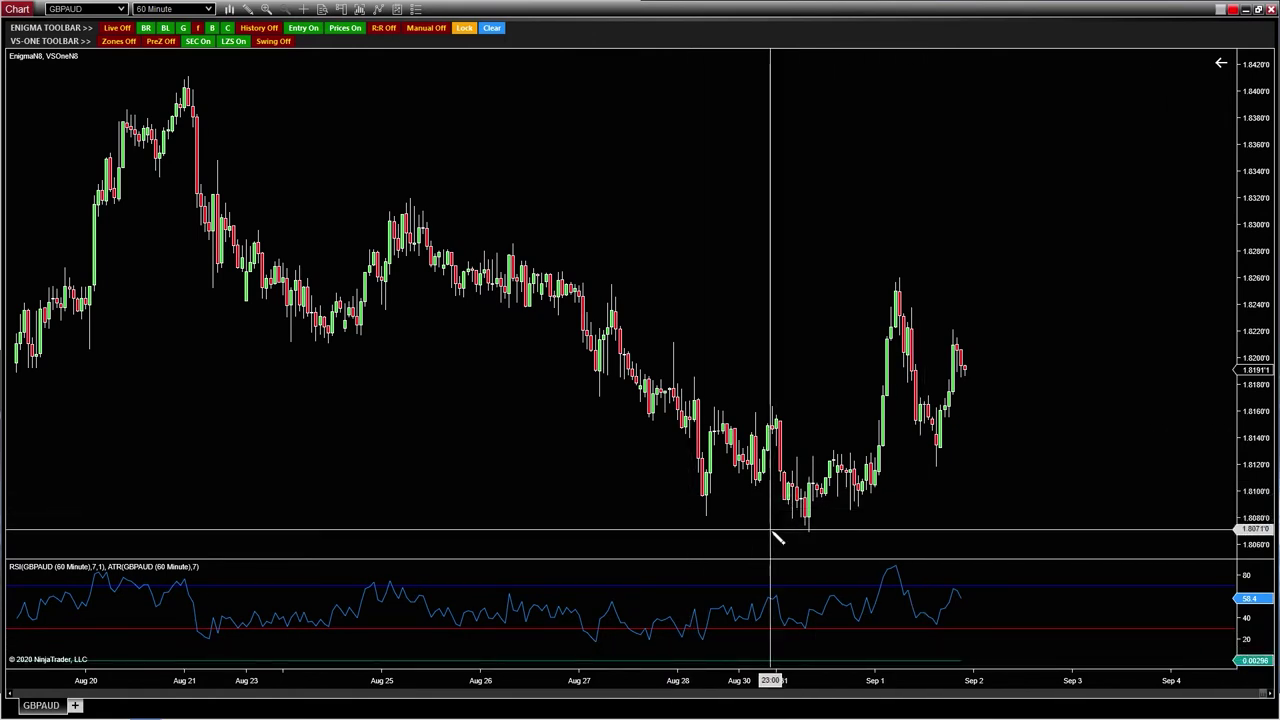
Check Fibonacci retracements of the rise from 1.80695 to 1.82610 and of the fall from 1.82605 to 1.81200, removing both.
drag(767, 530, 1097, 277)
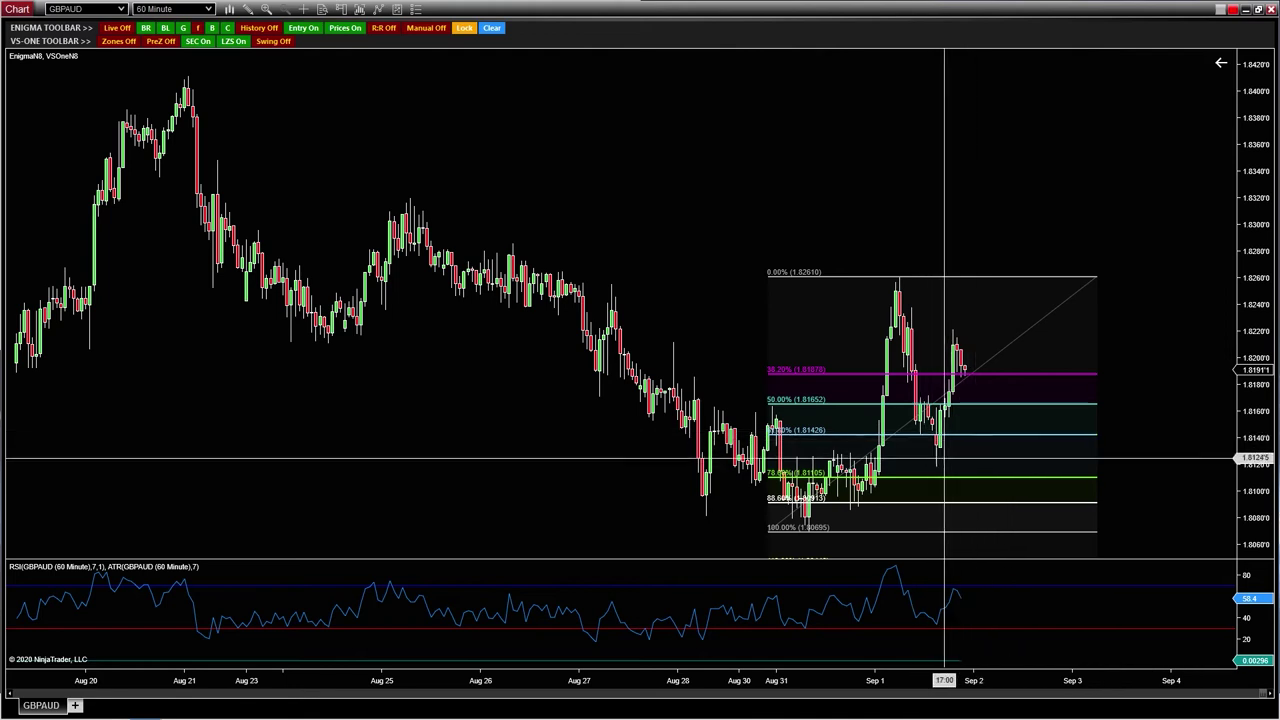
click(1041, 326)
key(Delete)
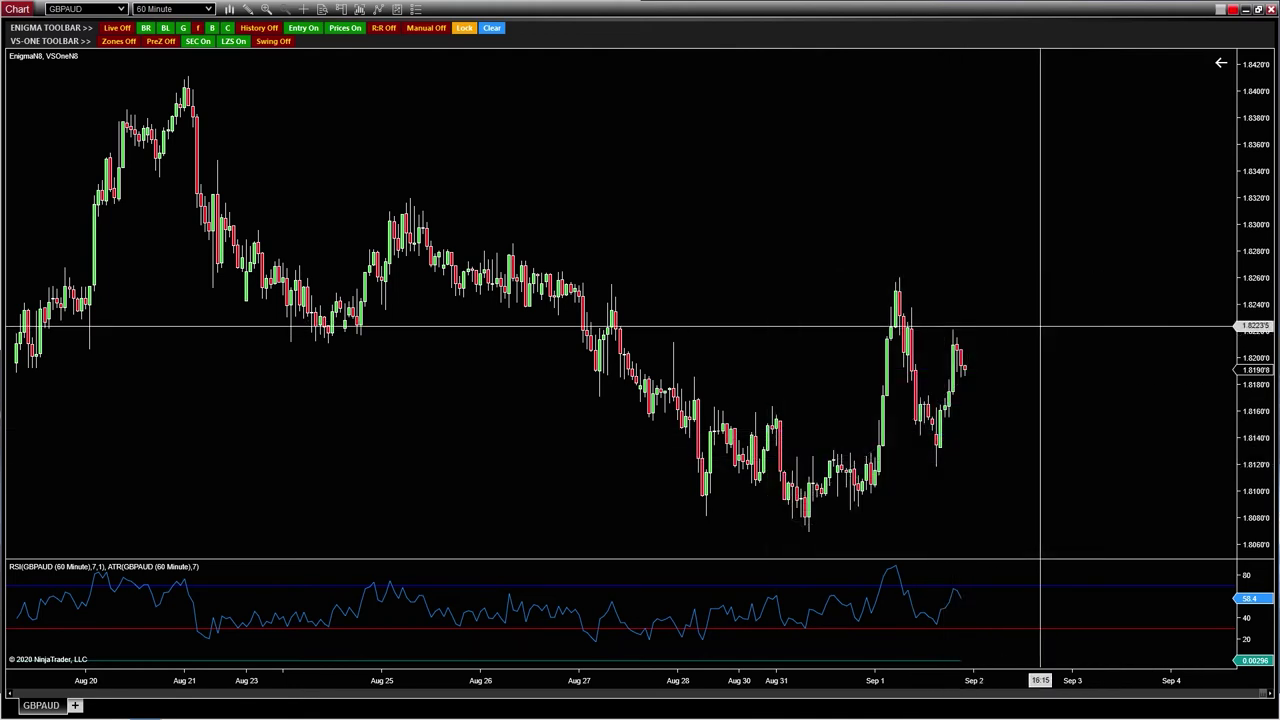
click(860, 278)
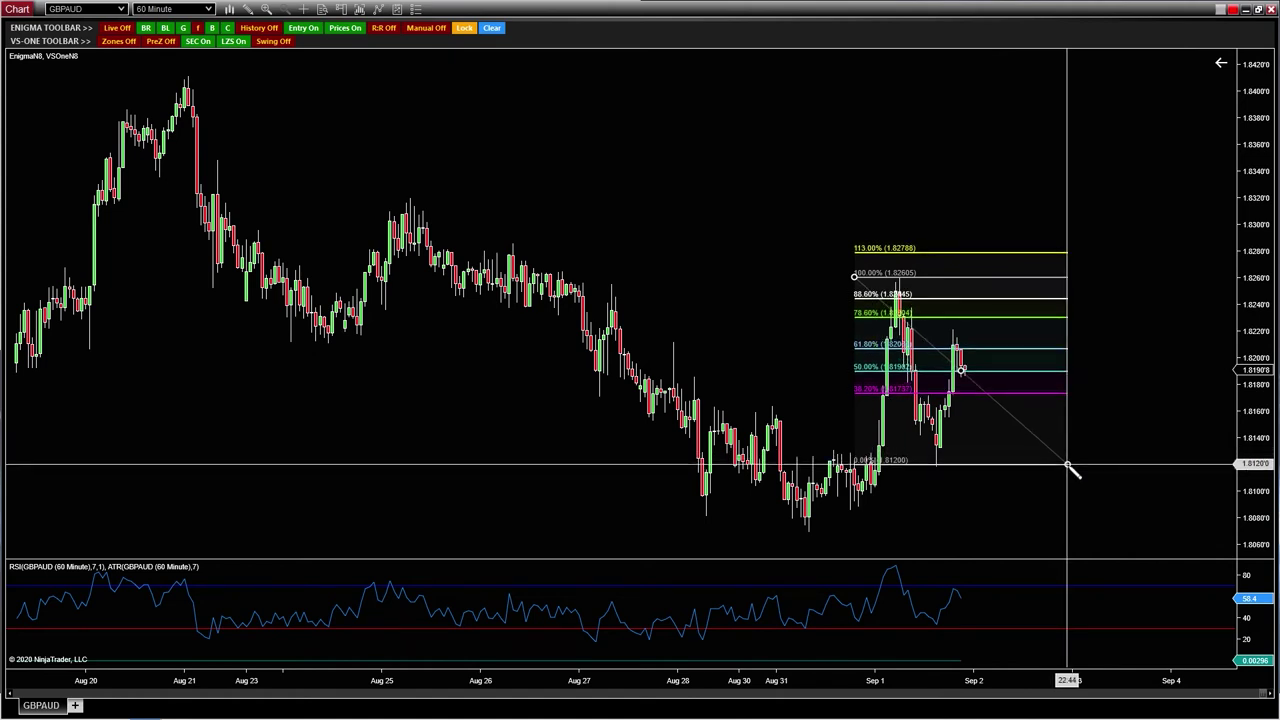
key(Escape)
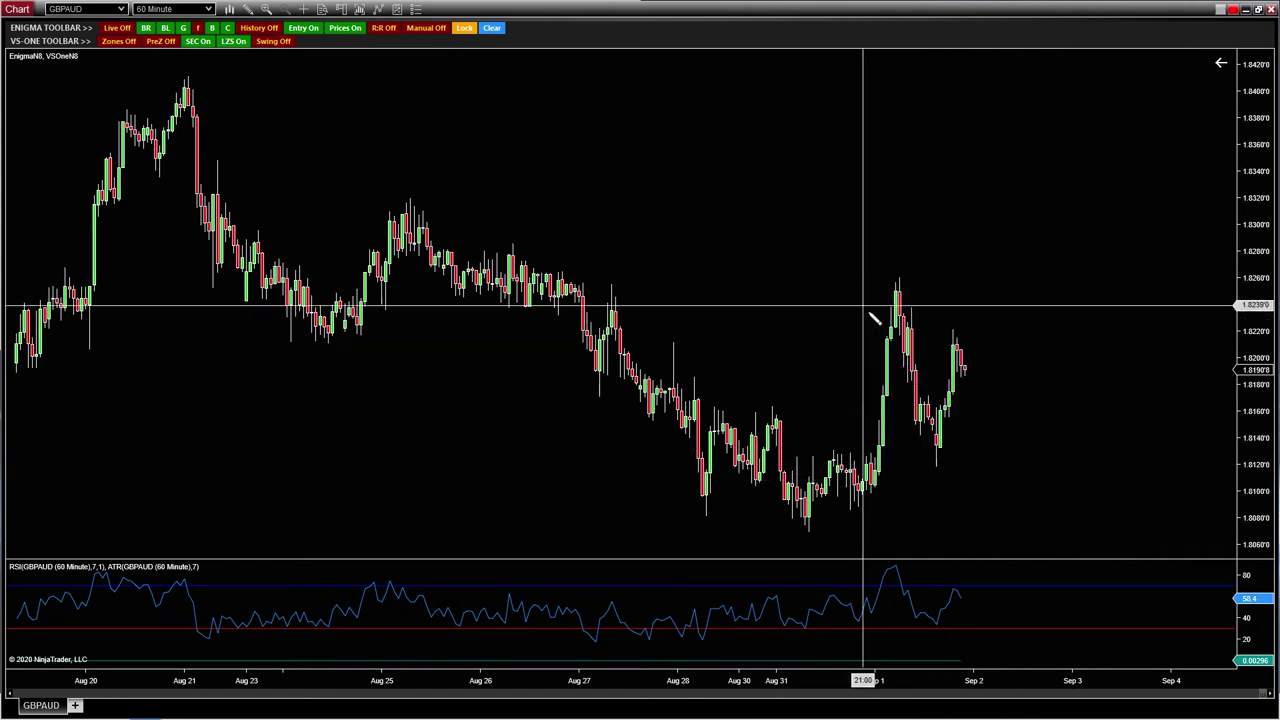
Draw a Fibonacci extension from the Sep 1 high at 1.82605 to the 1.81200 low and back to 1.82605.
click(834, 278)
click(998, 465)
click(974, 276)
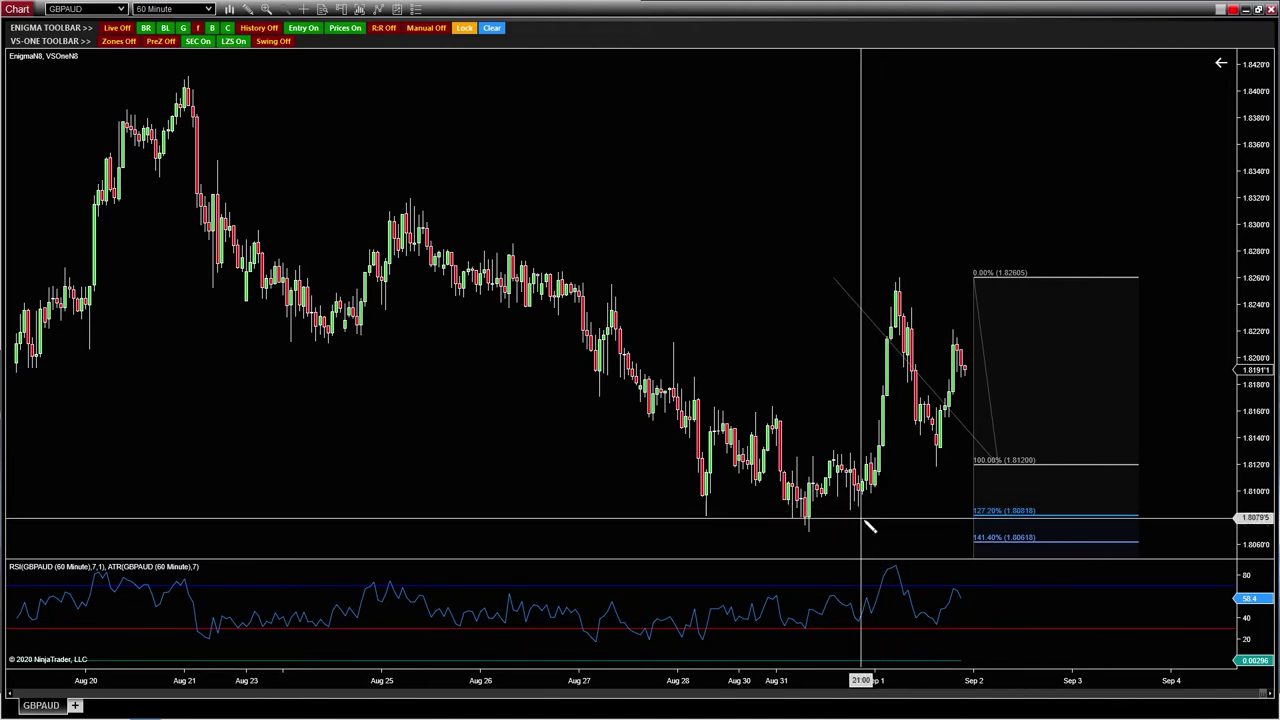
Draw a two-triangle harmonic pattern from the Aug 31 low through the Sep 1 high, pullback low and lower high to the 127.20% extension.
click(809, 531)
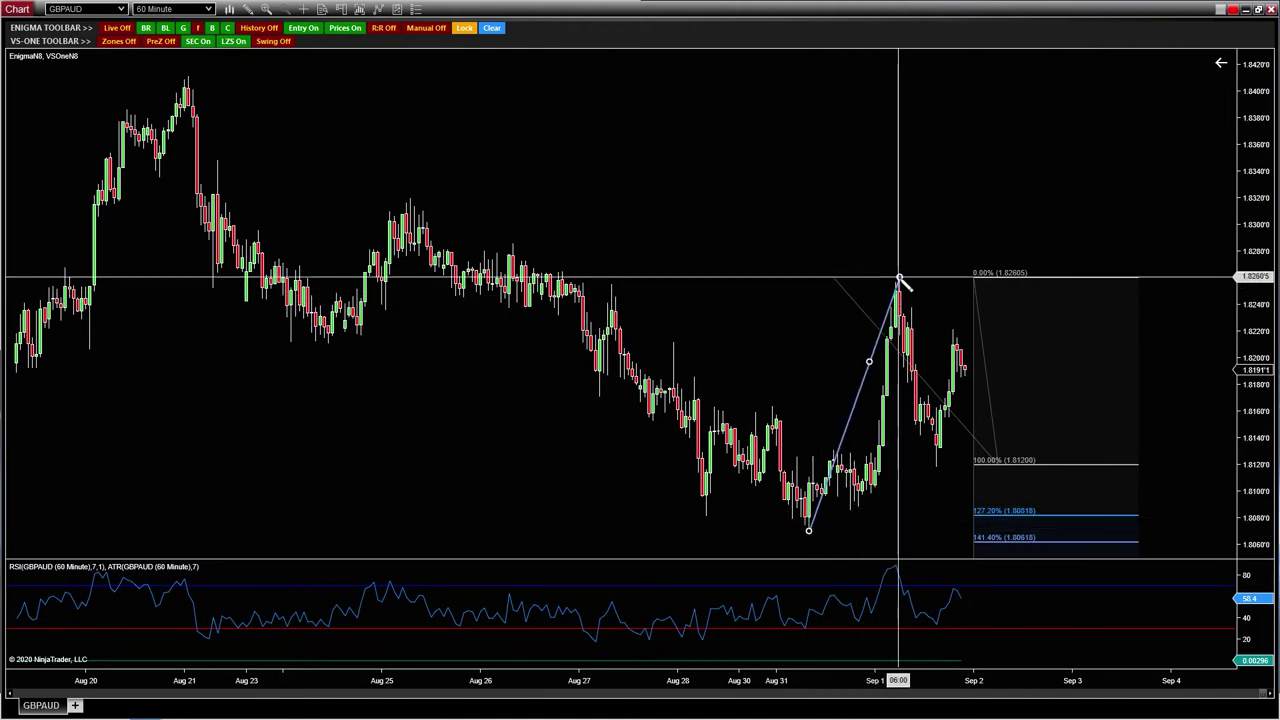
click(899, 278)
click(935, 465)
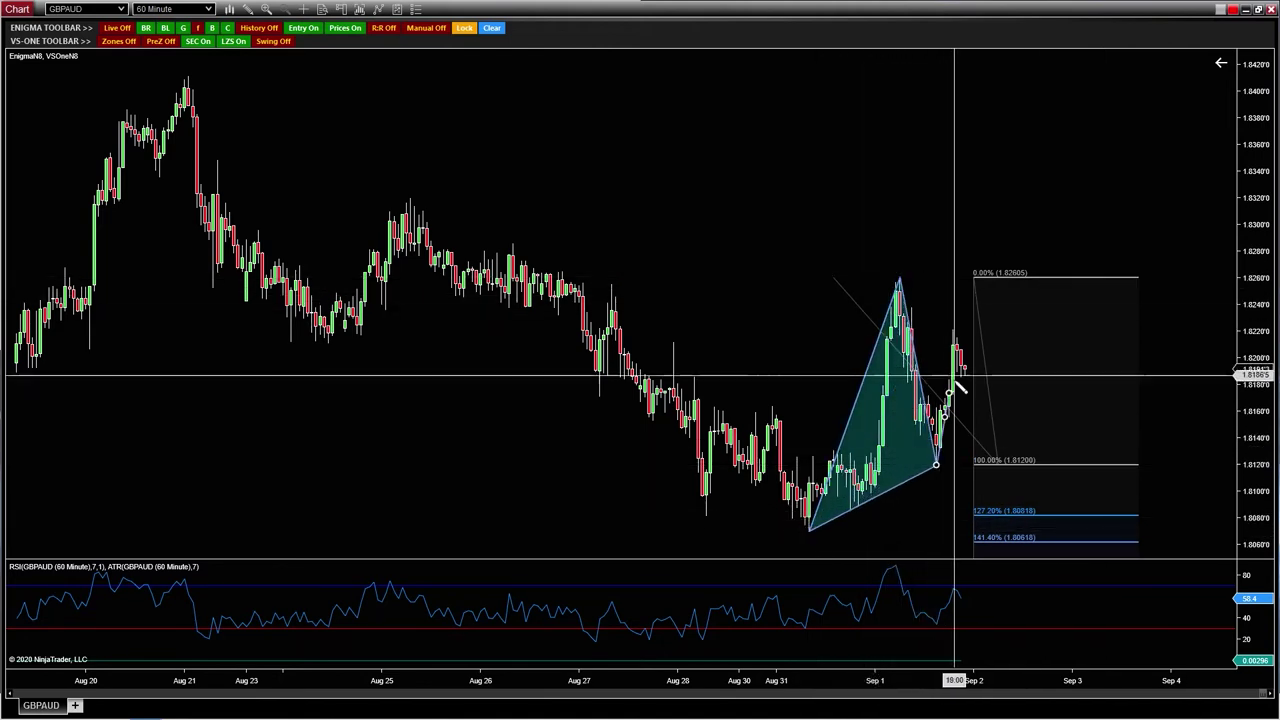
click(952, 329)
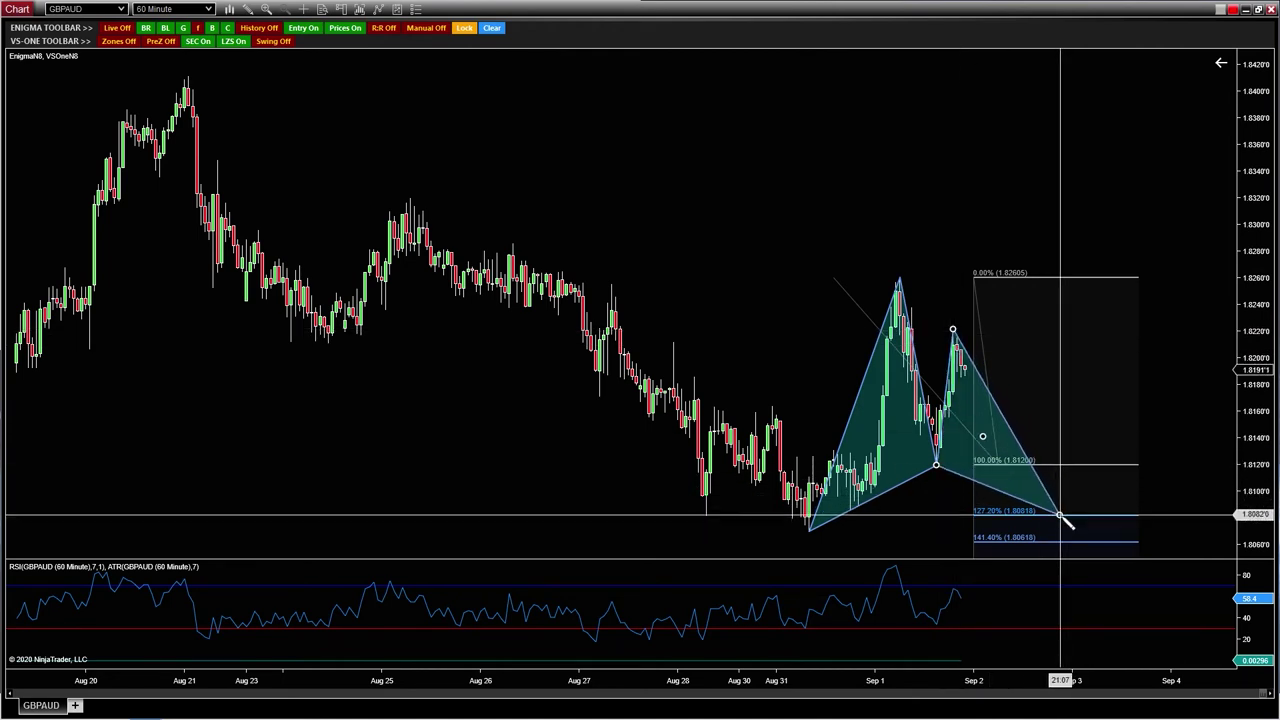
click(1060, 515)
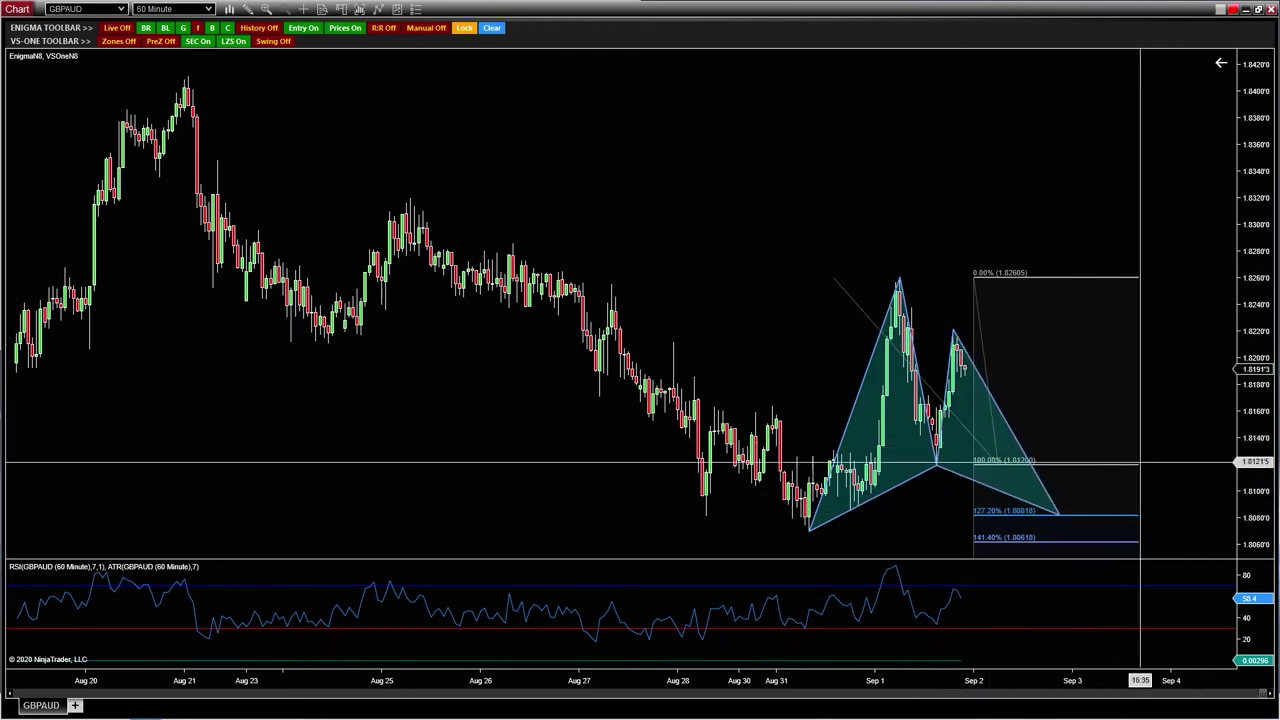
Remove the Fibonacci extension and set the area colour of both pattern triangles to Gold.
click(983, 312)
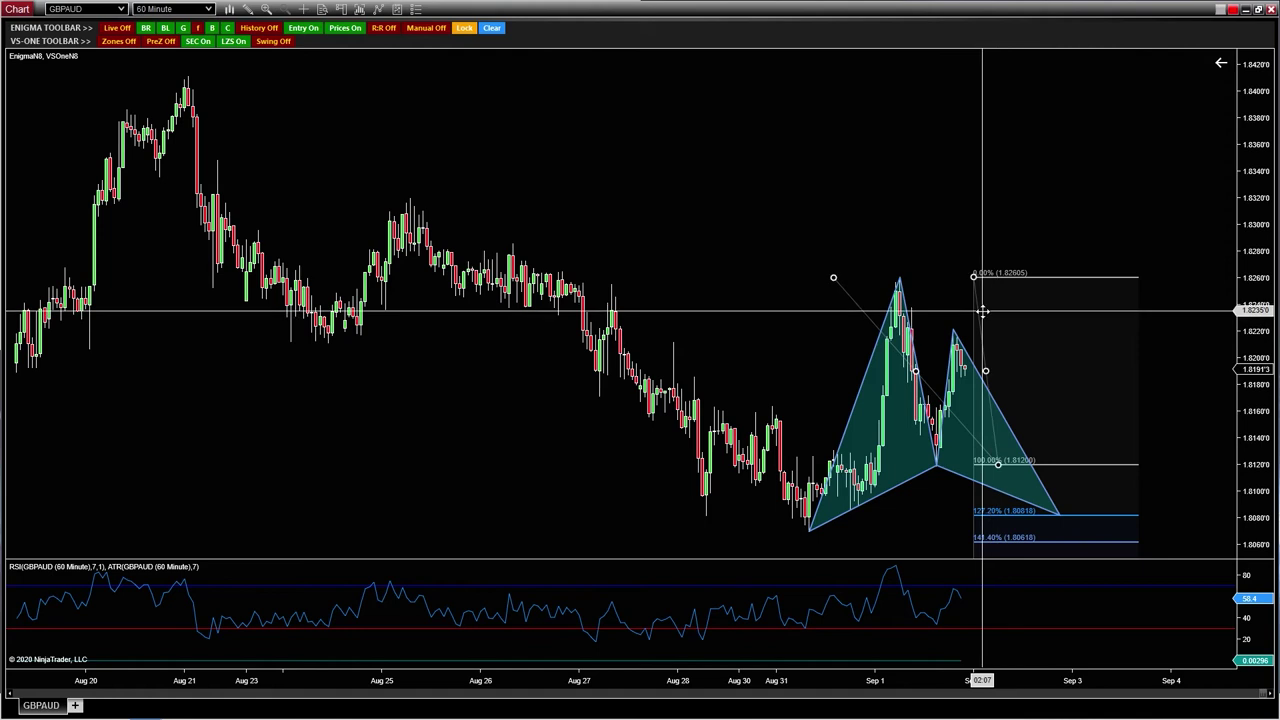
double_click(911, 478)
click(806, 333)
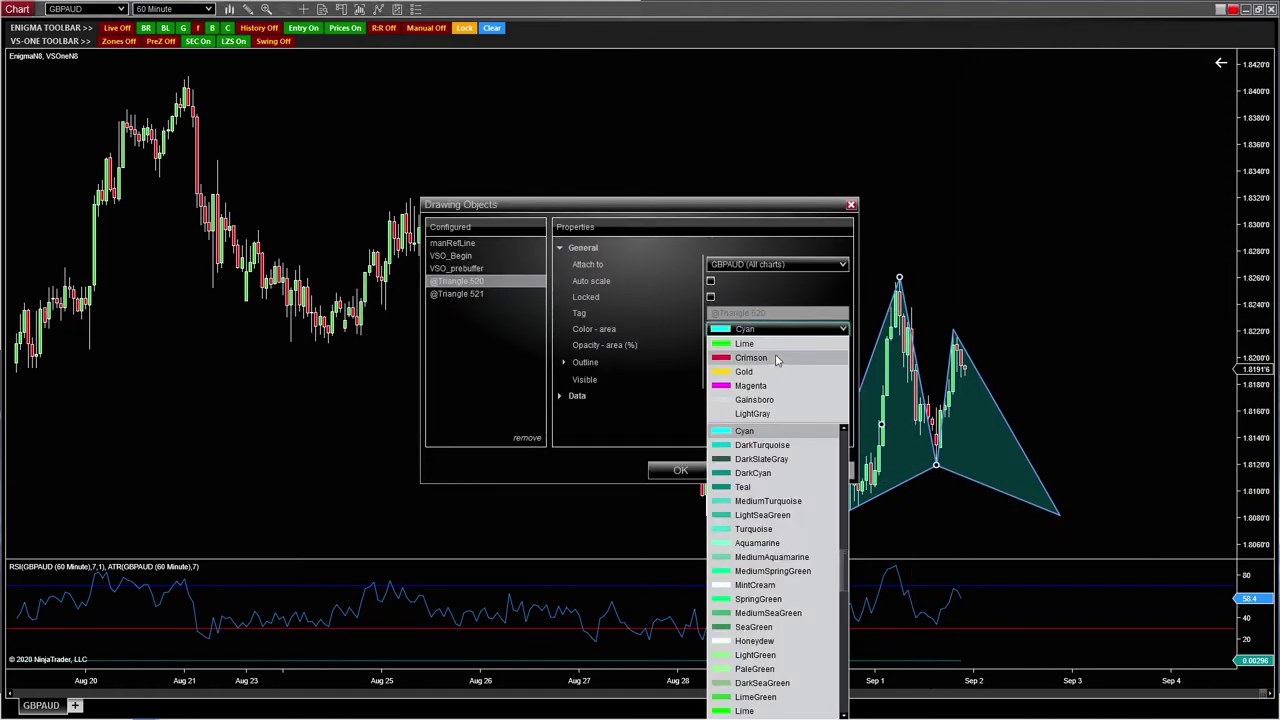
key(Escape)
click(793, 337)
click(779, 347)
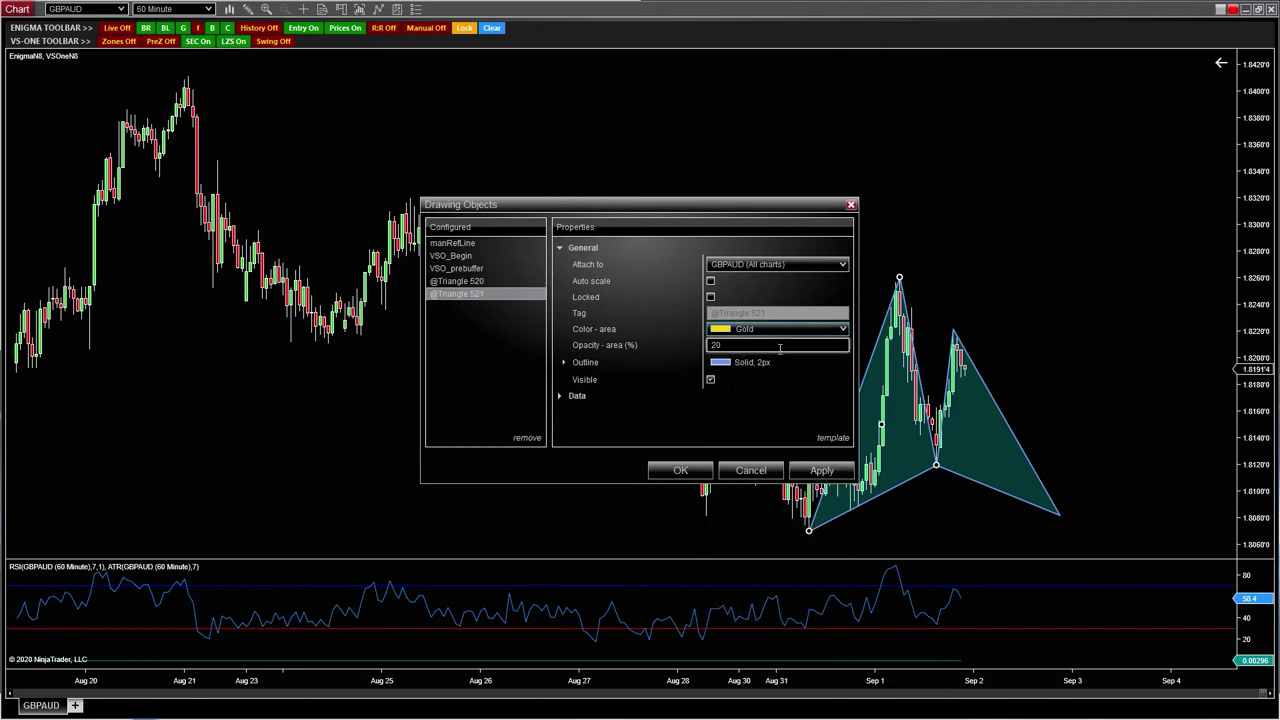
click(700, 468)
Check a Fibonacci retracement from the Aug 25 high at 1.83210 to the Aug 31 low at 1.80695, and delete it.
drag(738, 680, 808, 680)
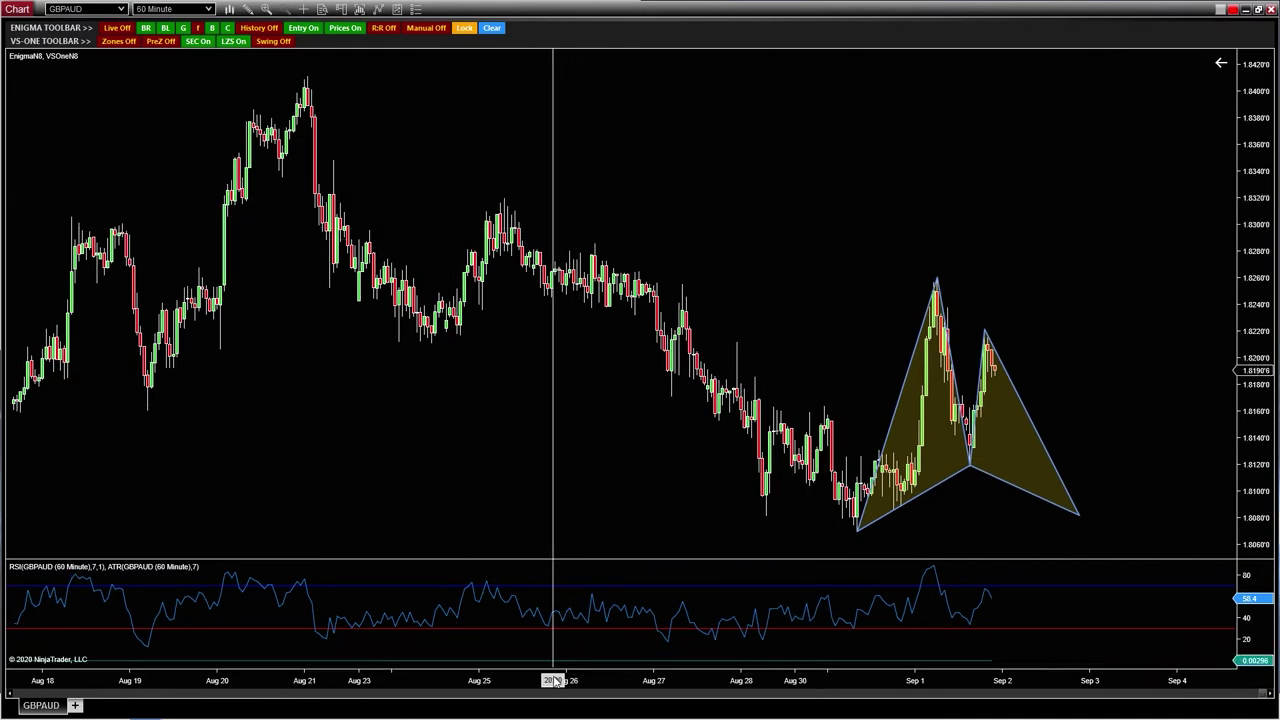
scroll(552, 482, down, 5)
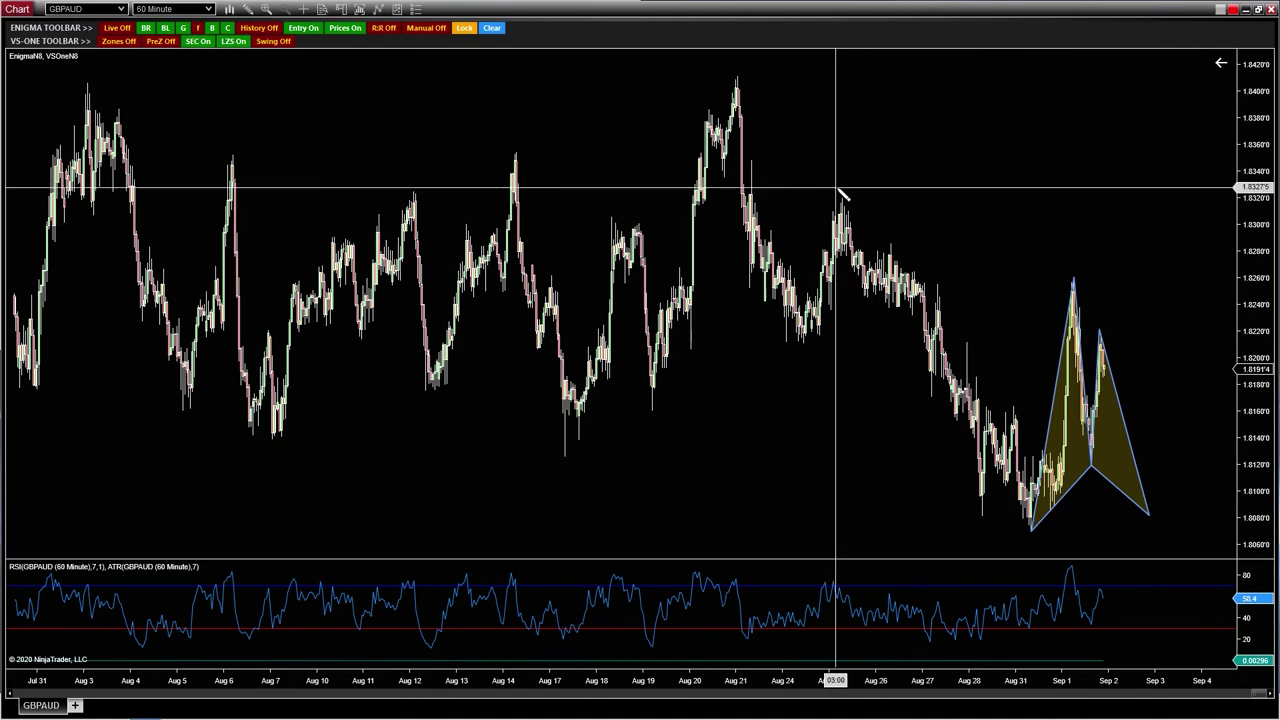
mouse_move(930, 690)
mouse_down()
mouse_move(620, 686)
mouse_move(469, 229)
mouse_move(1108, 530)
mouse_up()
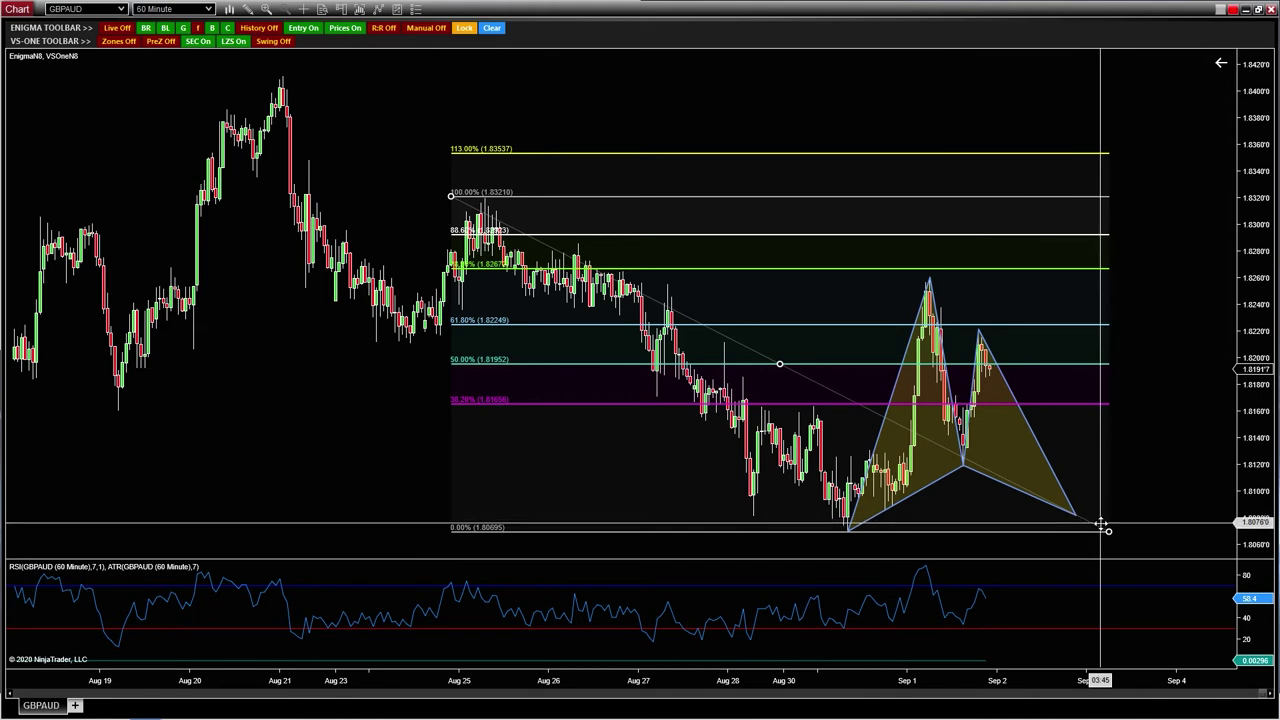
key(Delete)
Draw a Fibonacci extension from the Aug 31 low at 1.80690 to the Sep 1 high and back to 1.80690.
click(813, 532)
click(999, 277)
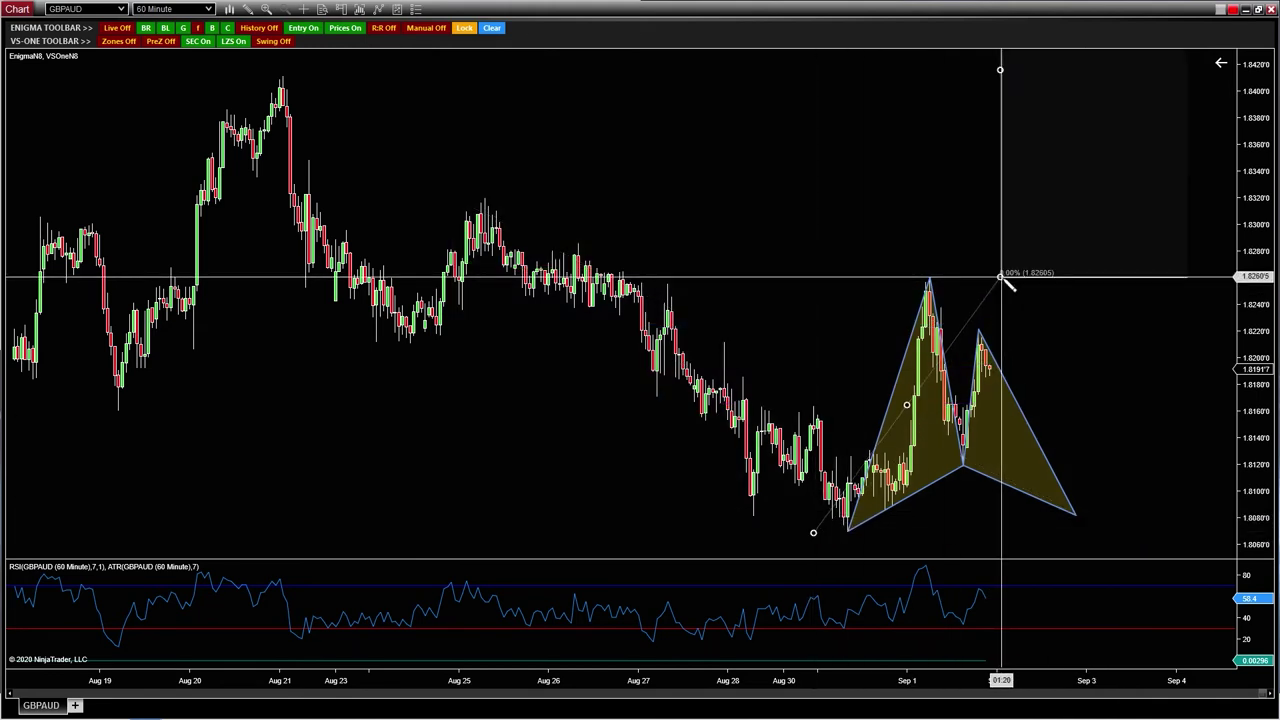
click(963, 528)
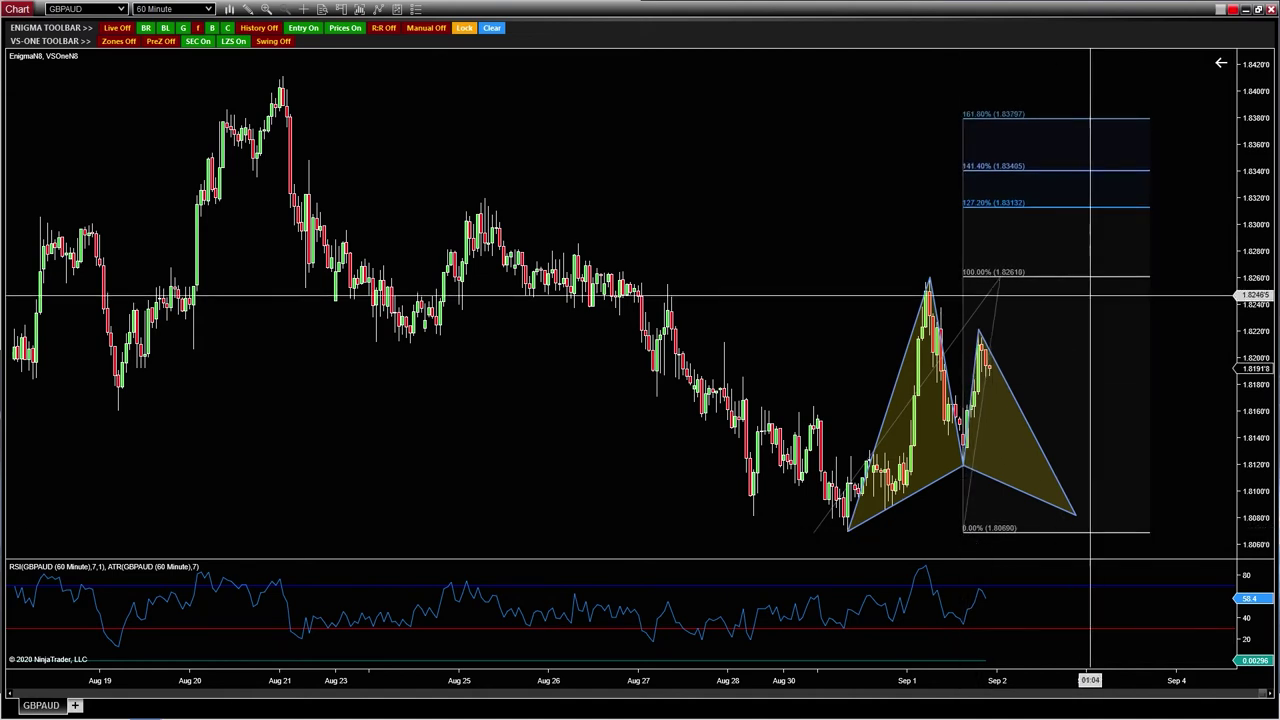
Draw a two-triangle harmonic pattern from the Aug 25 high through the Aug 31 low, Sep 1 high and pullback low to the 127.20% extension, and remove the extension.
click(485, 197)
click(847, 531)
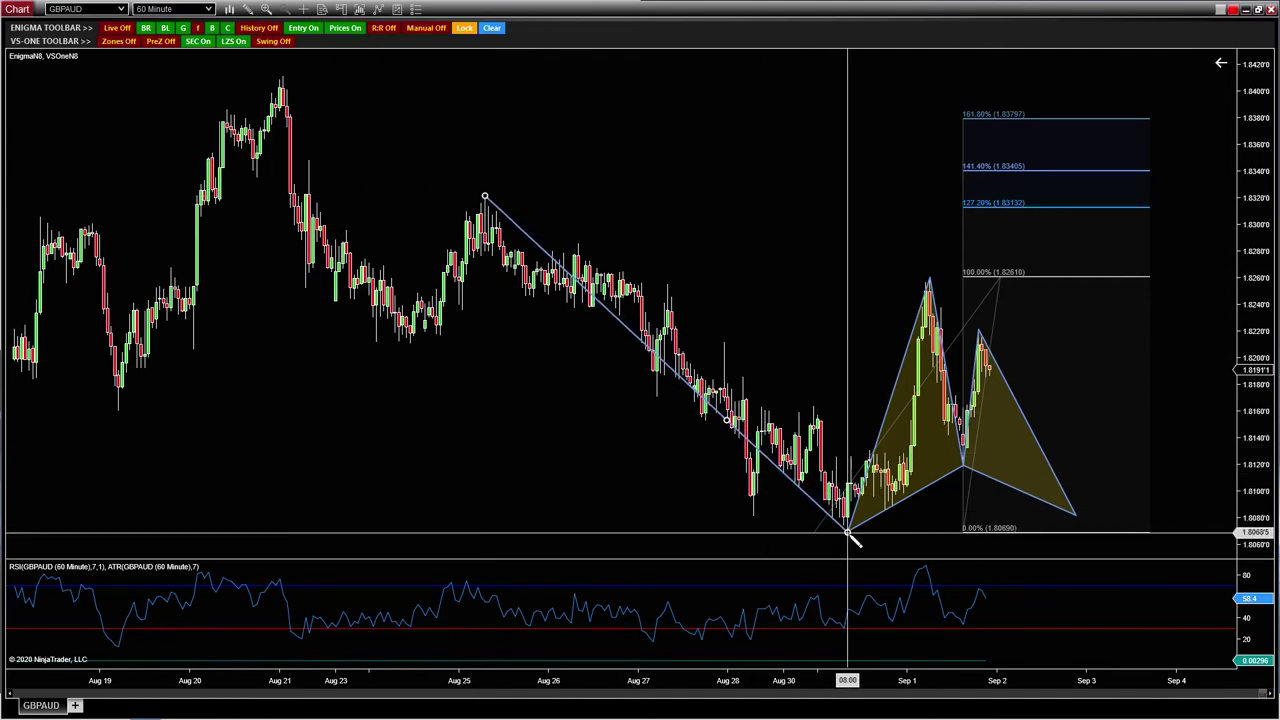
click(929, 276)
click(962, 466)
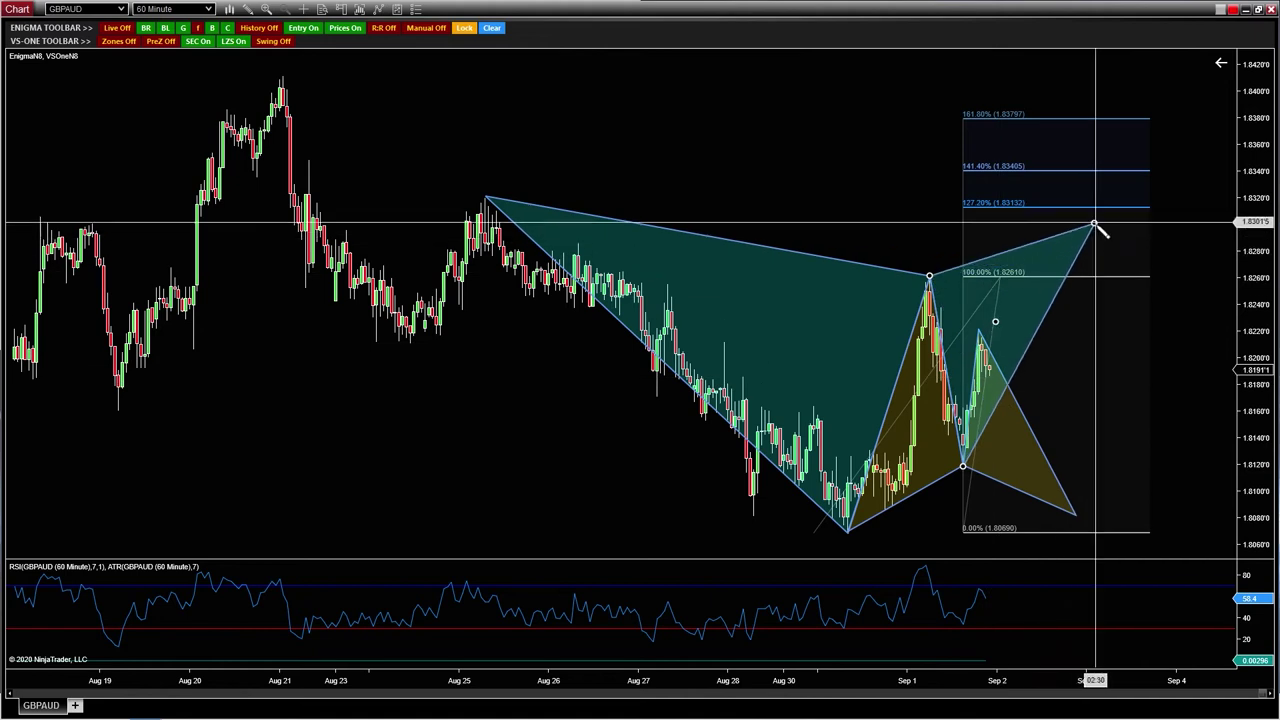
click(1110, 208)
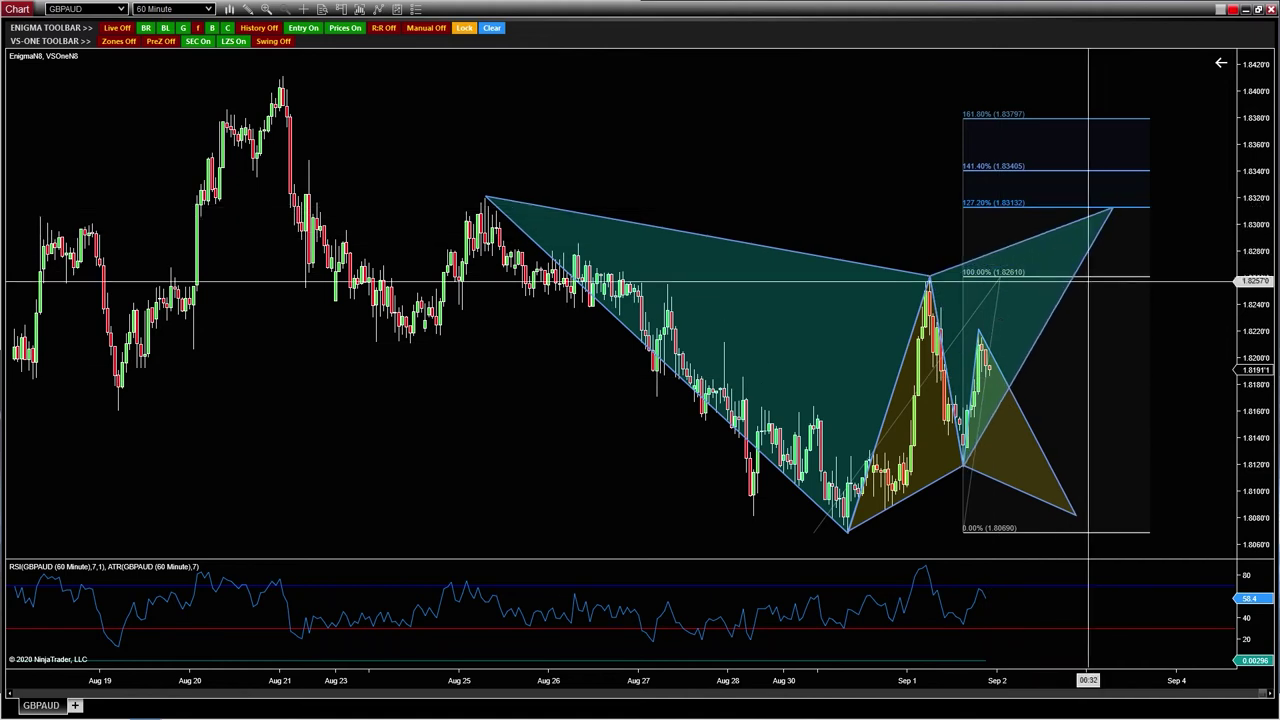
click(963, 510)
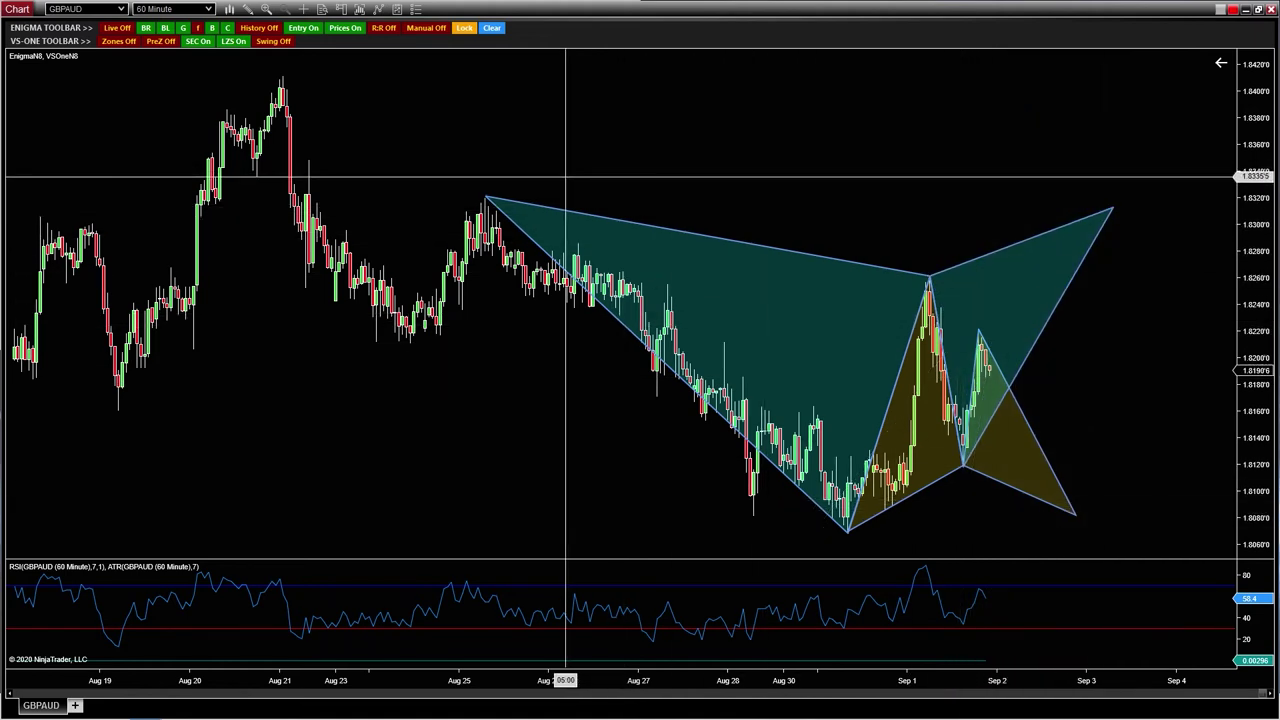
Draw a rectangle zone across the Aug 21 high from about 1.8411 to 1.8390 and set its area colour to Lime.
mouse_move(204, 75)
mouse_down()
mouse_move(1180, 77)
mouse_move(1203, 104)
mouse_up()
double_click(1157, 104)
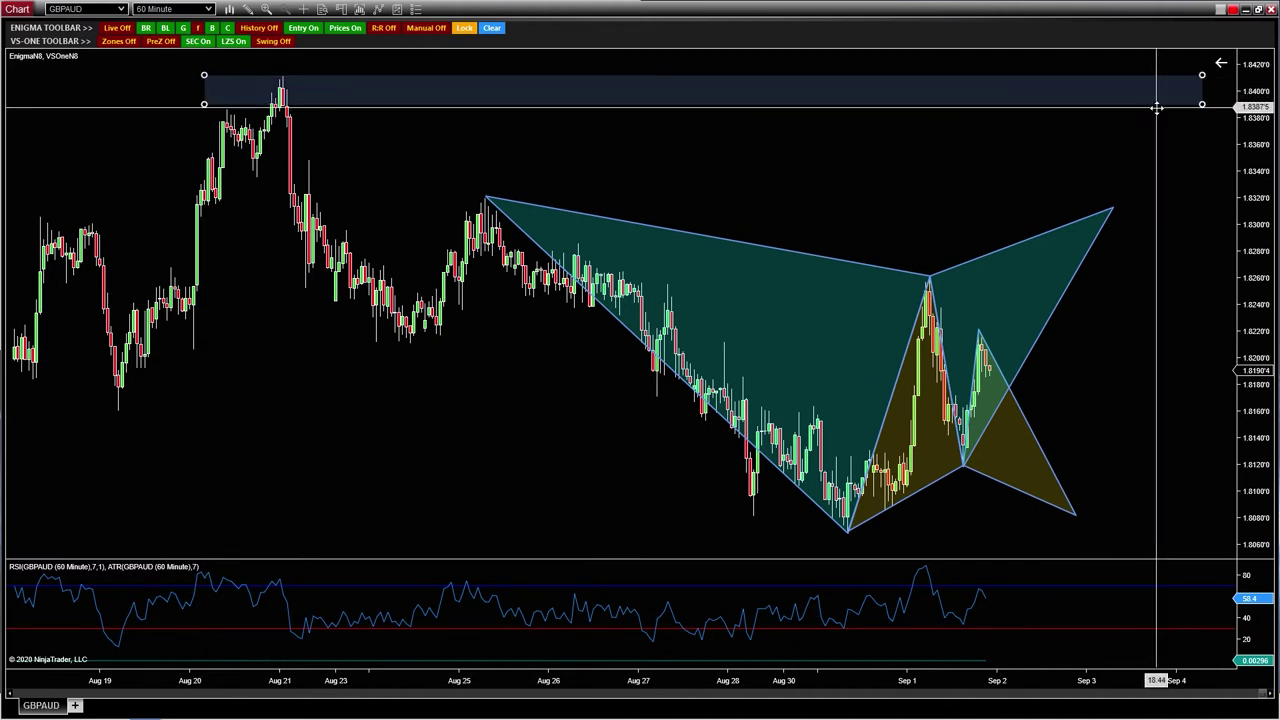
click(778, 329)
click(757, 362)
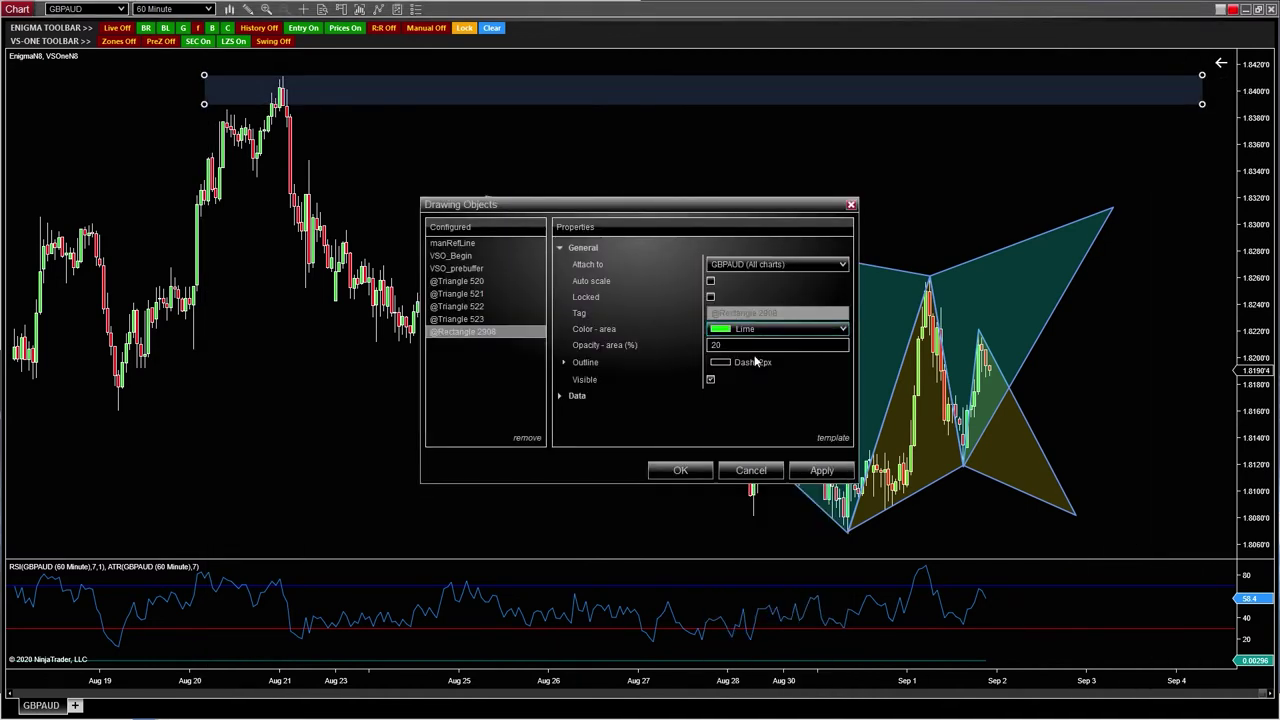
click(680, 471)
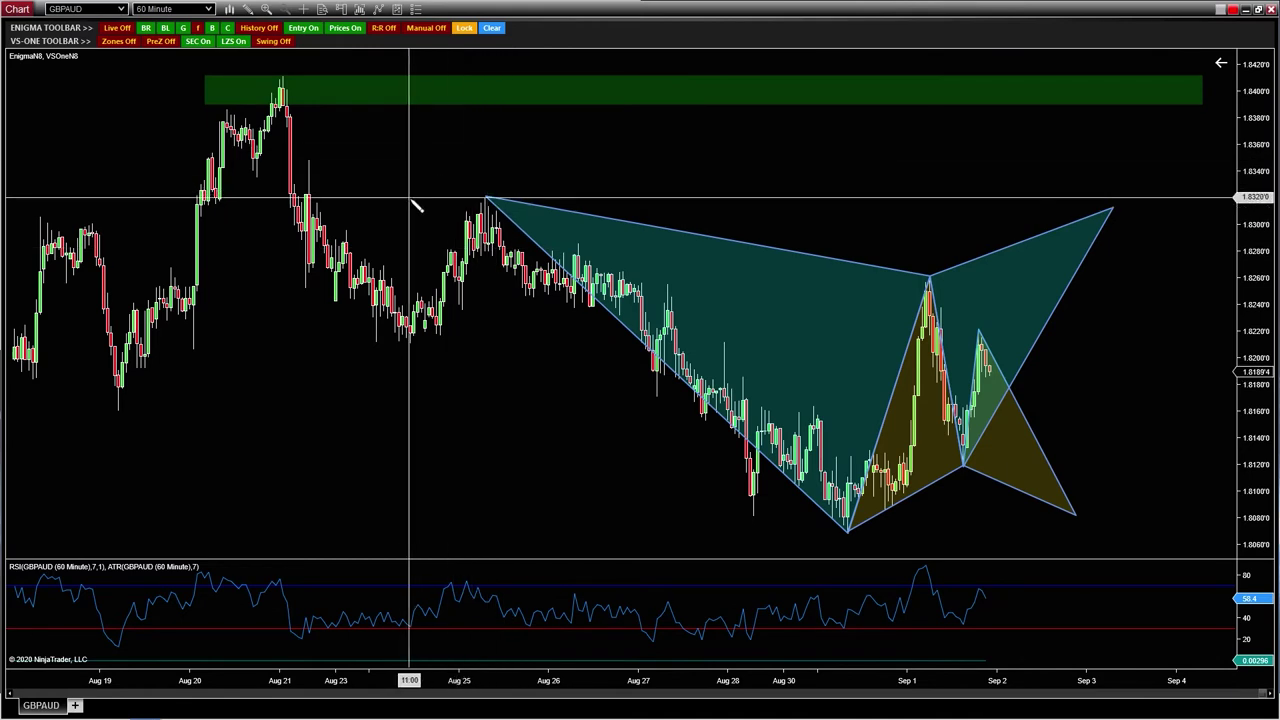
Draw a rectangle zone across the Aug 25 high from about 1.8322 to 1.8307 and set its area colour to Lime.
drag(410, 195, 1202, 215)
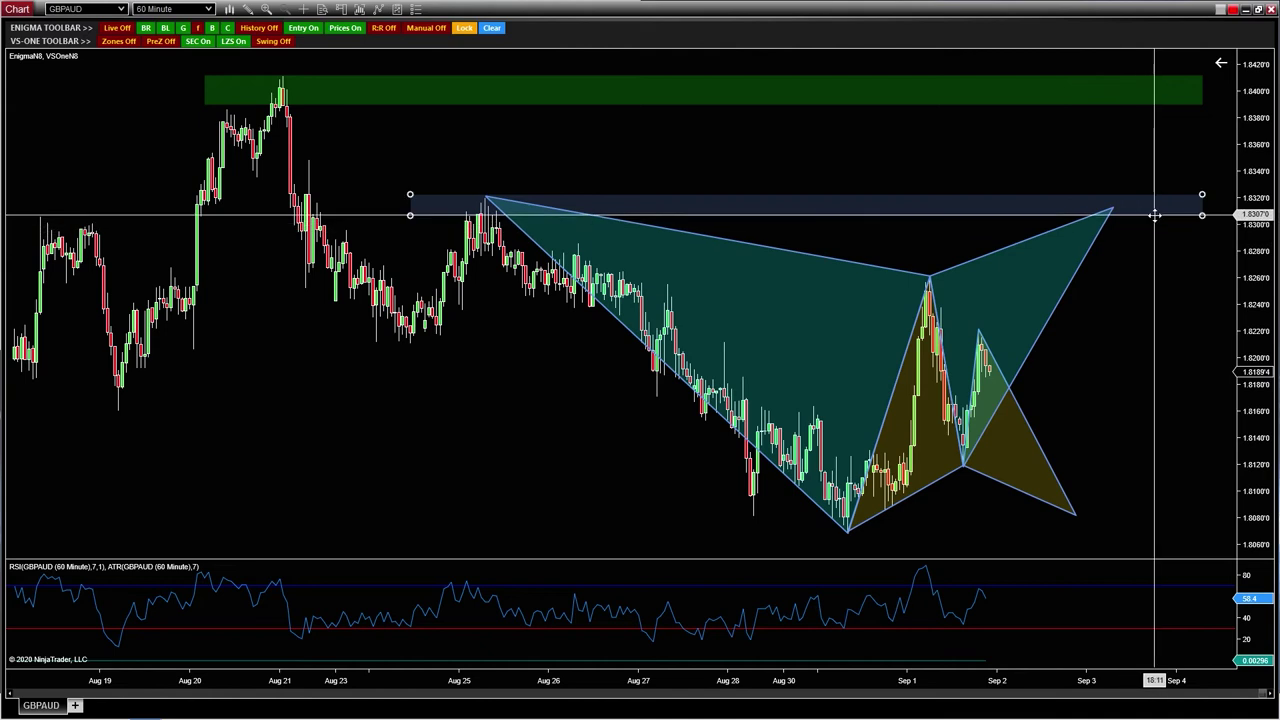
double_click(1155, 213)
click(796, 330)
click(790, 343)
click(680, 470)
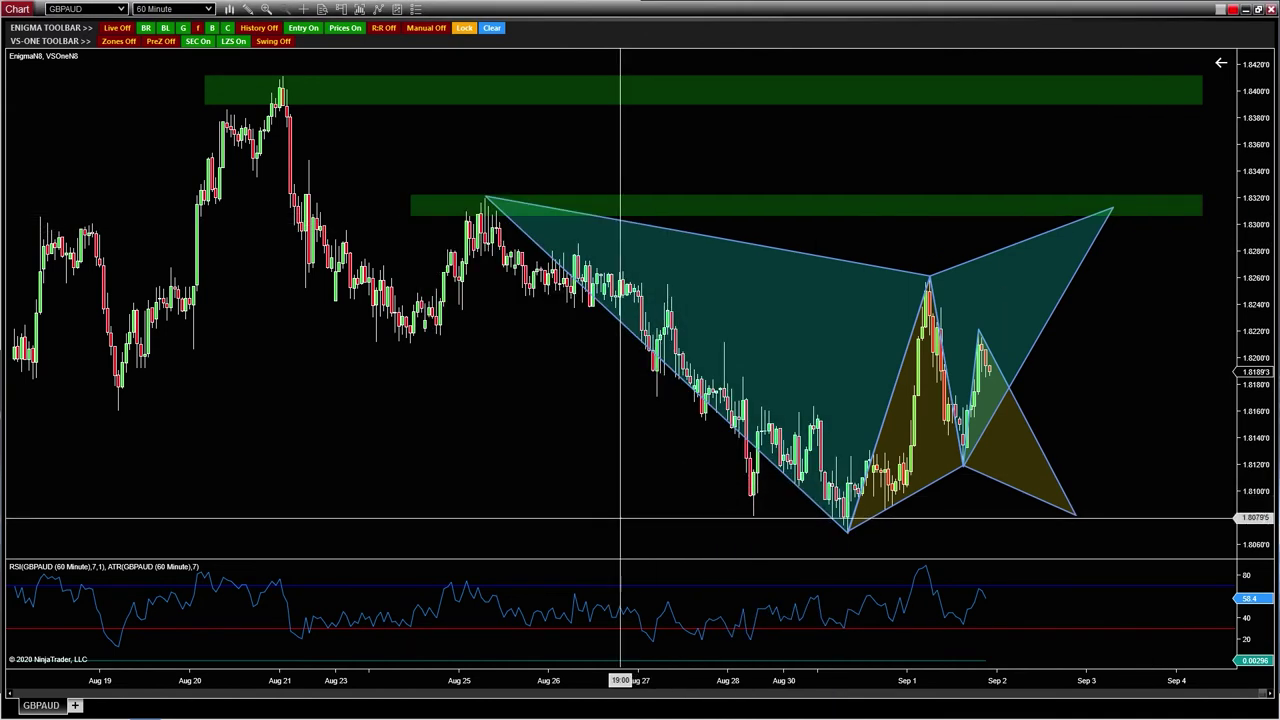
Draw a rectangle zone across the Aug 31 low from about 1.8069 to 1.8084 and set its area colour to Crimson.
click(623, 533)
click(1220, 514)
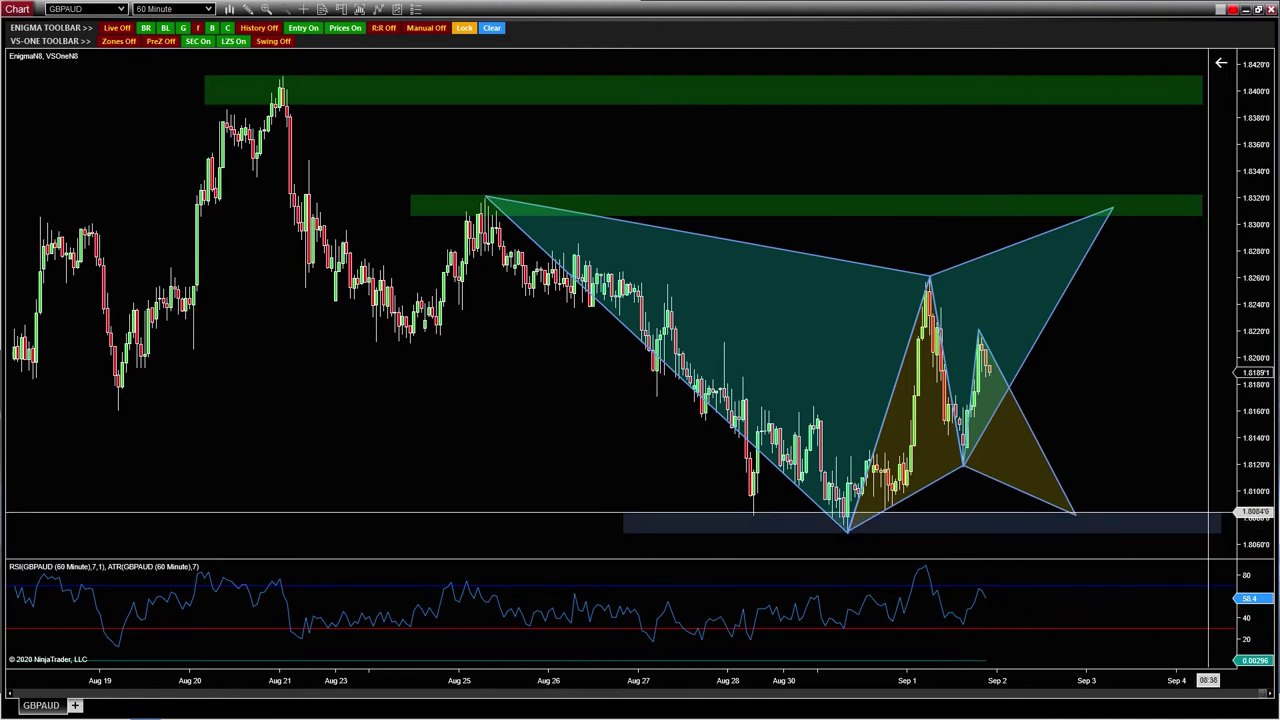
double_click(1200, 522)
click(820, 332)
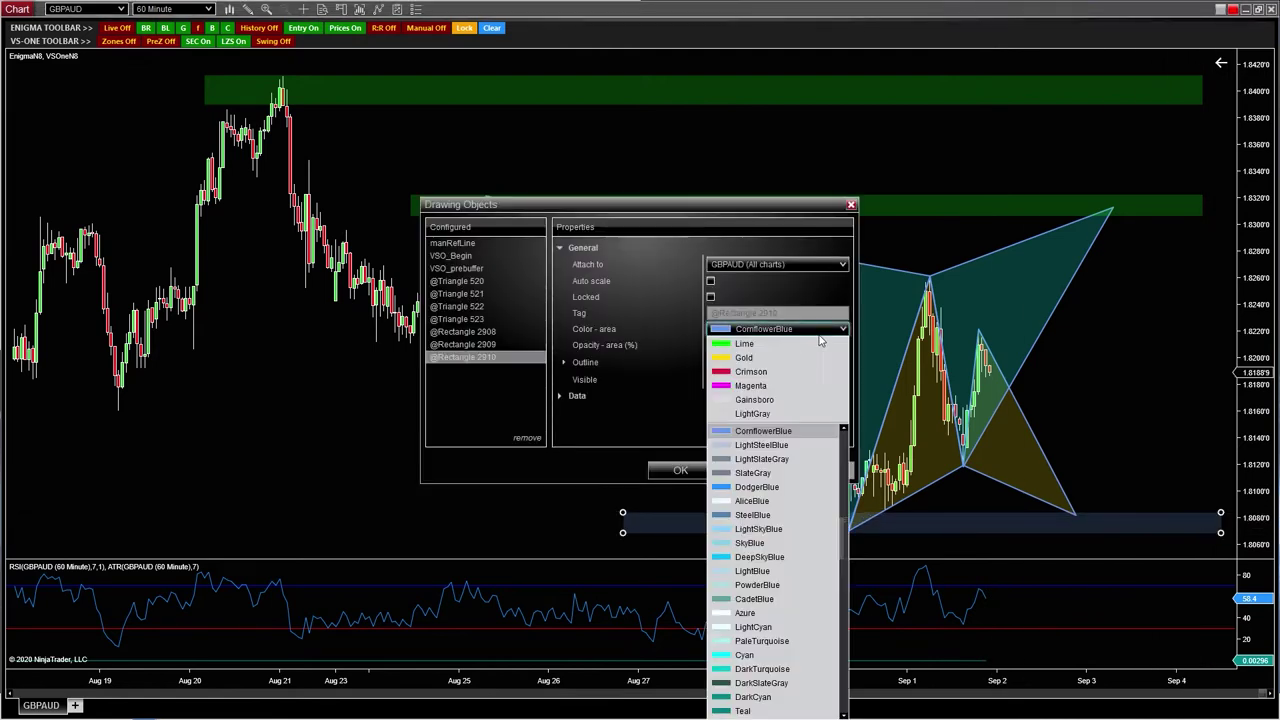
click(751, 372)
click(676, 472)
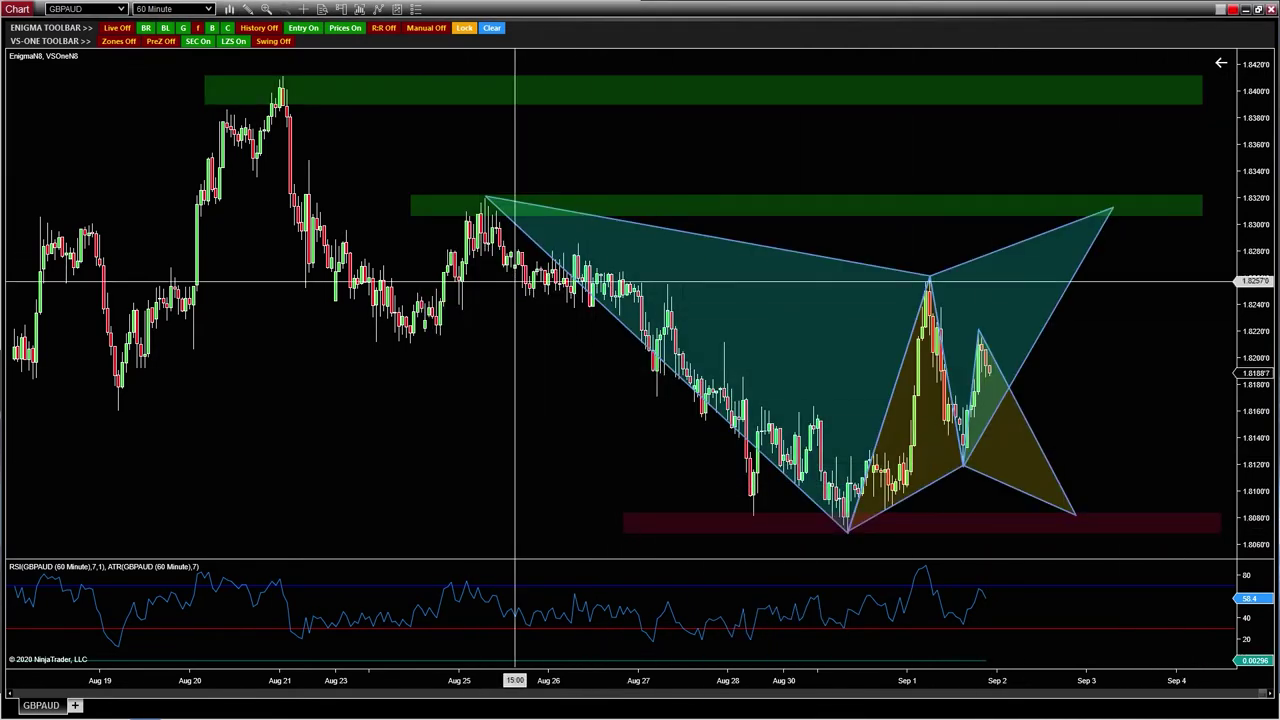
drag(705, 680, 806, 680)
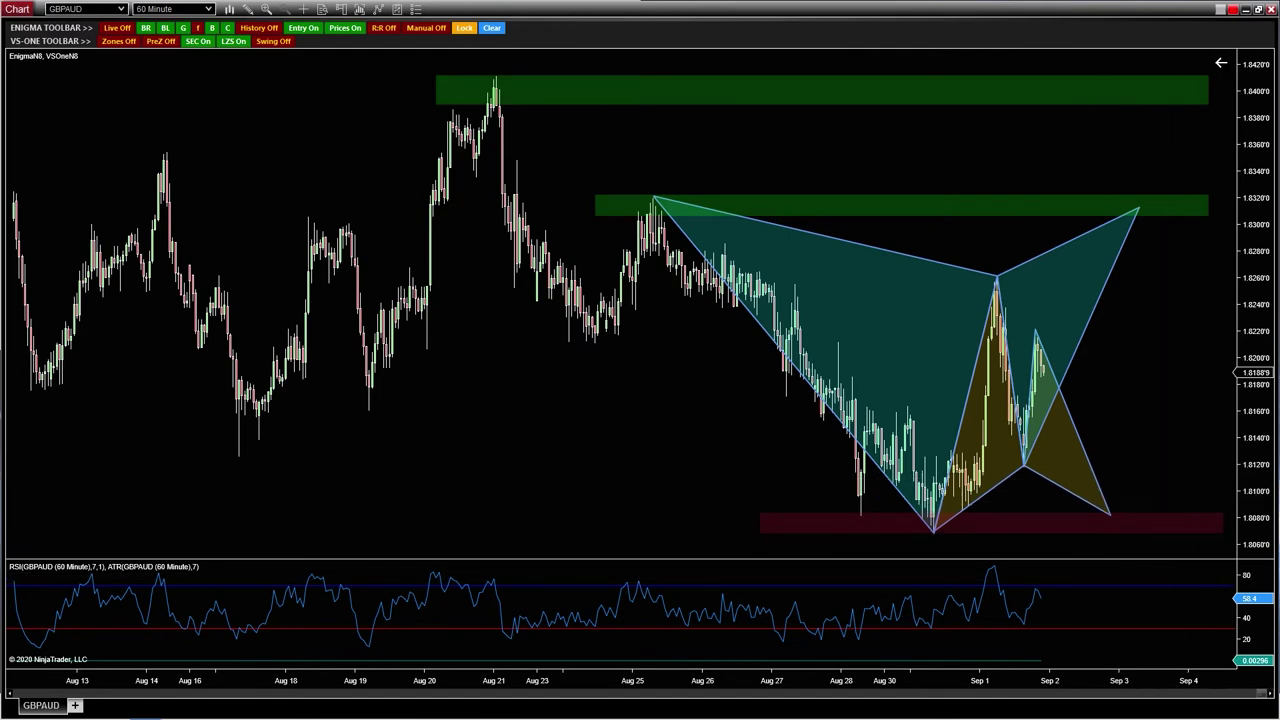
drag(972, 680, 780, 680)
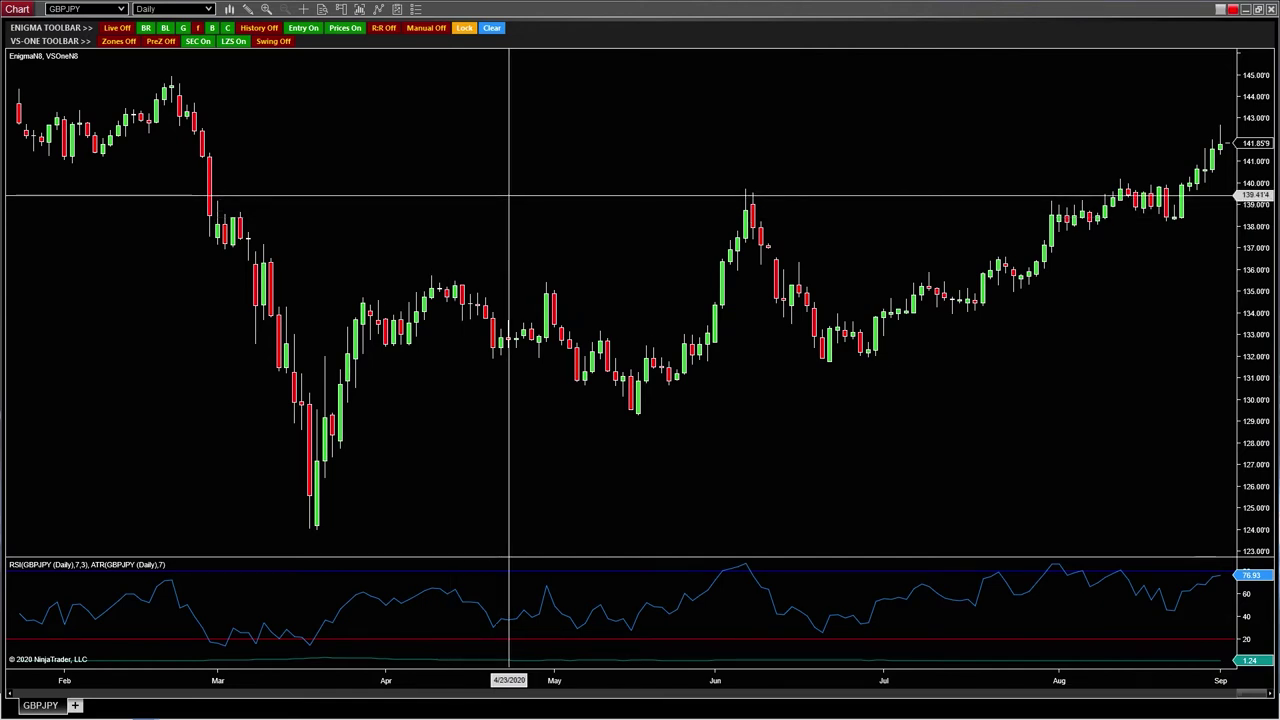
scroll(663, 197, down, 5)
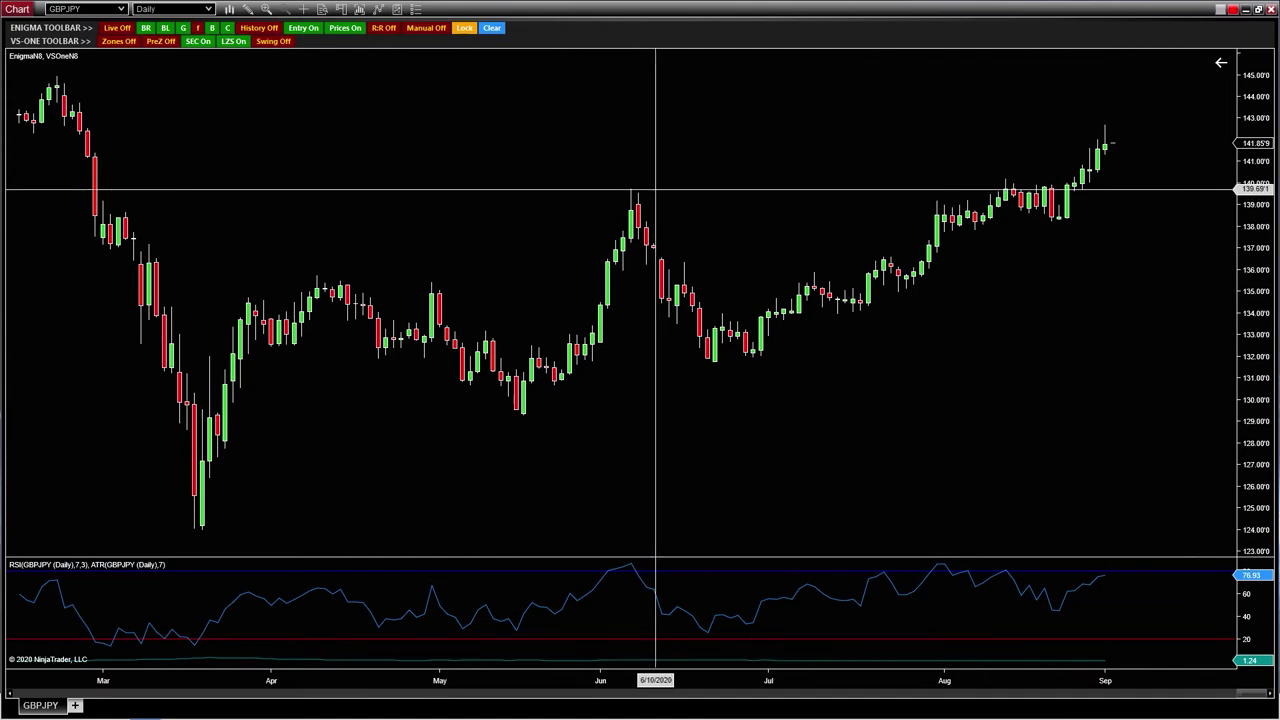
drag(646, 680, 738, 680)
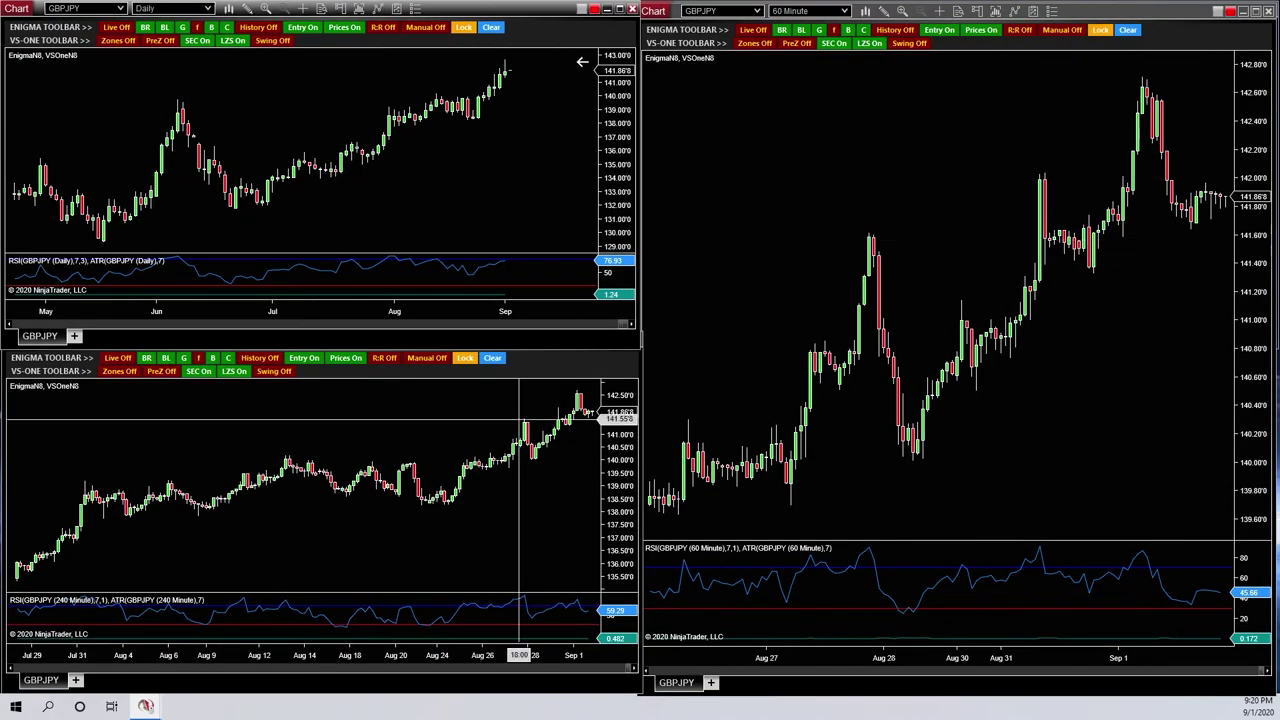
Maximise the GBPJPY 240-minute chart and place a horizontal line at the Aug 28 high, about 141.60.
click(485, 415)
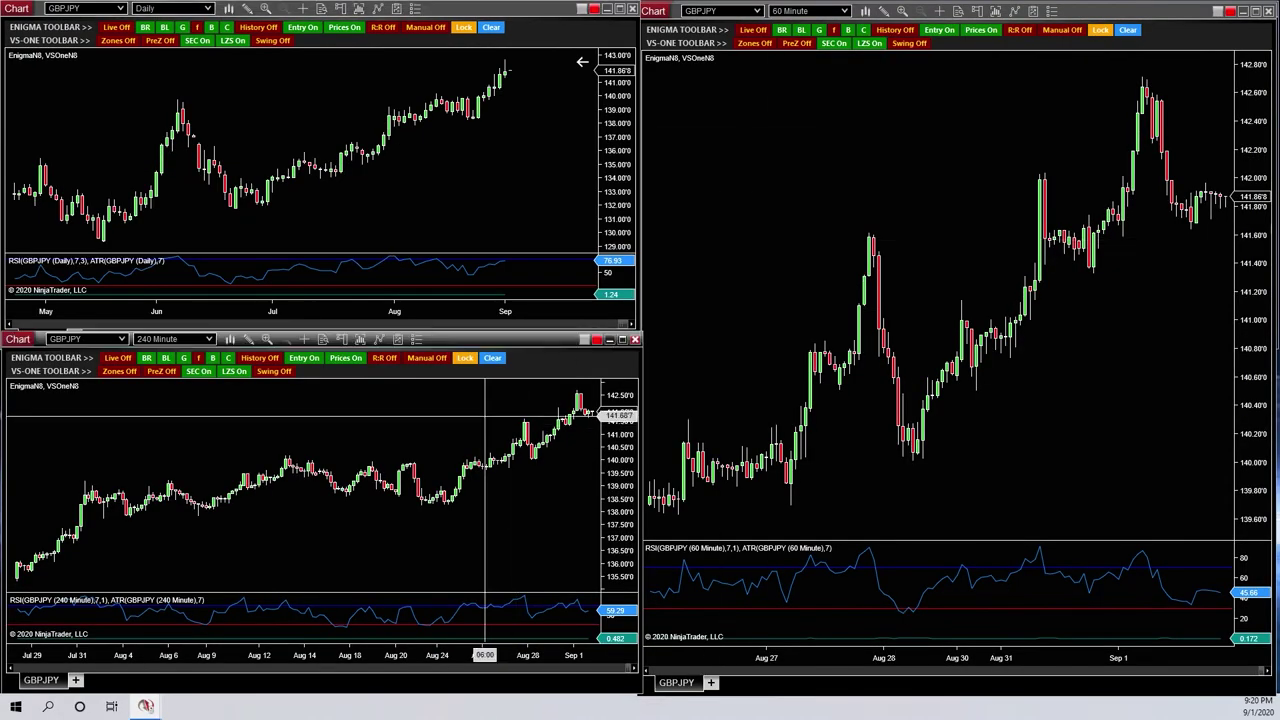
click(623, 340)
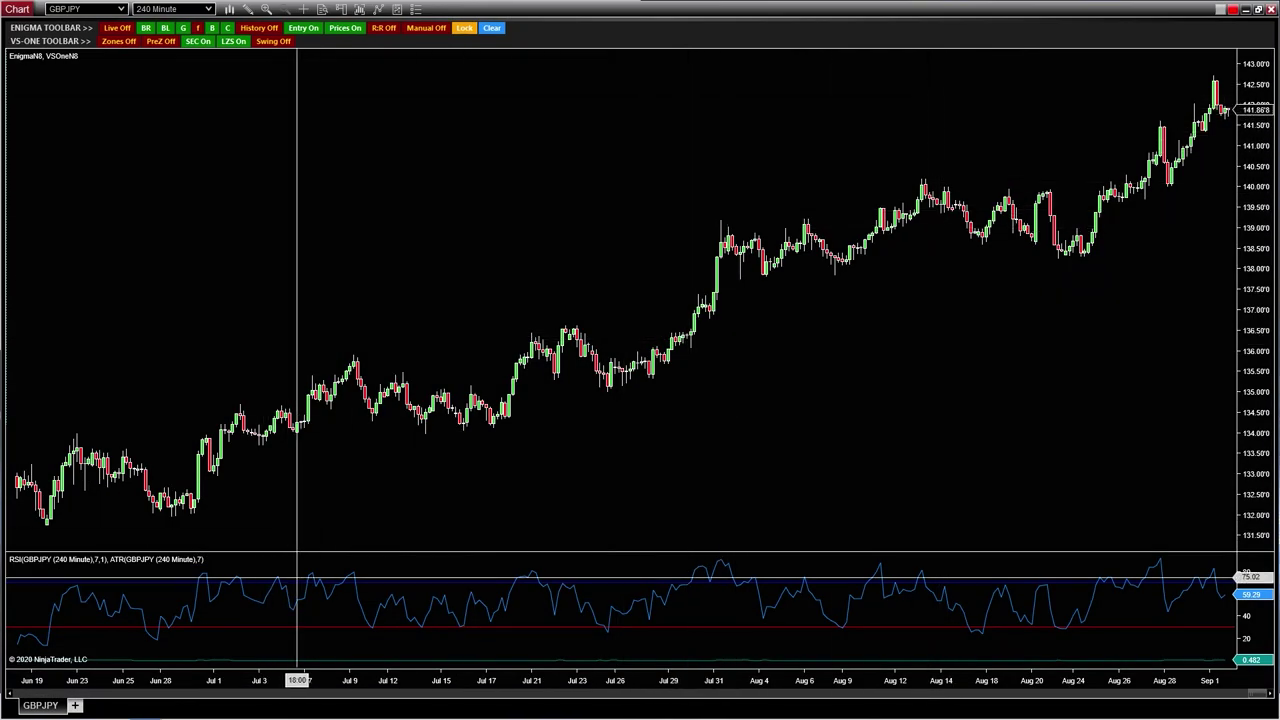
drag(353, 680, 398, 679)
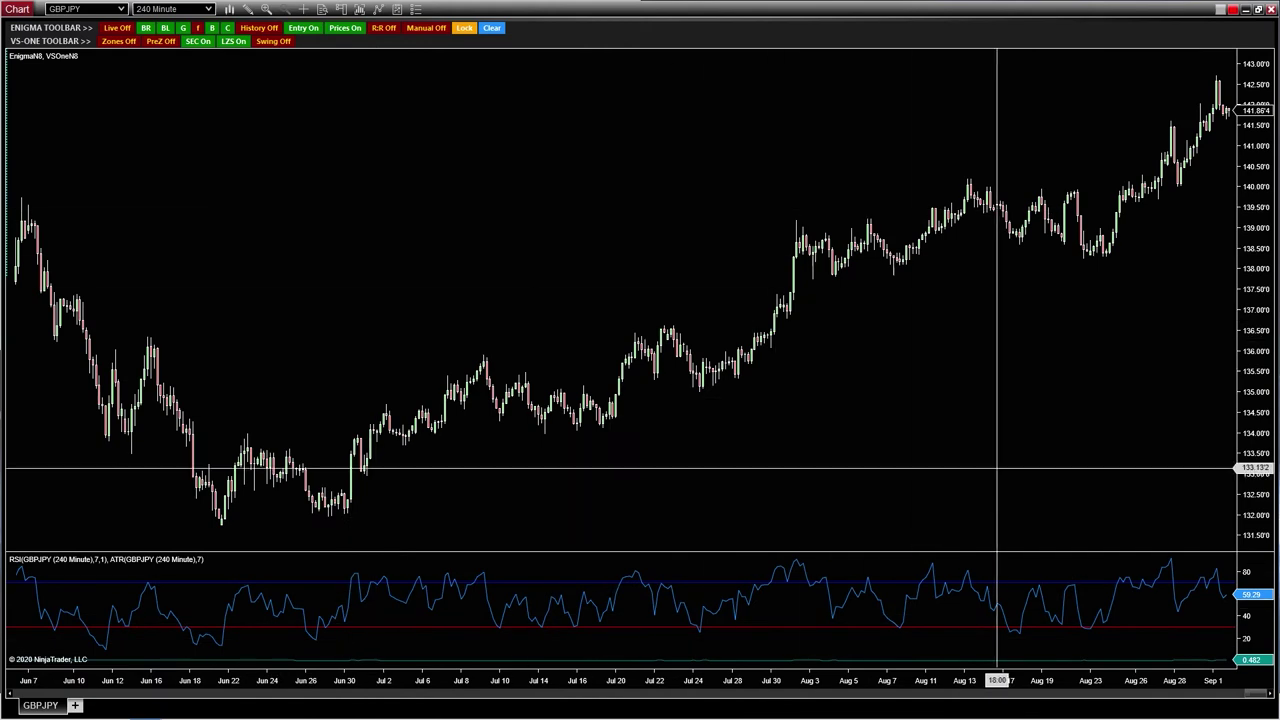
drag(771, 694, 363, 680)
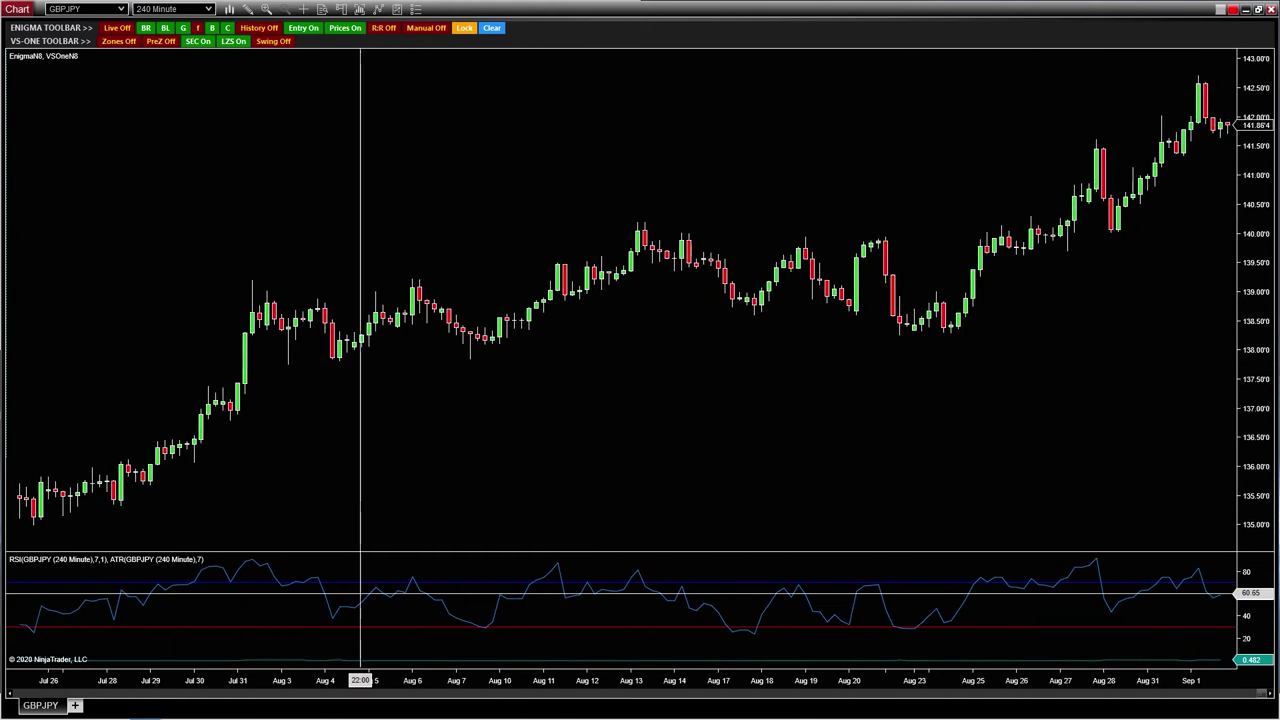
click(1057, 140)
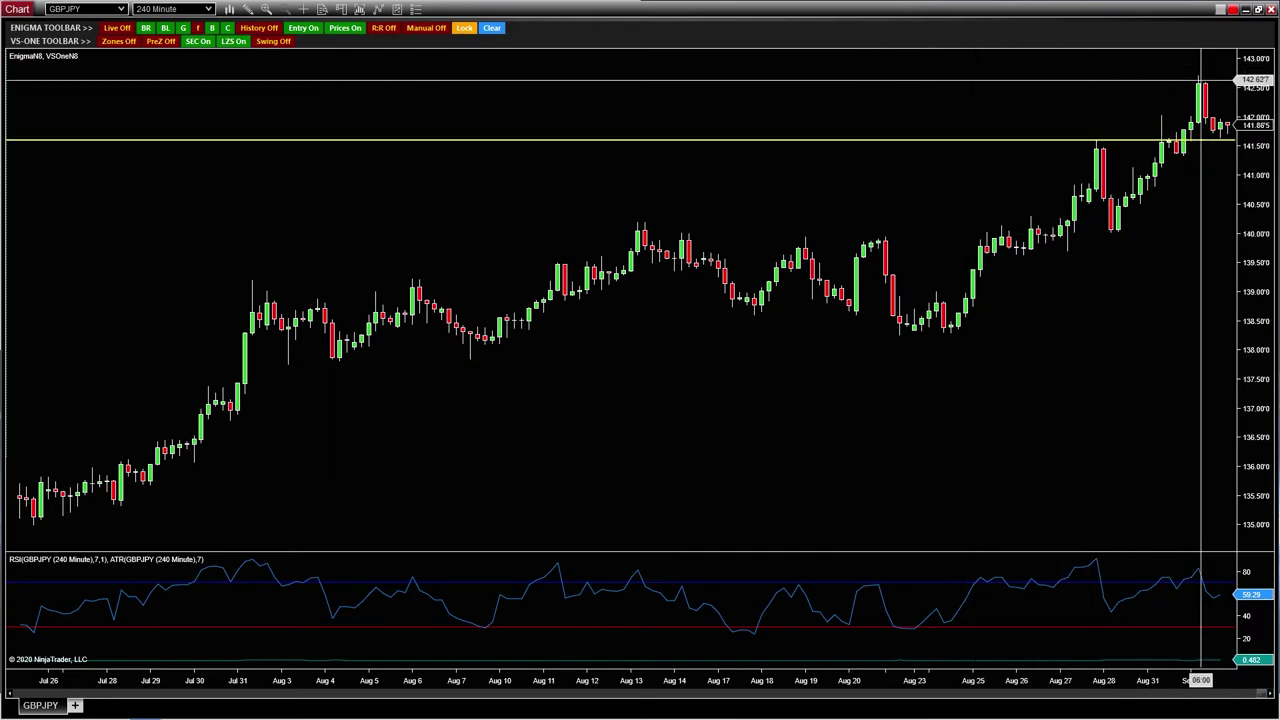
Return to the multi-chart layout, maximise the GBPJPY 60-minute chart and delete the horizontal line at the Aug 28 high.
double_click(942, 14)
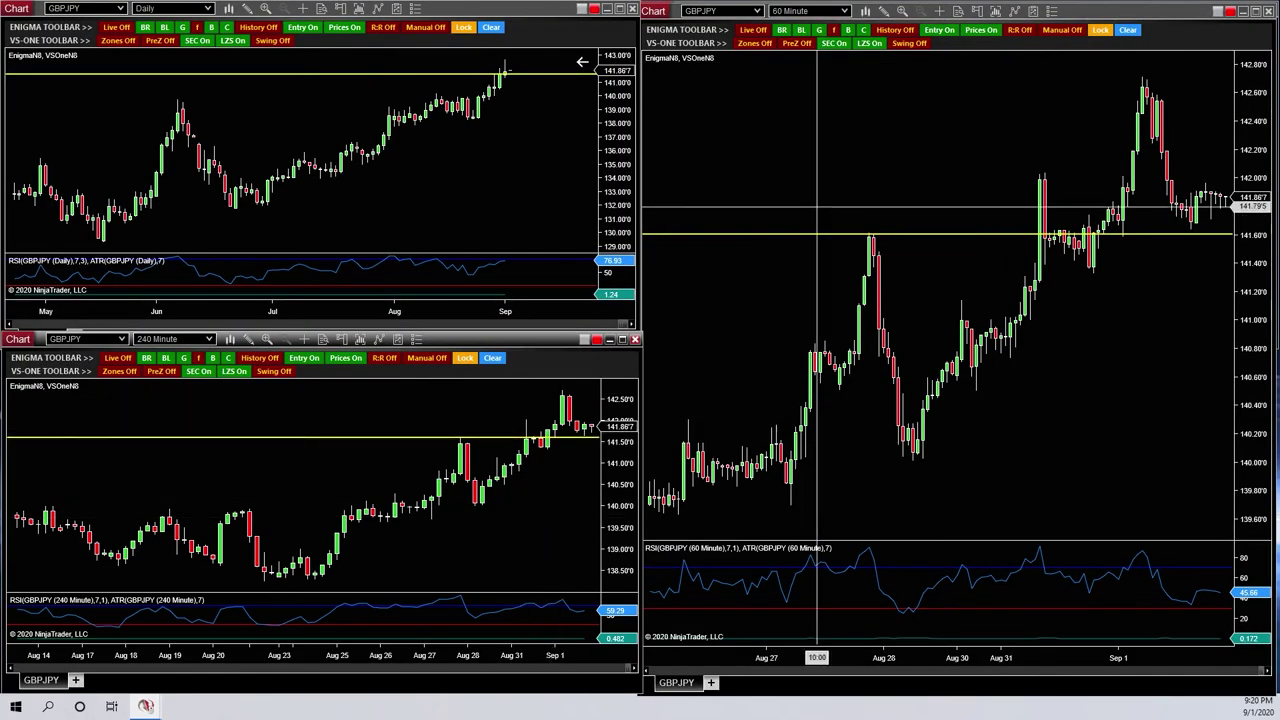
click(1256, 11)
drag(1149, 300, 1085, 188)
click(1085, 188)
key(Delete)
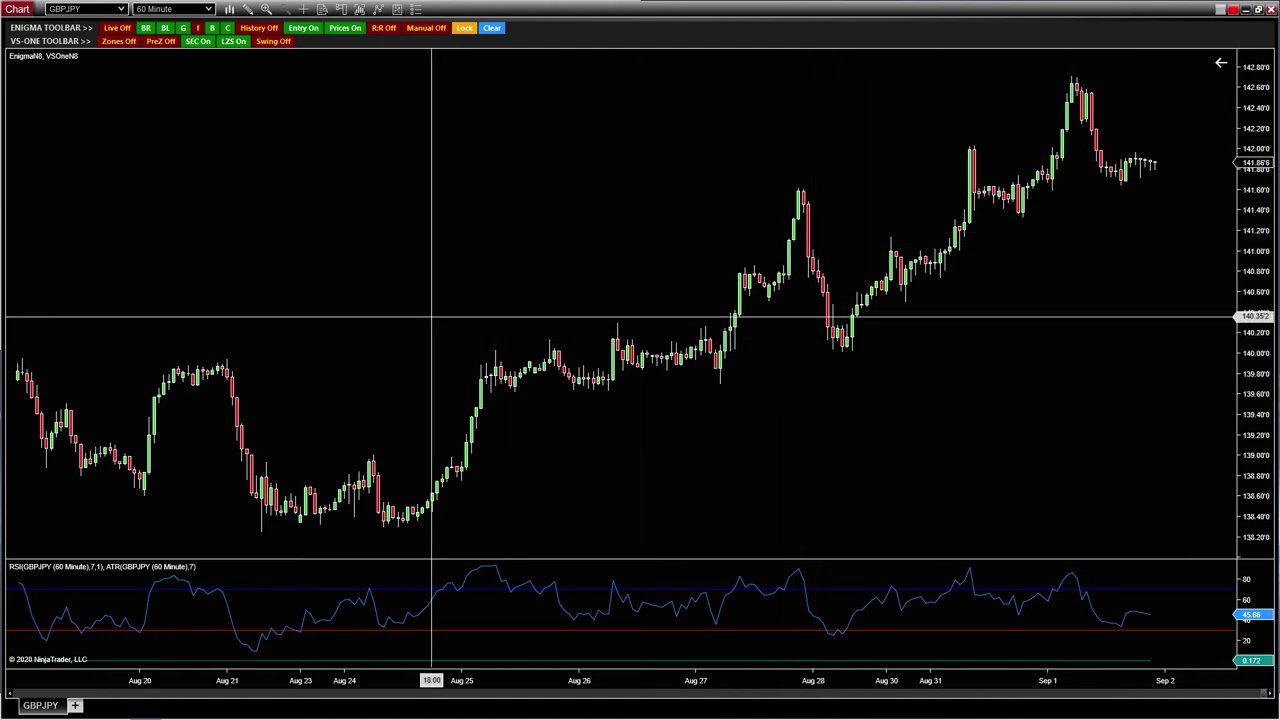
Circle the Aug 28 swing low with a small ellipse.
drag(794, 313, 867, 361)
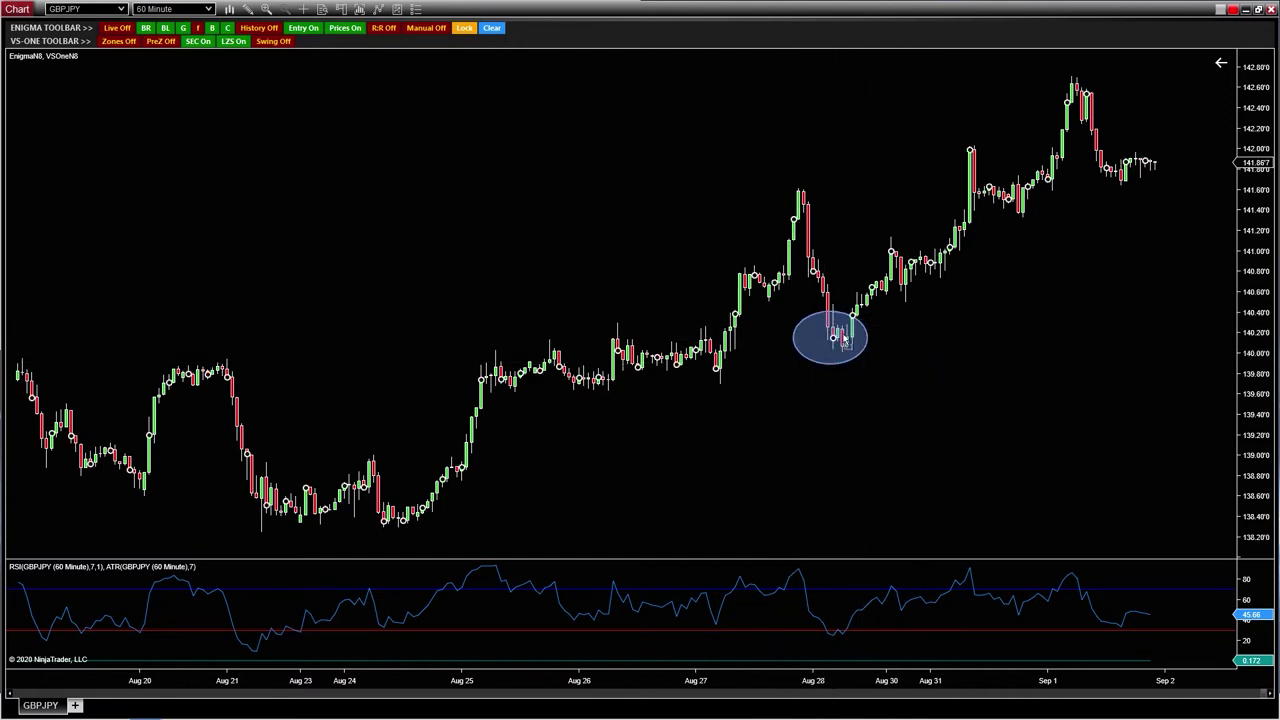
click(876, 336)
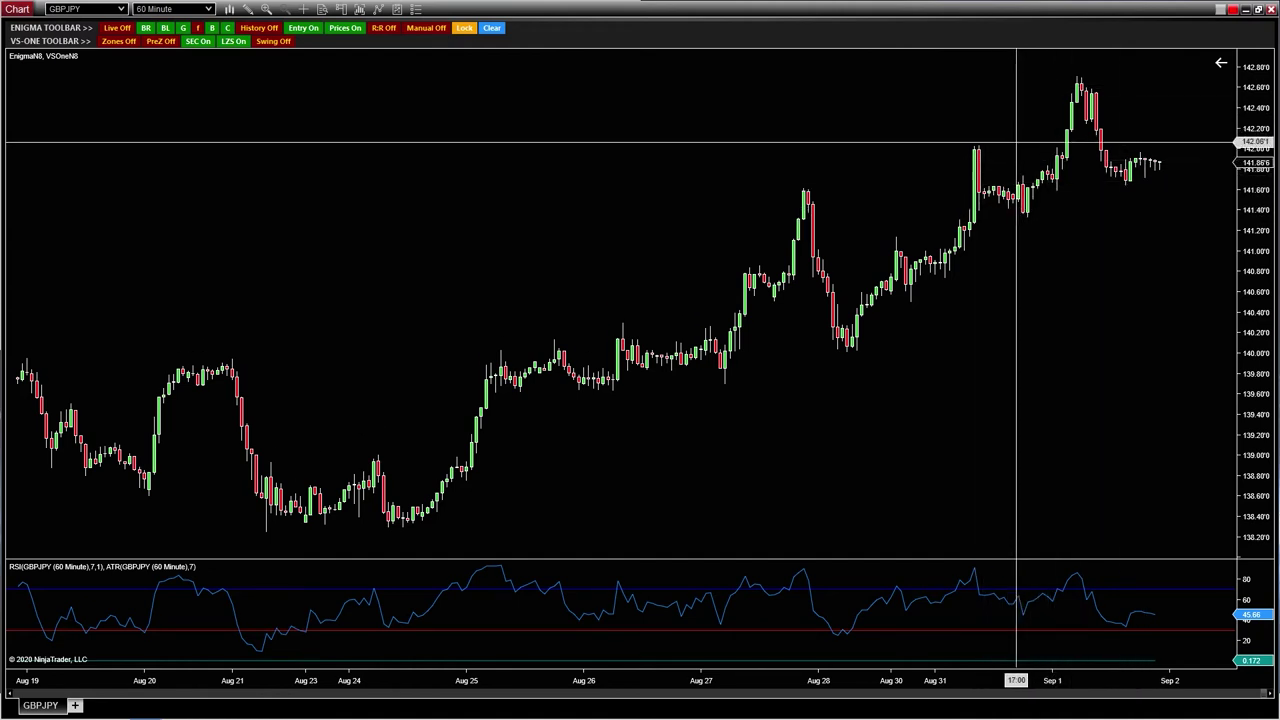
Draw a rectangle zone from the Aug 31 high at about 142.03 down to about 141.33, extending past the current price.
click(951, 146)
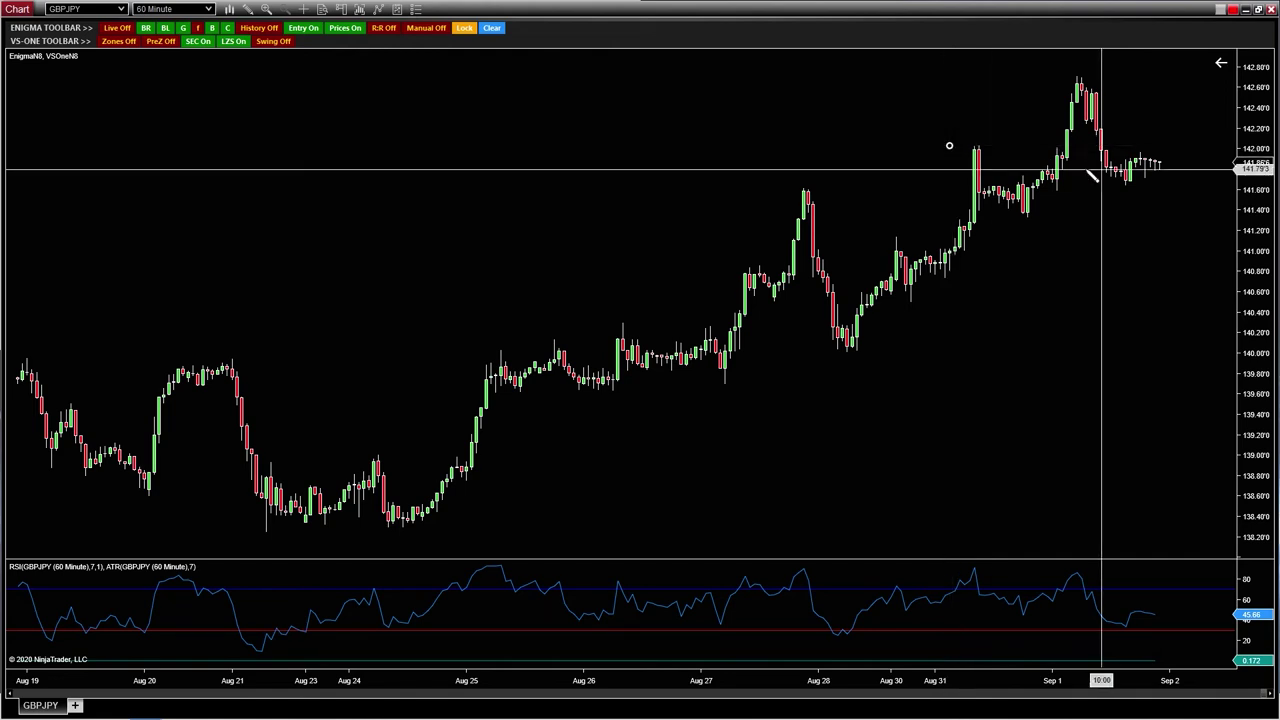
click(1249, 217)
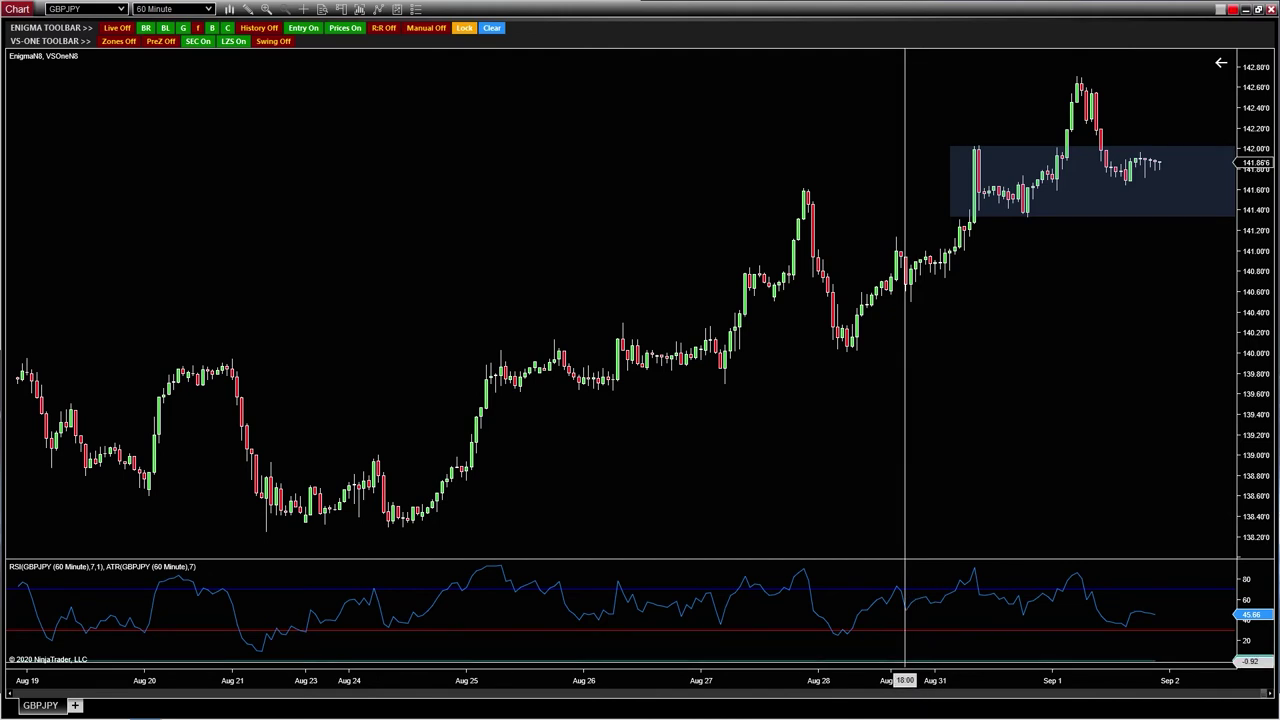
Place horizontal lines at about 142.634 and 141.134 and draw a Fibonacci retracement between them.
drag(942, 680, 621, 680)
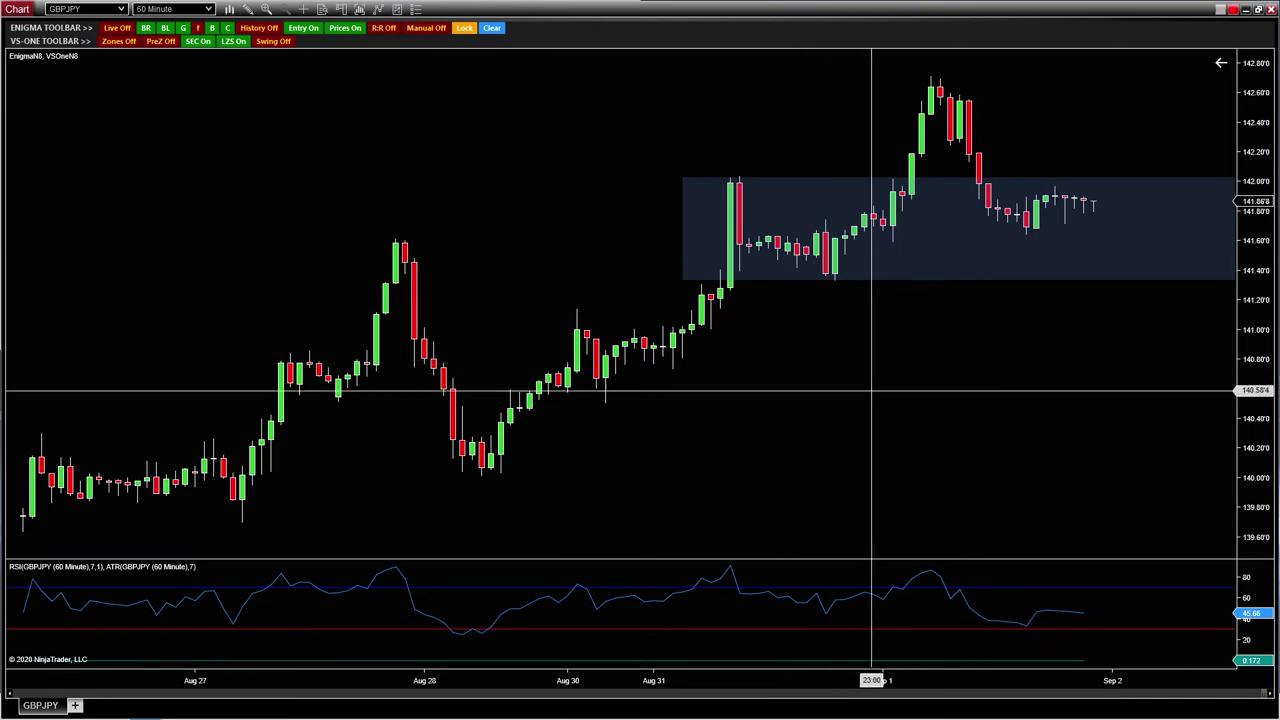
drag(972, 680, 917, 680)
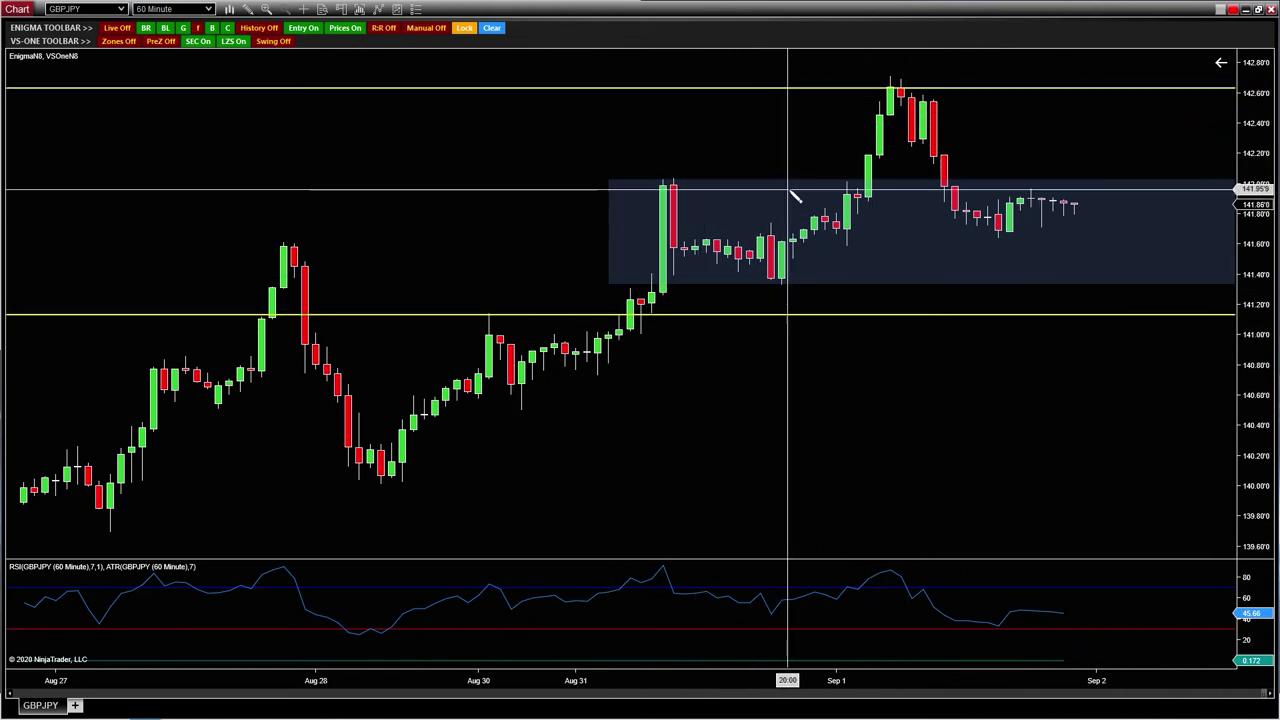
mouse_move(677, 88)
mouse_down()
mouse_move(943, 185)
mouse_move(1143, 274)
mouse_move(1151, 294)
mouse_move(1227, 314)
mouse_up()
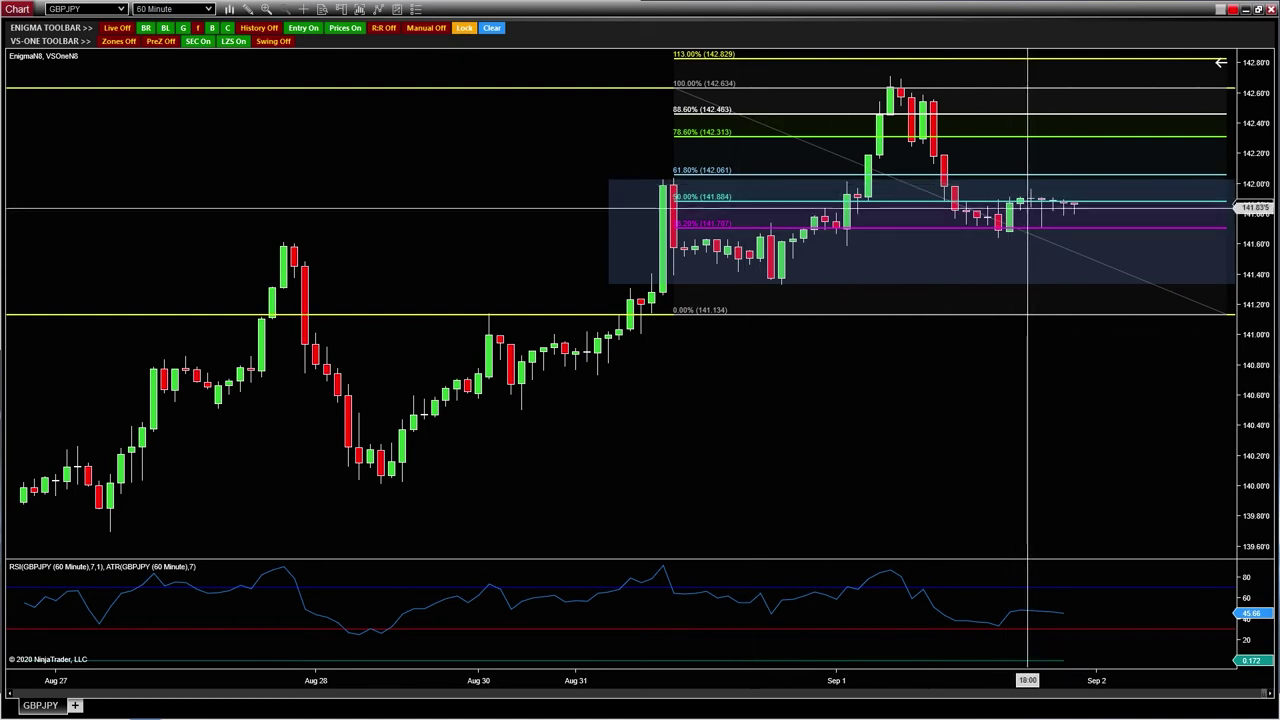
Shrink the rectangle zone to start at Sep 1 with its upper edge at the 50% level, 141.884, and delete the Fibonacci retracement.
click(625, 181)
drag(625, 181, 866, 199)
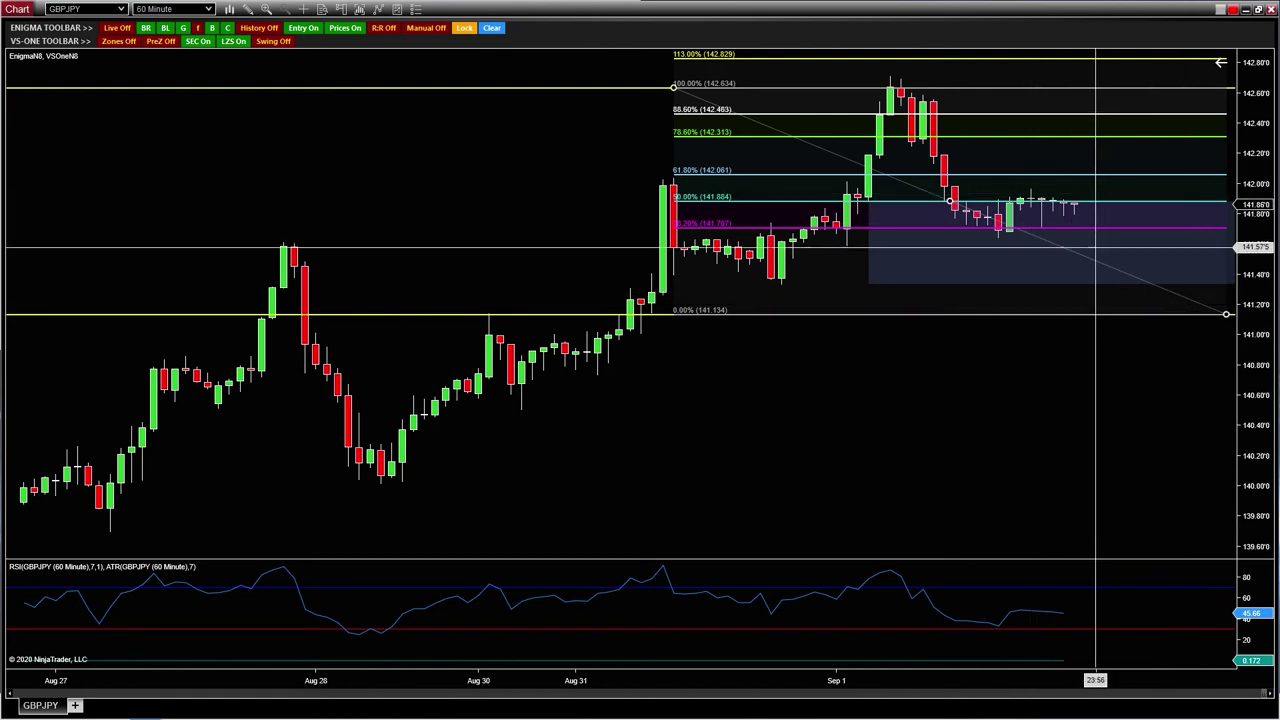
key(Delete)
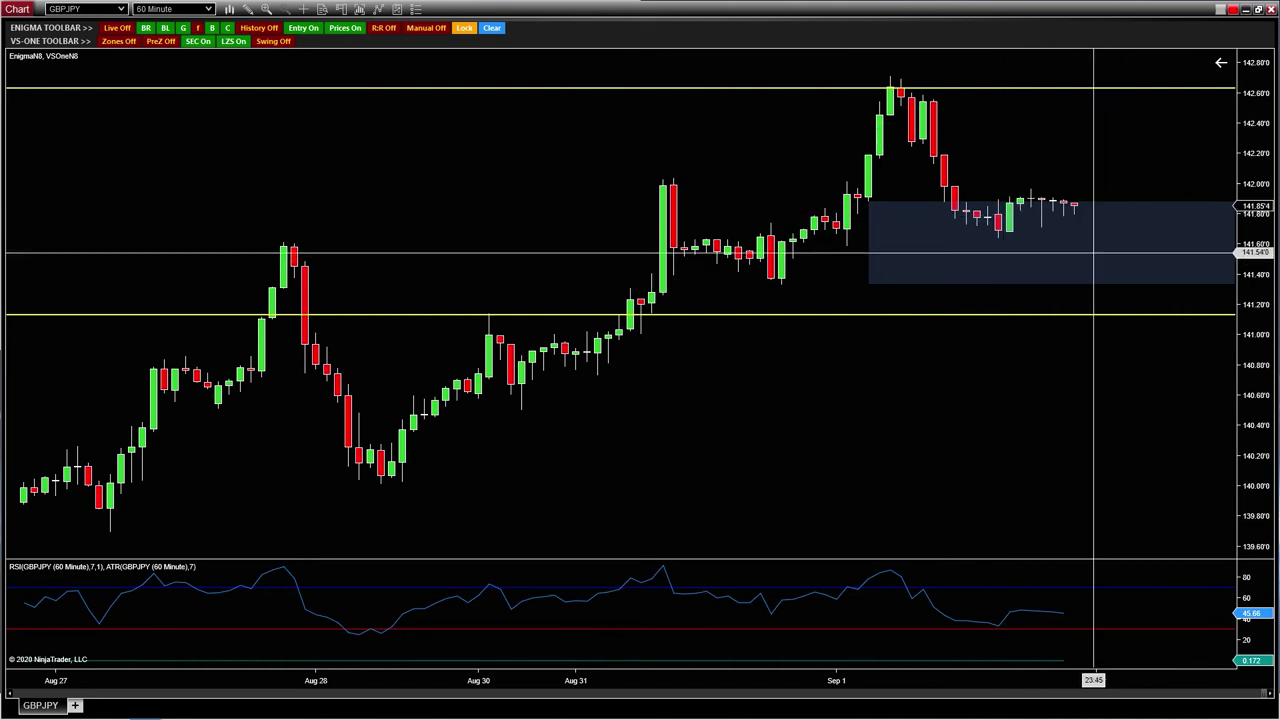
Draw two projection arrows from the current price down to the zone's lower edge near 141.34 and back up to about 141.98.
click(1043, 200)
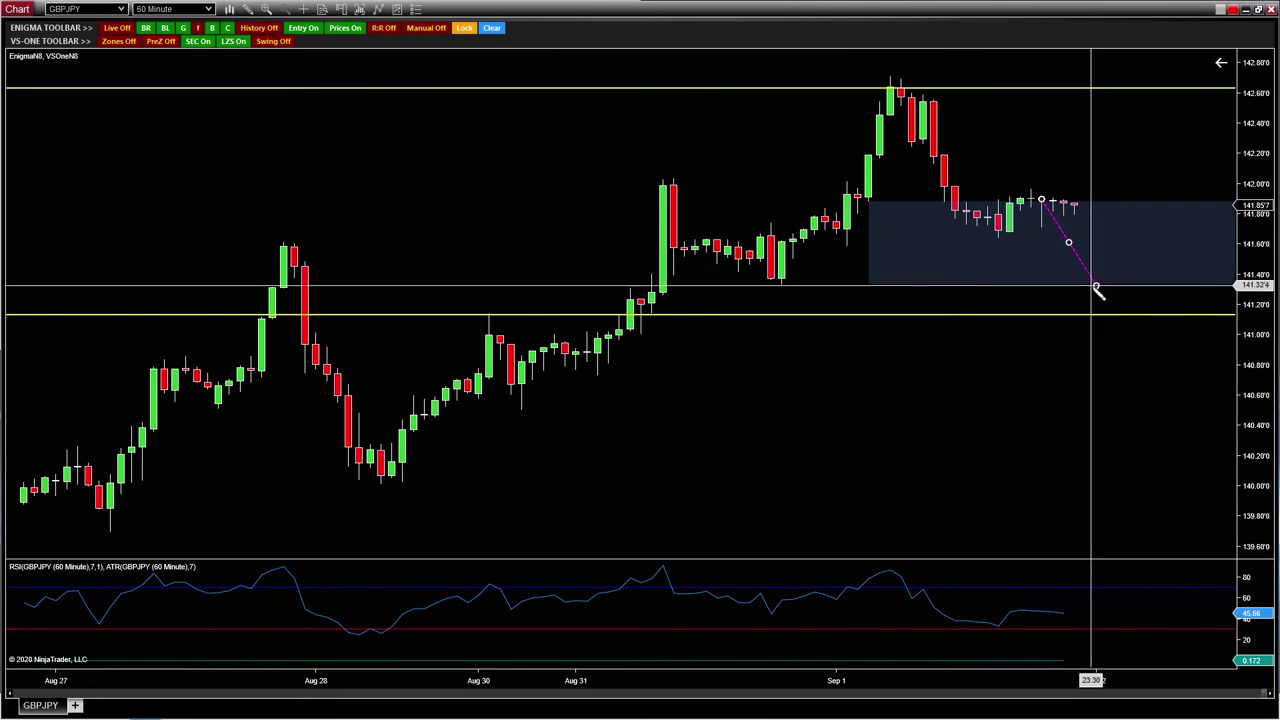
click(1085, 282)
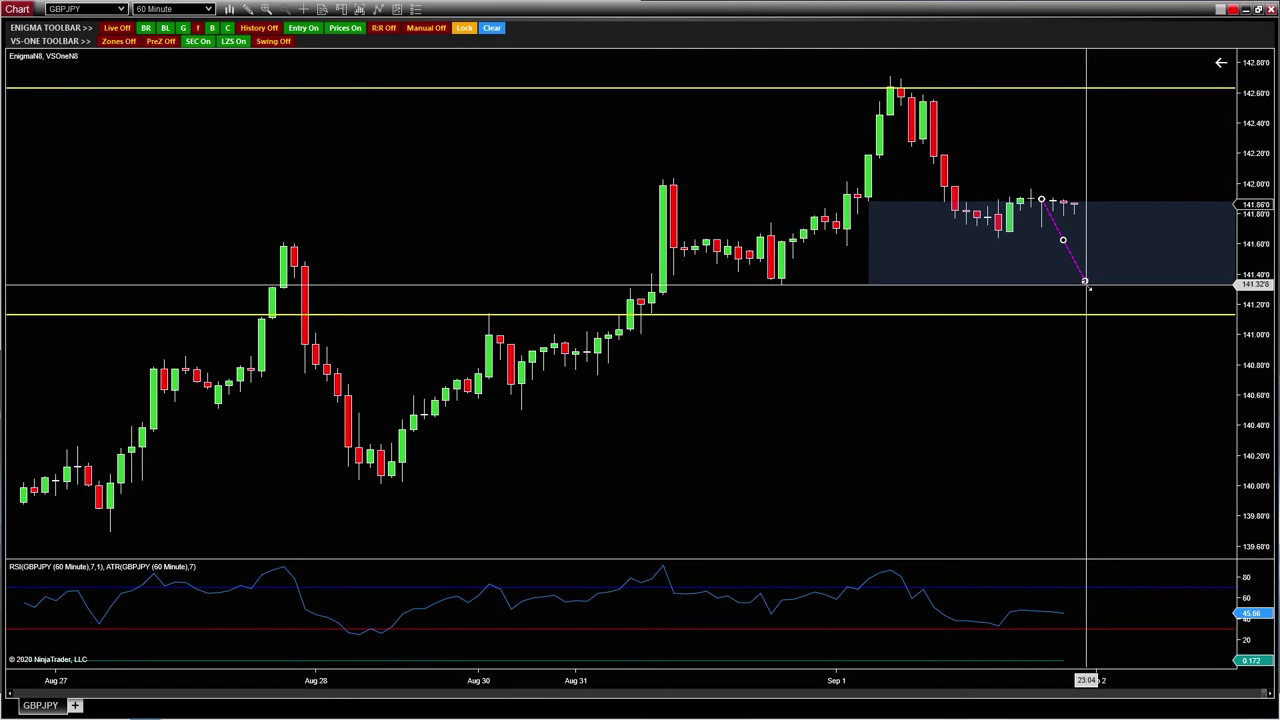
click(1098, 272)
click(1161, 187)
Trace the price swings with arrows from the Aug 28 low through the Aug 31 and Sep 1 highs down to the zone's lower edge.
click(370, 489)
click(674, 180)
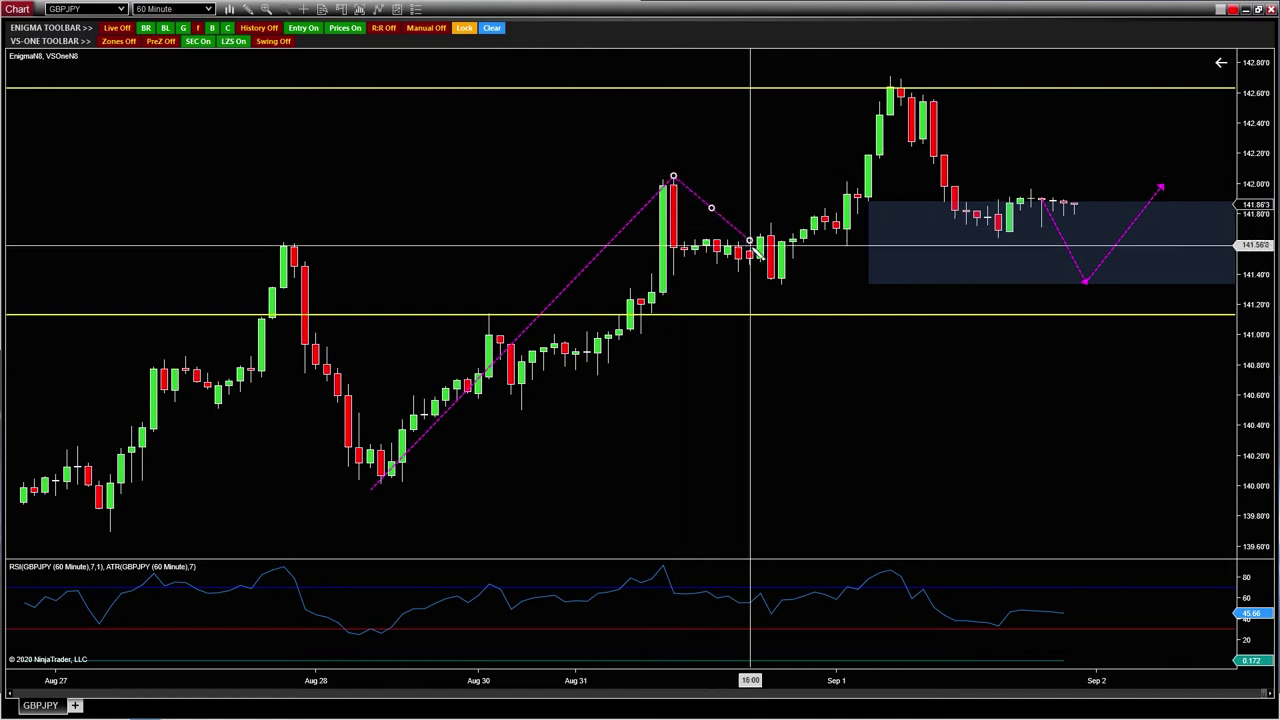
click(781, 282)
click(890, 74)
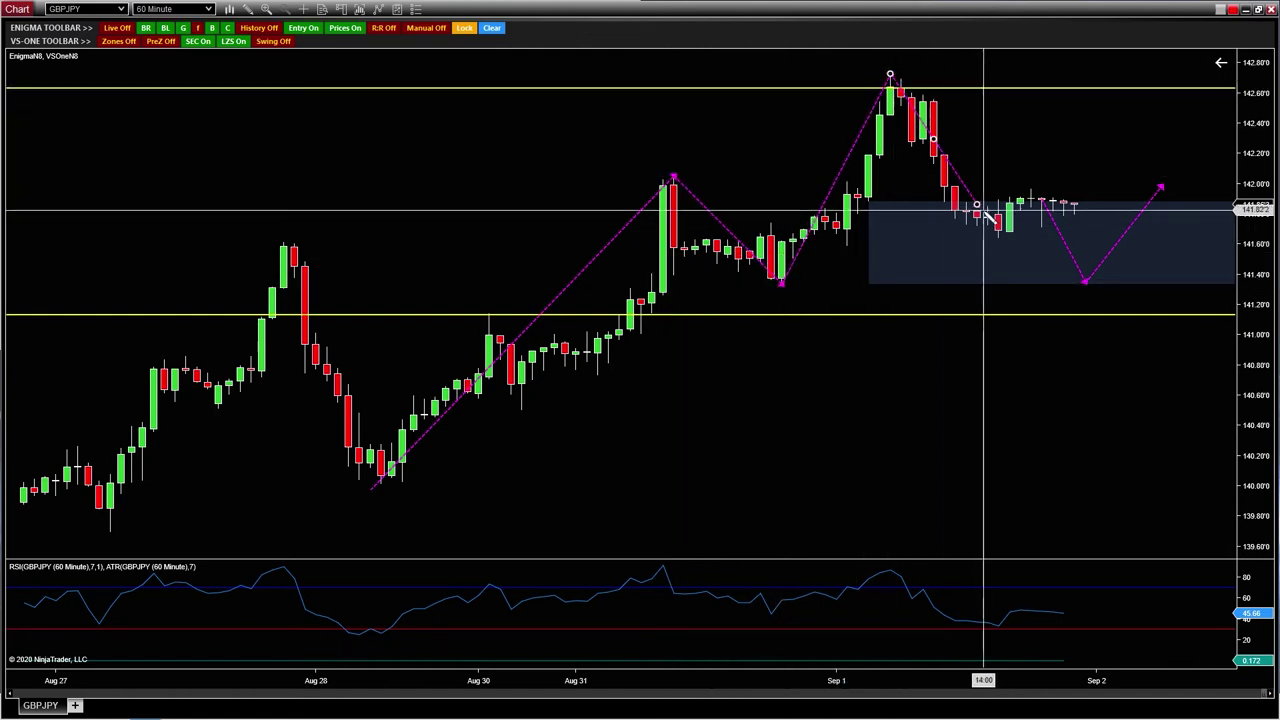
click(1084, 279)
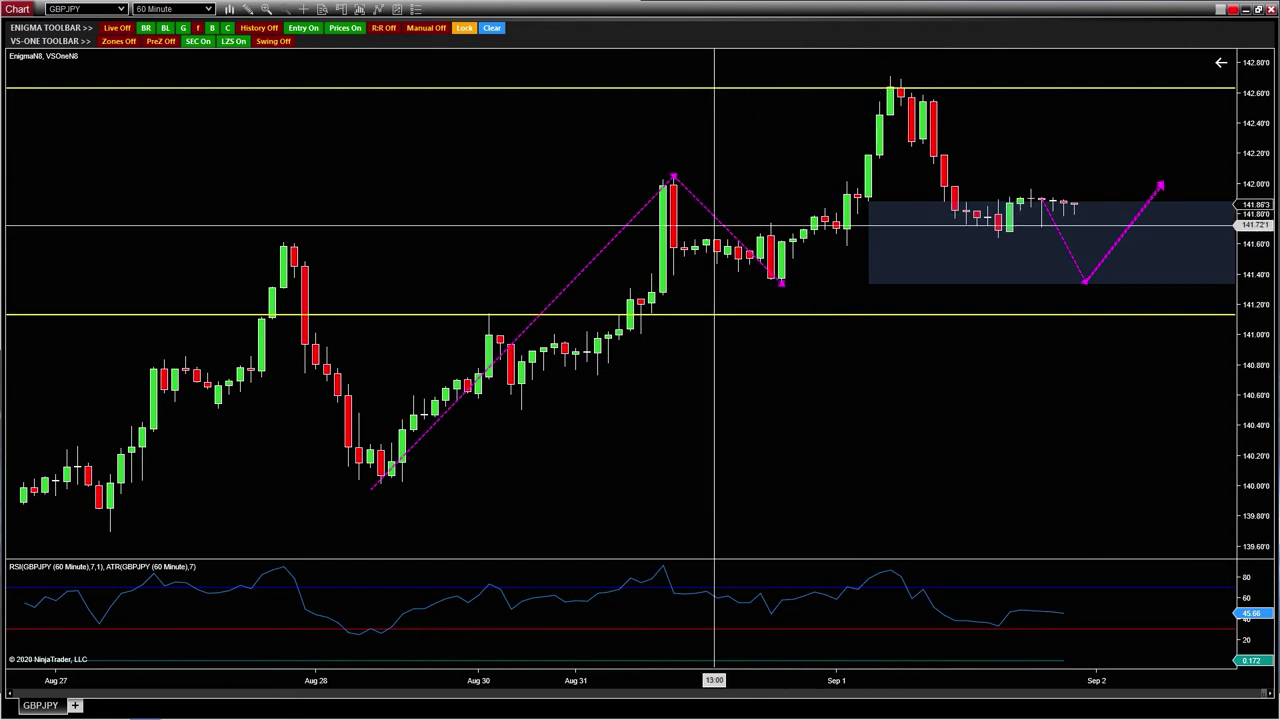
Delete the swing arrows and all the projection arrows, leaving the zone and the horizontal lines.
key(Delete)
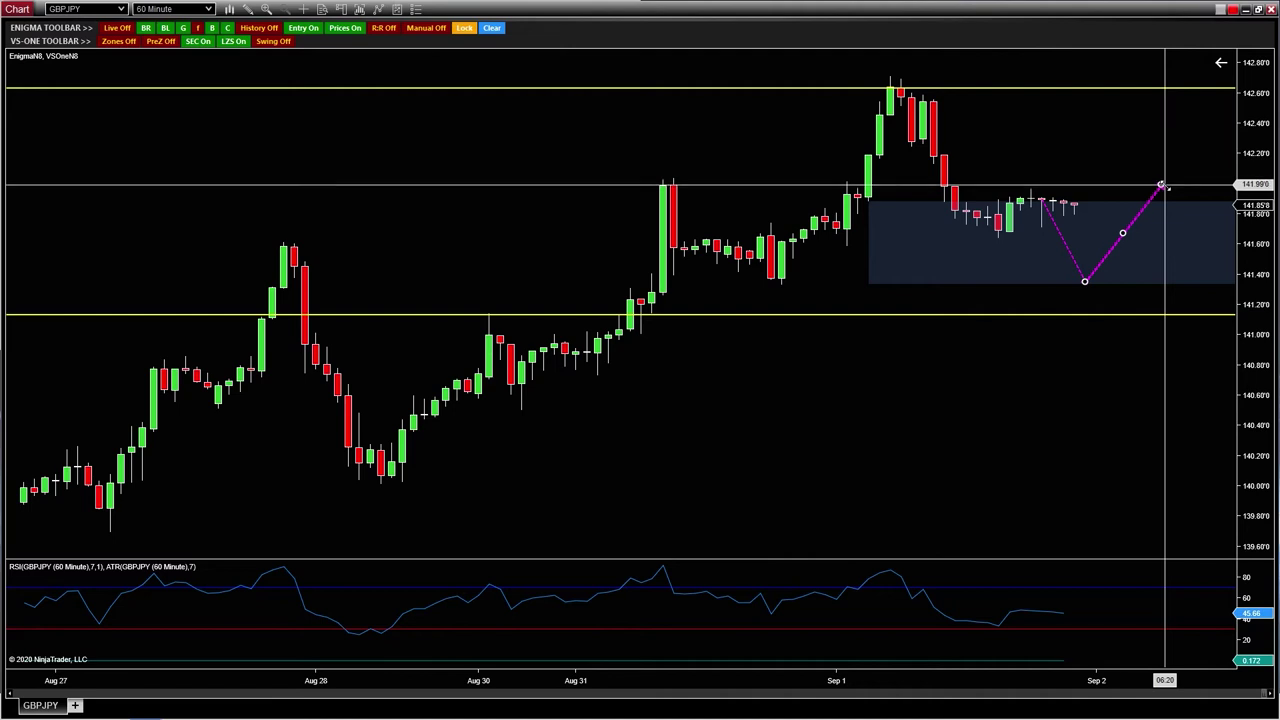
click(1160, 186)
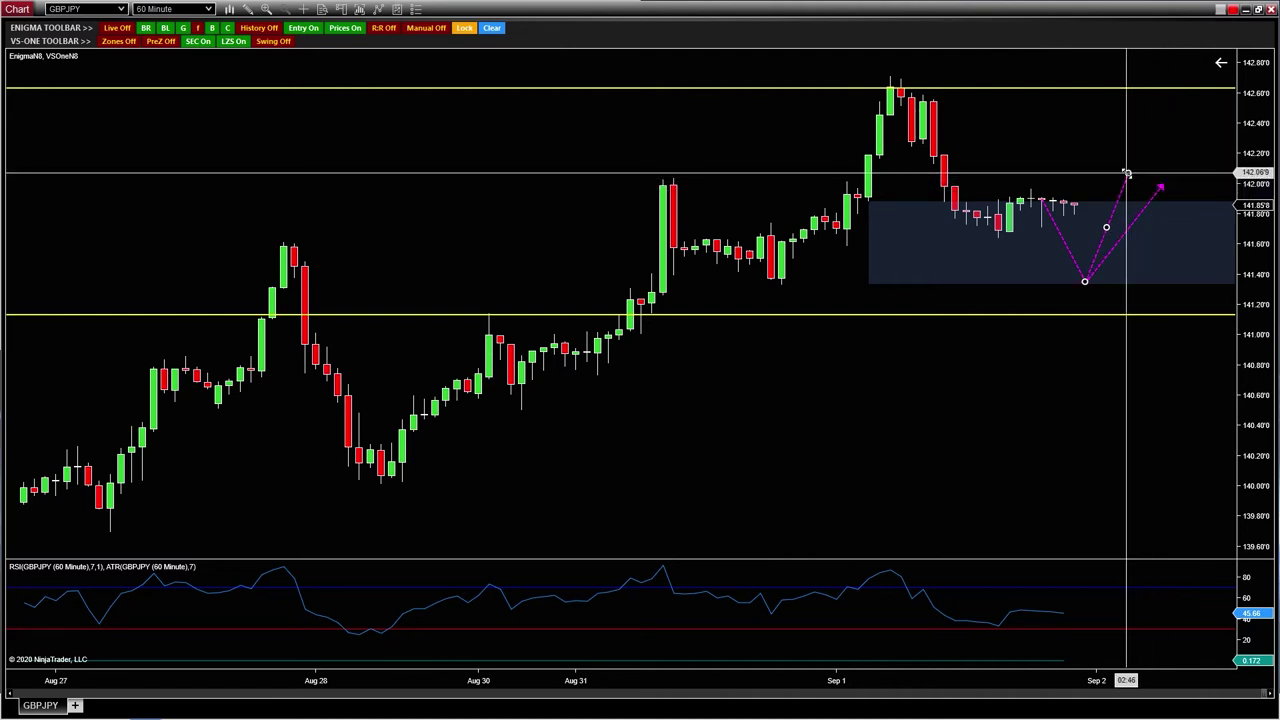
key(Escape)
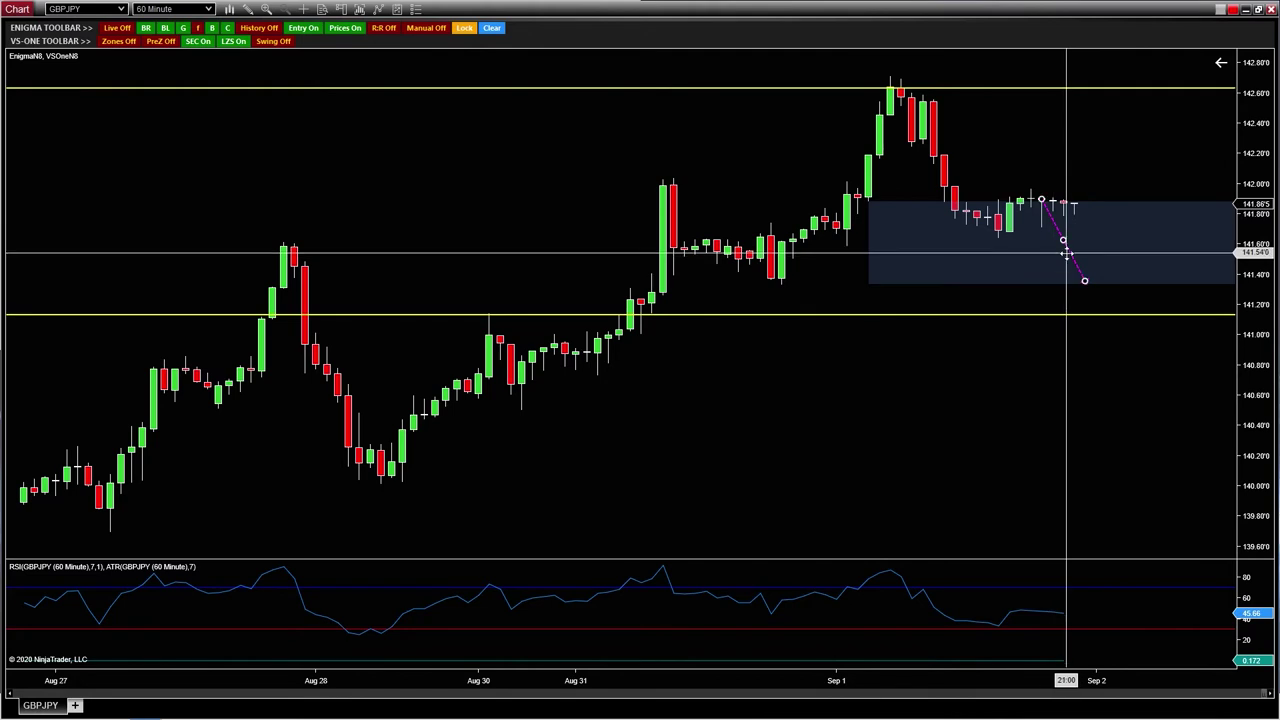
key(ctrl+z)
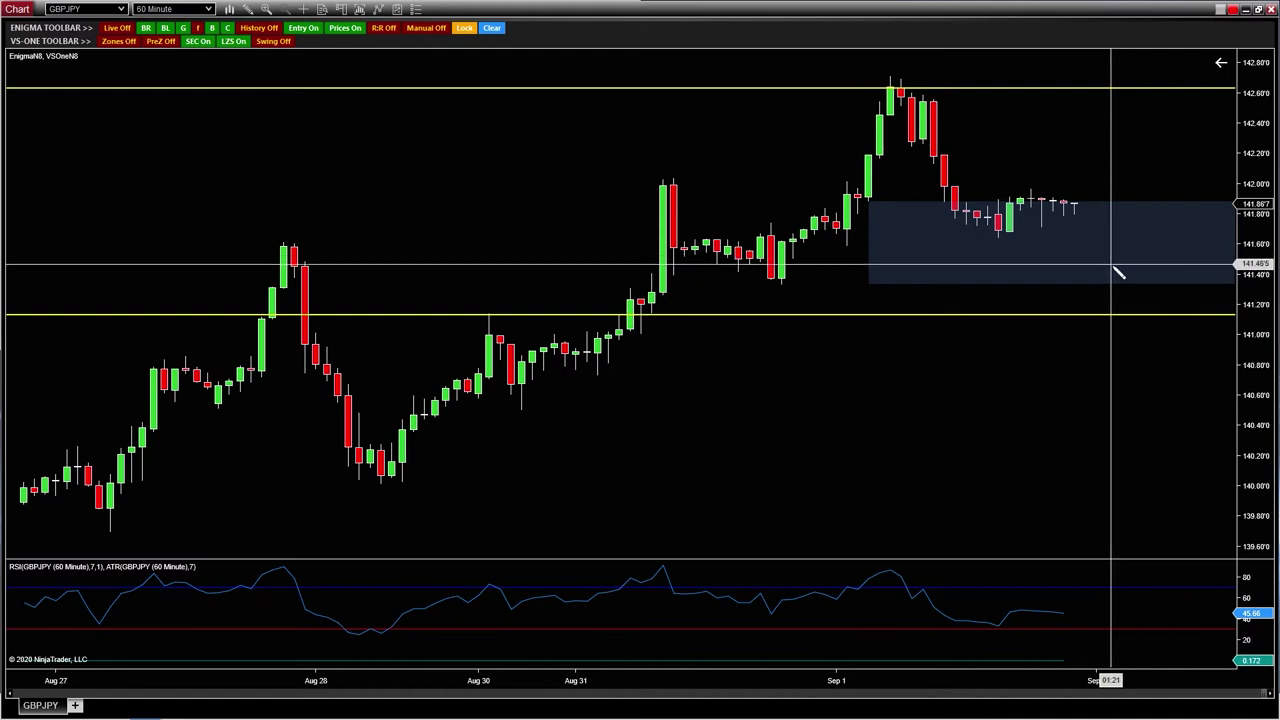
Draw two narrow stacked rectangles past the current price, one from about 141.49 to 141.13 and one from about 141.49 to 141.99.
drag(1120, 262, 1133, 308)
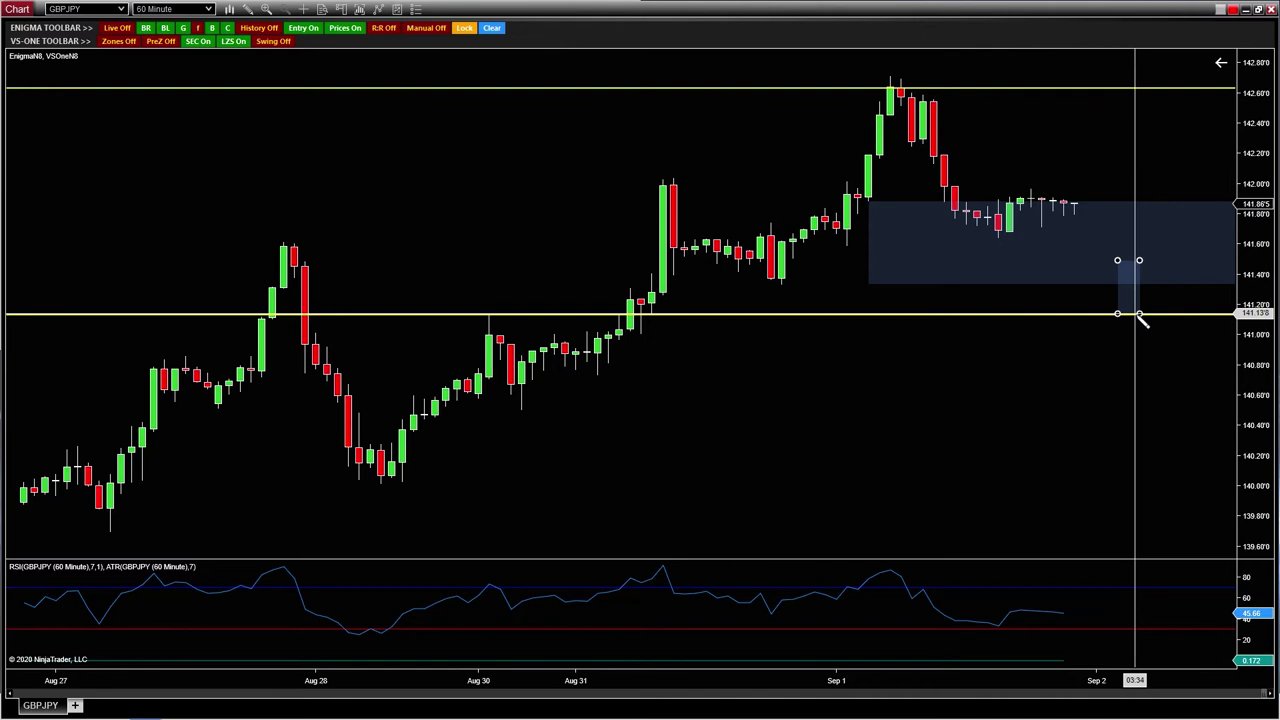
drag(1137, 314, 1138, 314)
drag(1122, 263, 1140, 185)
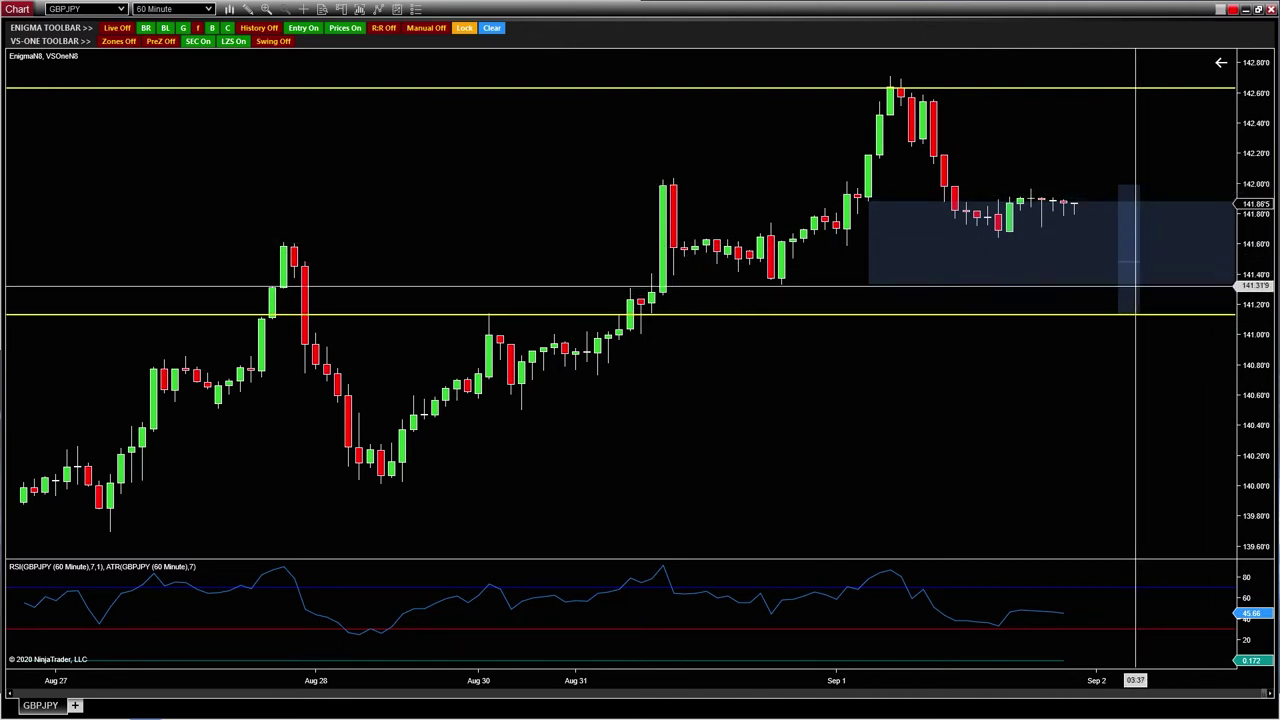
Fill the upper narrow rectangle with Lime at a higher opacity.
double_click(1122, 251)
click(799, 333)
click(741, 349)
key(Return)
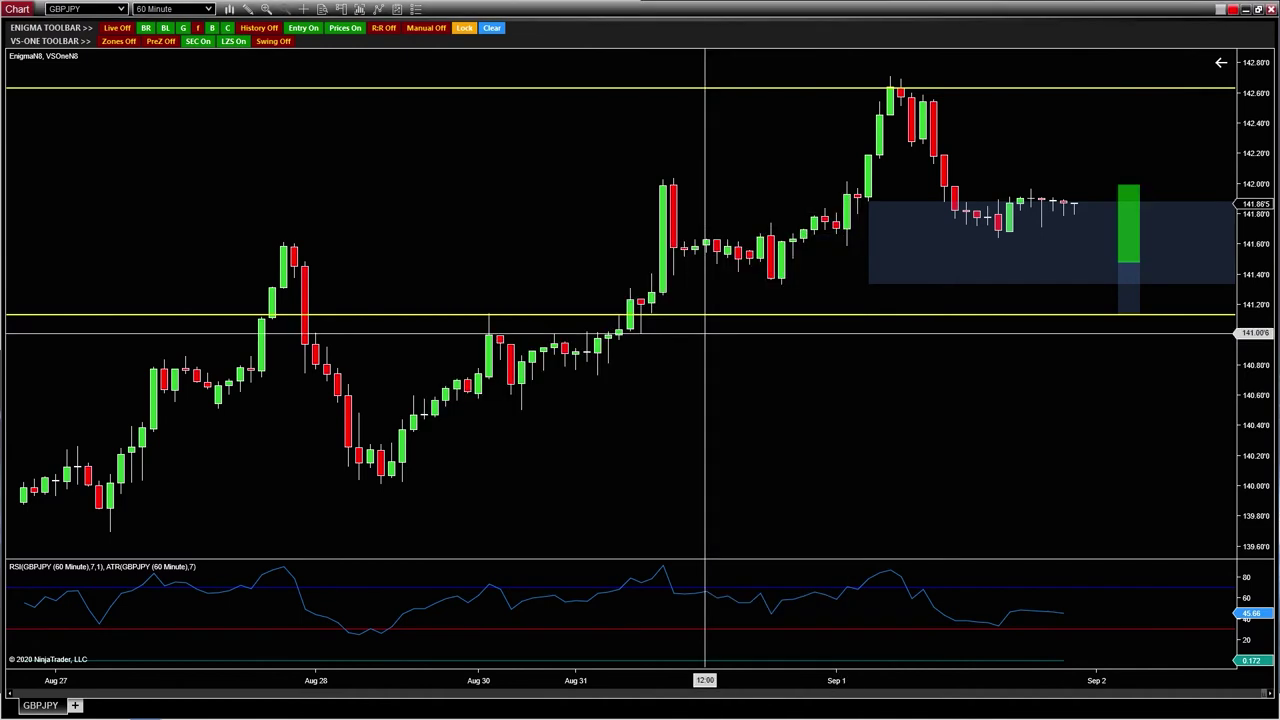
Fill the lower narrow rectangle with Crimson and raise its opacity above 20%.
double_click(1138, 292)
click(790, 329)
click(757, 368)
click(693, 473)
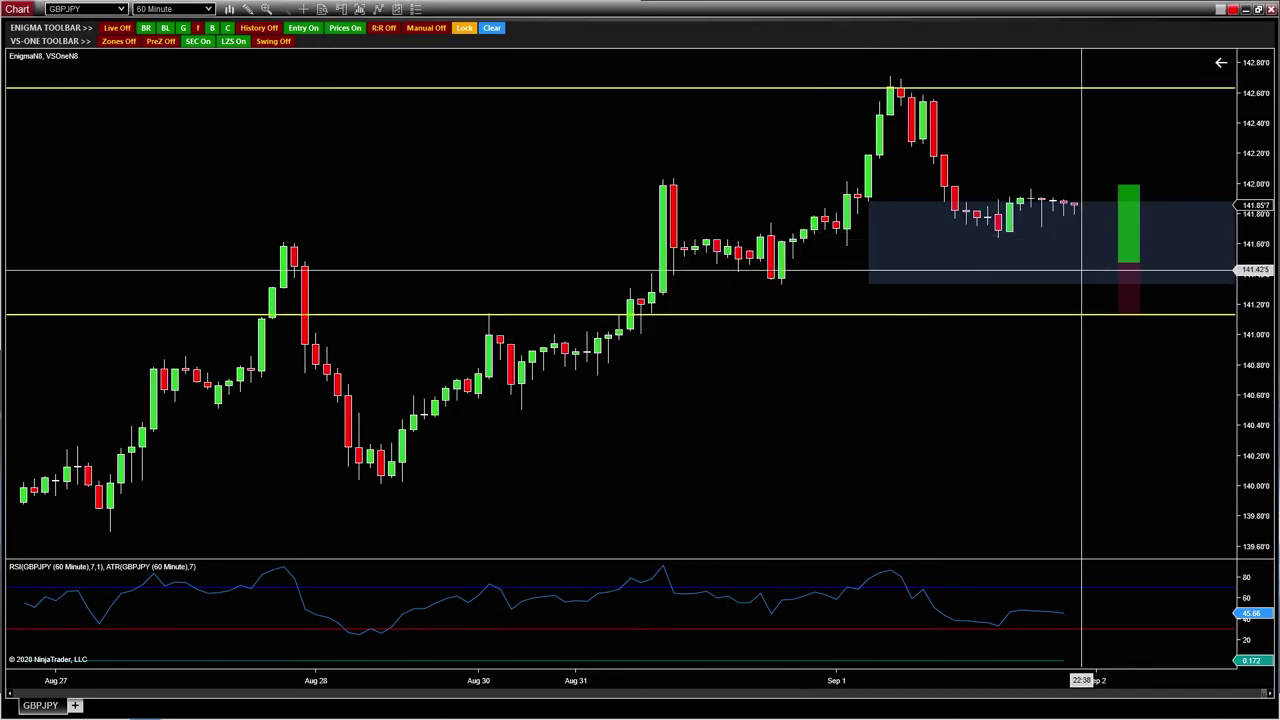
double_click(1137, 296)
click(805, 335)
click(752, 356)
click(790, 330)
click(755, 345)
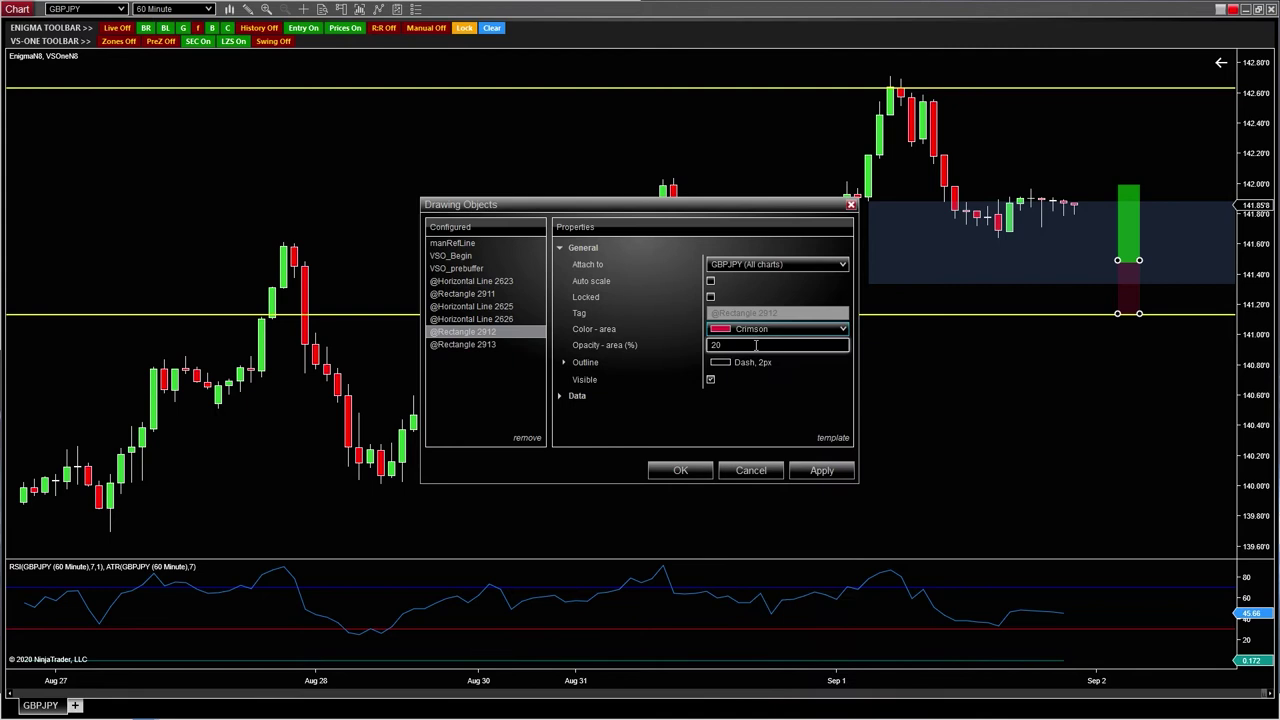
key(Return)
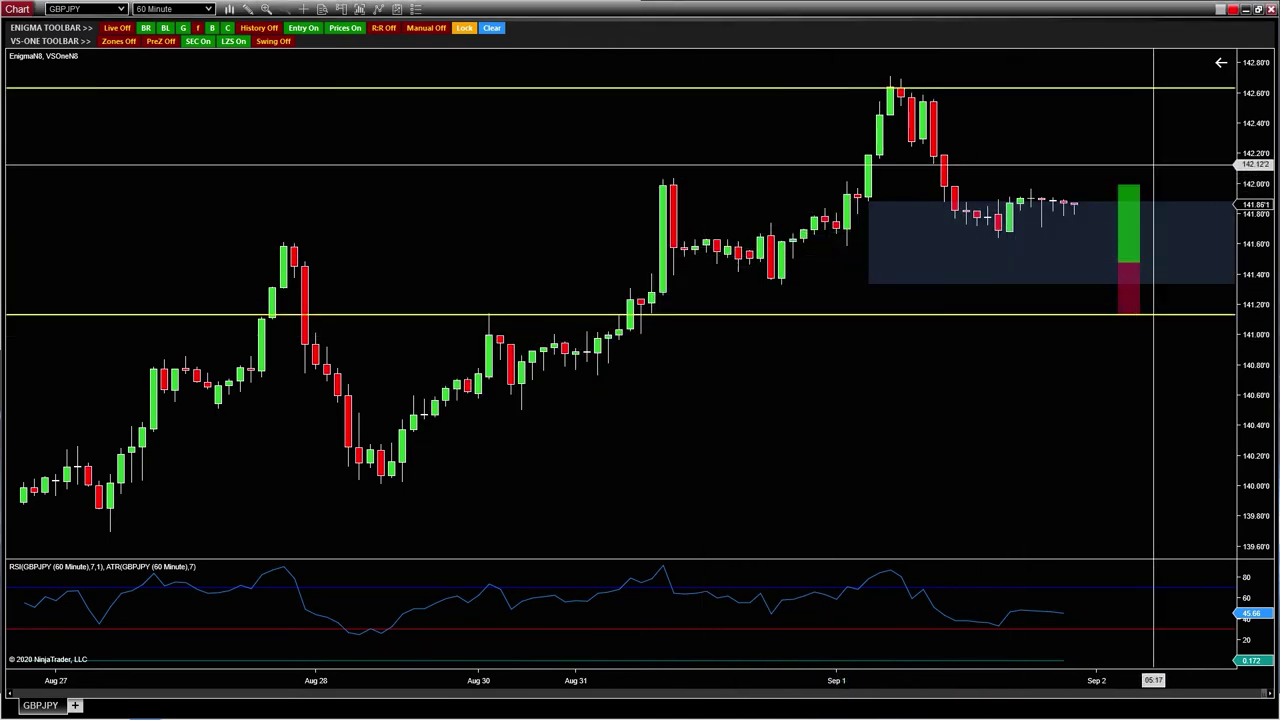
Draw a taller rectangle beside the green one from about 141.49 to 142.62 and fill it with Crimson at a higher opacity.
click(1141, 262)
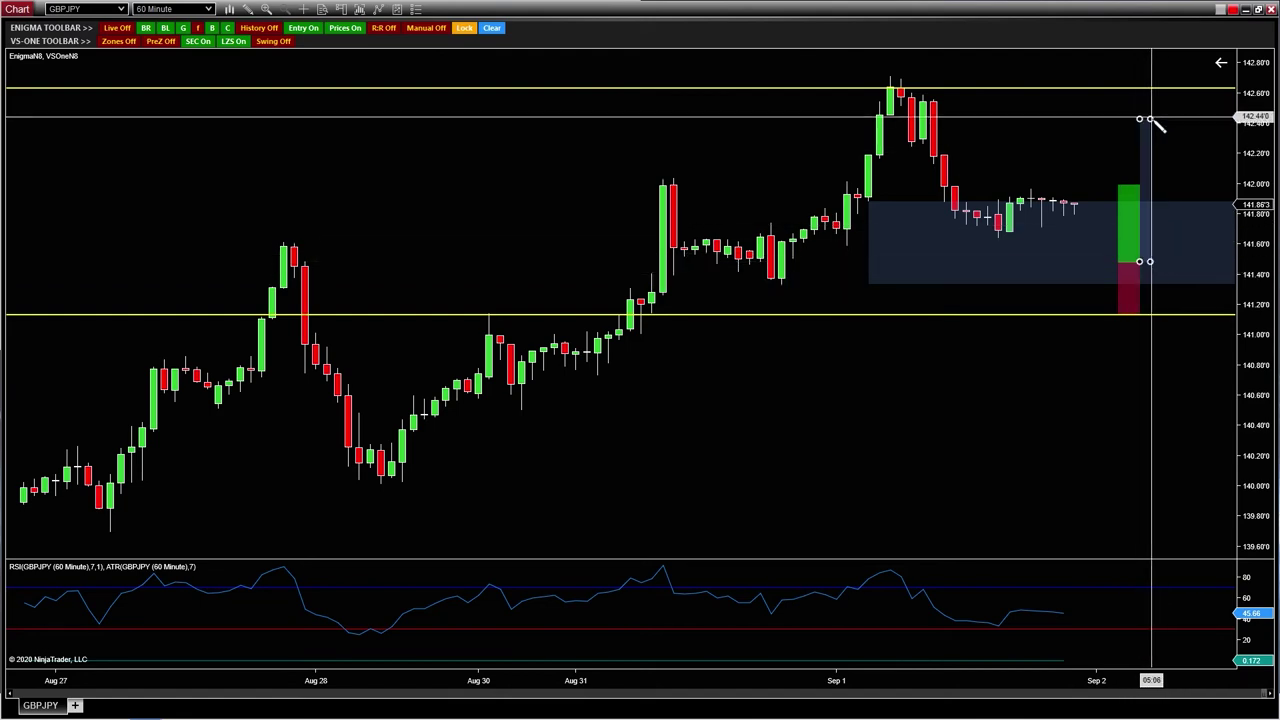
click(1170, 90)
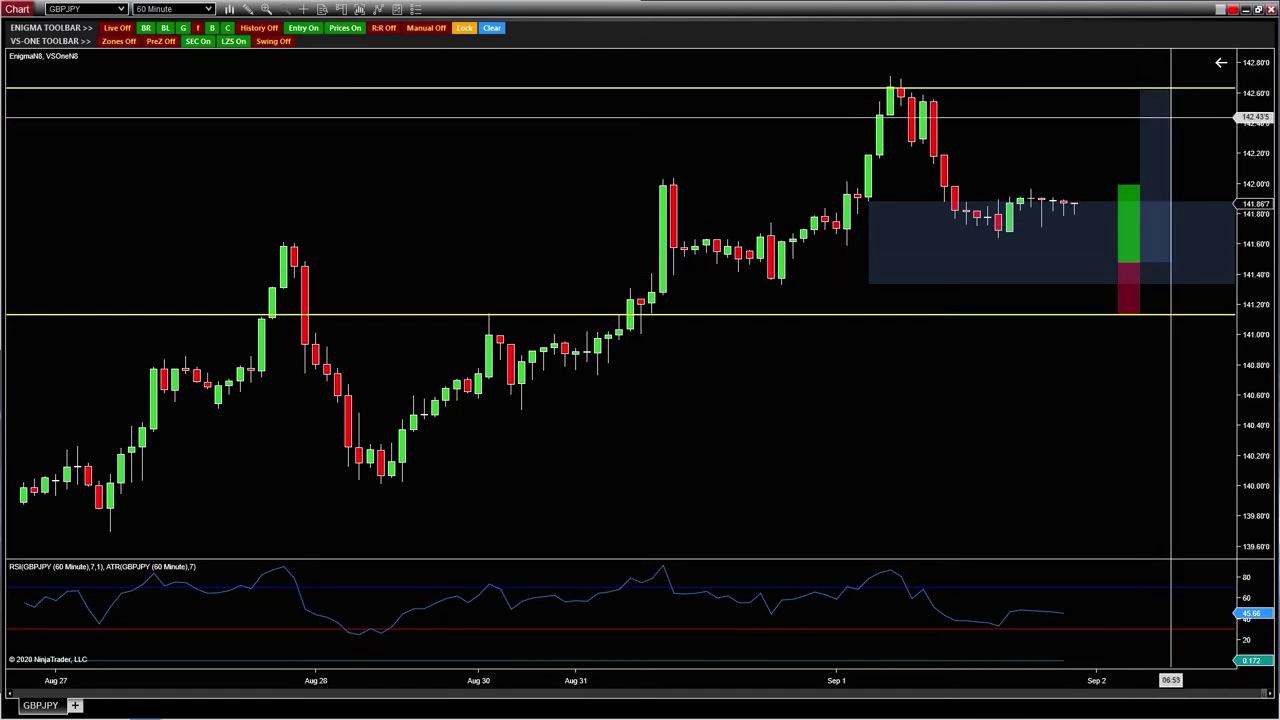
double_click(1172, 121)
click(778, 329)
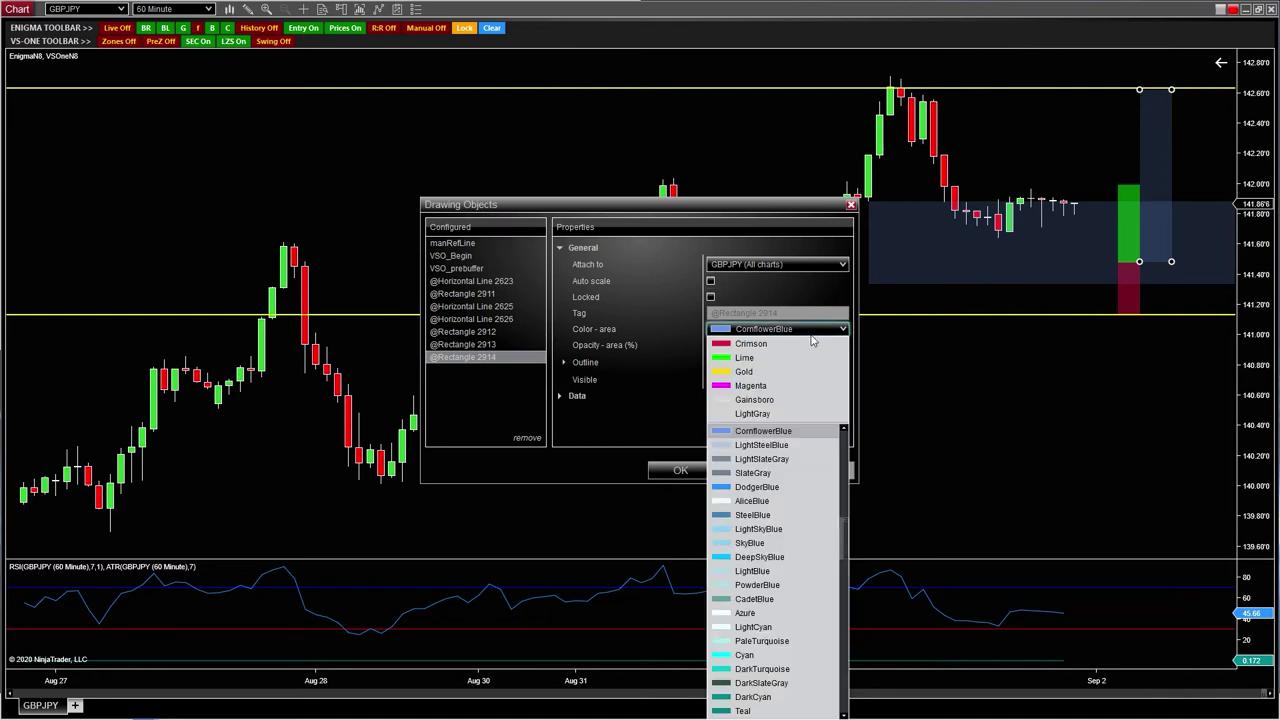
click(738, 345)
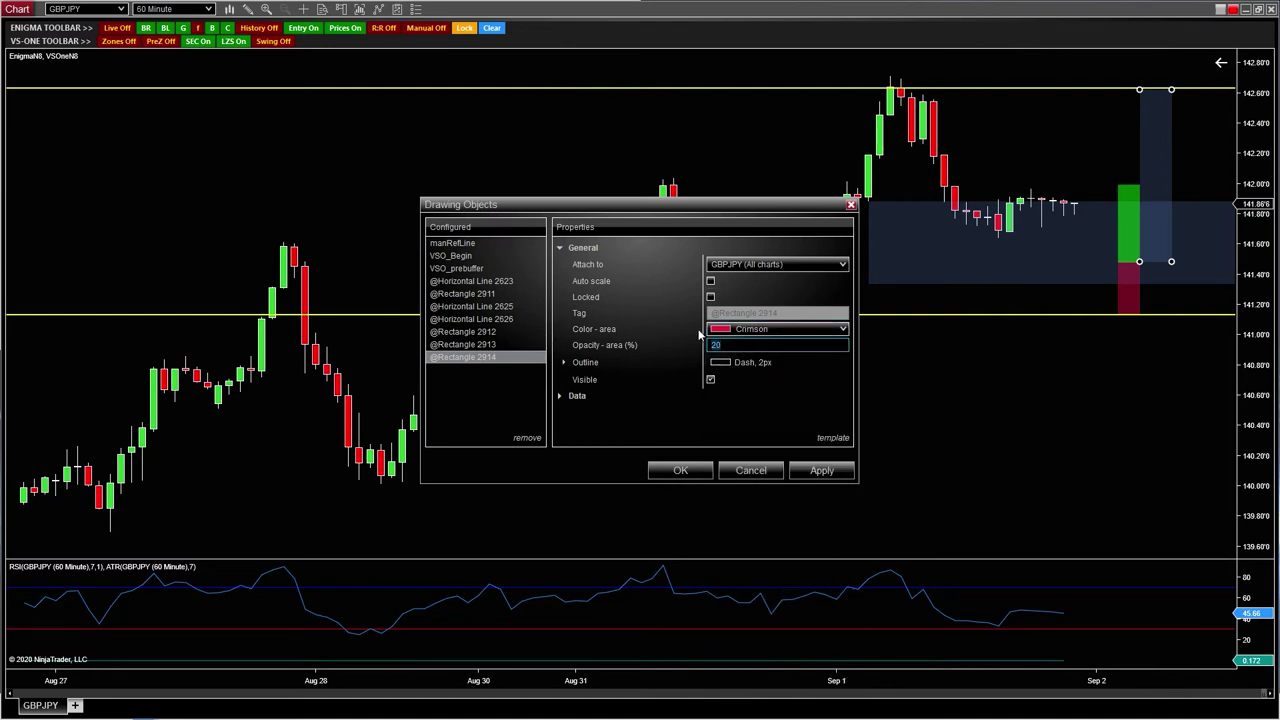
key(Return)
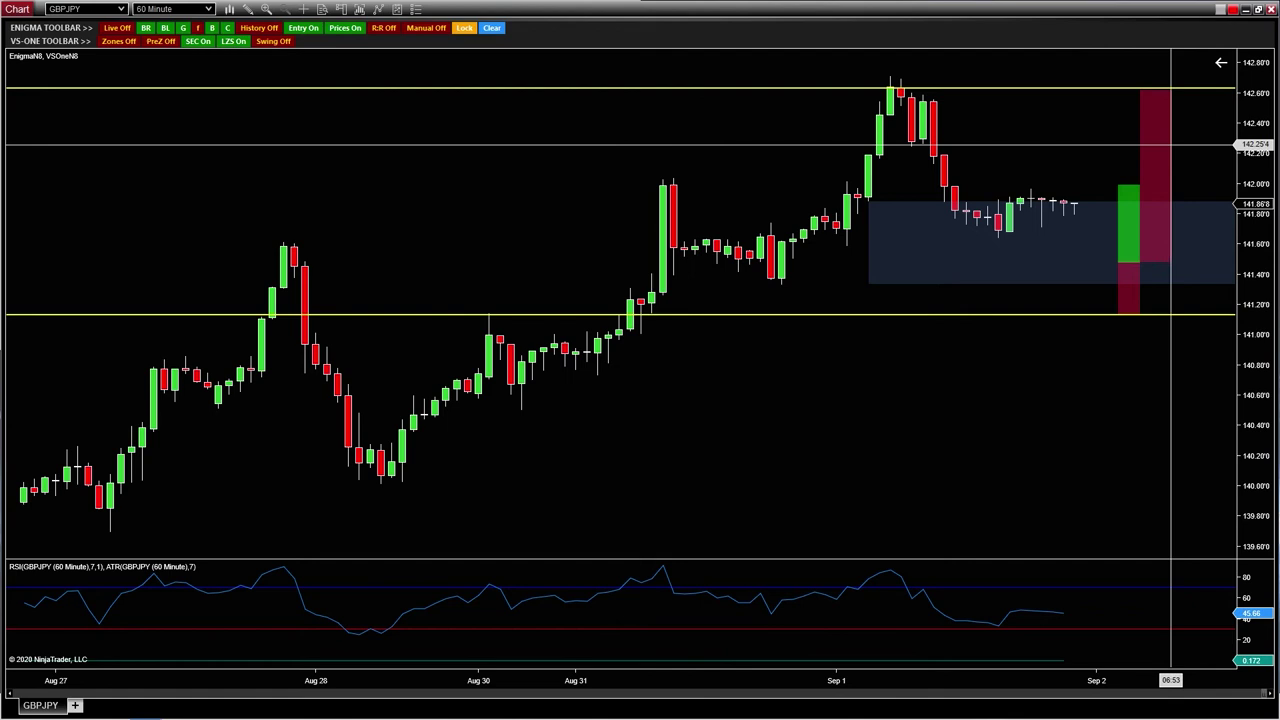
Change the tall rectangle's area color to Lime.
double_click(1157, 149)
click(775, 341)
click(745, 358)
click(680, 470)
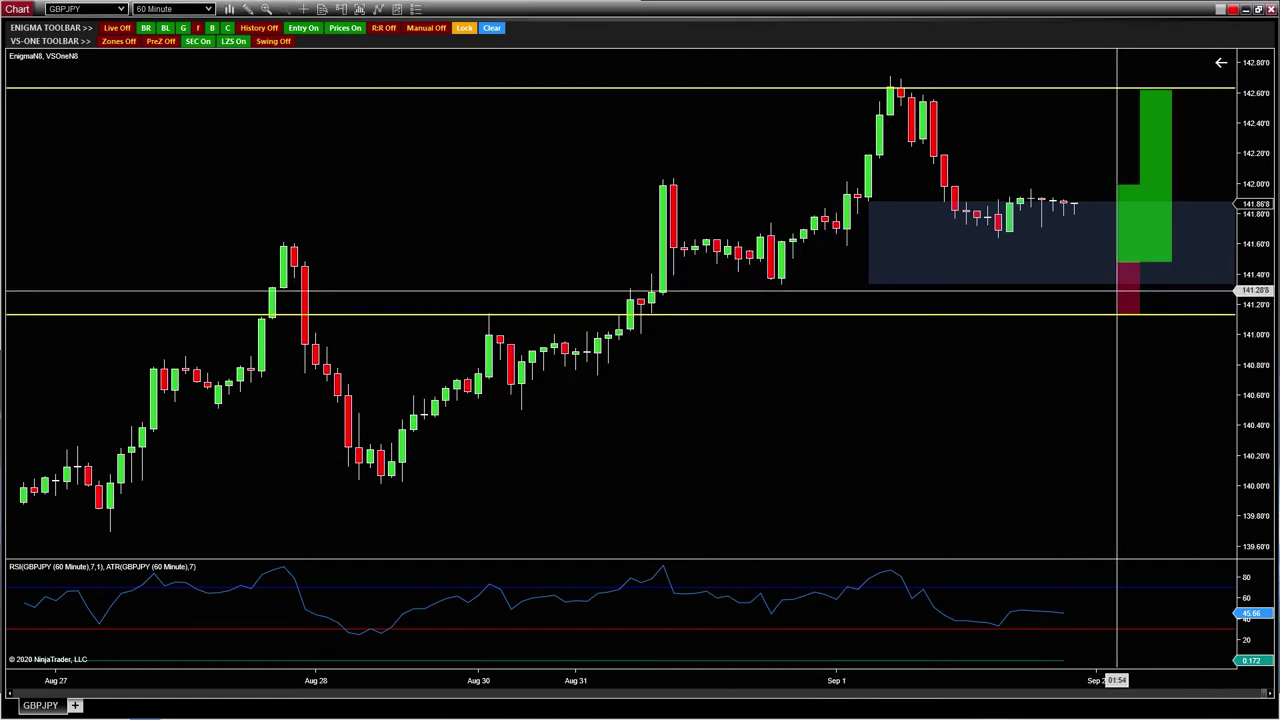
mouse_move(1140, 295)
mouse_down()
mouse_move(1175, 292)
mouse_move(1189, 250)
mouse_move(1193, 103)
mouse_move(1170, 295)
mouse_move(1139, 296)
mouse_up()
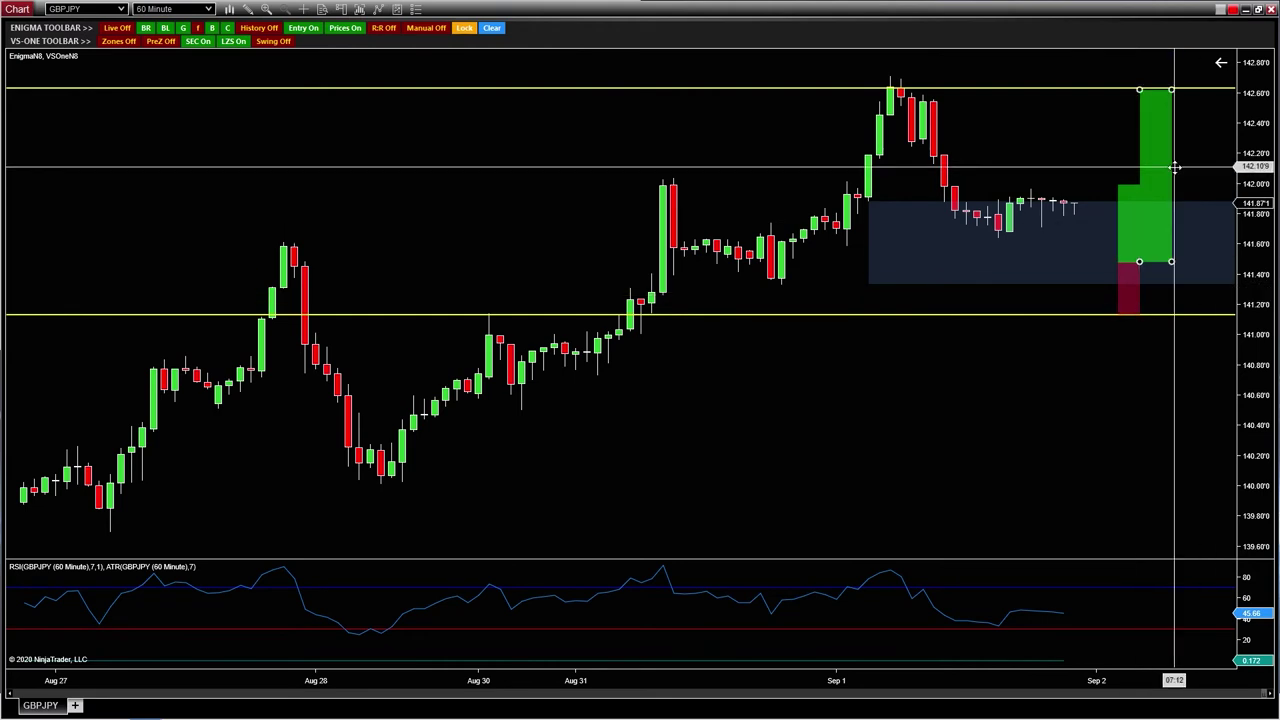
drag(1175, 167, 1181, 167)
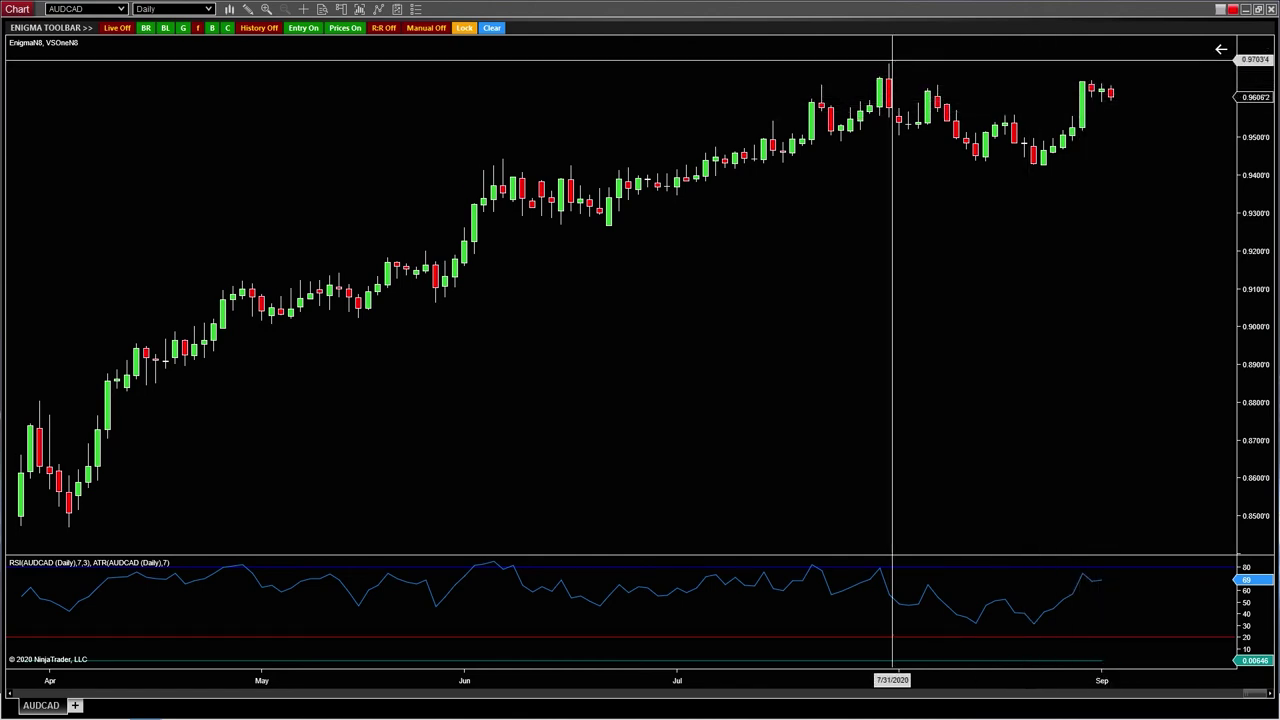
Maximize the AUDCAD 240-minute chart and draw a thin zone from the Jul 31 high past the current price, about 0.9697 to 0.9691.
double_click(800, 14)
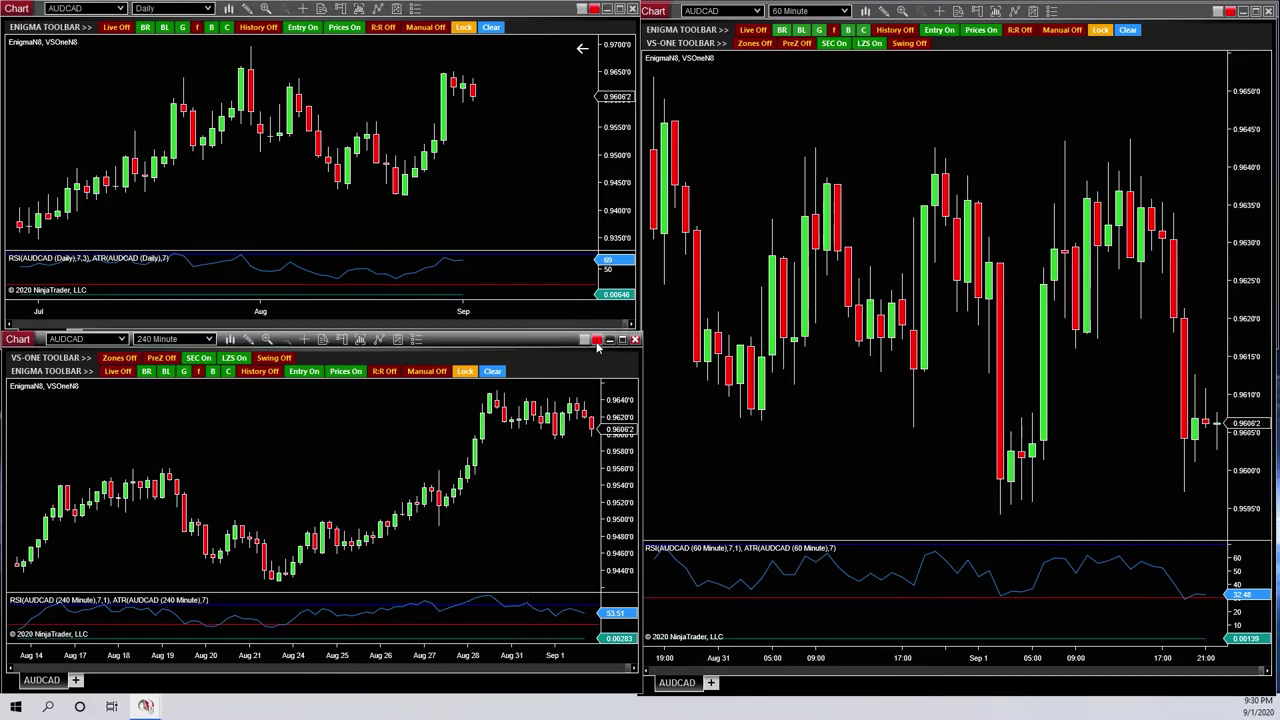
click(622, 341)
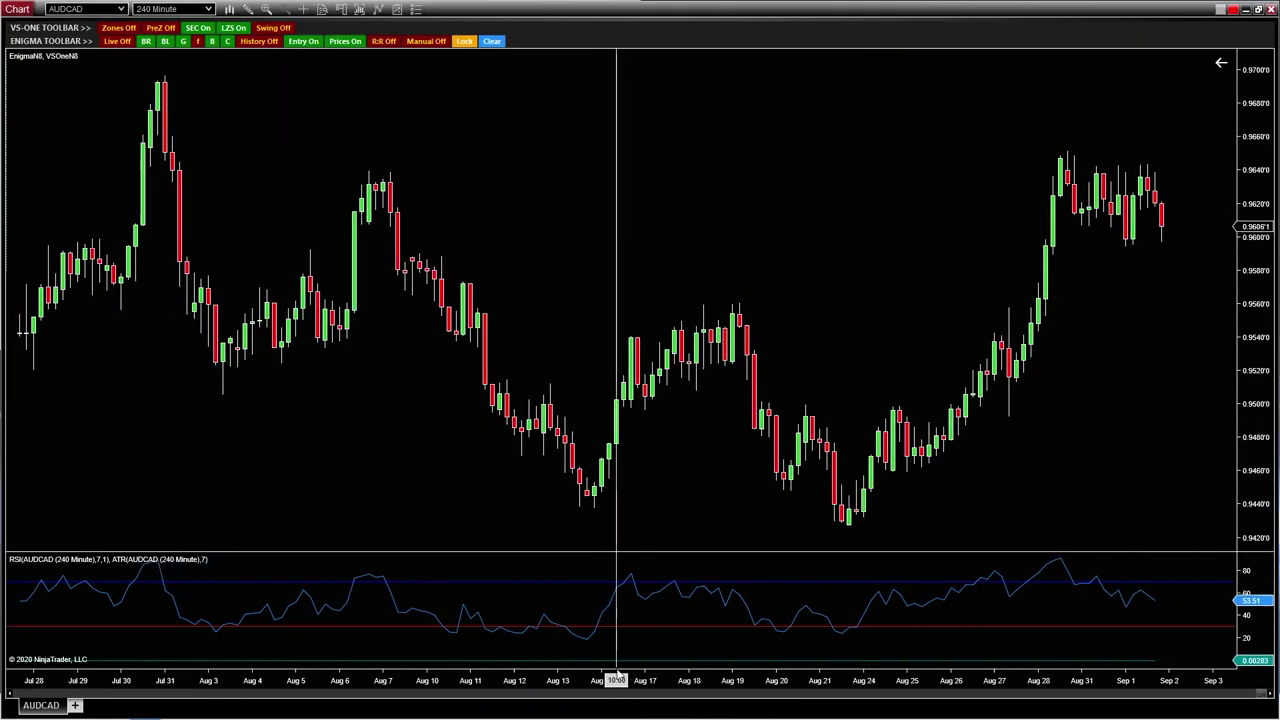
scroll(600, 680, down, 3)
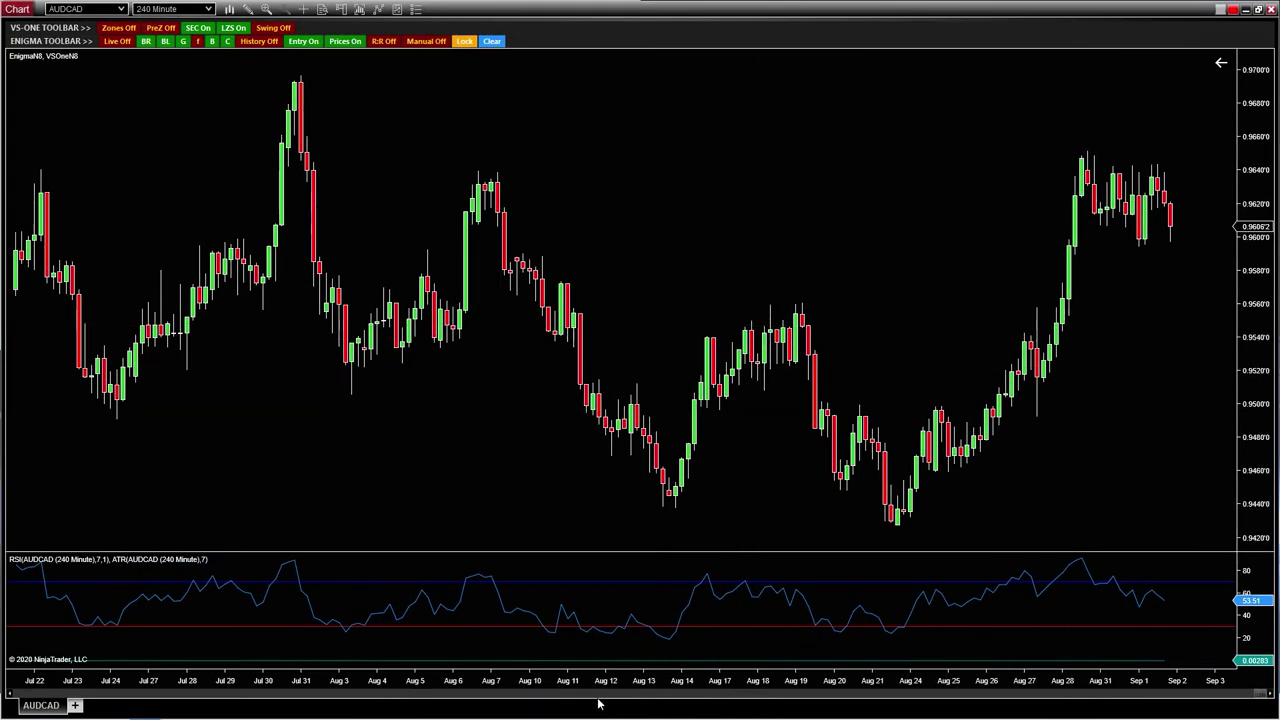
scroll(603, 680, down, 2)
scroll(603, 680, down, 2)
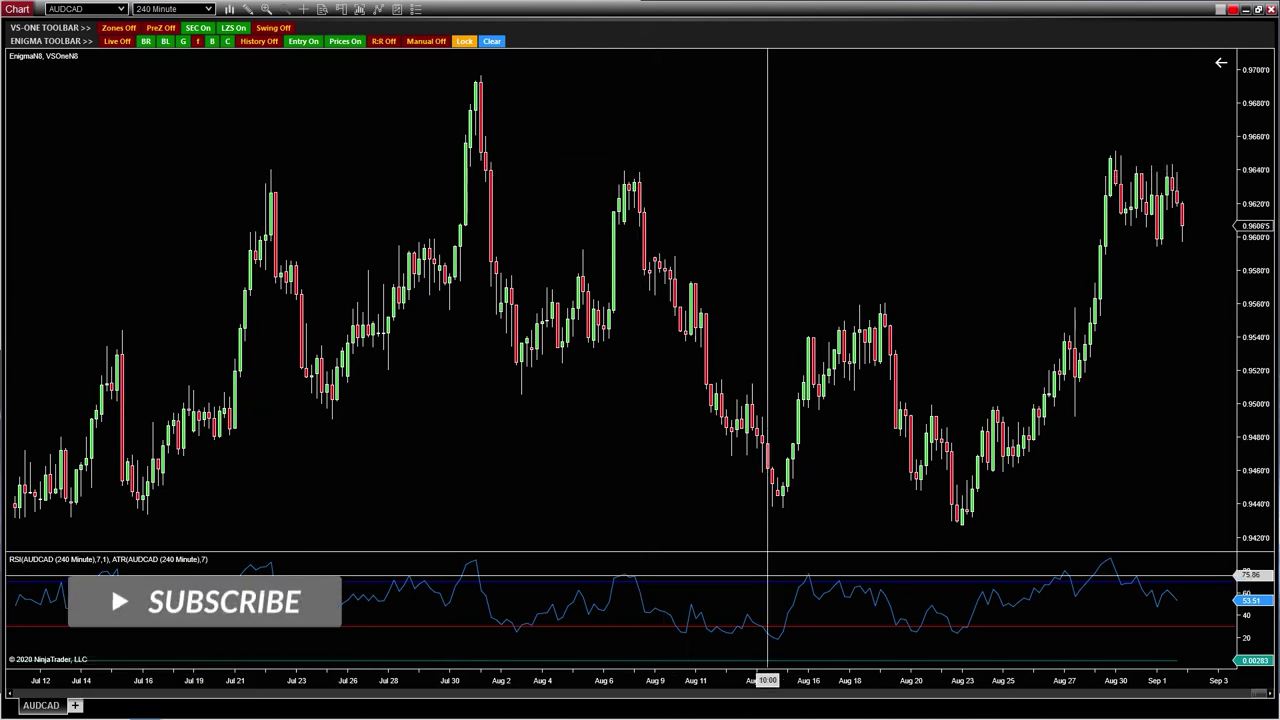
drag(768, 688, 420, 251)
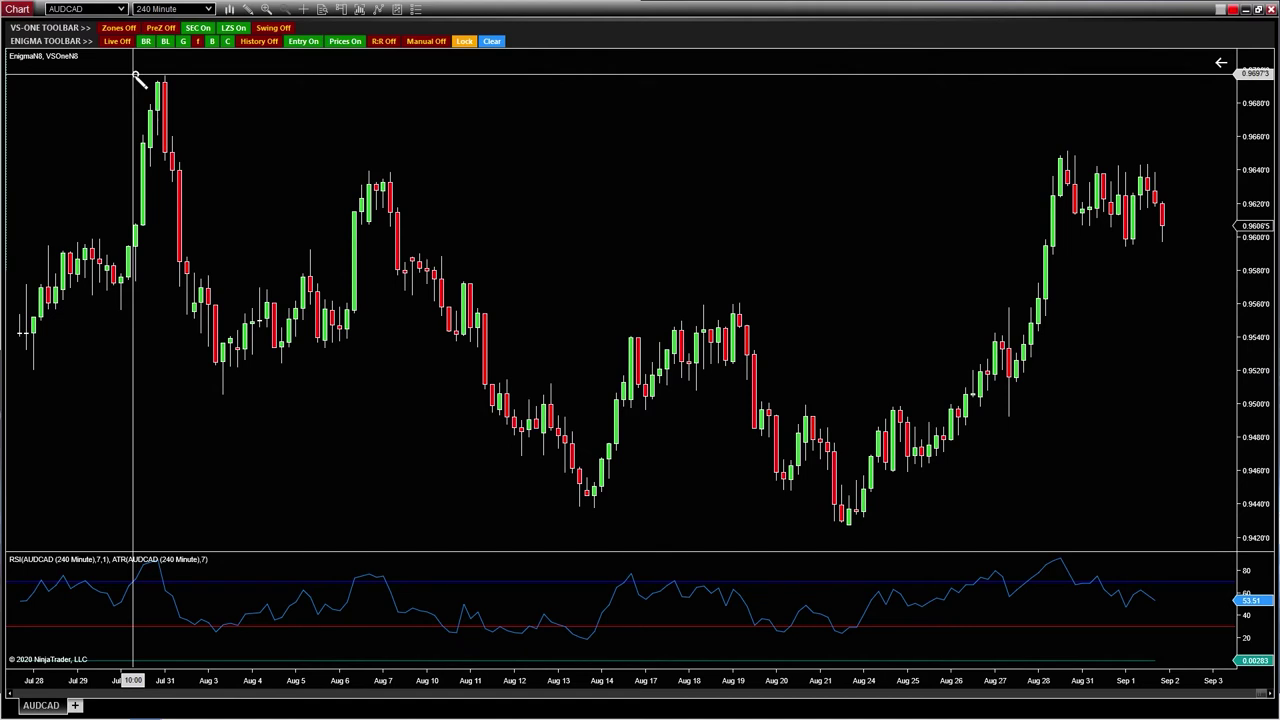
mouse_move(135, 75)
mouse_down()
mouse_move(823, 100)
mouse_move(1174, 80)
mouse_up()
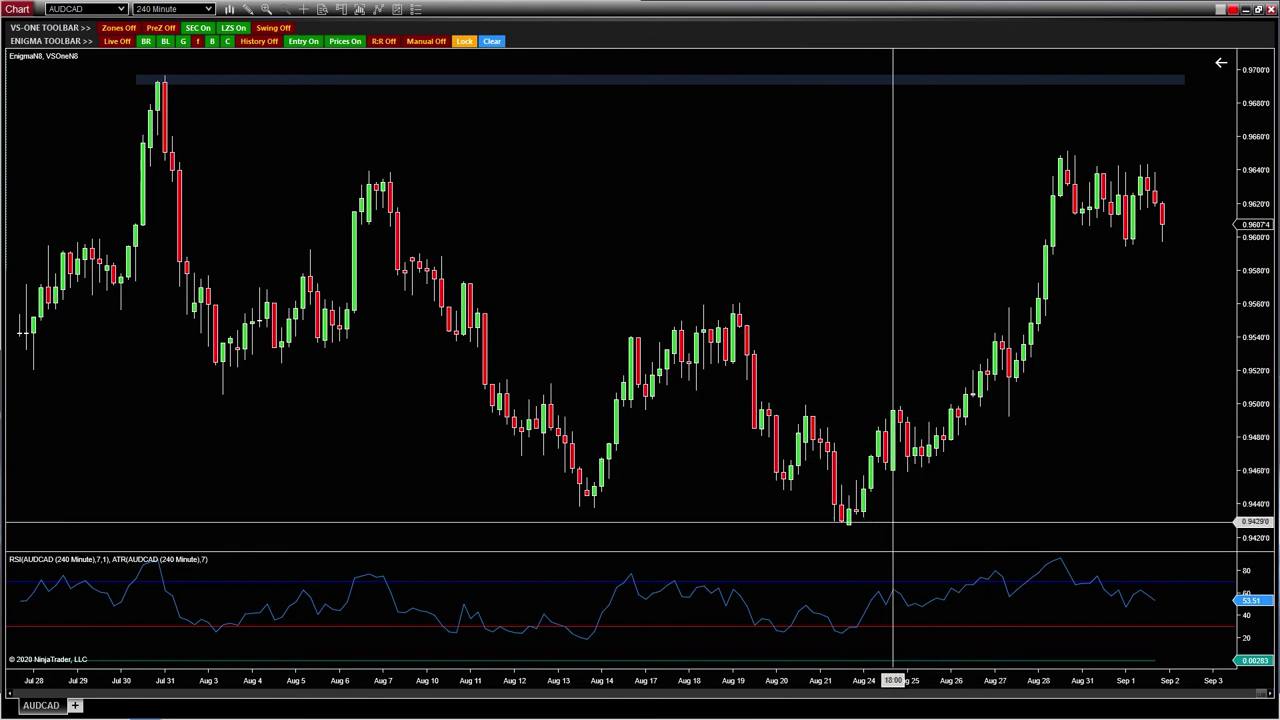
Draw a line from the Aug 24 low to the late-August high near 0.9652 and two descending lines bounding the consolidation.
drag(1044, 290, 1068, 152)
click(1068, 152)
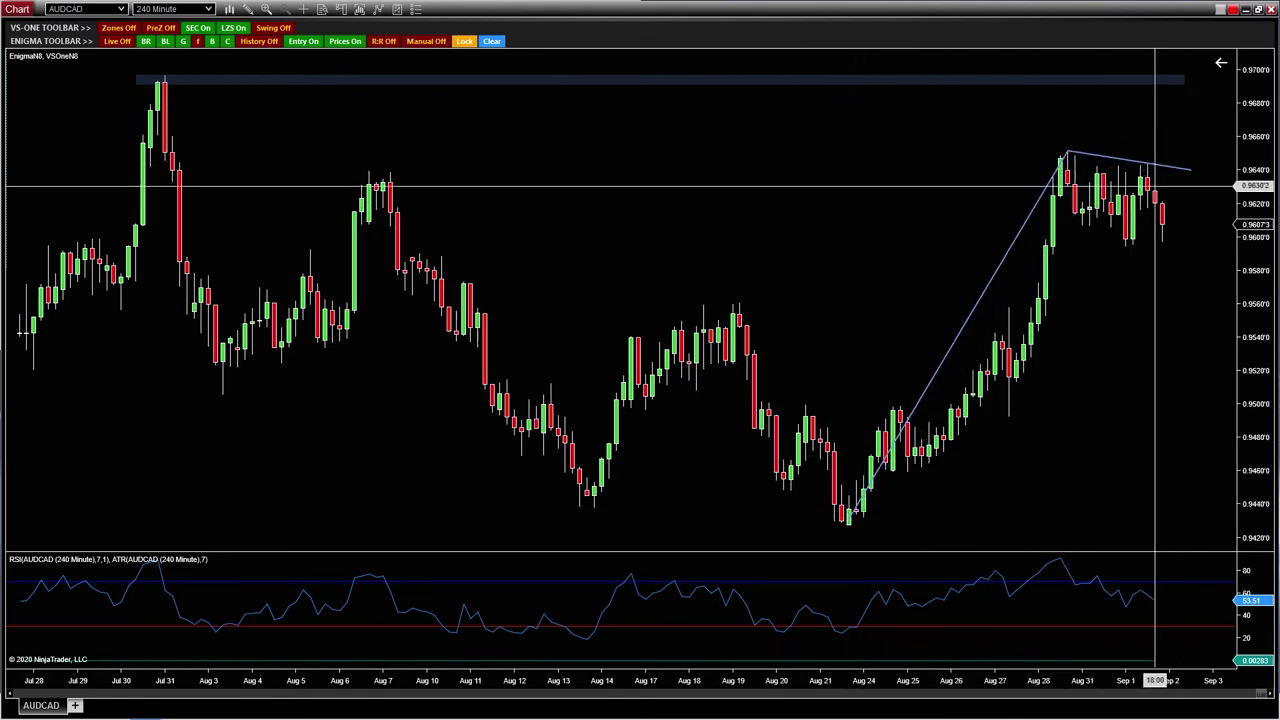
click(1197, 250)
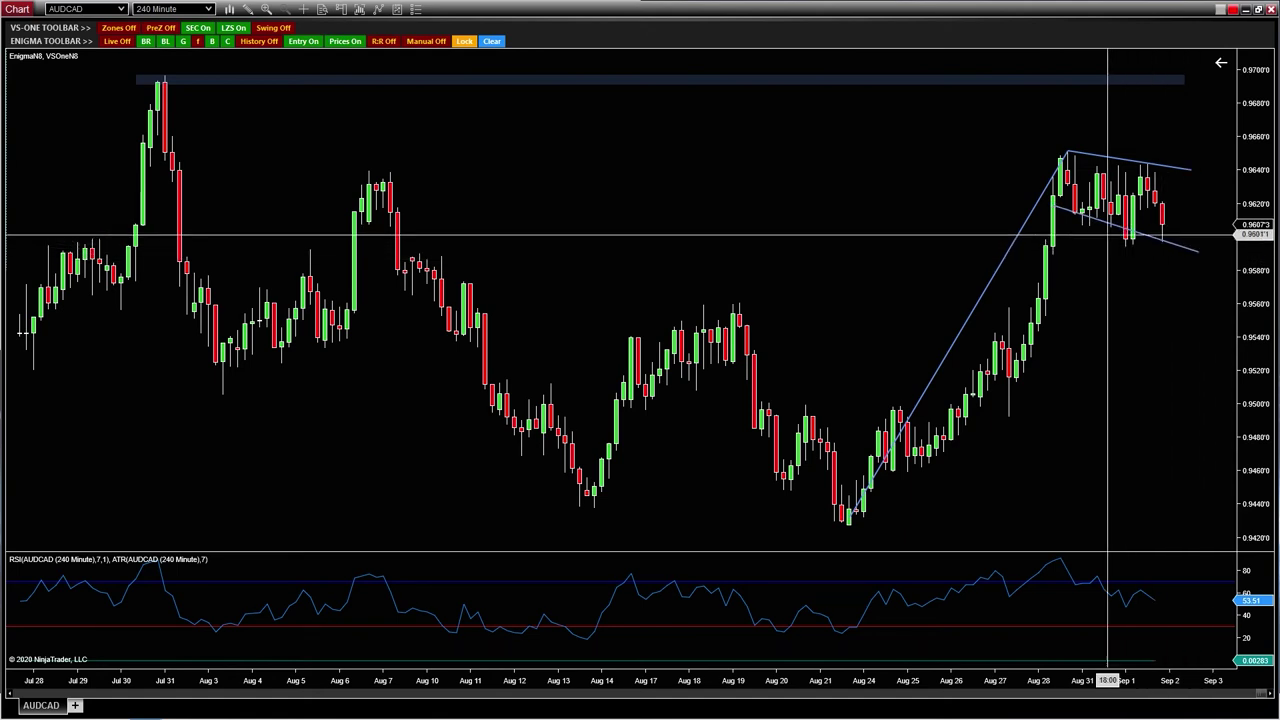
Adjust the two descending lines into a roughly parallel flag channel around the latest candles.
drag(1108, 225, 1105, 236)
click(1190, 170)
drag(1190, 170, 1192, 188)
drag(1104, 166, 1104, 159)
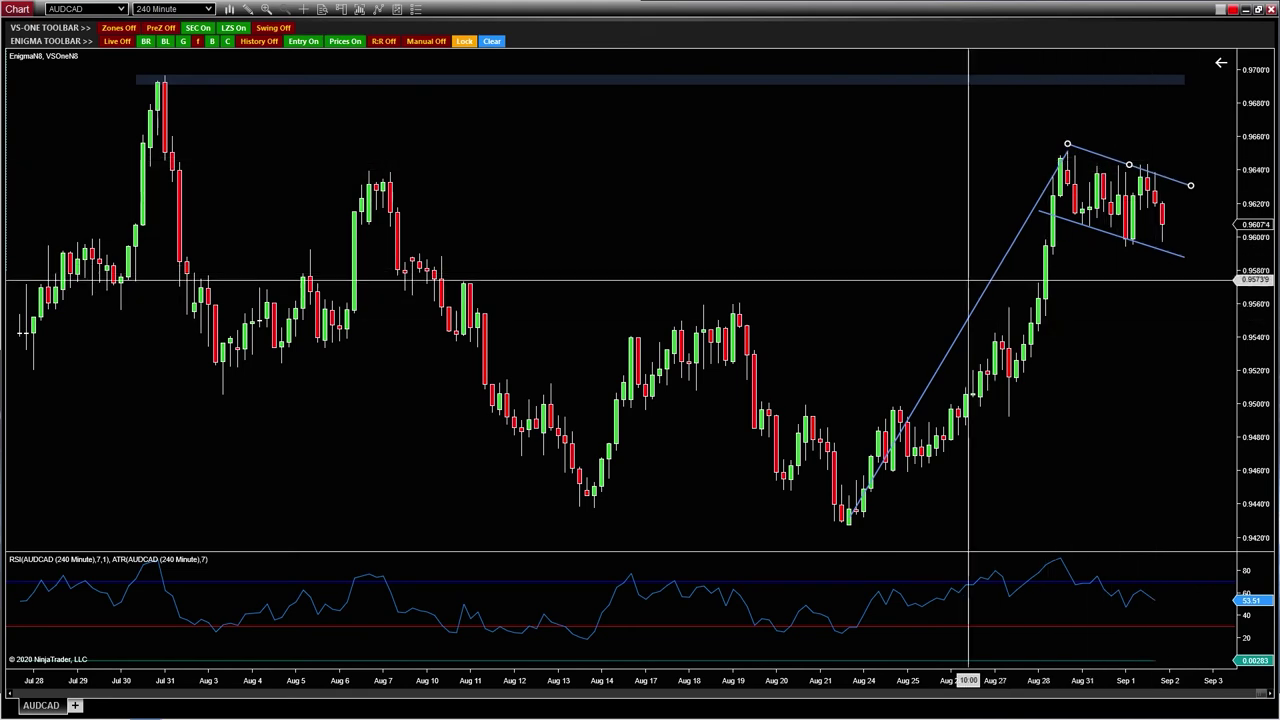
Draw projection arrows from the channel's lower line near 0.9595 up to about 0.9664, down to 0.9639 and up to the zone near 0.9694.
scroll(1095, 300, down, 2)
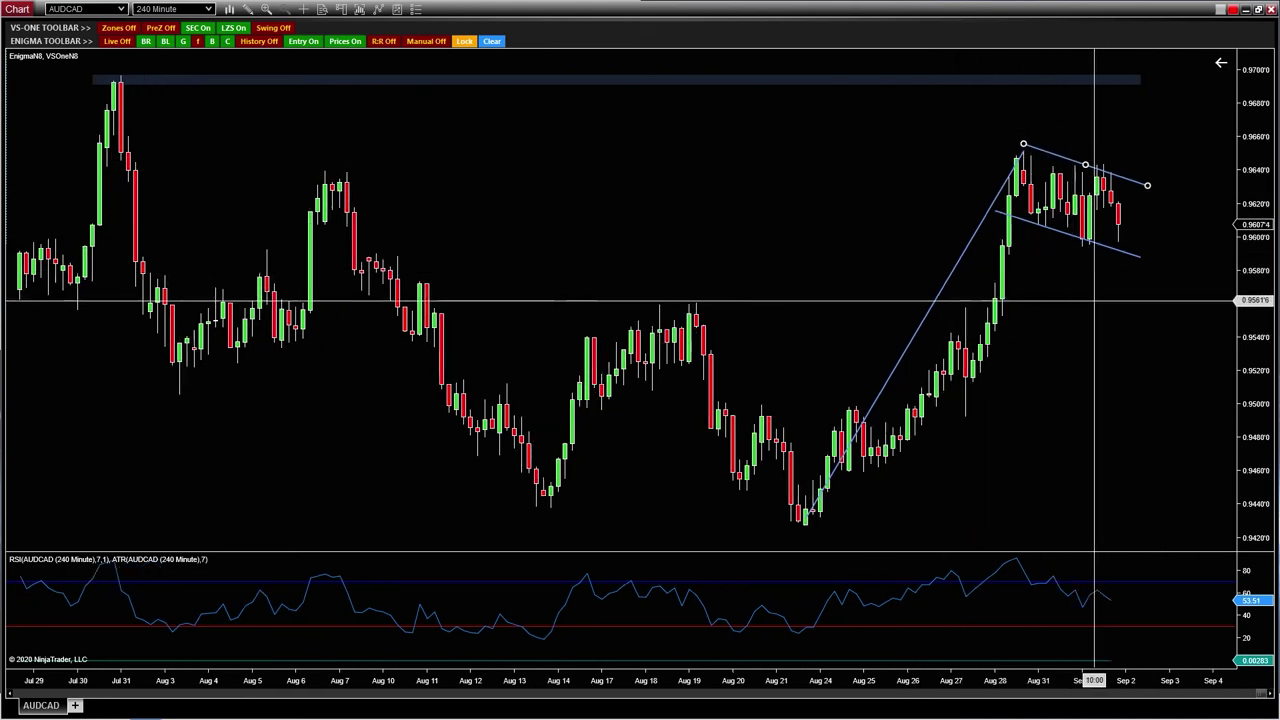
click(1130, 250)
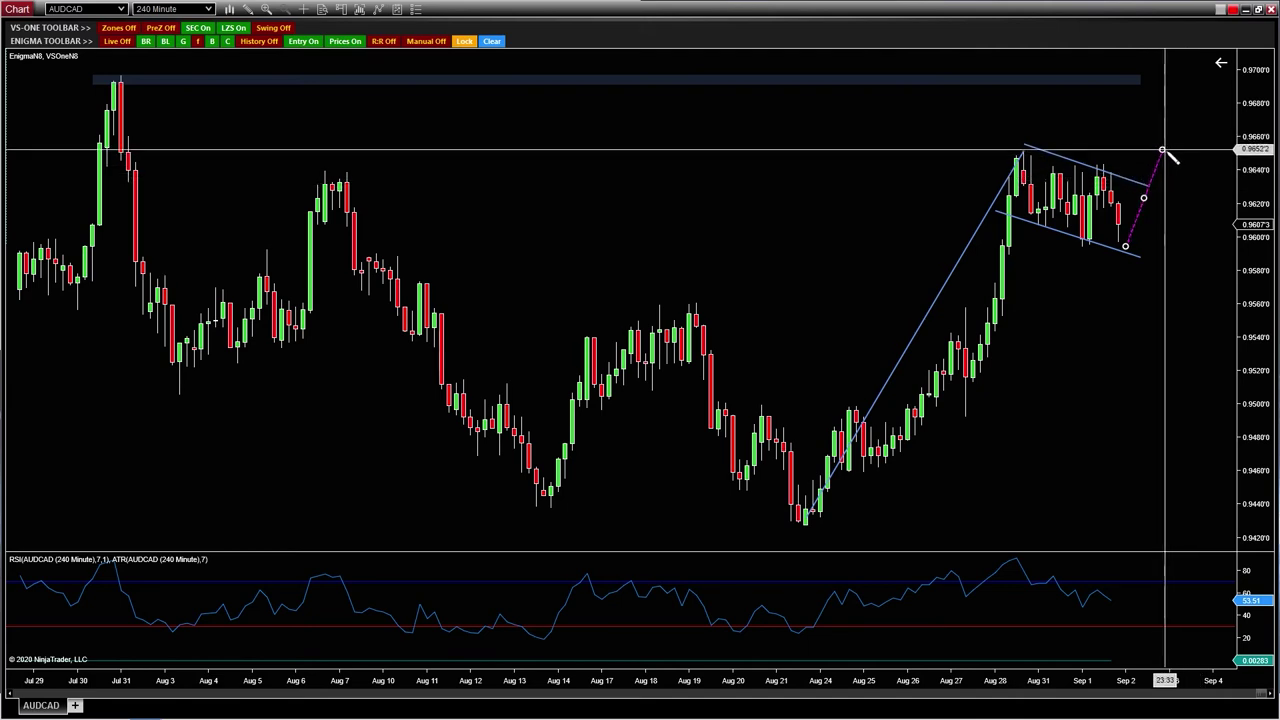
click(1168, 141)
click(1169, 130)
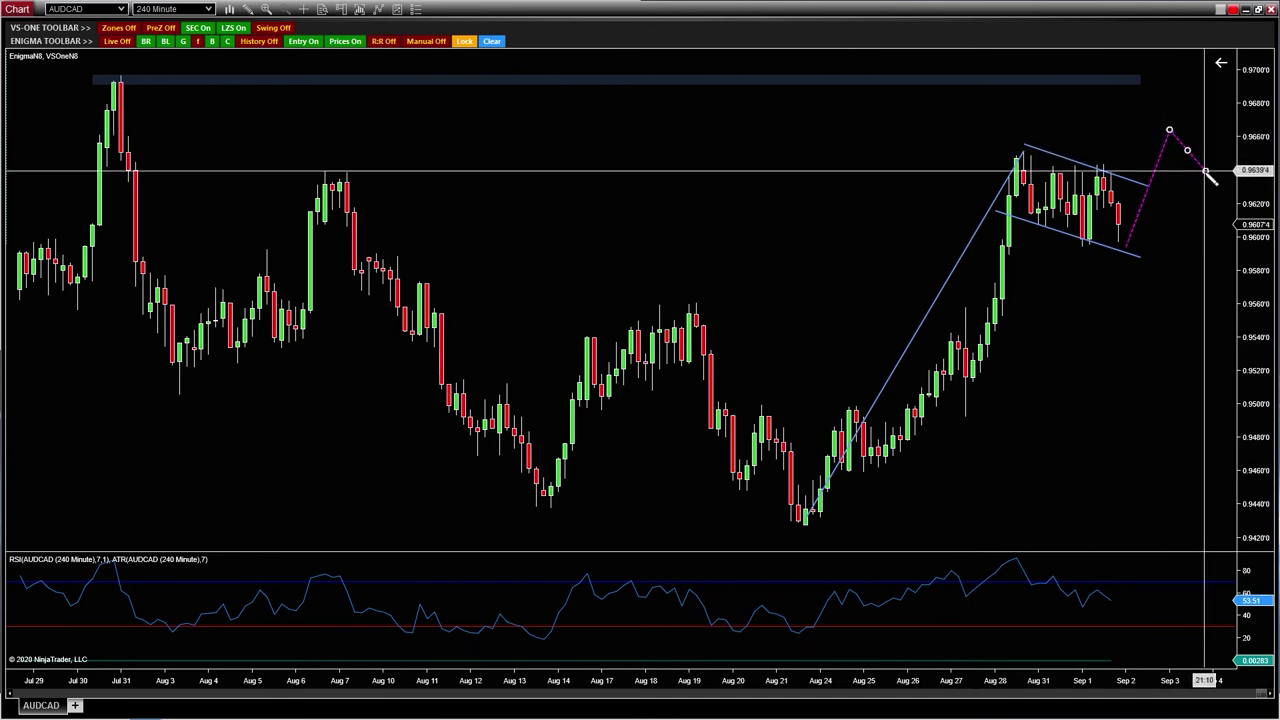
scroll(1205, 171, down, 2)
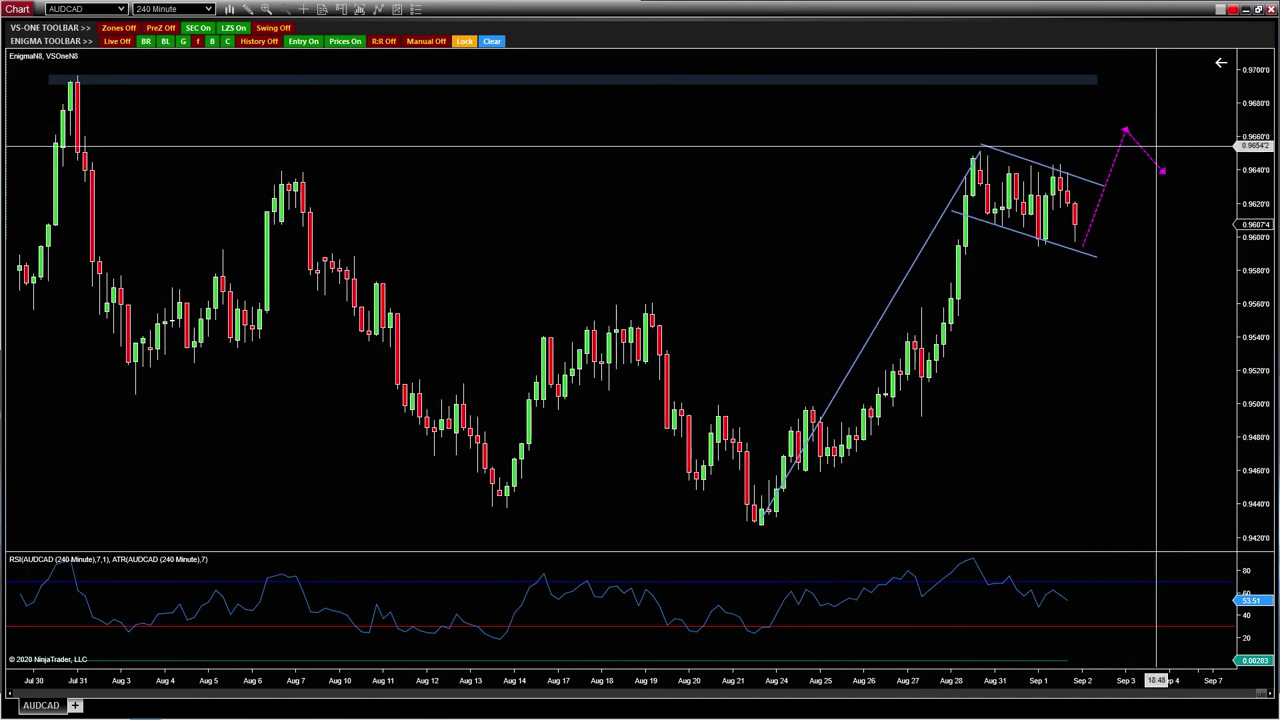
click(1206, 86)
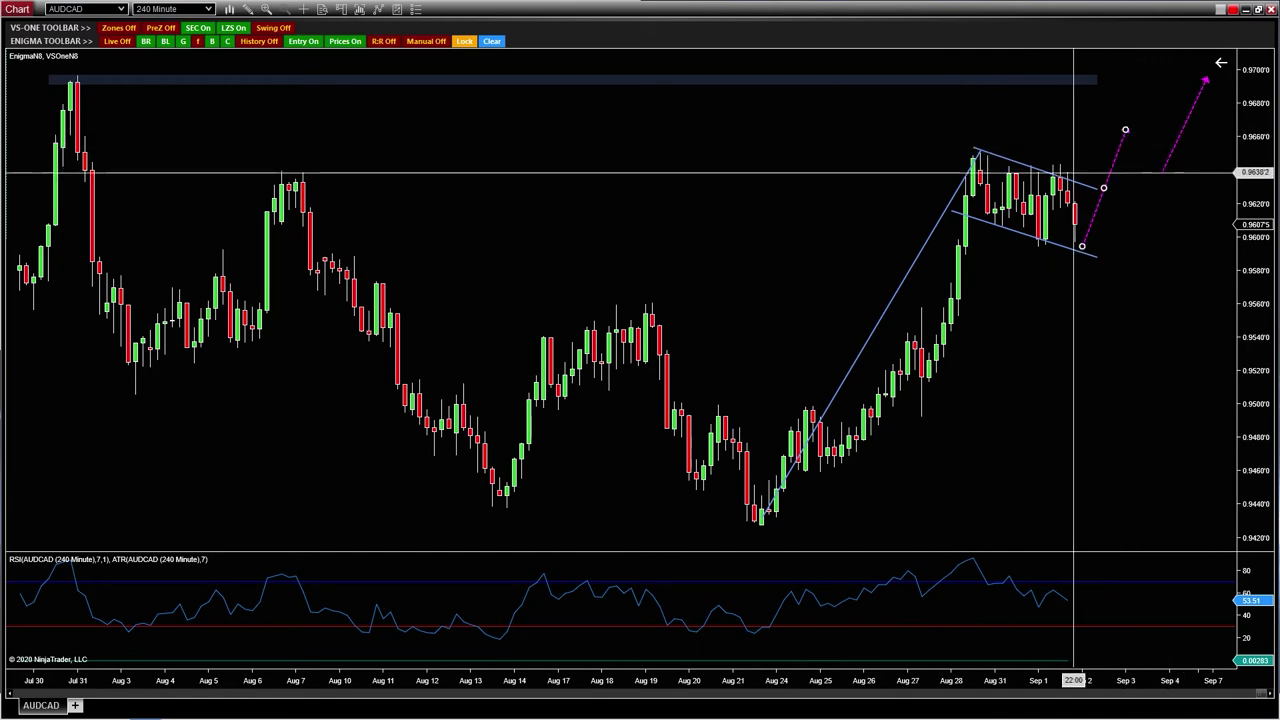
Undo the projection arrows, the flag channel lines and the rising line, keeping only the zone at the Jul 31 high.
key(ctrl+z)
key(ctrl+z)
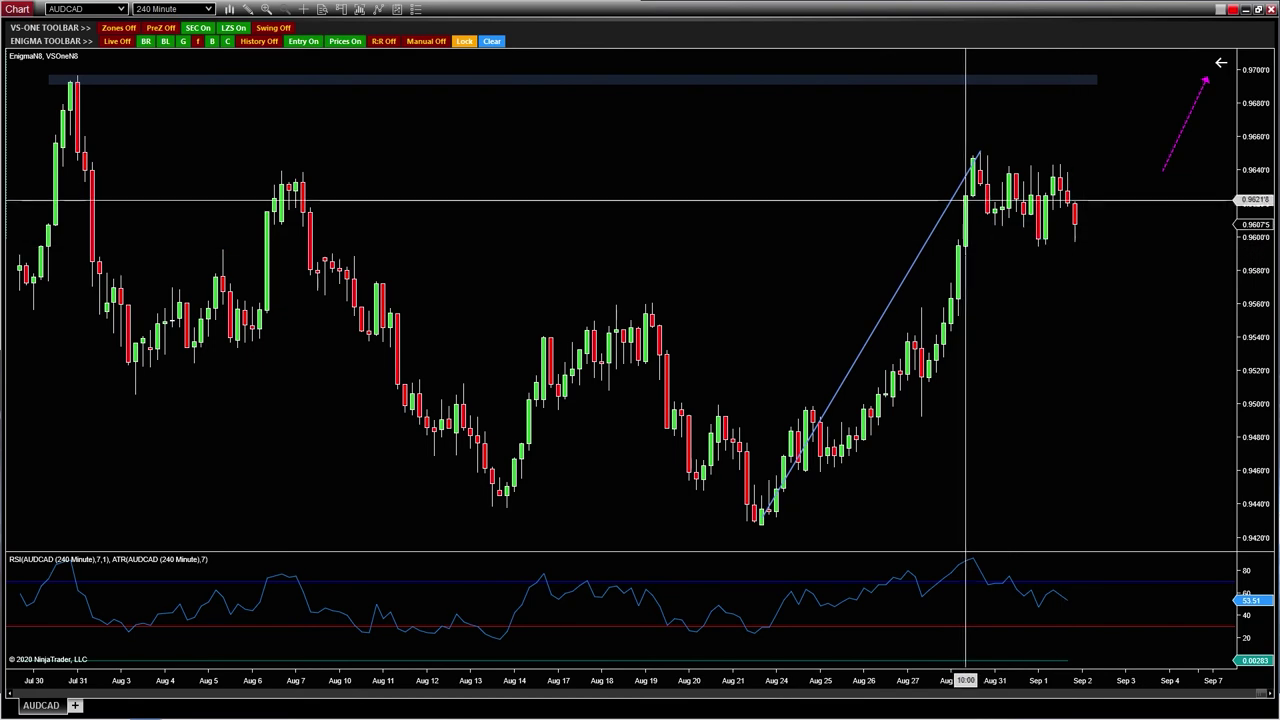
key(ctrl+z)
key(ctrl+z)
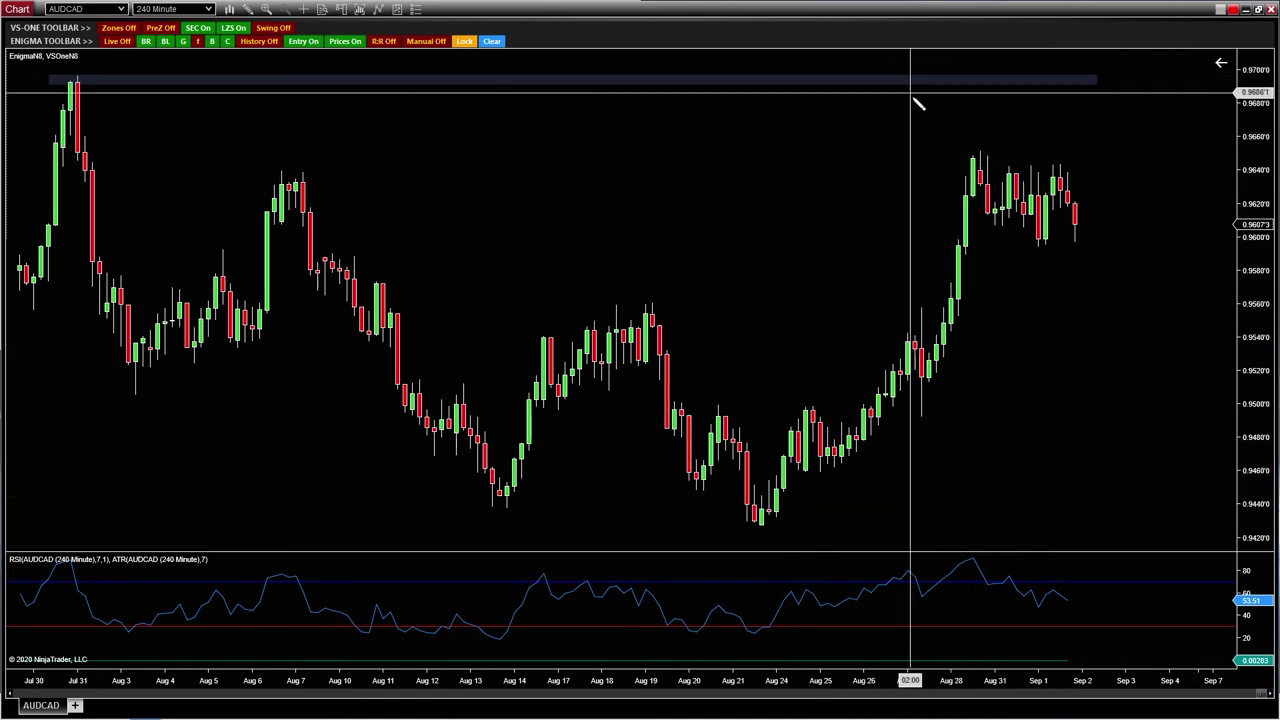
Mark a level near 0.9652 with an arrow up to the zone, and project a path from 0.9595 to about 0.9673 and back to 0.9625.
click(928, 151)
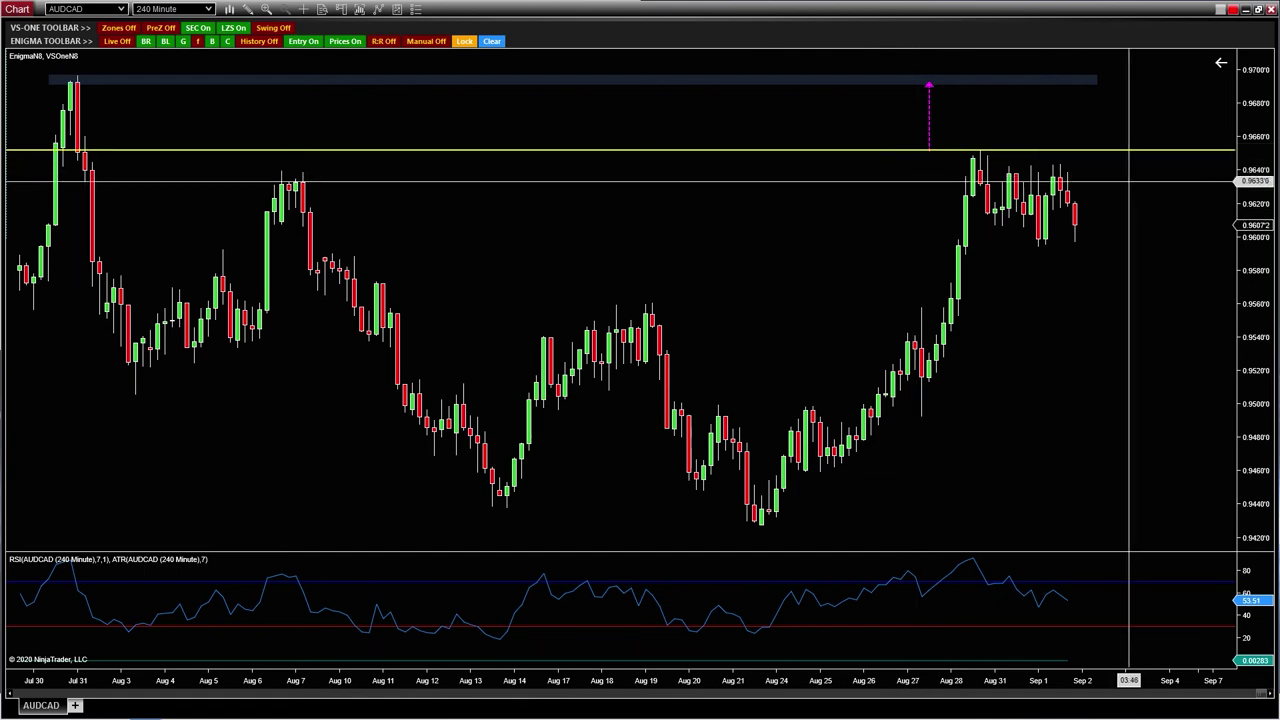
click(1040, 245)
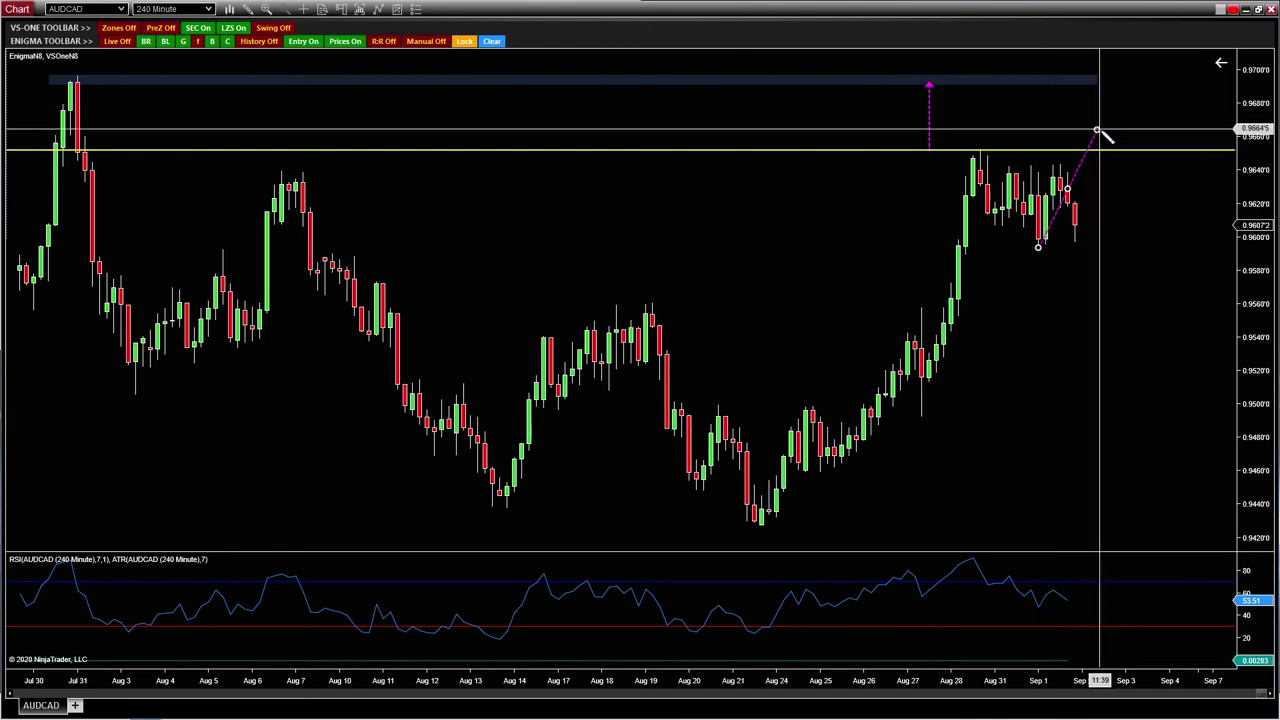
click(1111, 115)
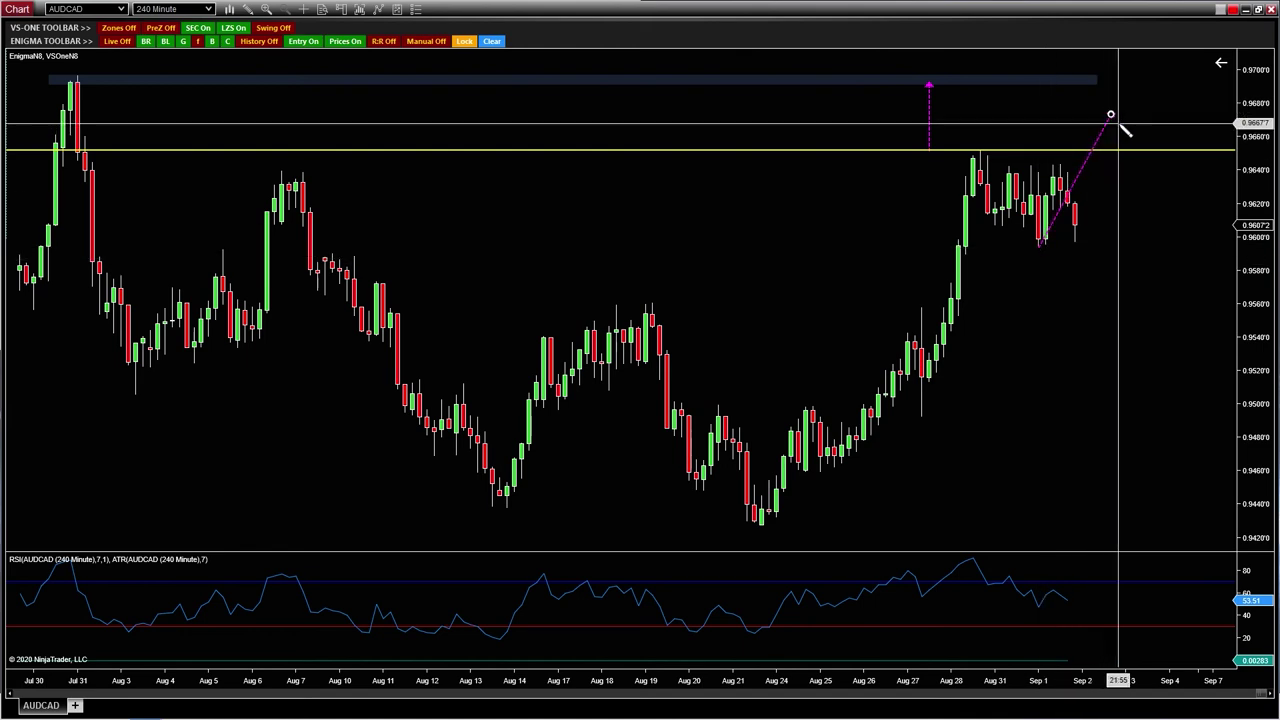
click(1163, 195)
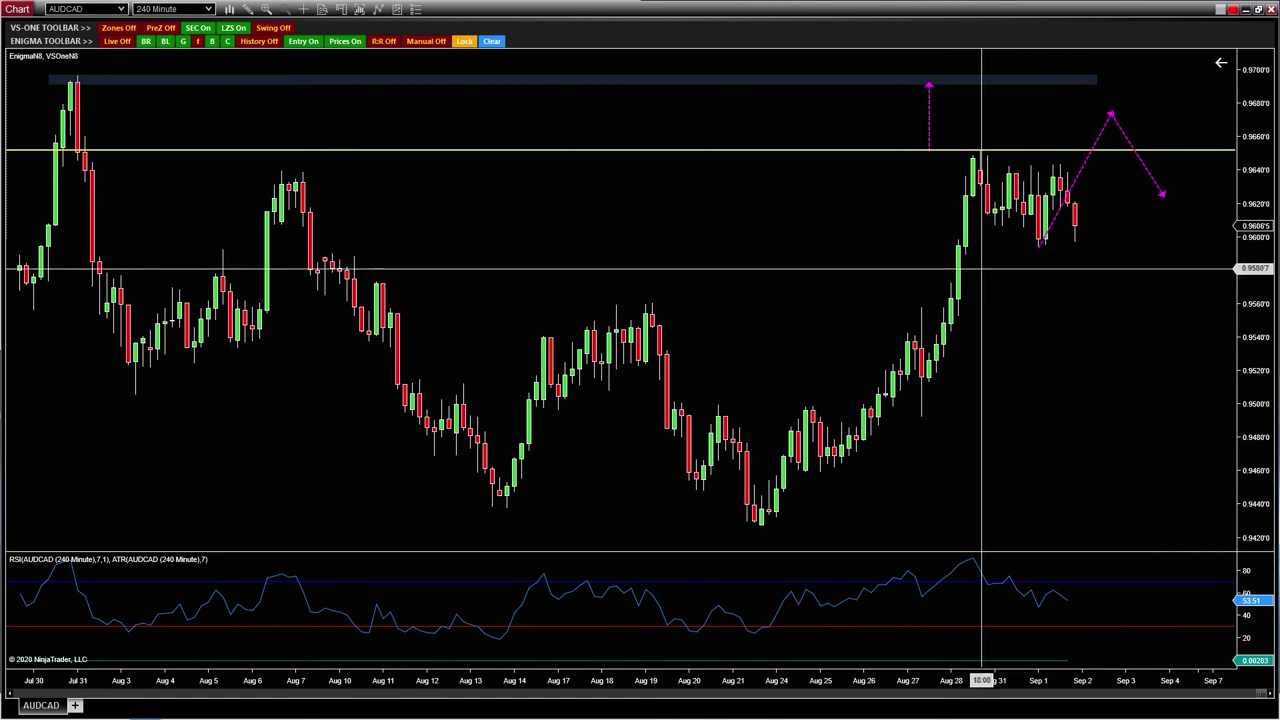
Draw a stop line near 0.9582 and a Crimson risk box from about 0.9625 down to that line.
mouse_move(1075, 270)
mouse_down()
mouse_move(1248, 270)
mouse_move(1203, 267)
mouse_up()
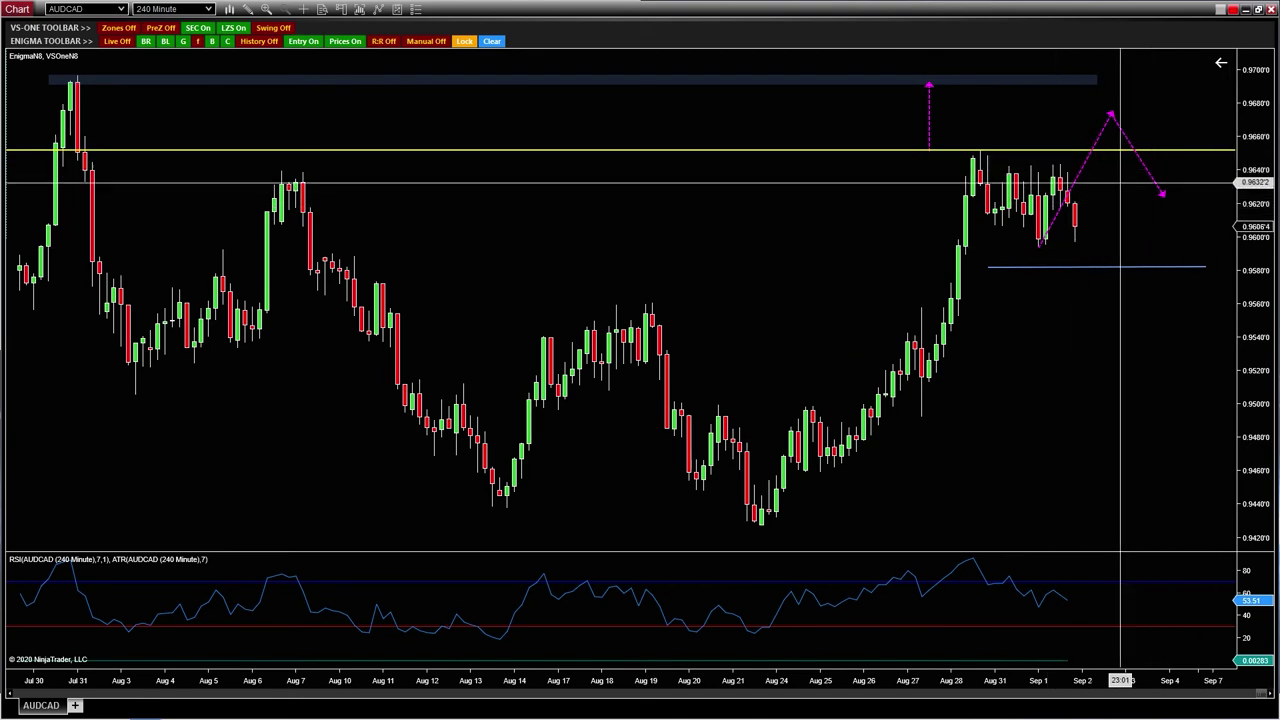
mouse_move(1189, 201)
mouse_down()
mouse_move(1182, 263)
mouse_move(1200, 266)
mouse_up()
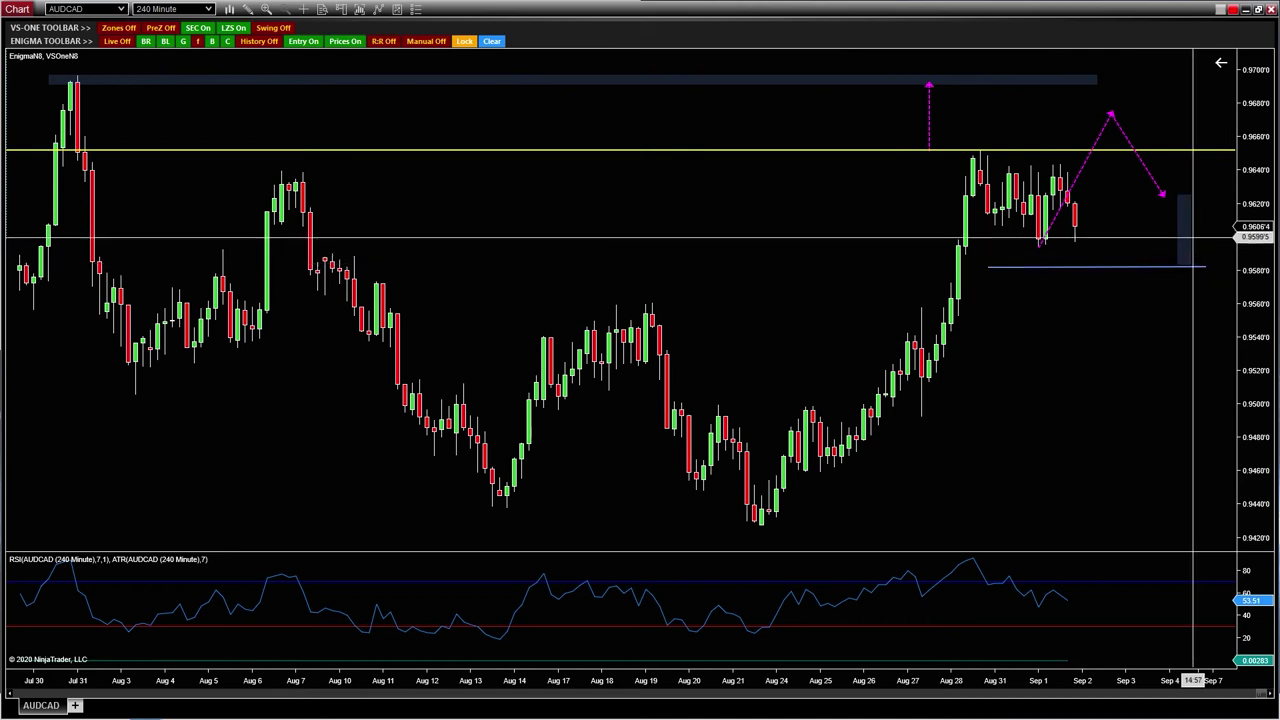
key(ctrl+b)
click(820, 331)
click(784, 372)
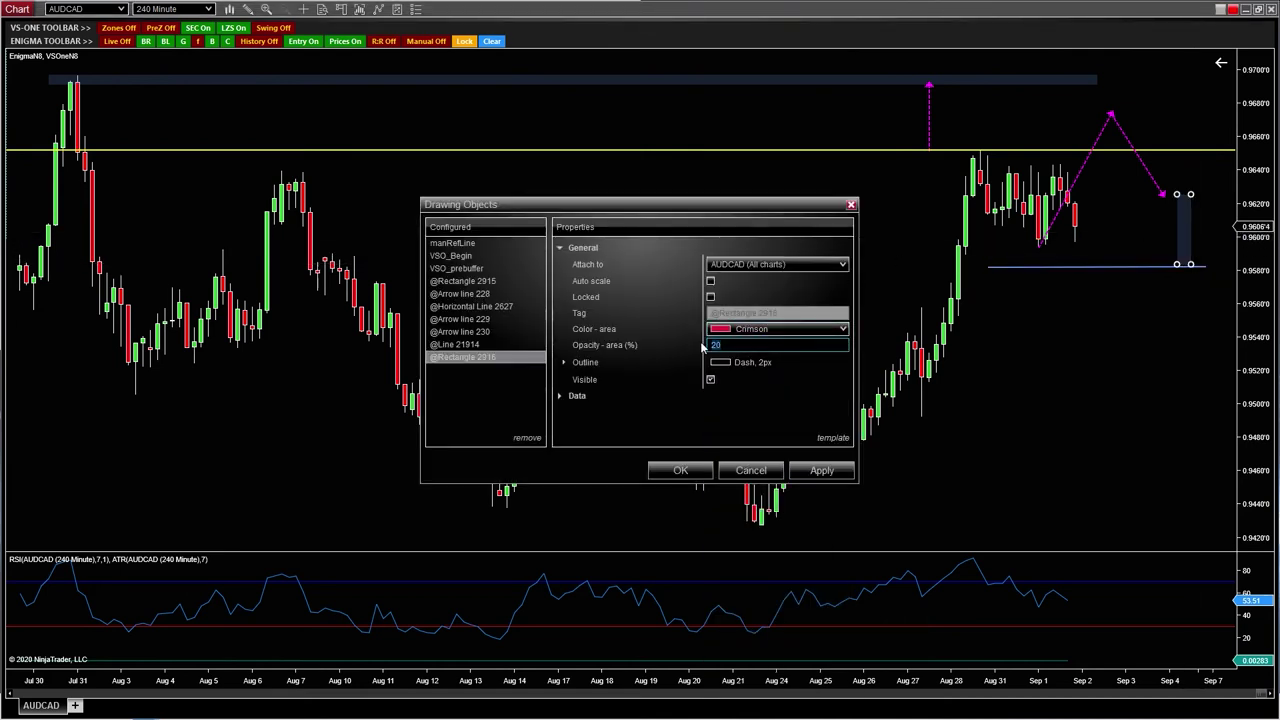
key(Return)
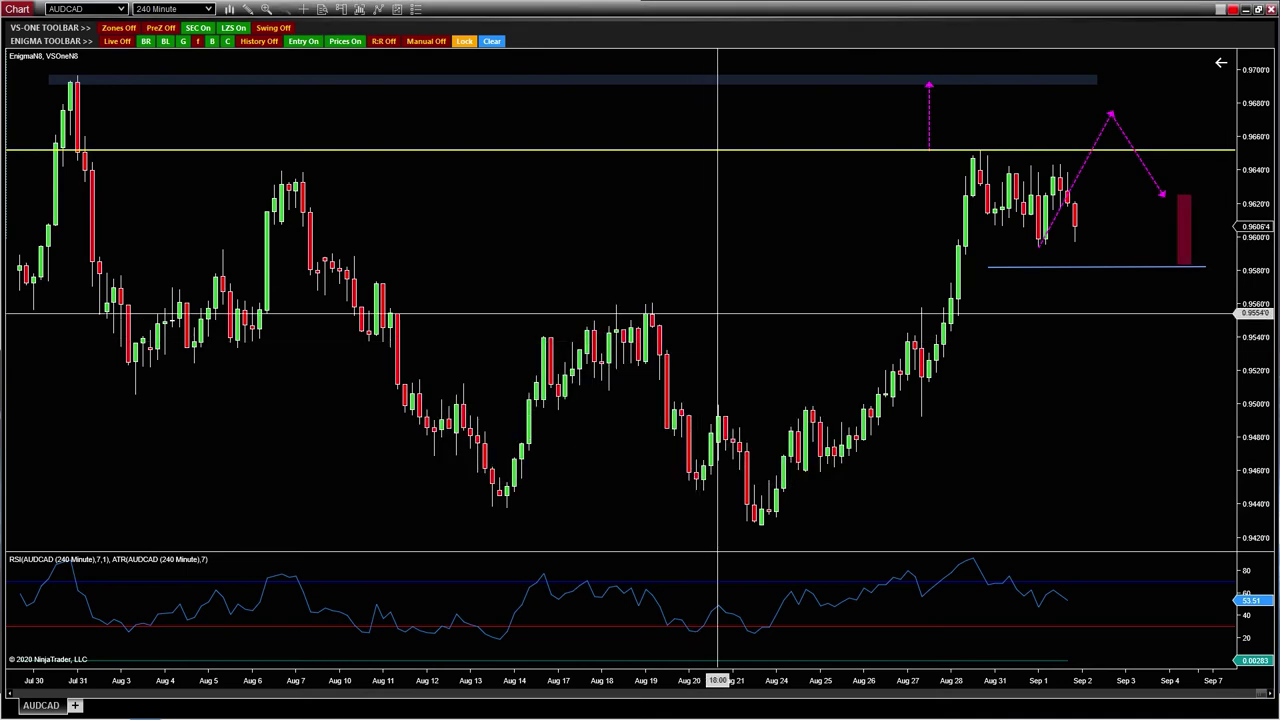
Draw a Lime reward box from about 0.9625 up to the zone near 0.9694 and align the risk box beneath it.
click(1170, 80)
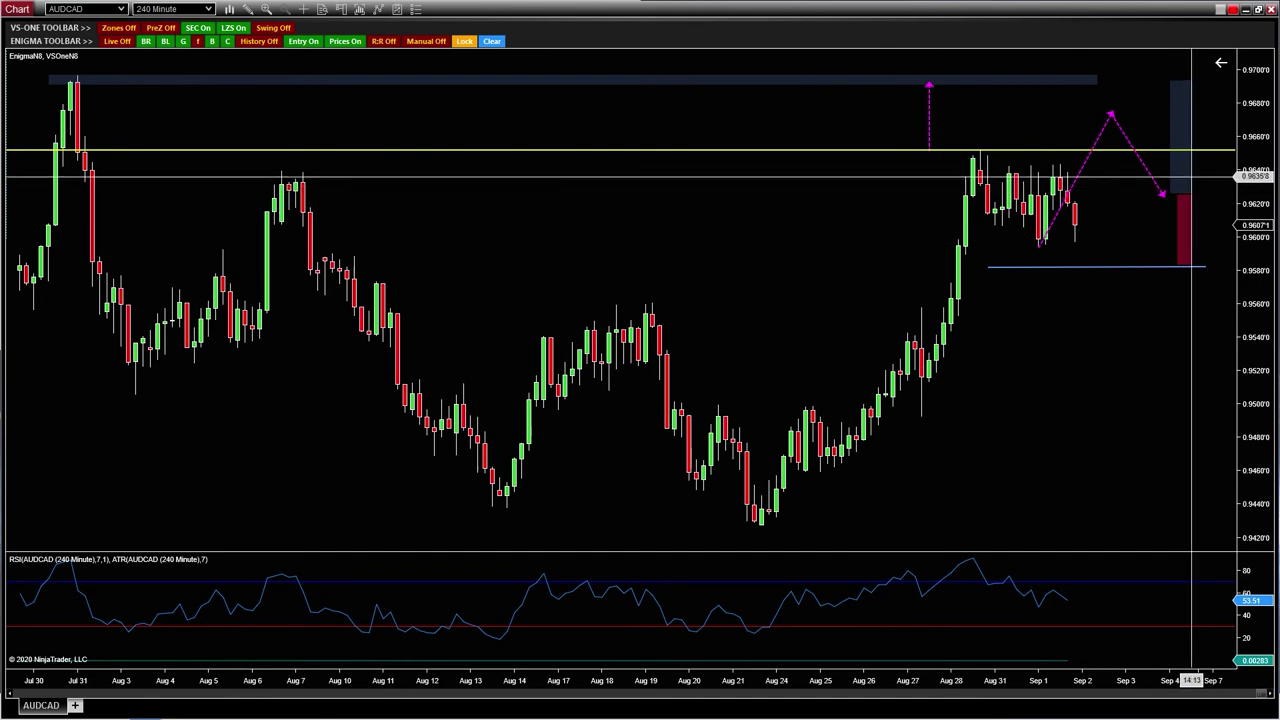
double_click(1190, 180)
click(777, 328)
click(740, 344)
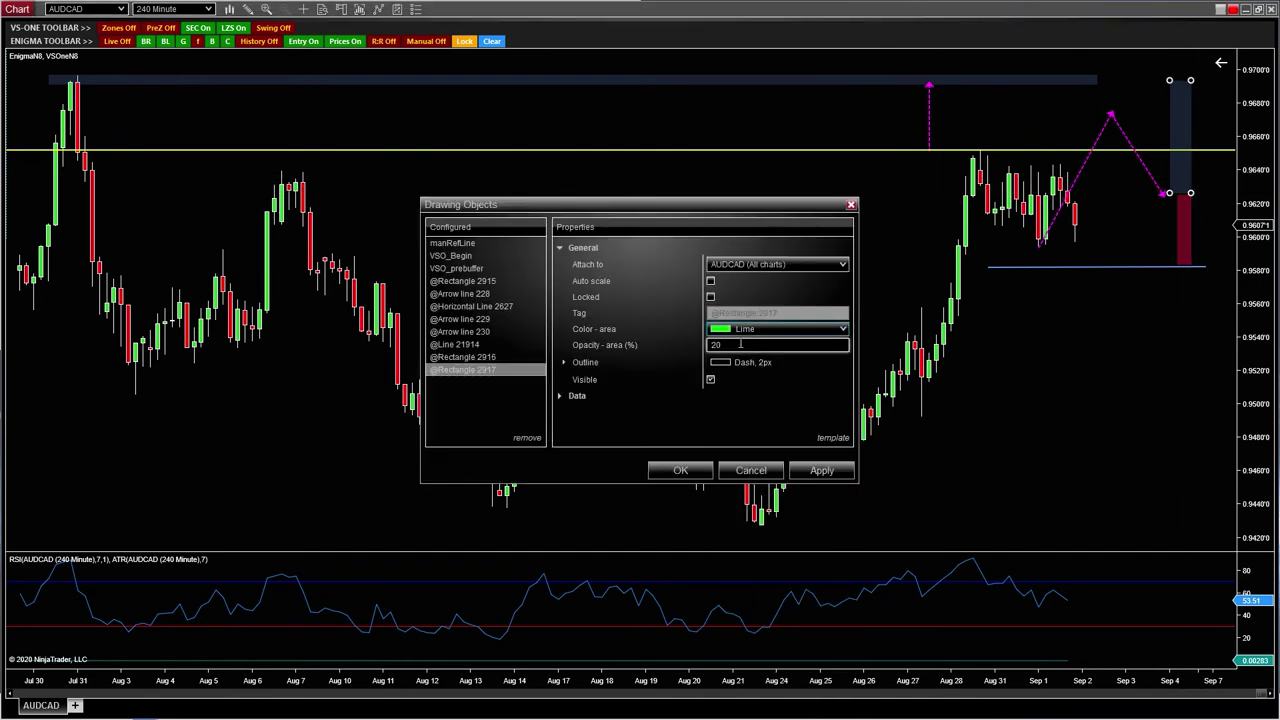
key(Return)
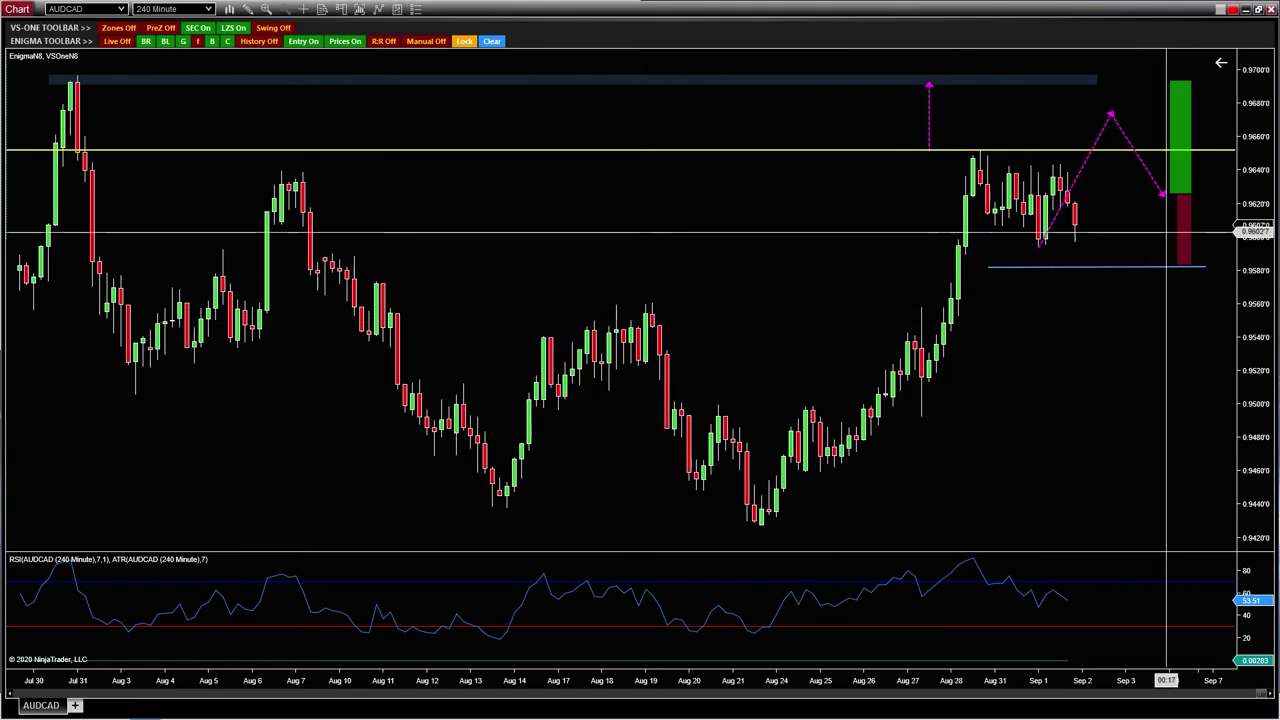
mouse_move(1184, 228)
mouse_down()
mouse_move(1200, 215)
mouse_move(1204, 157)
mouse_move(1228, 228)
mouse_move(1186, 226)
mouse_up()
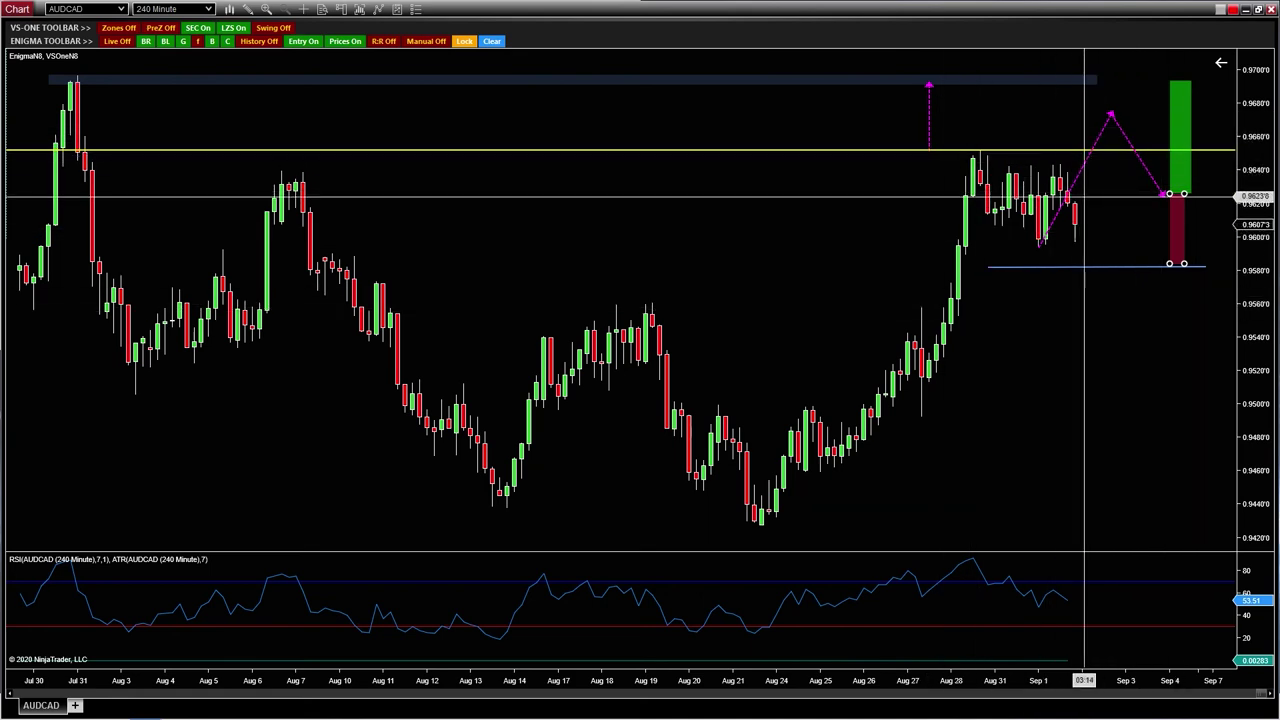
Delete the risk and reward boxes, the stop line, the 0.9652 level and all projection arrows, leaving only the upper zone.
key(Delete)
click(1134, 266)
key(Delete)
click(1178, 230)
key(Delete)
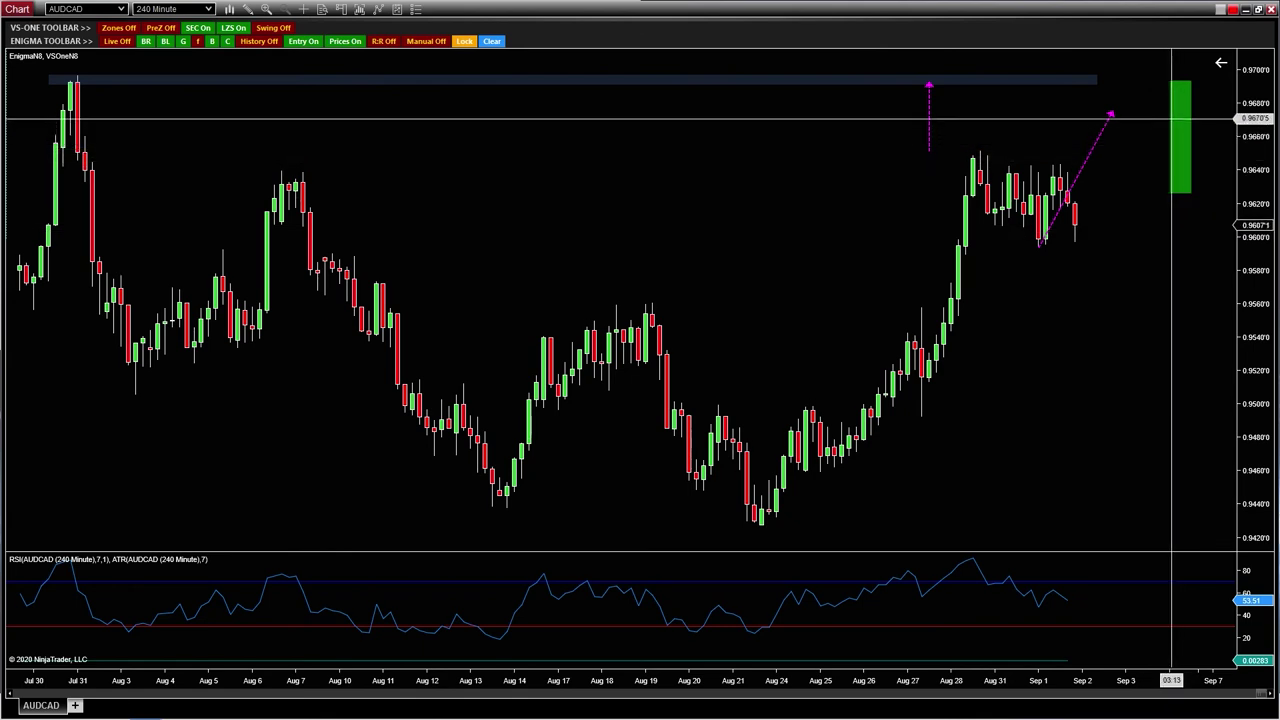
click(1178, 128)
key(Delete)
click(1098, 132)
key(Delete)
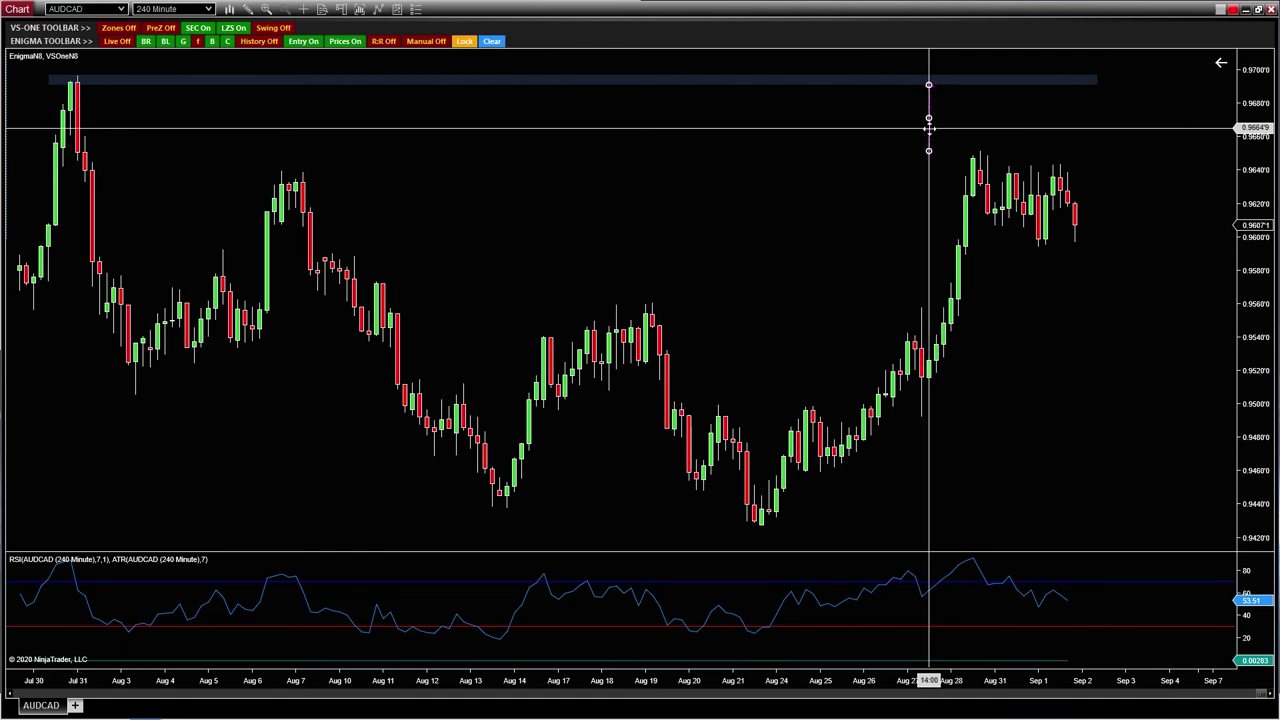
key(Delete)
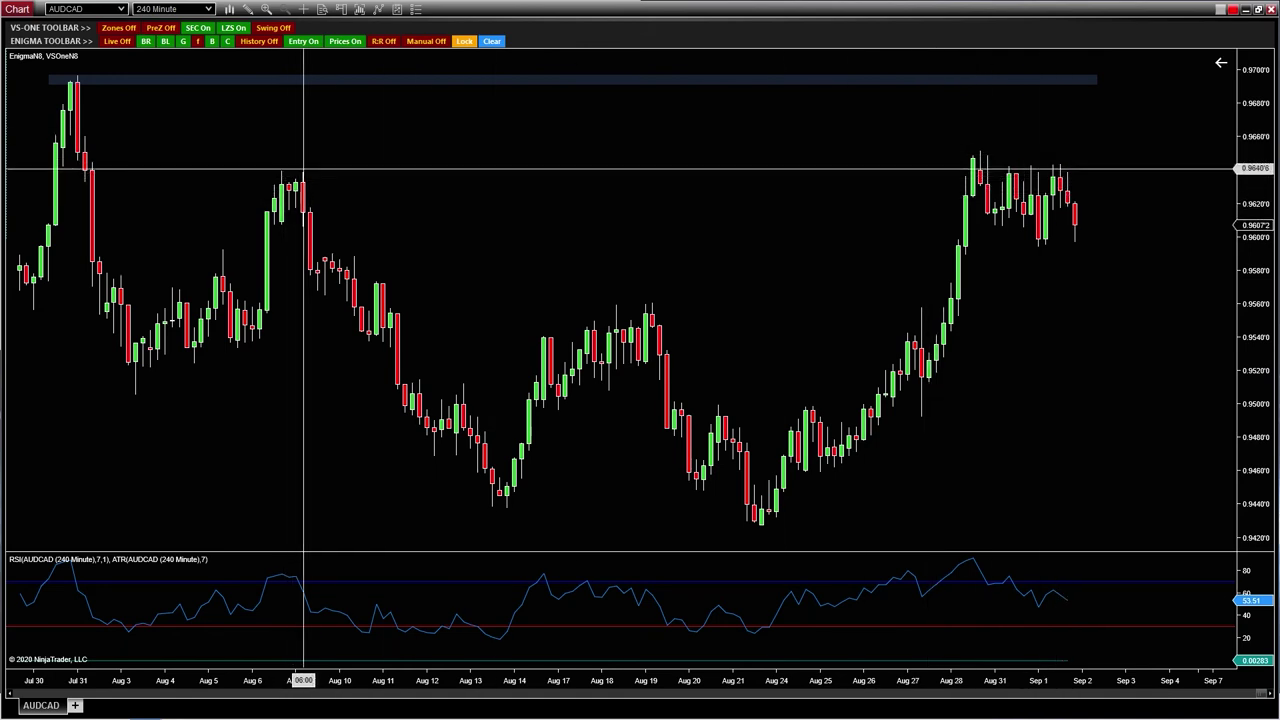
Maximize the AUDCAD 60-minute chart and draw a slightly descending line over the consolidation highs, from about 0.9647 to 0.9645.
double_click(1055, 12)
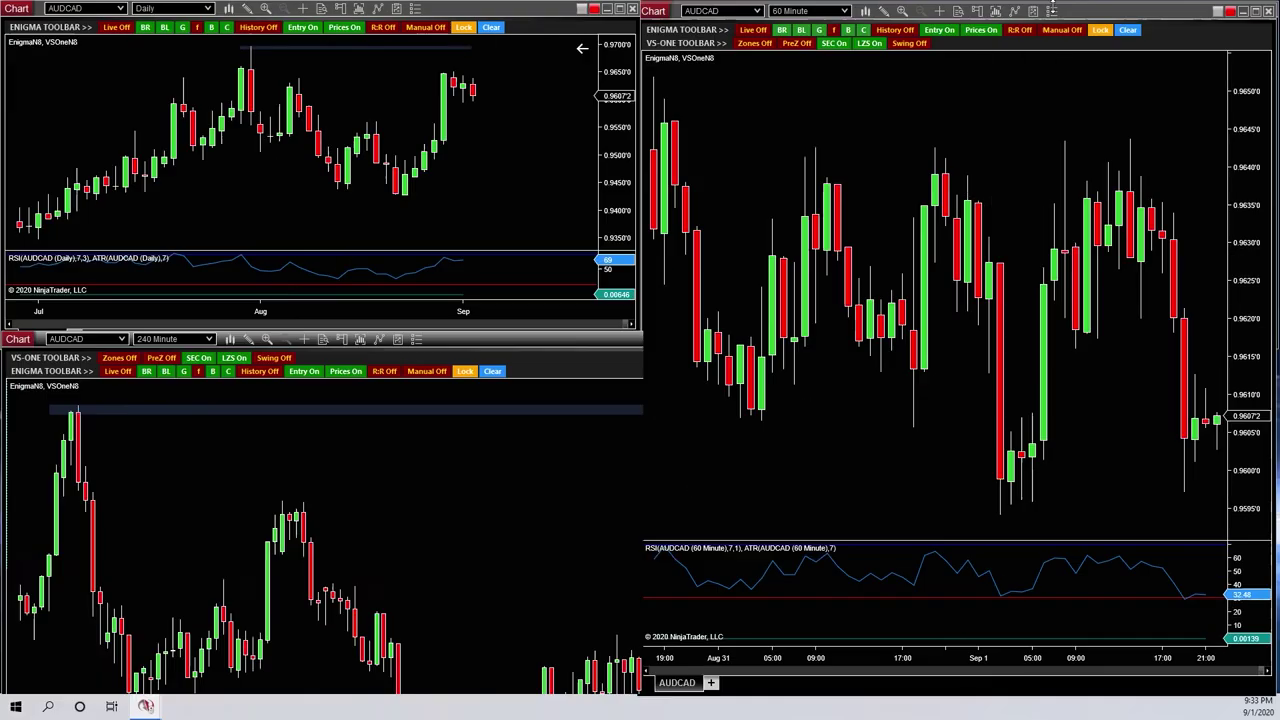
click(1256, 10)
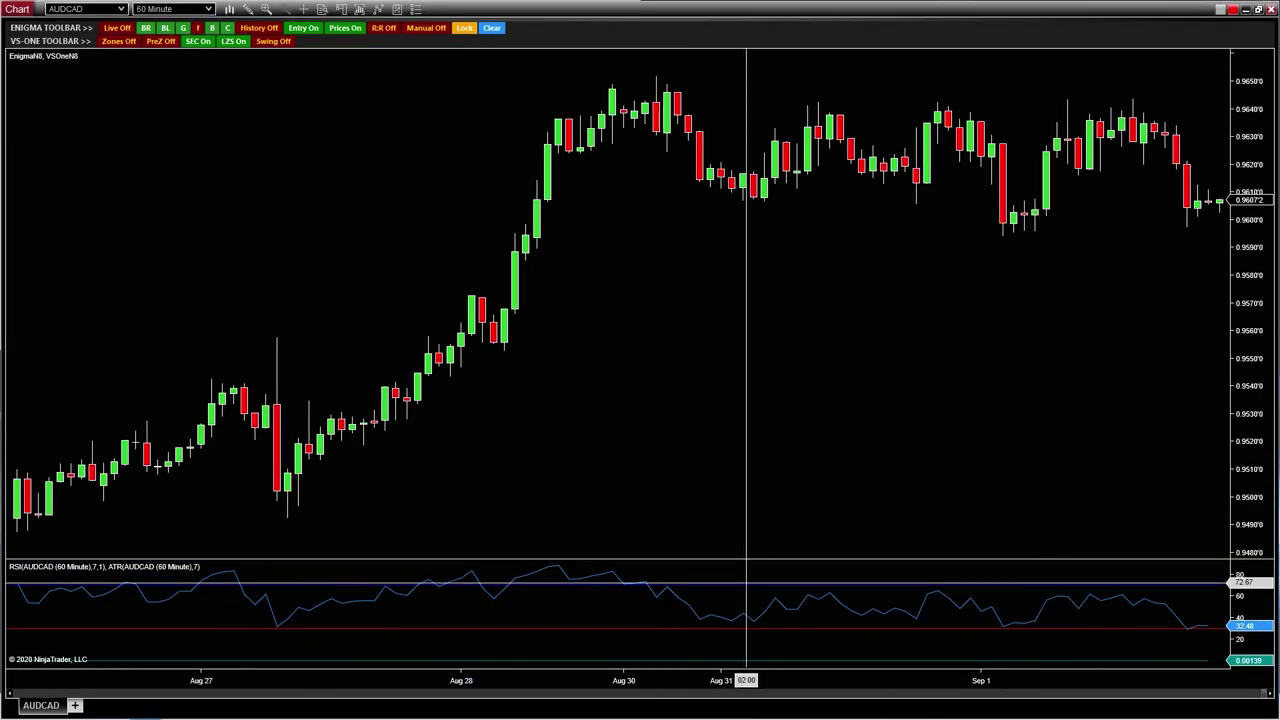
drag(776, 681, 894, 681)
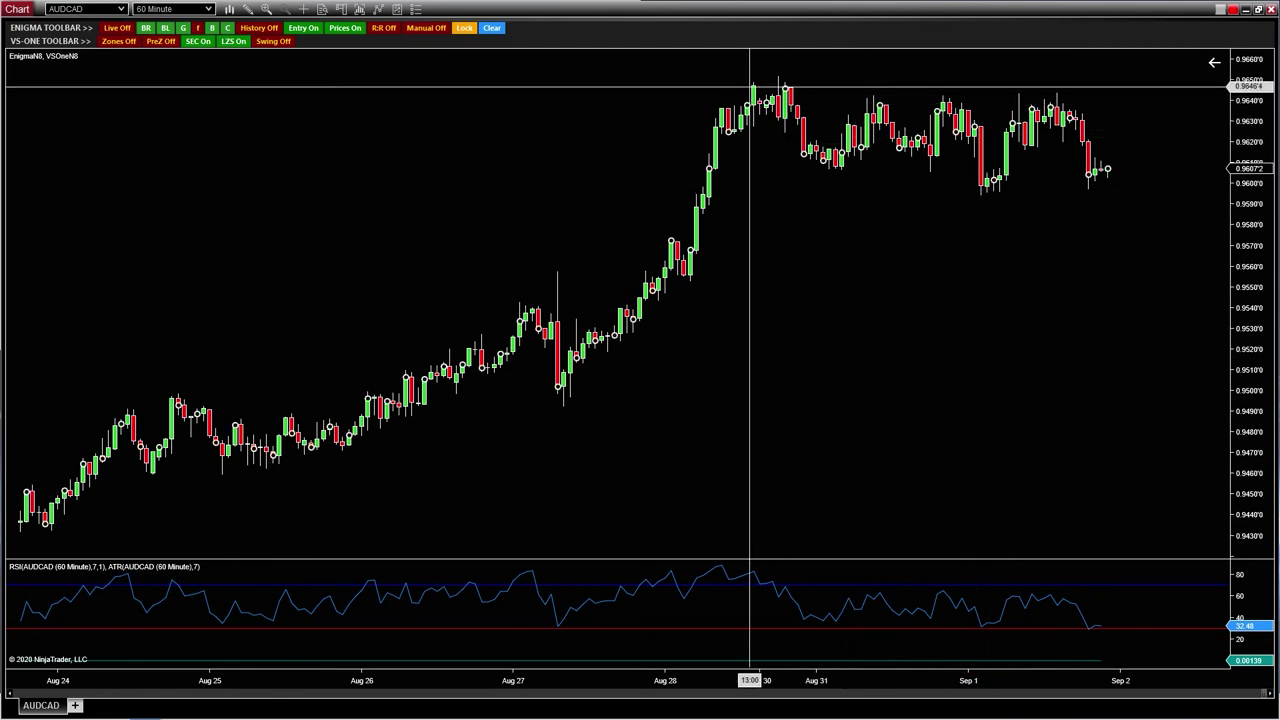
click(709, 85)
click(1157, 90)
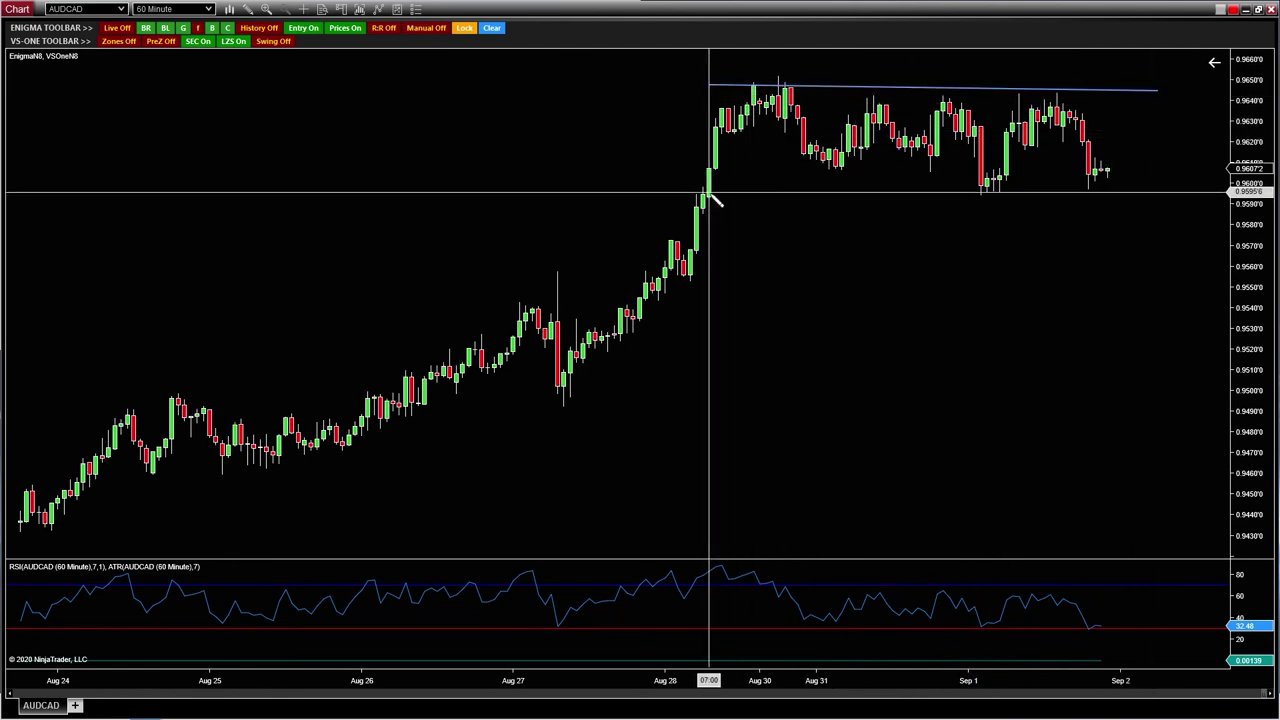
Draw a nearly flat line under the consolidation lows and adjust it to run from about 0.9600 to 0.9598.
click(741, 200)
click(1220, 191)
click(763, 200)
drag(763, 200, 752, 184)
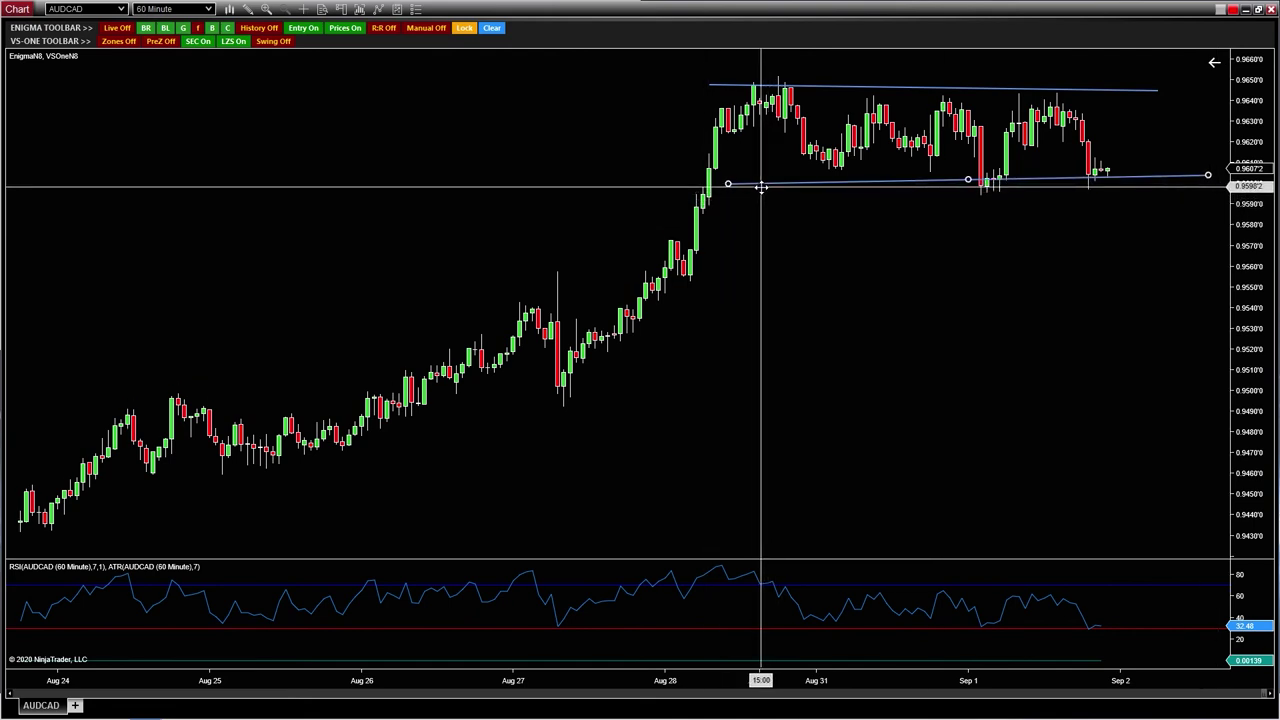
drag(1207, 175, 1213, 183)
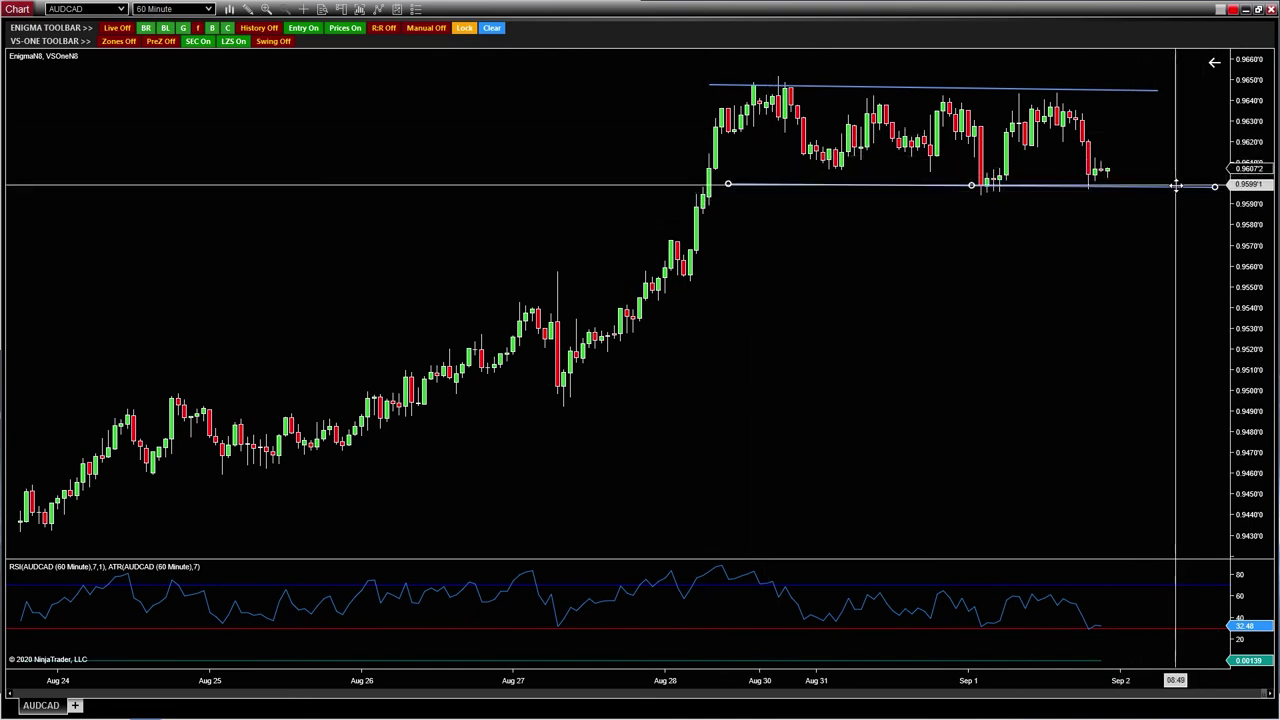
Draw projection arrows from the latest highs down to about 0.9566, up to 0.9608 and down to about 0.9540.
click(1056, 103)
click(1148, 255)
double_click(1196, 172)
scroll(1130, 217, down, 3)
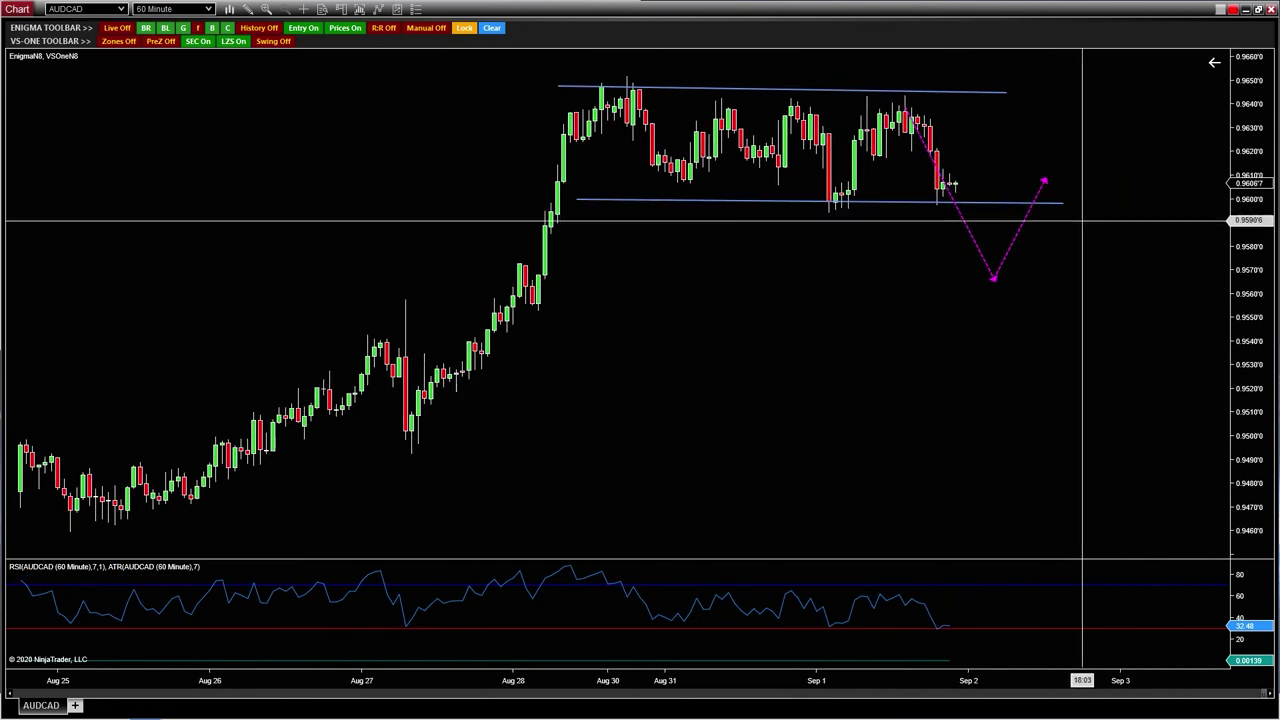
click(1043, 182)
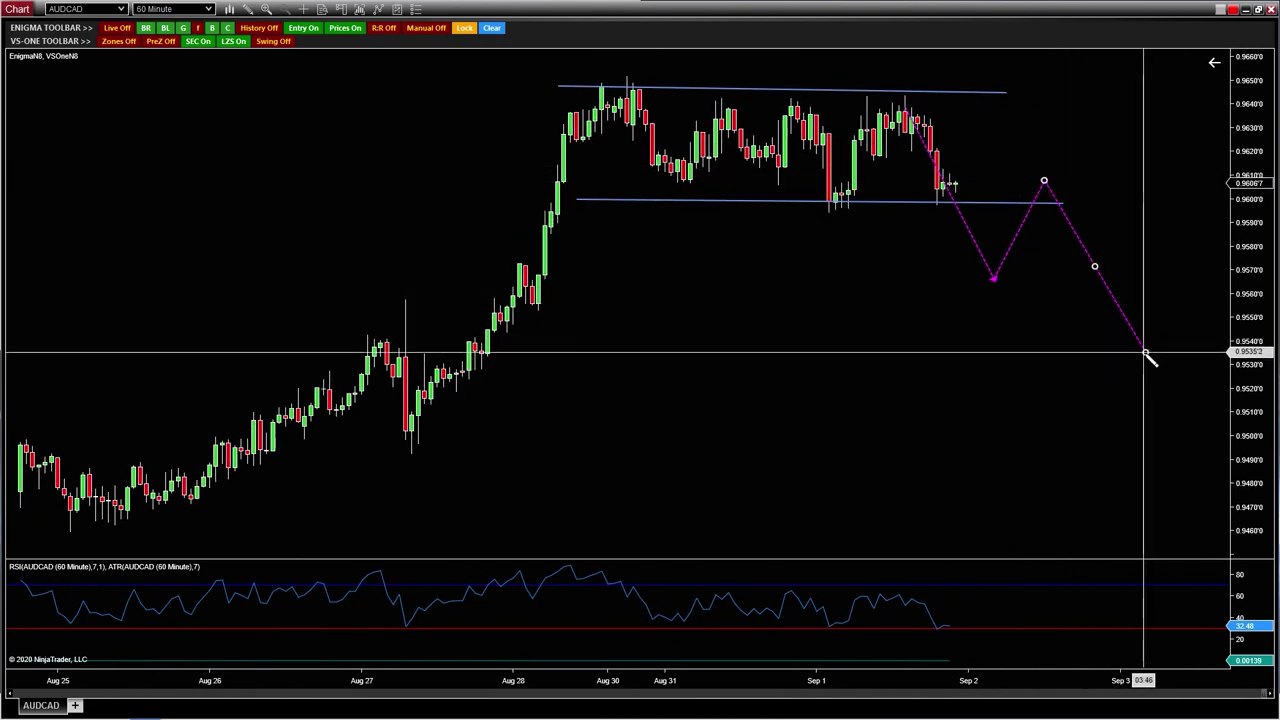
double_click(1124, 343)
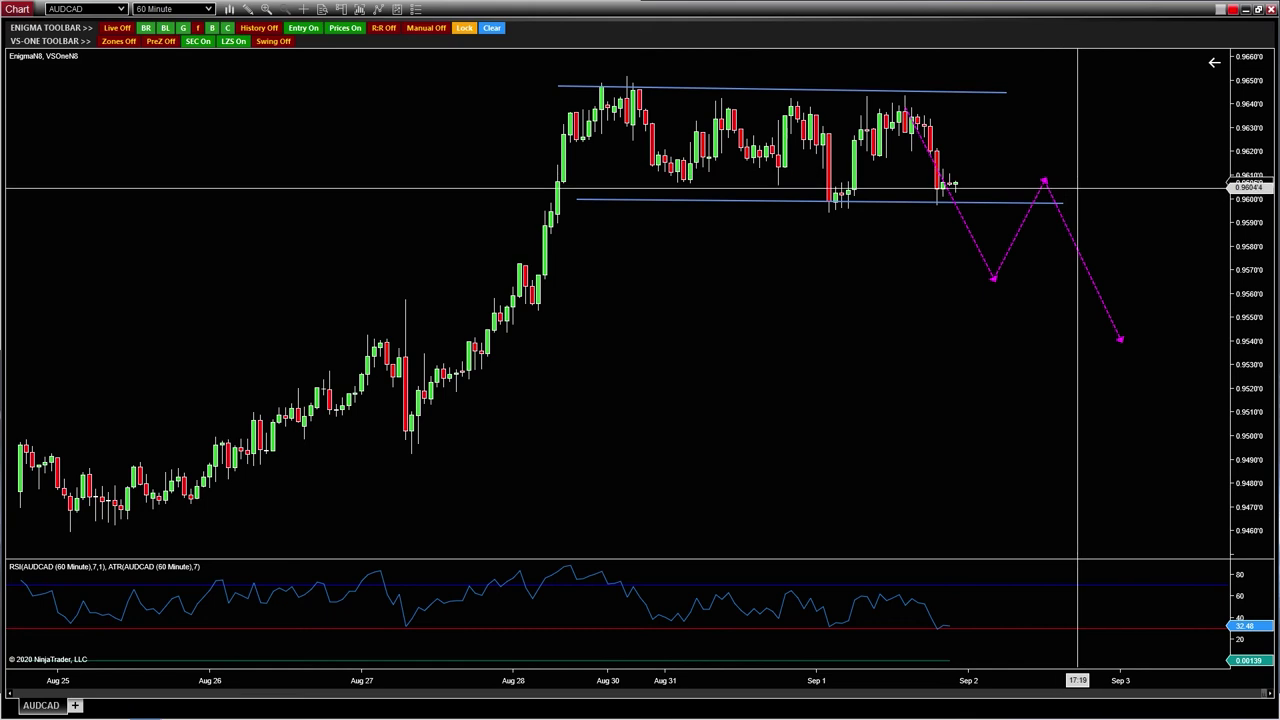
Switch to the USDJPY daily chart and draw a line over the August highs near 107.1 and a rising line beneath the lows.
double_click(801, 9)
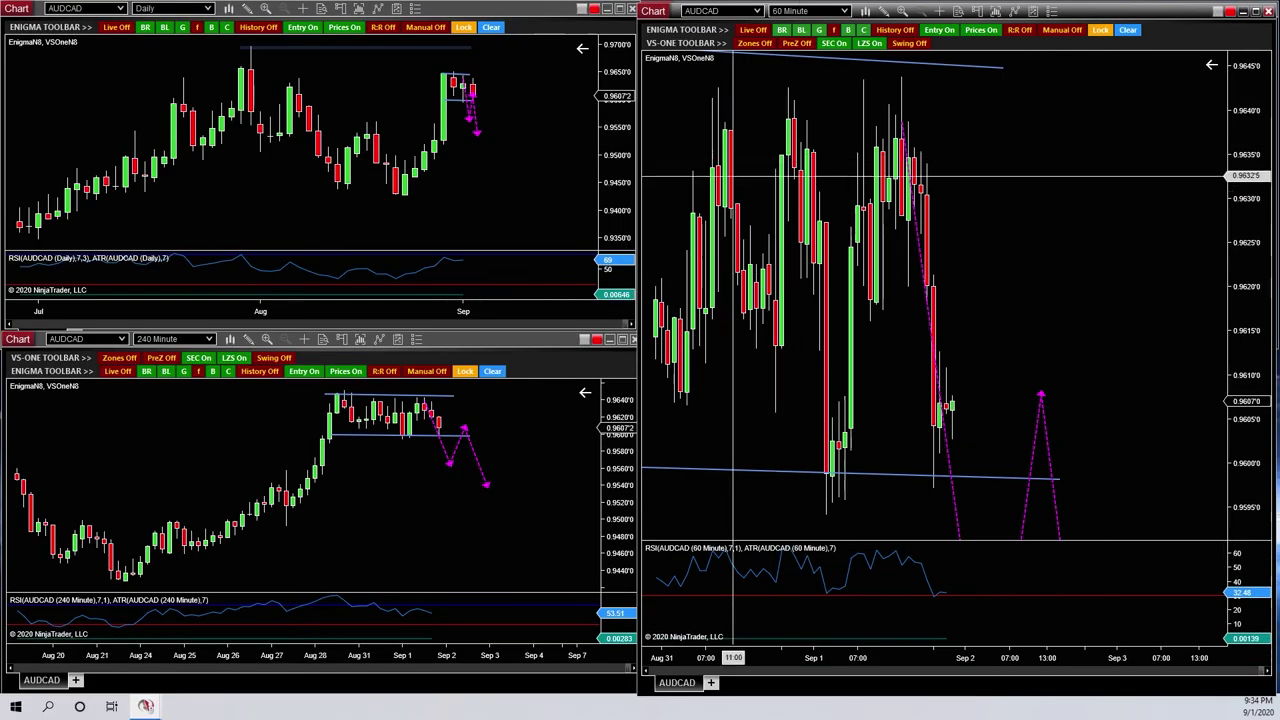
click(611, 341)
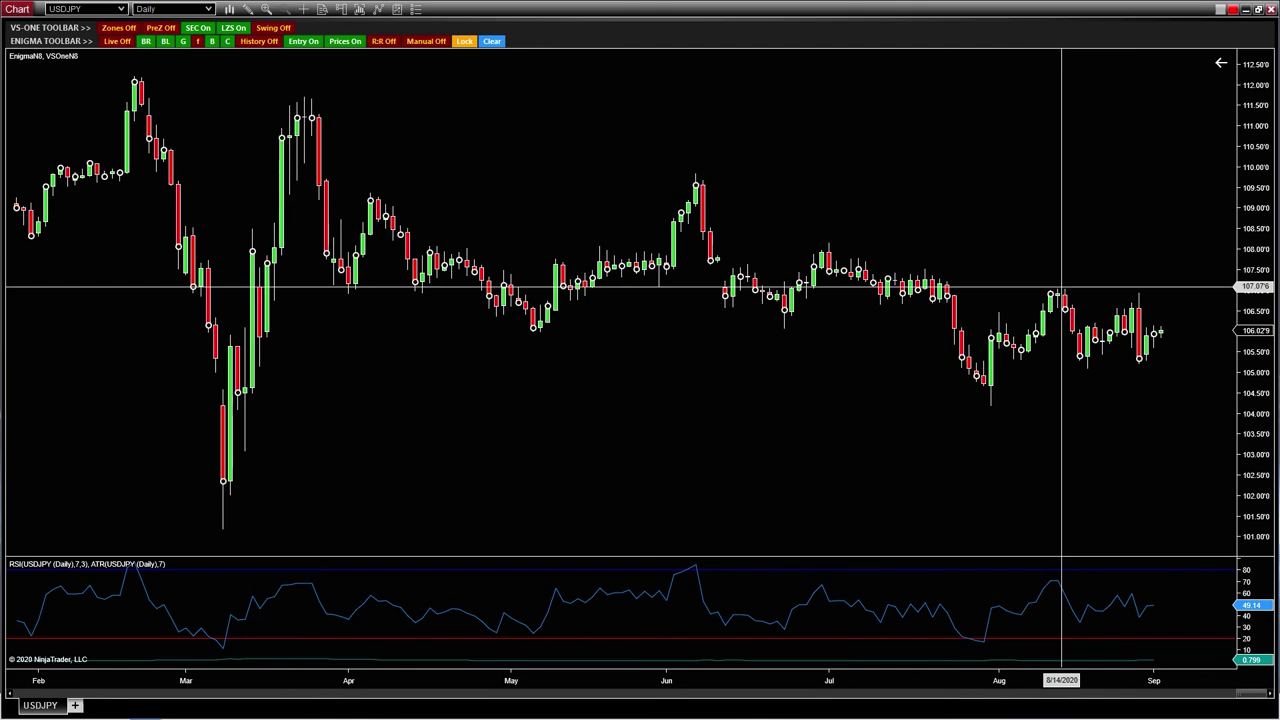
click(1153, 287)
mouse_move(997, 420)
mouse_down()
mouse_move(1166, 366)
mouse_move(1195, 343)
mouse_up()
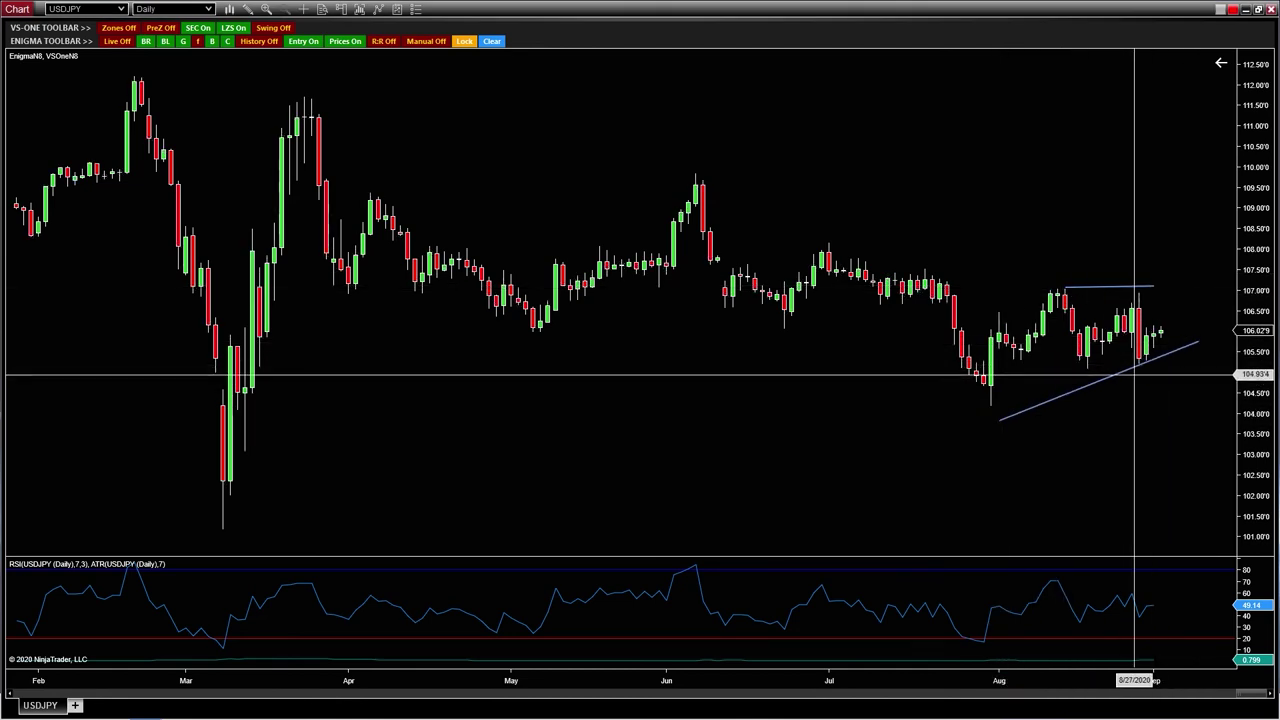
Delete the daily chart's rising line, then maximize the USDJPY 240-minute chart and delete the line near 107.1.
key(Delete)
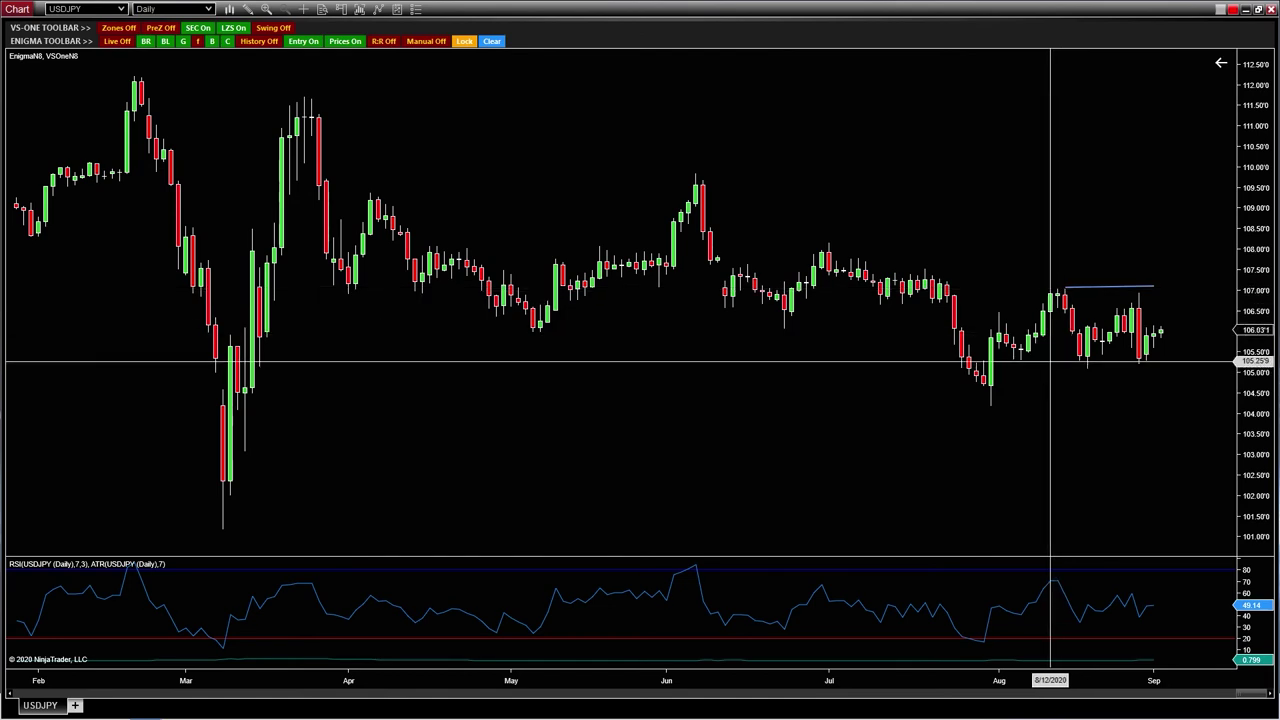
double_click(793, 20)
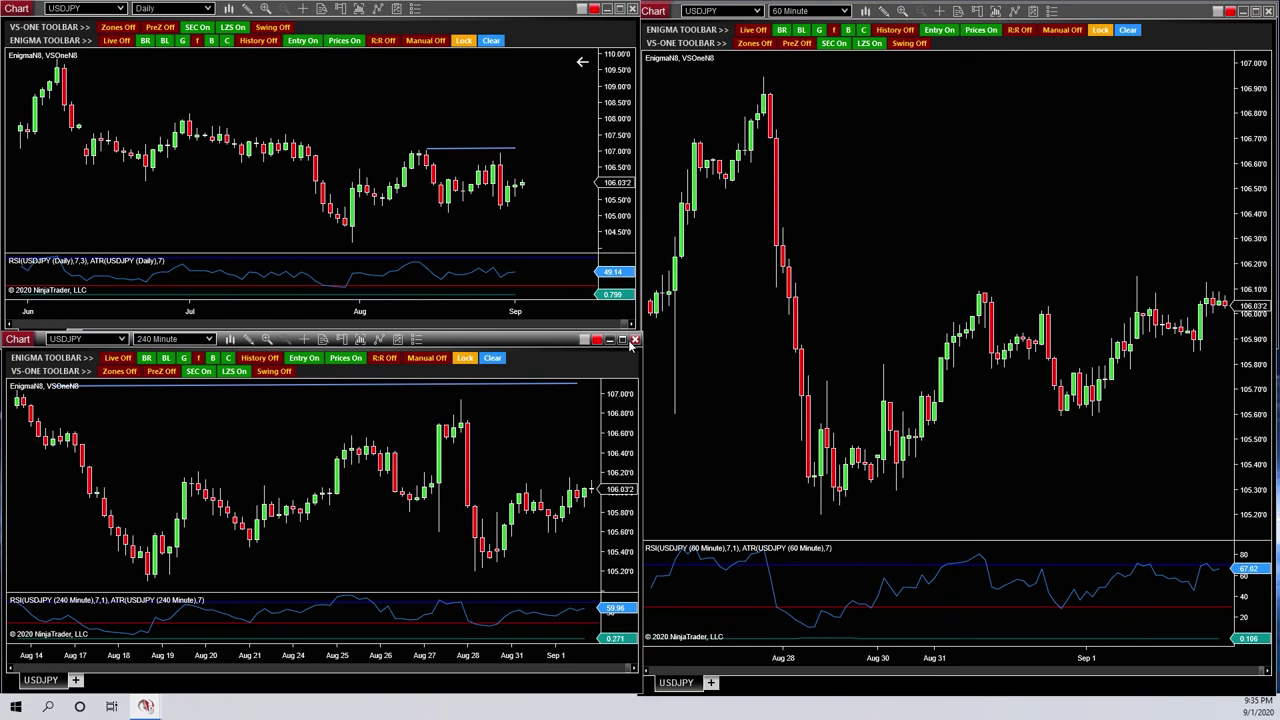
click(623, 341)
click(766, 66)
key(Delete)
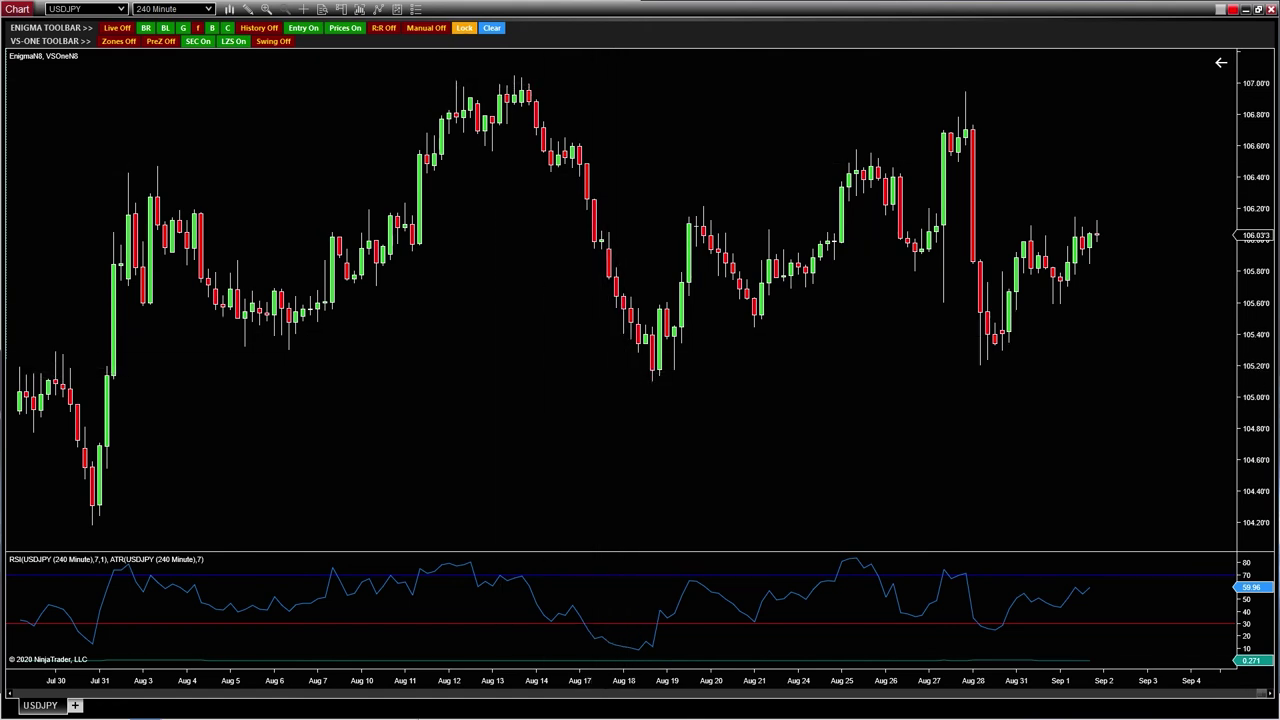
Draw a resistance zone across the mid-August and late-August highs, extending past the current price, about 107.06 to 106.91.
drag(430, 680, 514, 680)
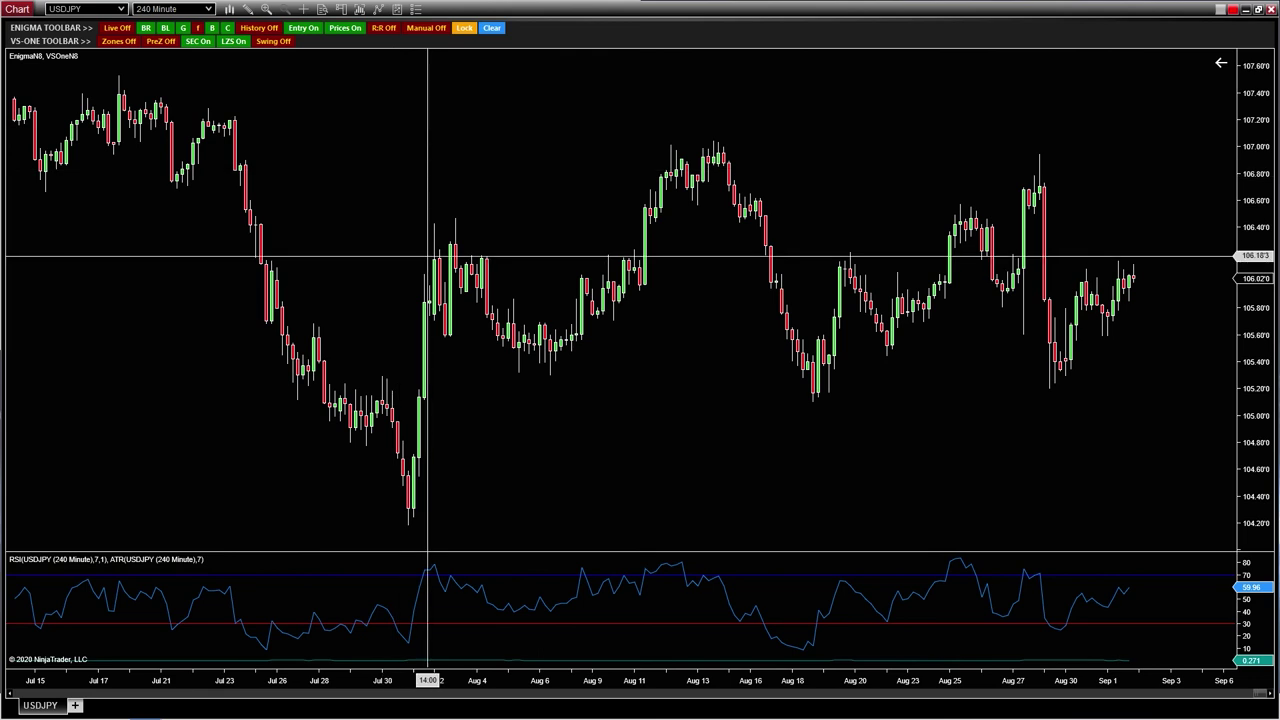
click(518, 140)
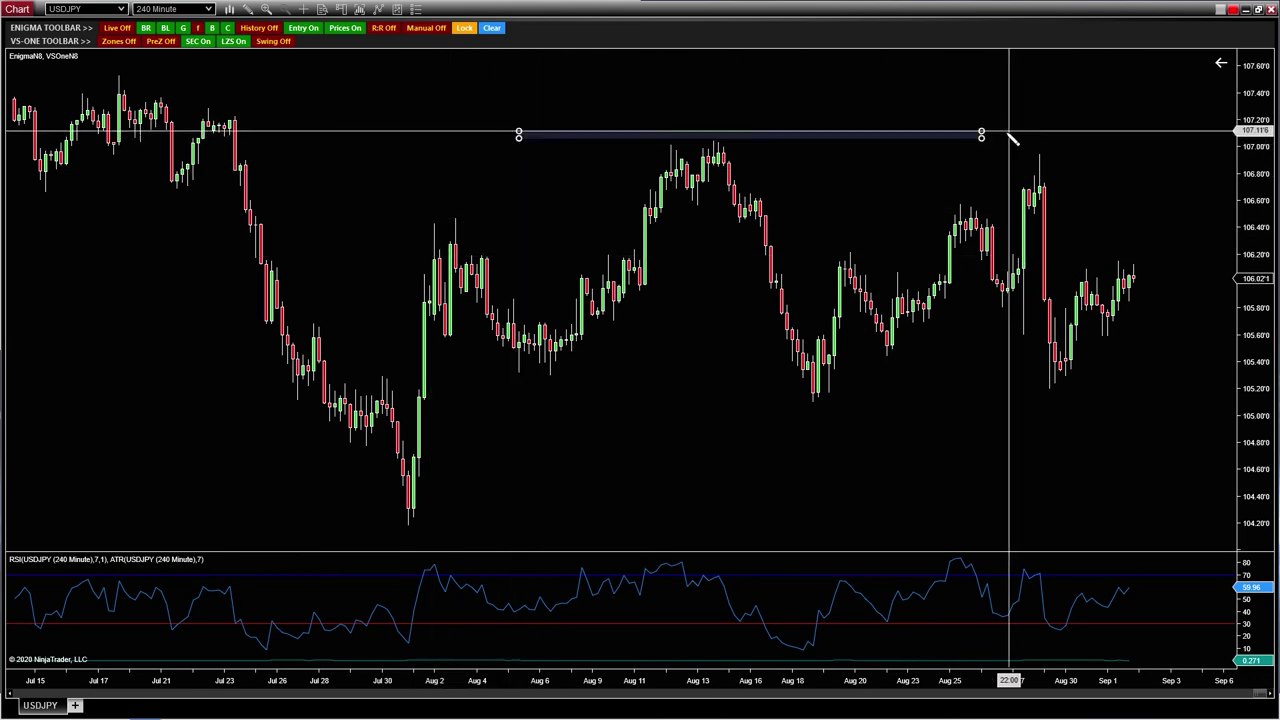
click(1229, 157)
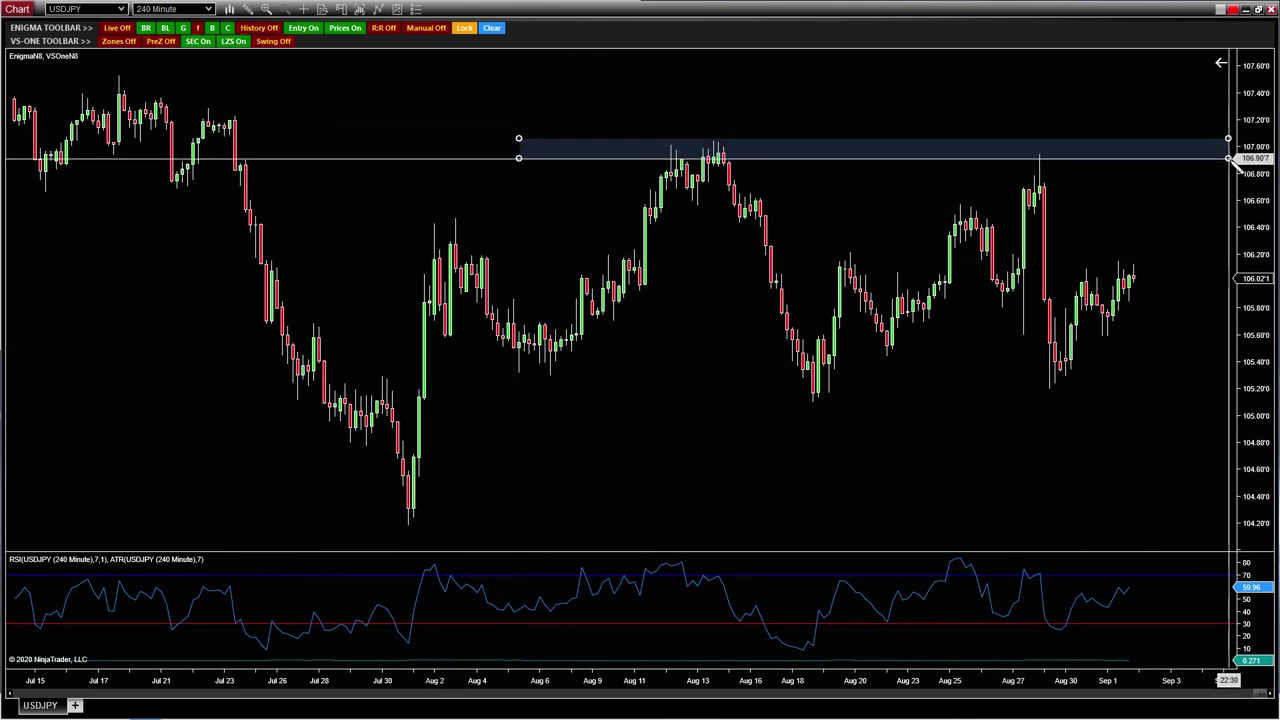
Set the area color of the upper resistance zone to Crimson.
double_click(1125, 150)
click(778, 329)
click(766, 362)
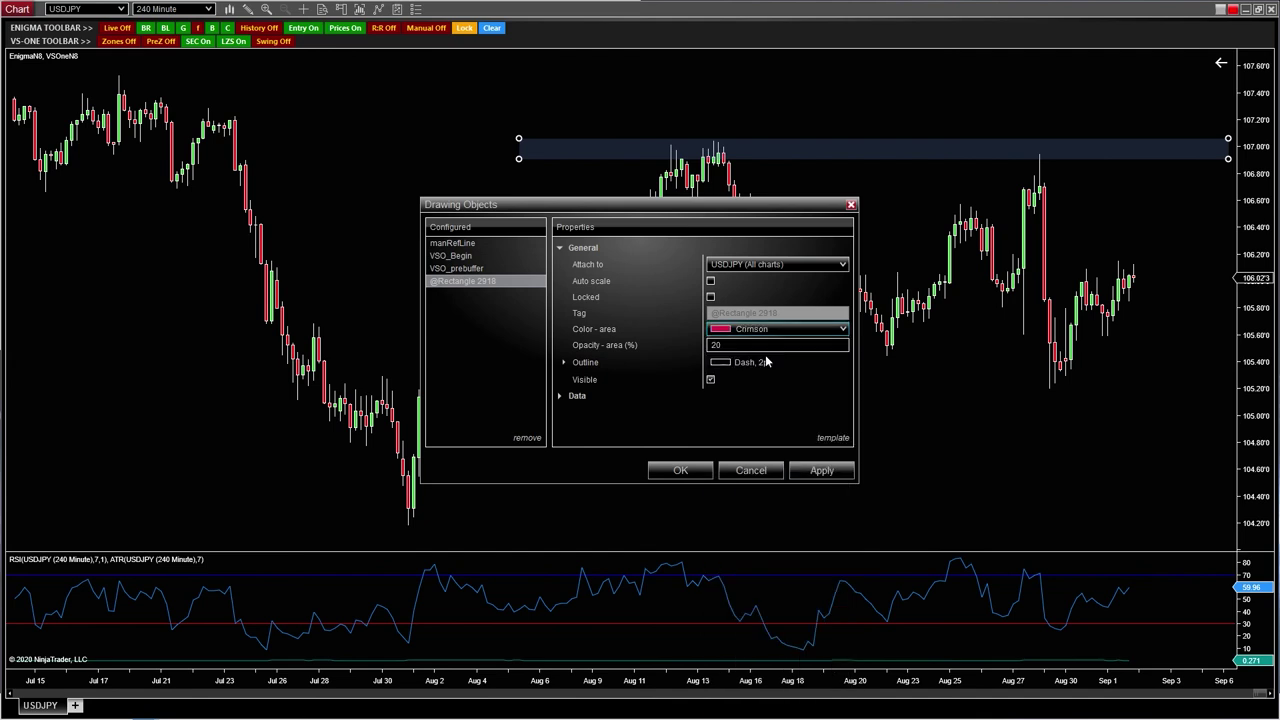
click(680, 471)
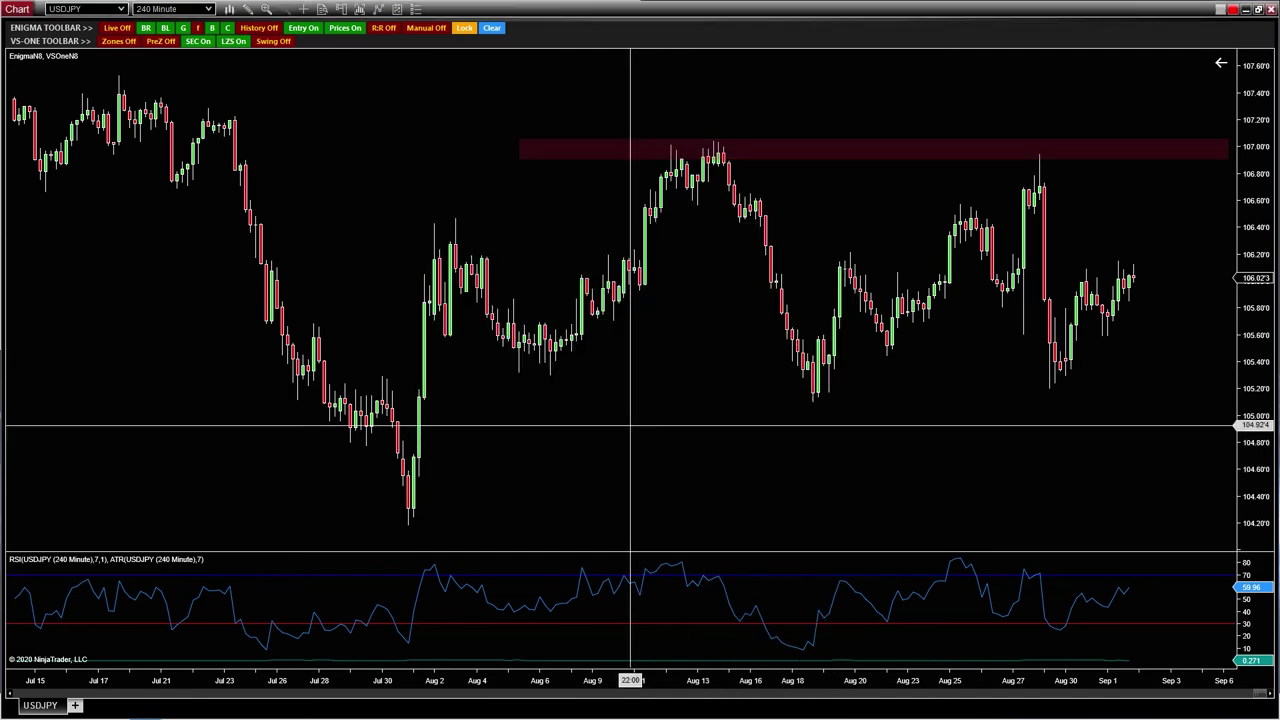
Draw a support zone across the mid-August and late-August lows, about 105.08 to 105.22, and color its area Lime.
click(551, 402)
click(1230, 386)
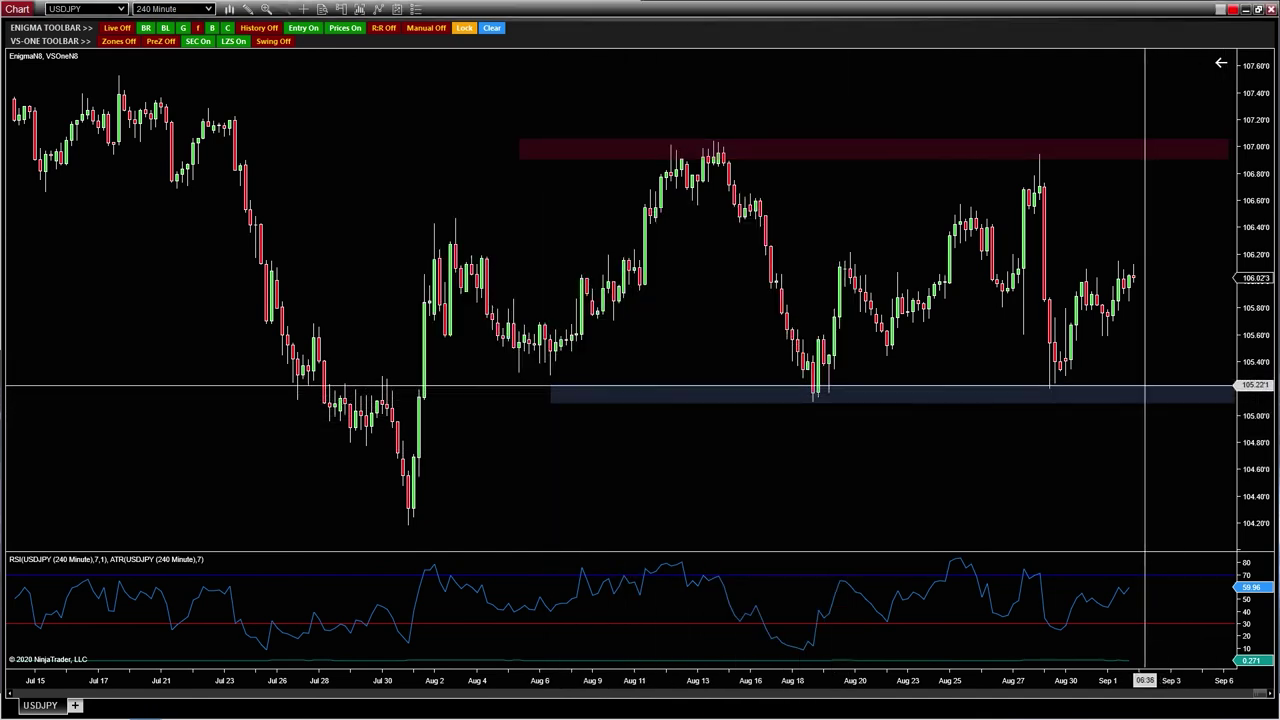
double_click(1146, 390)
click(829, 331)
click(766, 362)
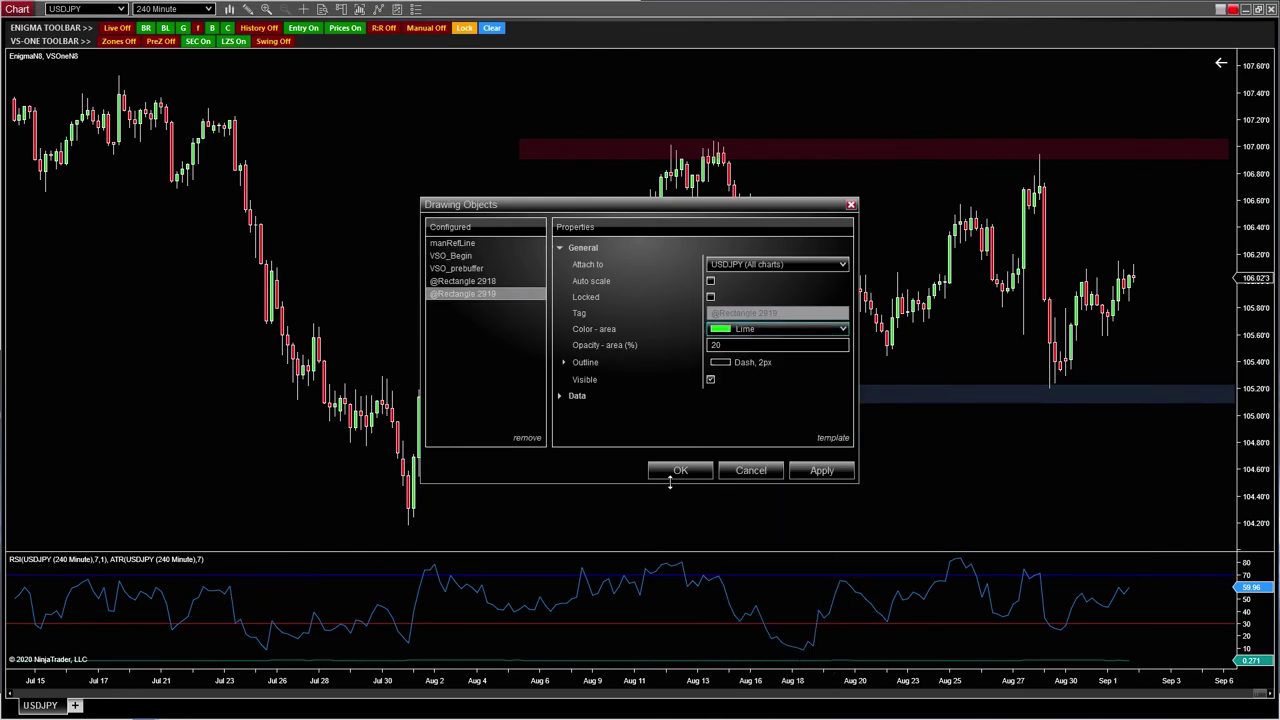
click(676, 471)
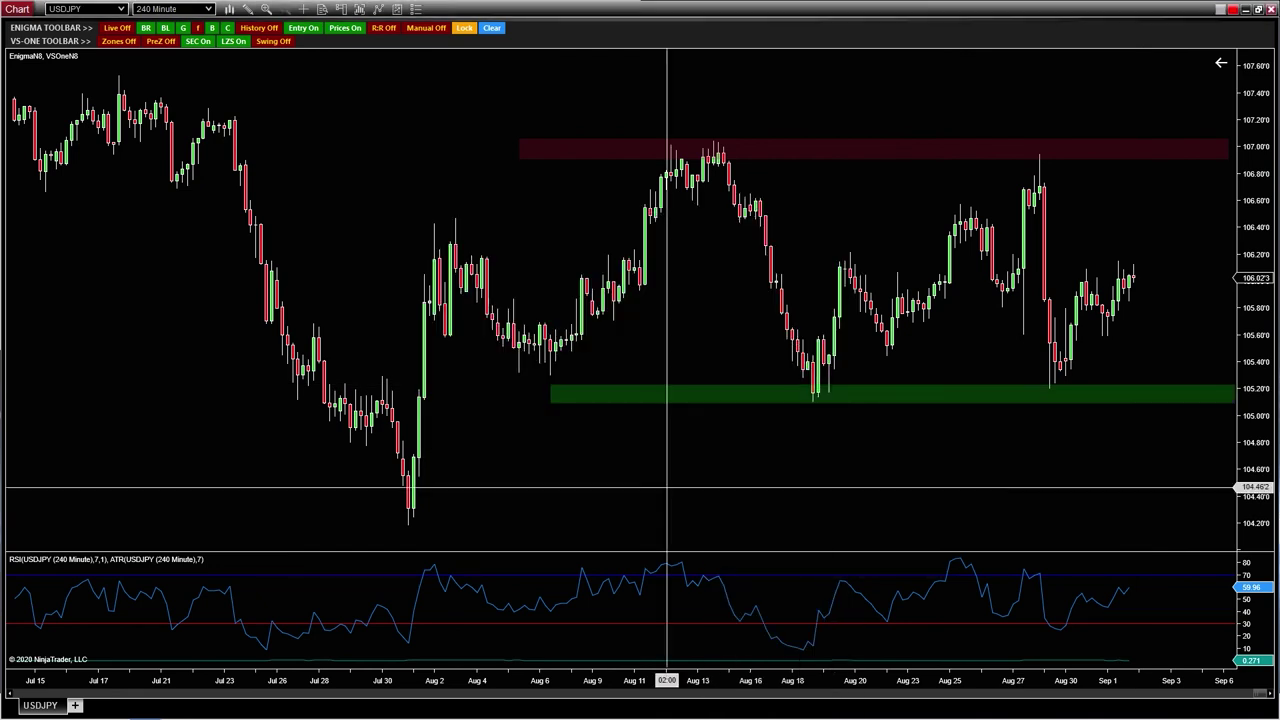
Draw a lower support zone from the end-of-July low, about 104.18 to 104.36, and color its area Lime.
click(340, 525)
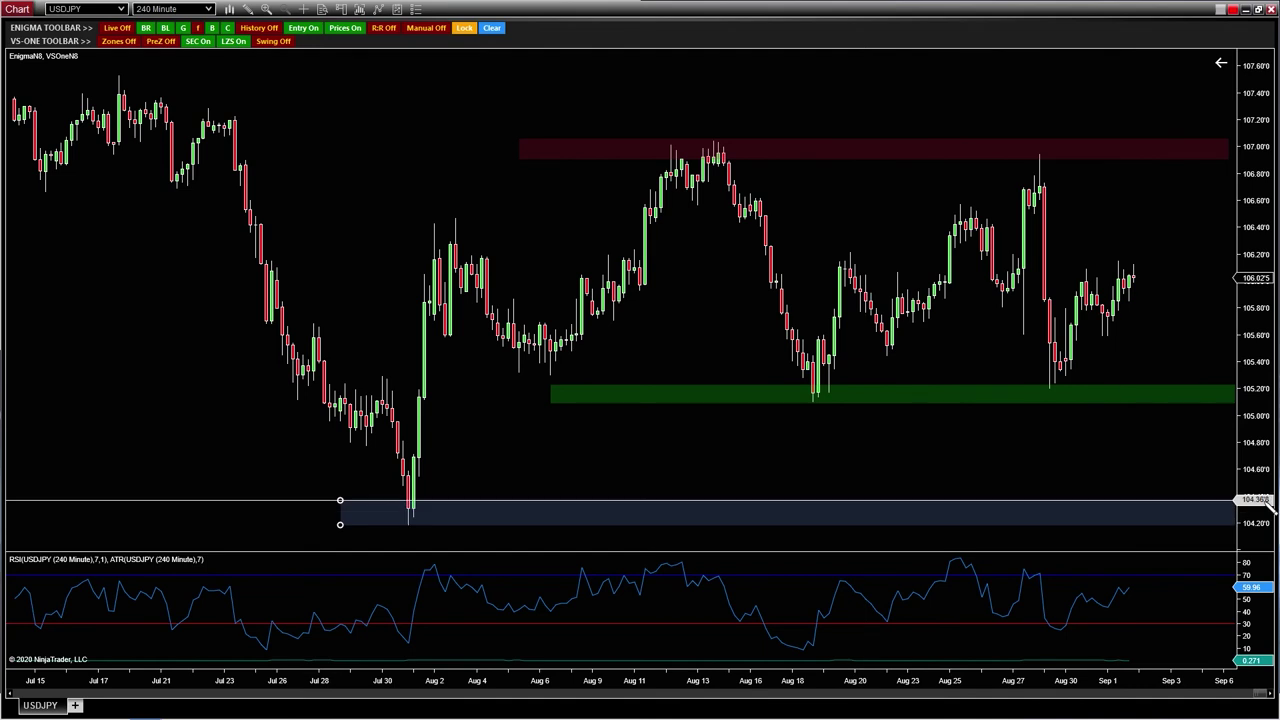
double_click(1029, 510)
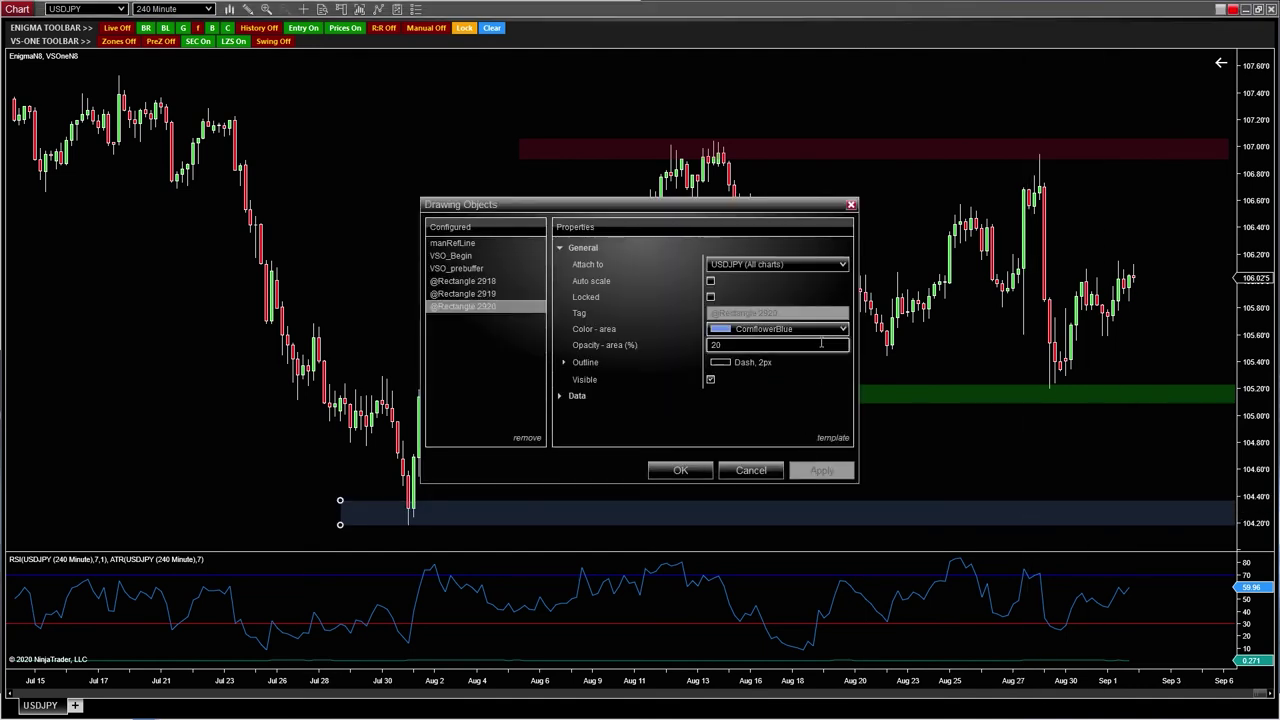
click(816, 330)
click(750, 344)
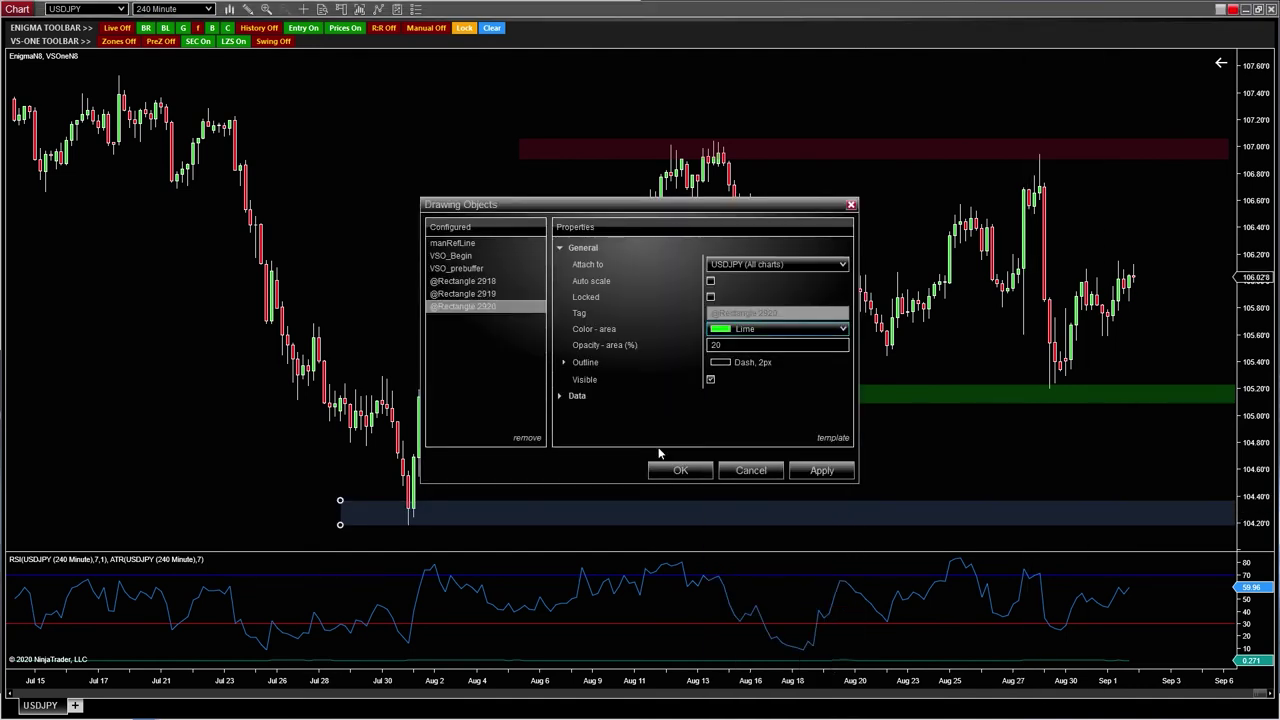
click(679, 470)
Restore the 240-minute chart to its normal size and maximize the USDJPY 60-minute chart.
scroll(970, 346, down, 5)
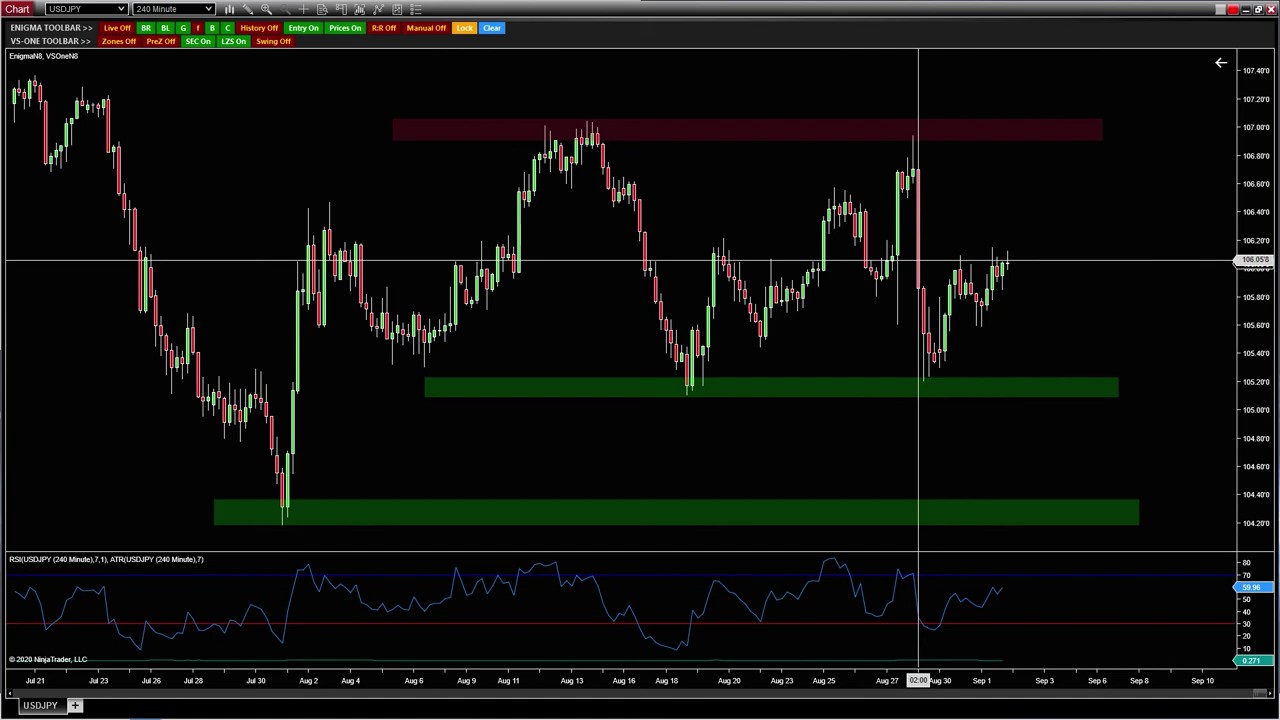
double_click(950, 16)
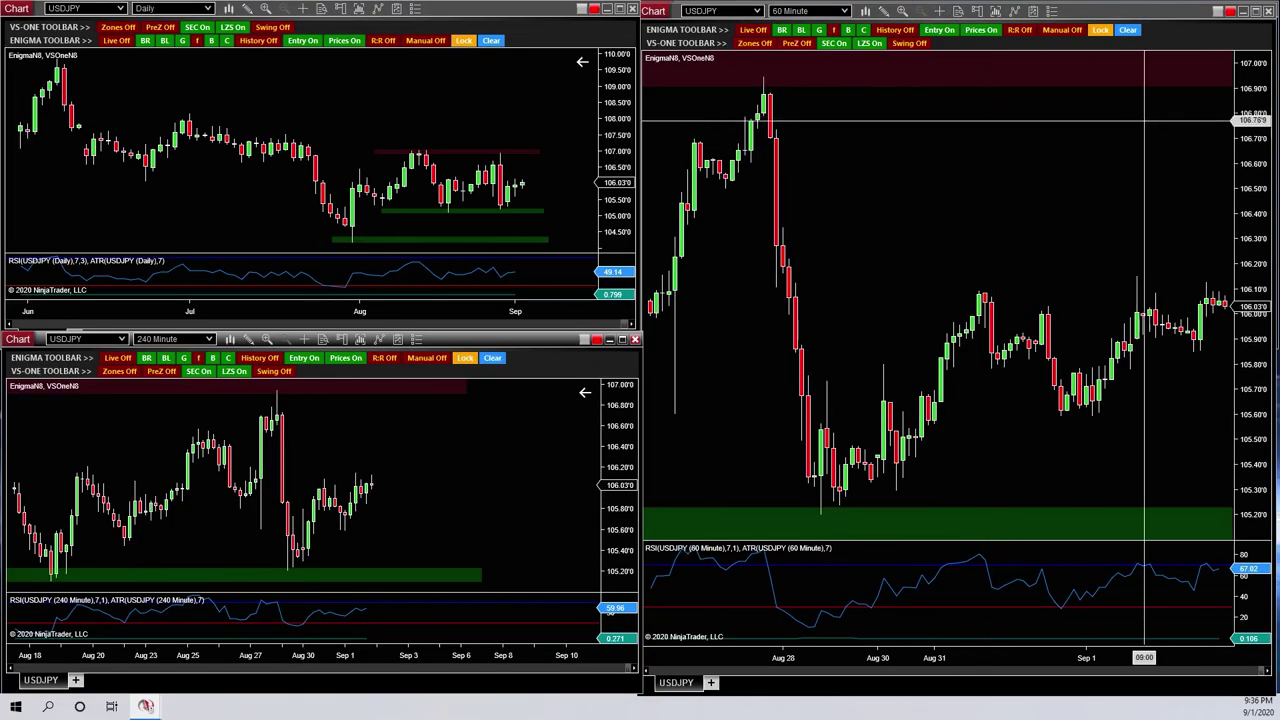
click(1256, 12)
scroll(1057, 400, down, 3)
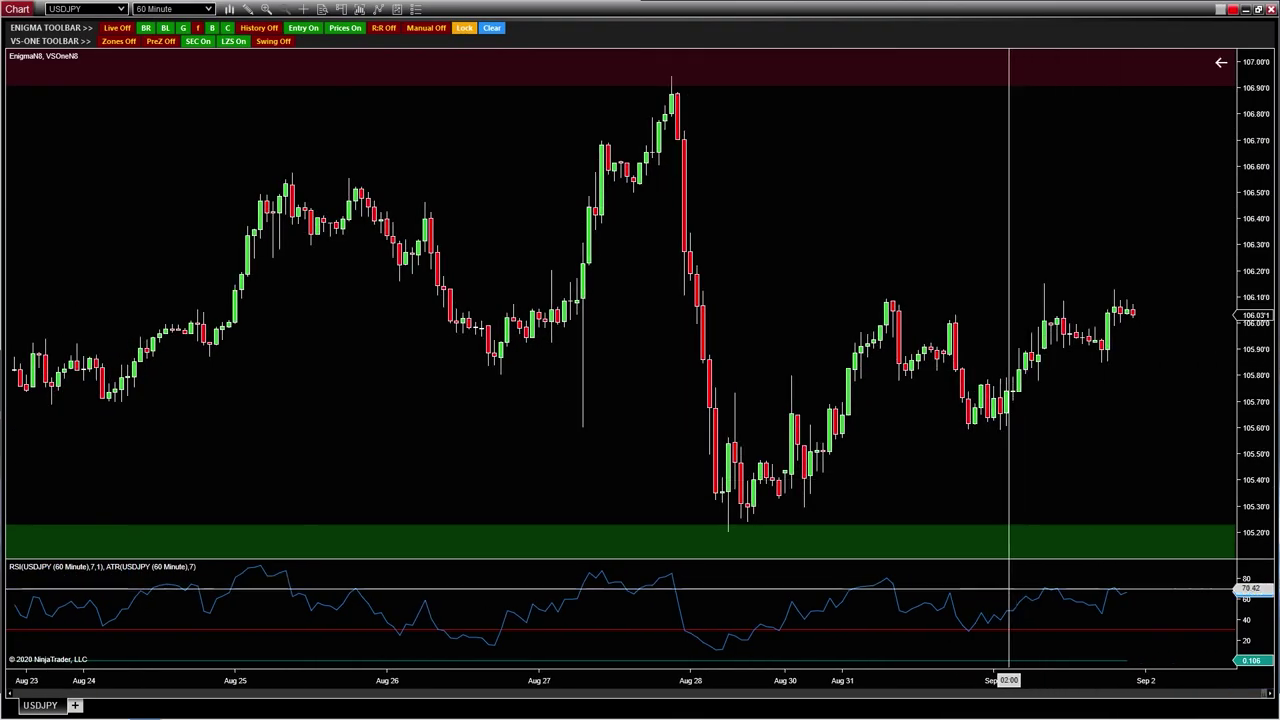
drag(857, 686, 946, 684)
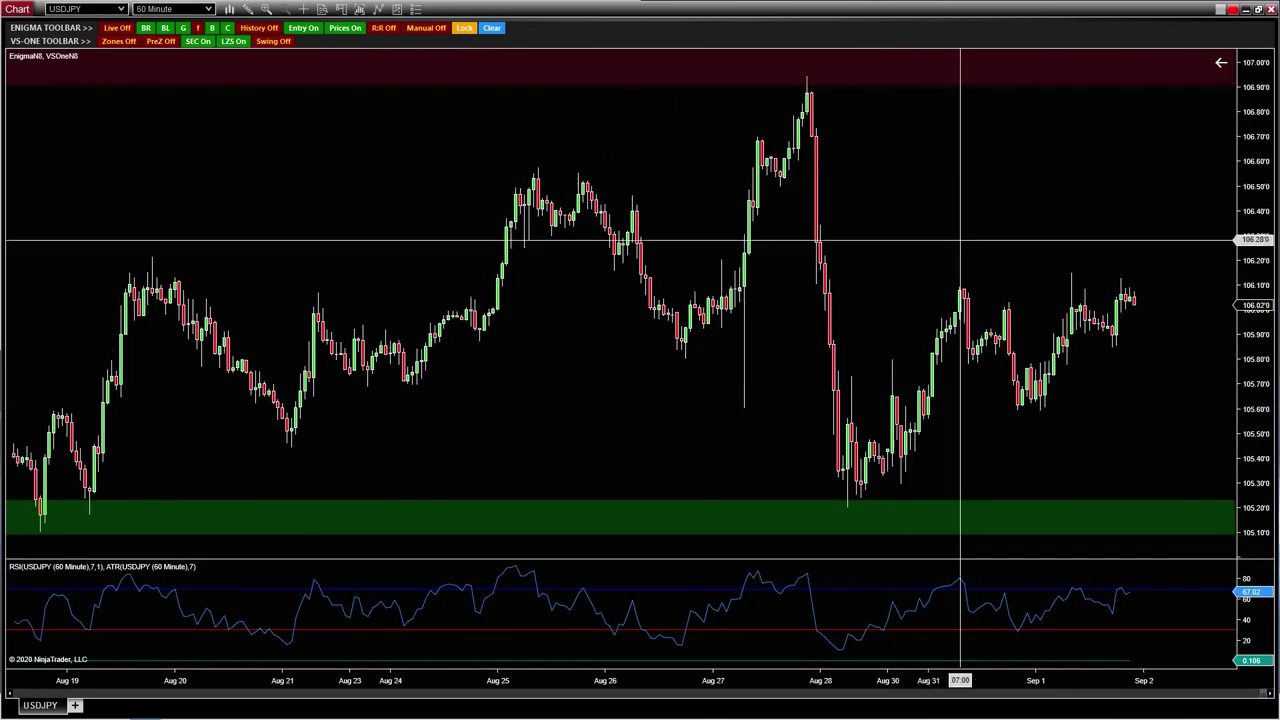
Try Fibonacci retracements over the August 28 decline and over the rise up to September 1, deleting each one.
drag(735, 76, 1094, 508)
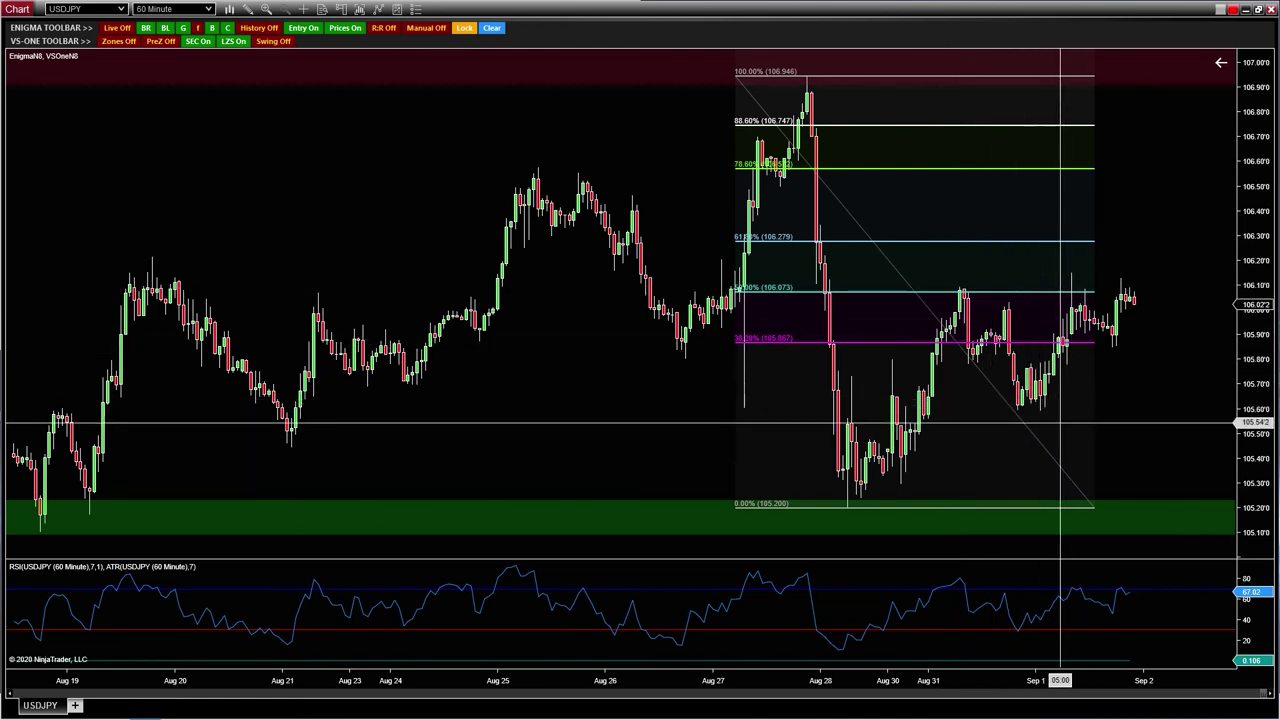
click(1035, 442)
key(Delete)
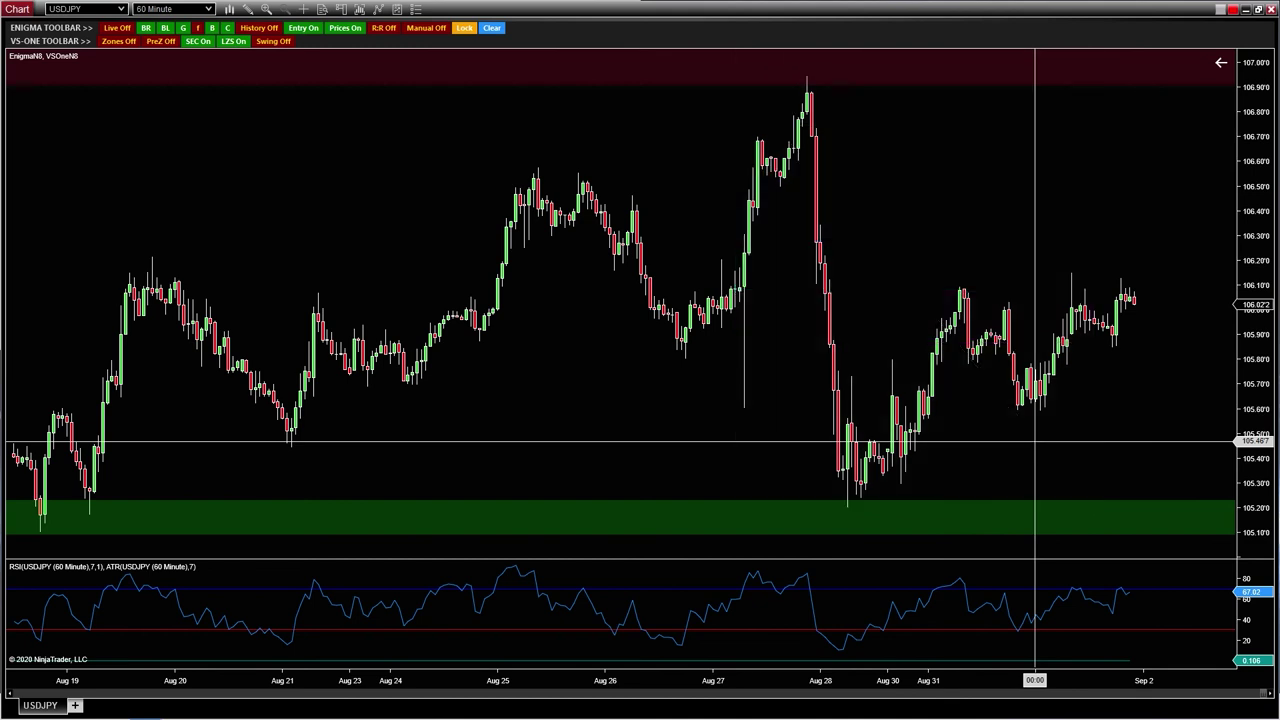
drag(784, 506, 1121, 287)
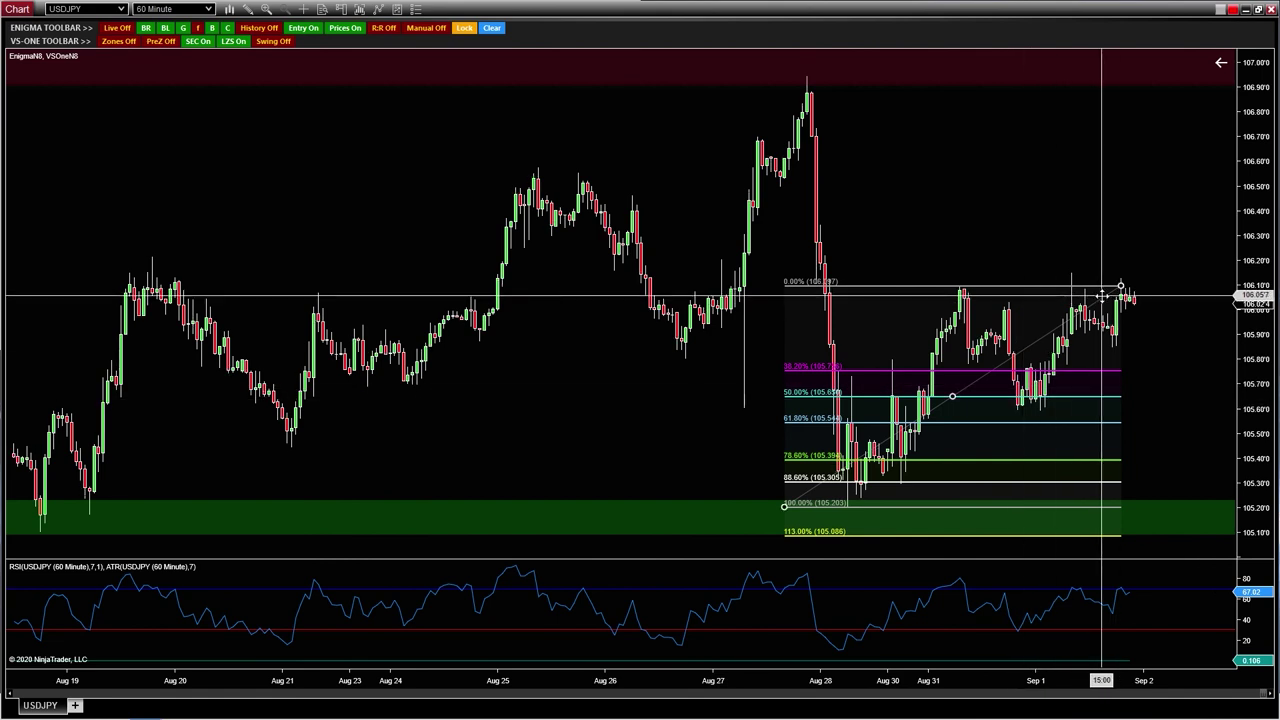
key(Delete)
Draw a Fibonacci retracement over the August 28 decline and a harmonic pattern along the swings, ending at the 88.6% level.
mouse_move(730, 76)
mouse_down()
mouse_move(1251, 528)
mouse_move(1170, 505)
mouse_up()
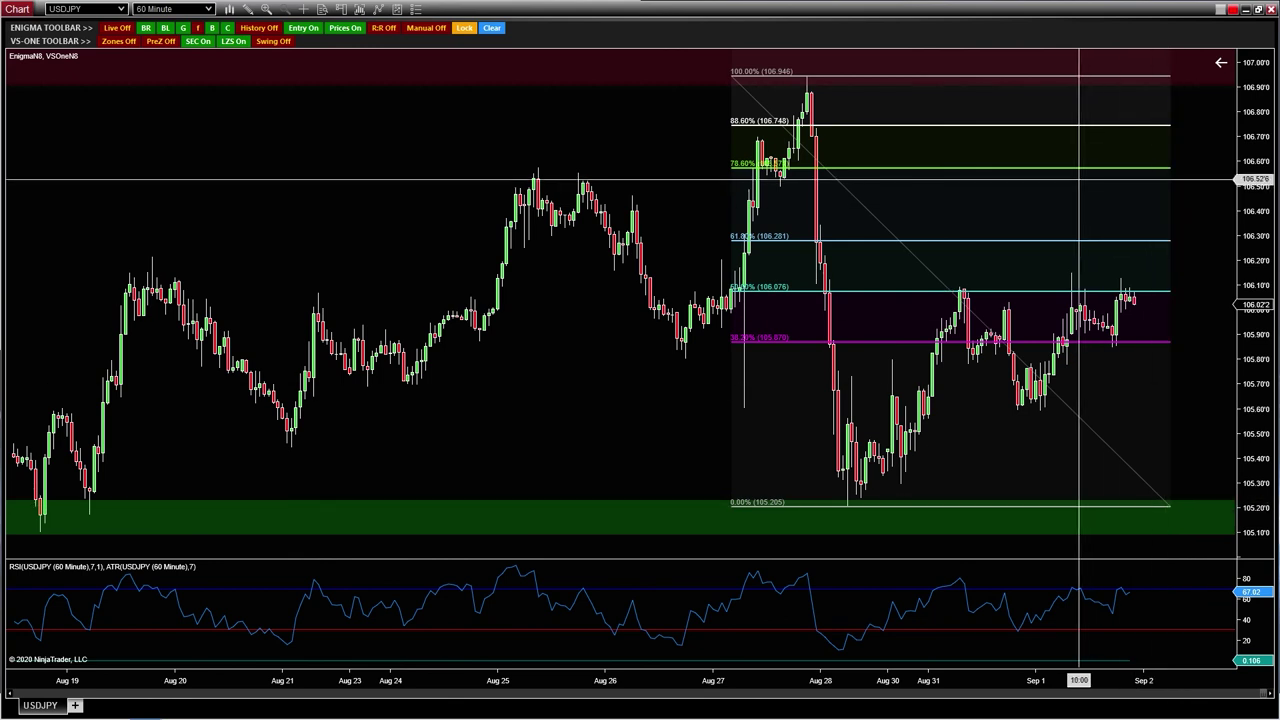
click(807, 77)
click(833, 360)
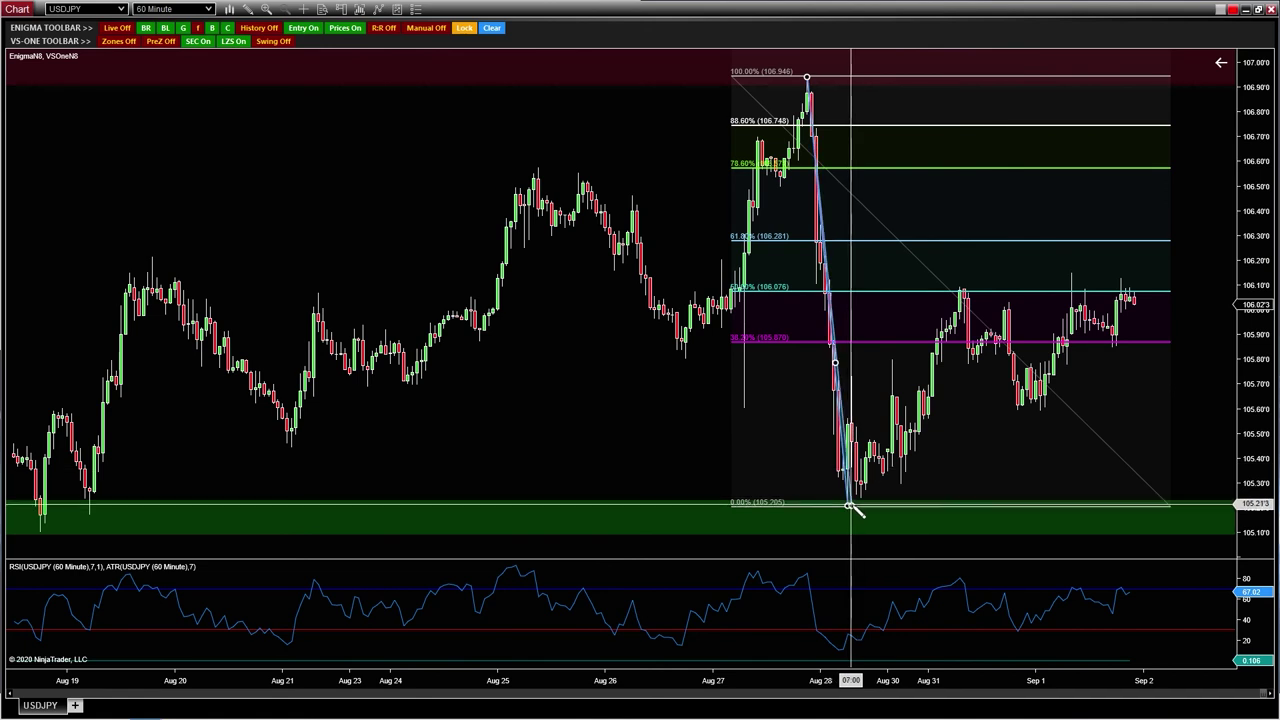
click(848, 506)
click(960, 290)
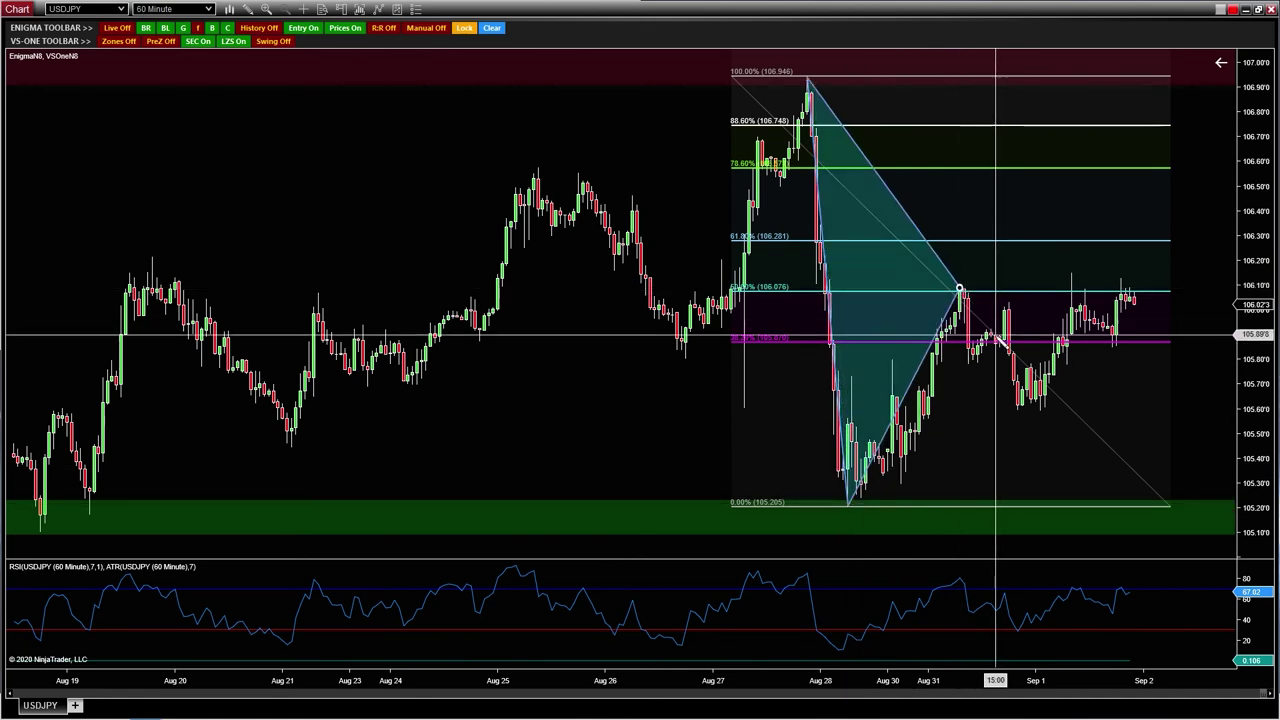
click(1014, 411)
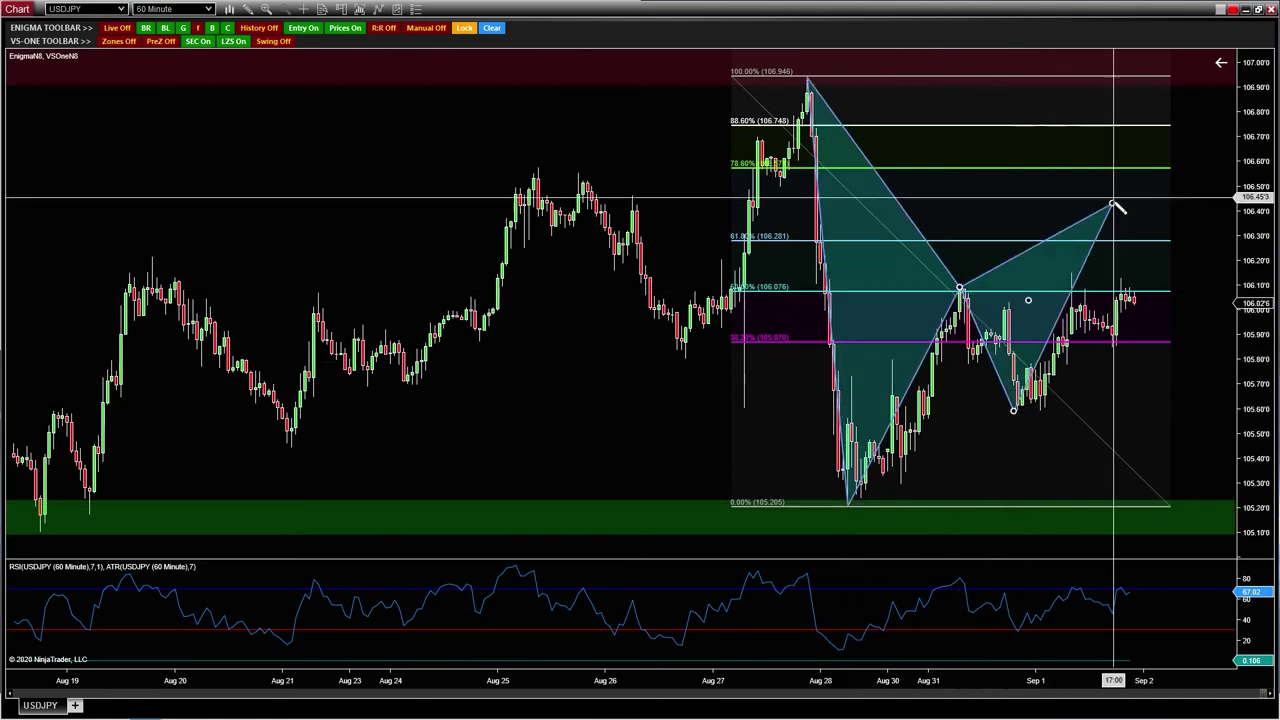
click(1152, 127)
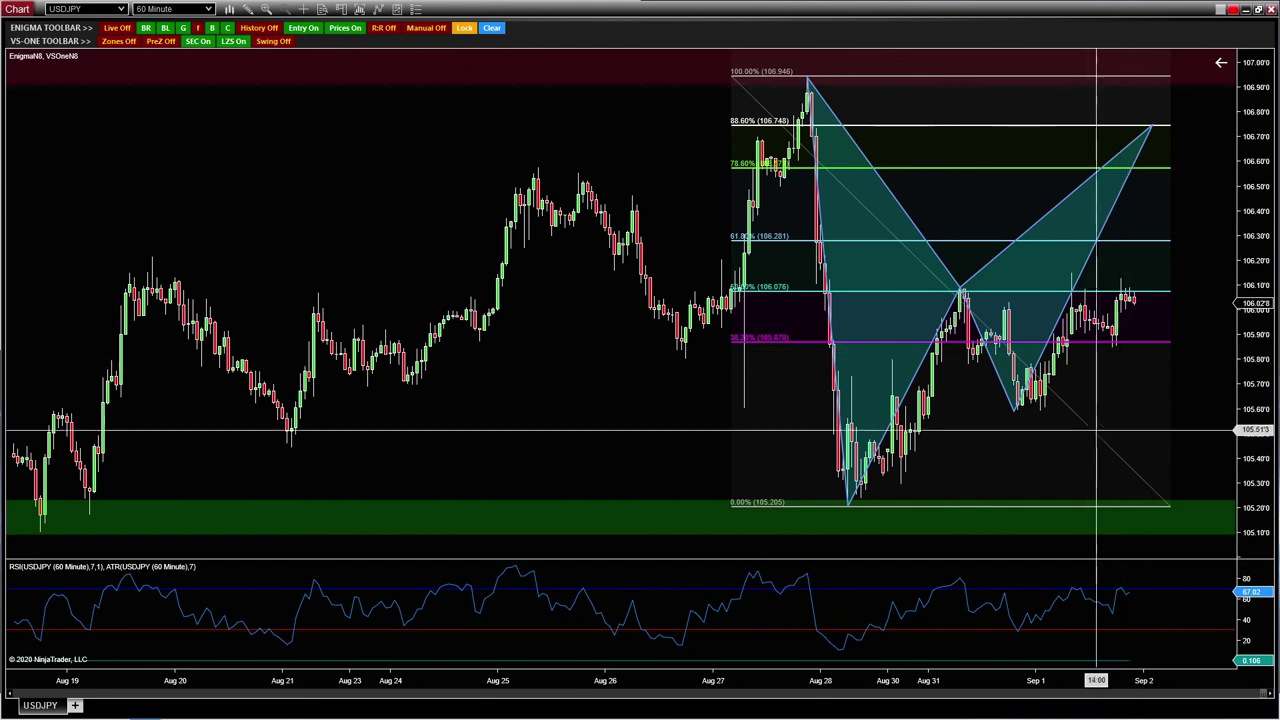
Delete the Fibonacci retracement and both triangles of the harmonic pattern.
key(Delete)
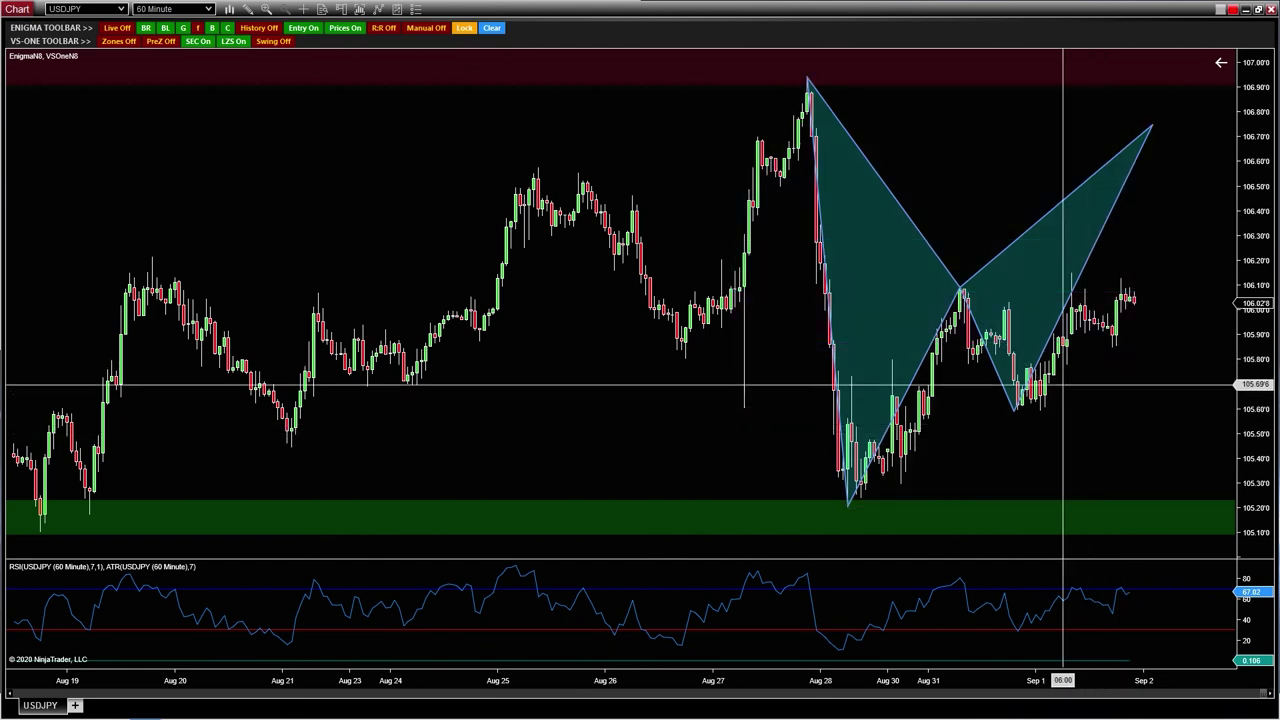
scroll(1170, 289, down, 1)
scroll(1170, 289, down, 4)
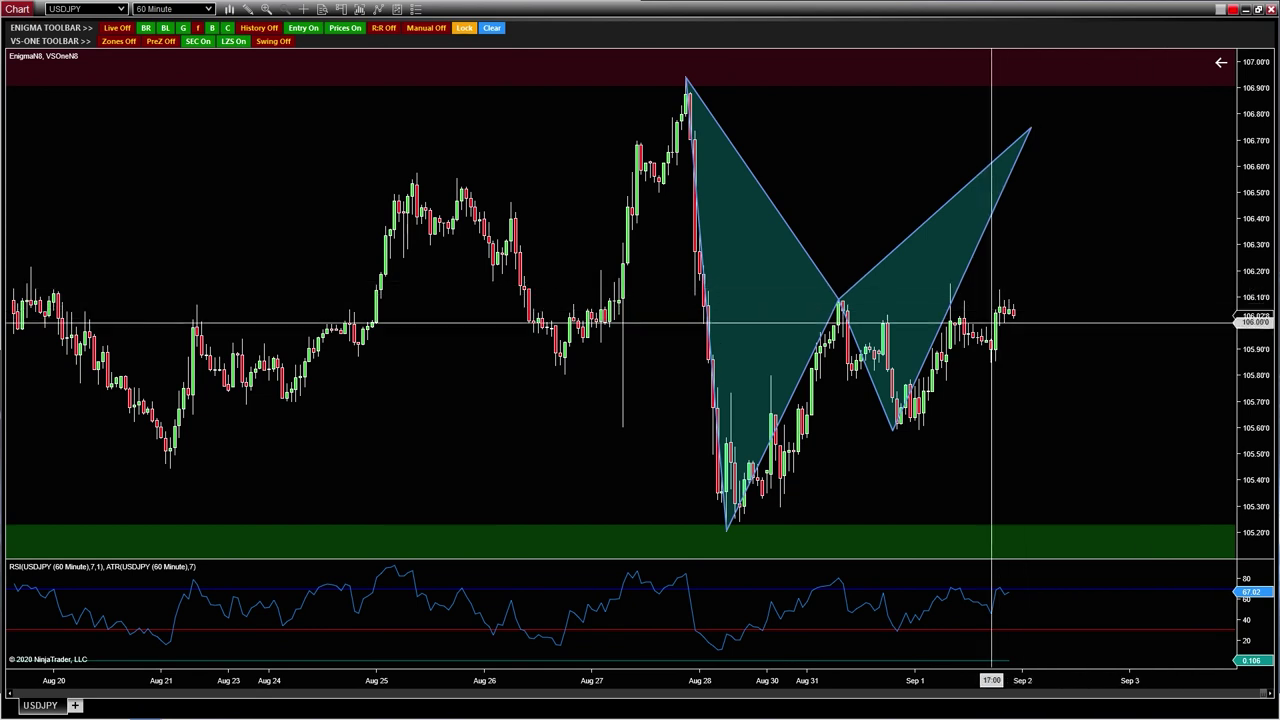
click(990, 211)
key(Delete)
click(794, 243)
key(Delete)
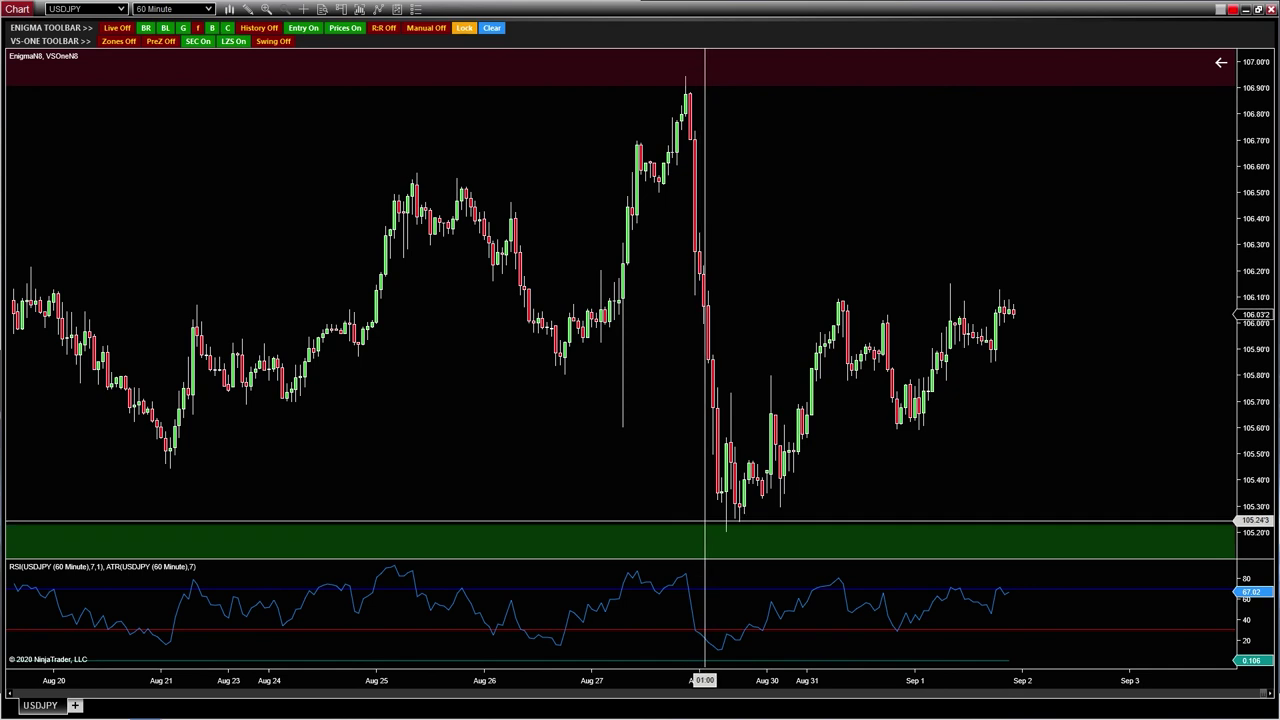
Draw a horizontal arrow over the recent highs near 106.10 and arrows tracing the swings from the August 28 low to the latest low.
drag(726, 536, 838, 296)
click(1066, 296)
click(843, 294)
click(903, 424)
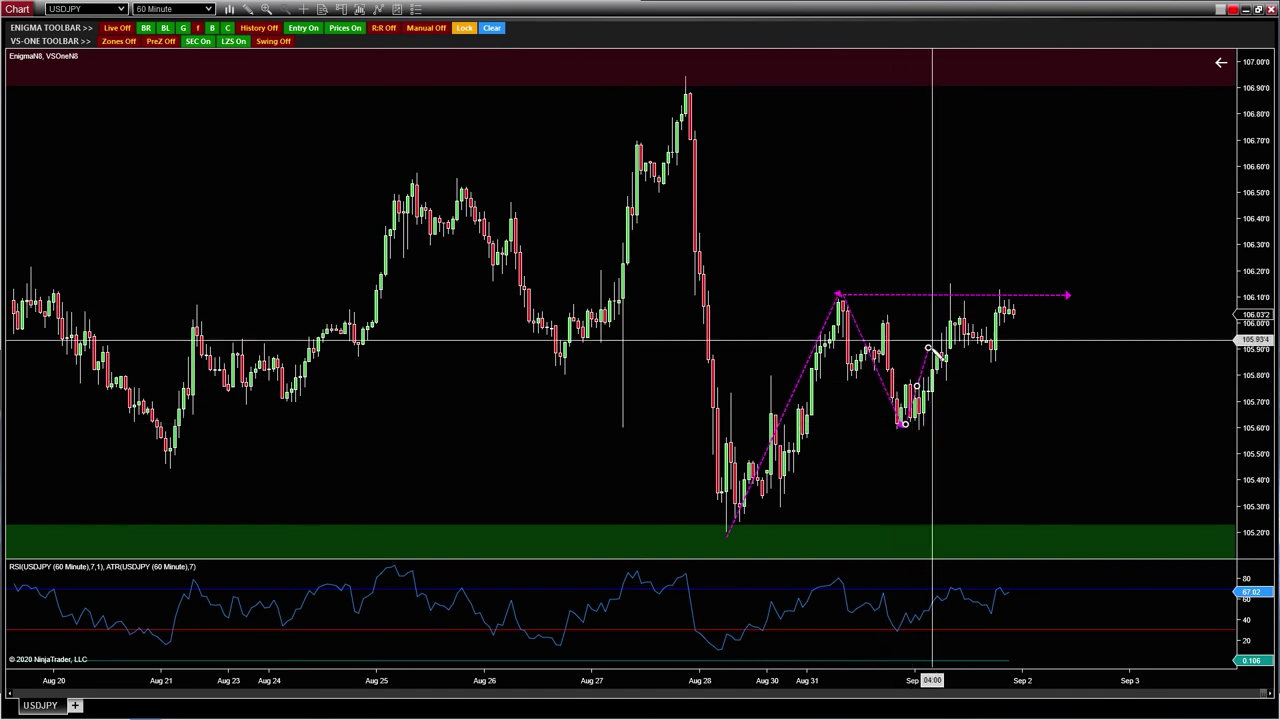
click(955, 298)
click(995, 366)
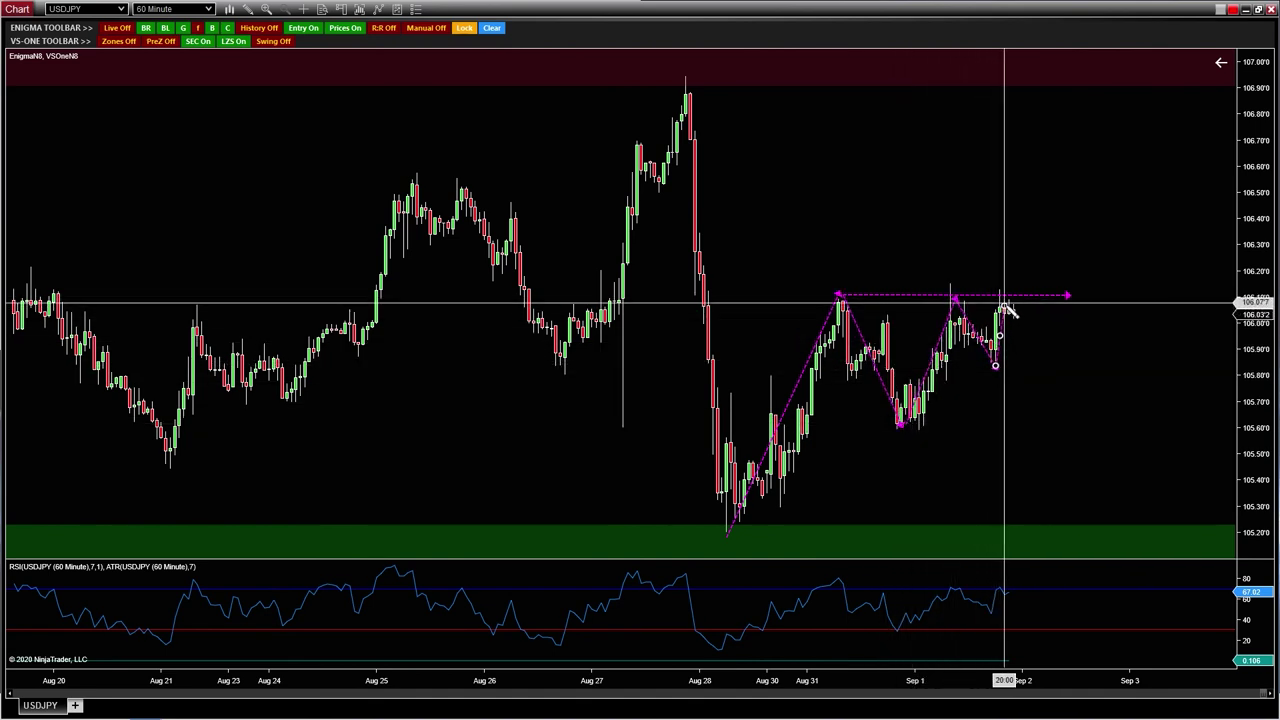
Extend the arrows to the horizontal level and project a path to about 106.00, 106.27, 106.11 and 106.55.
click(1000, 297)
click(1022, 323)
click(1048, 258)
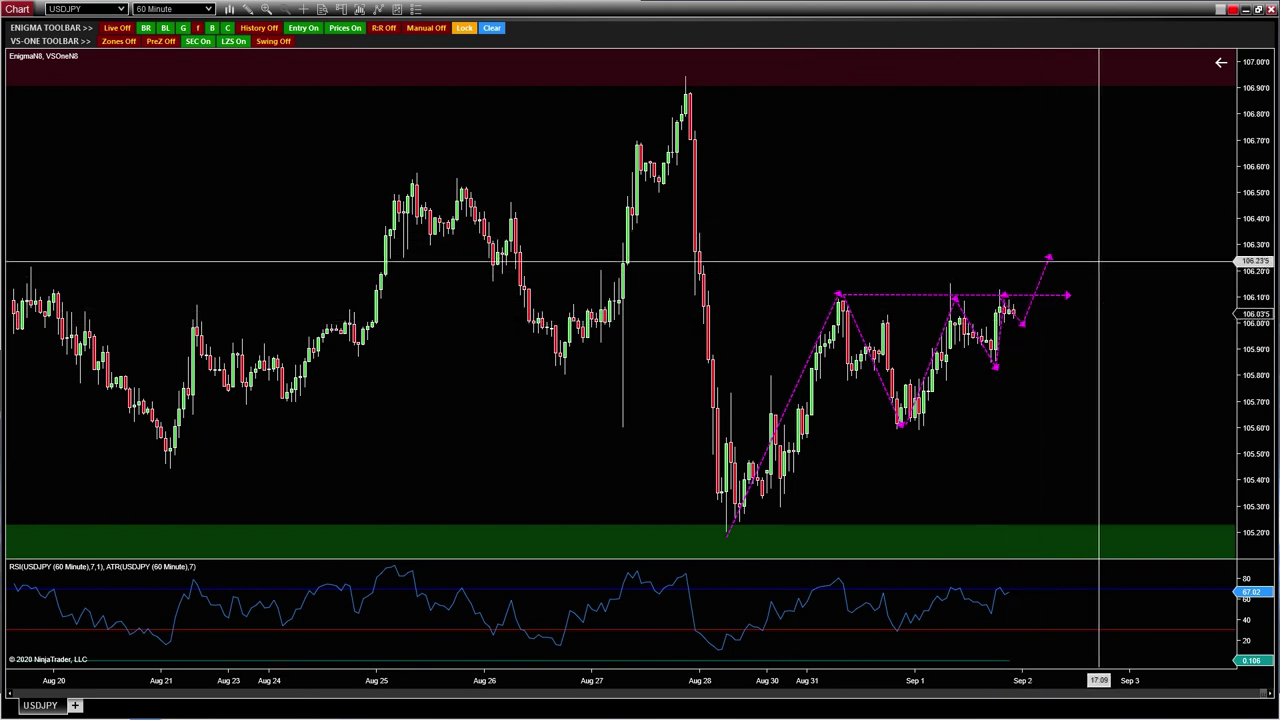
click(1045, 251)
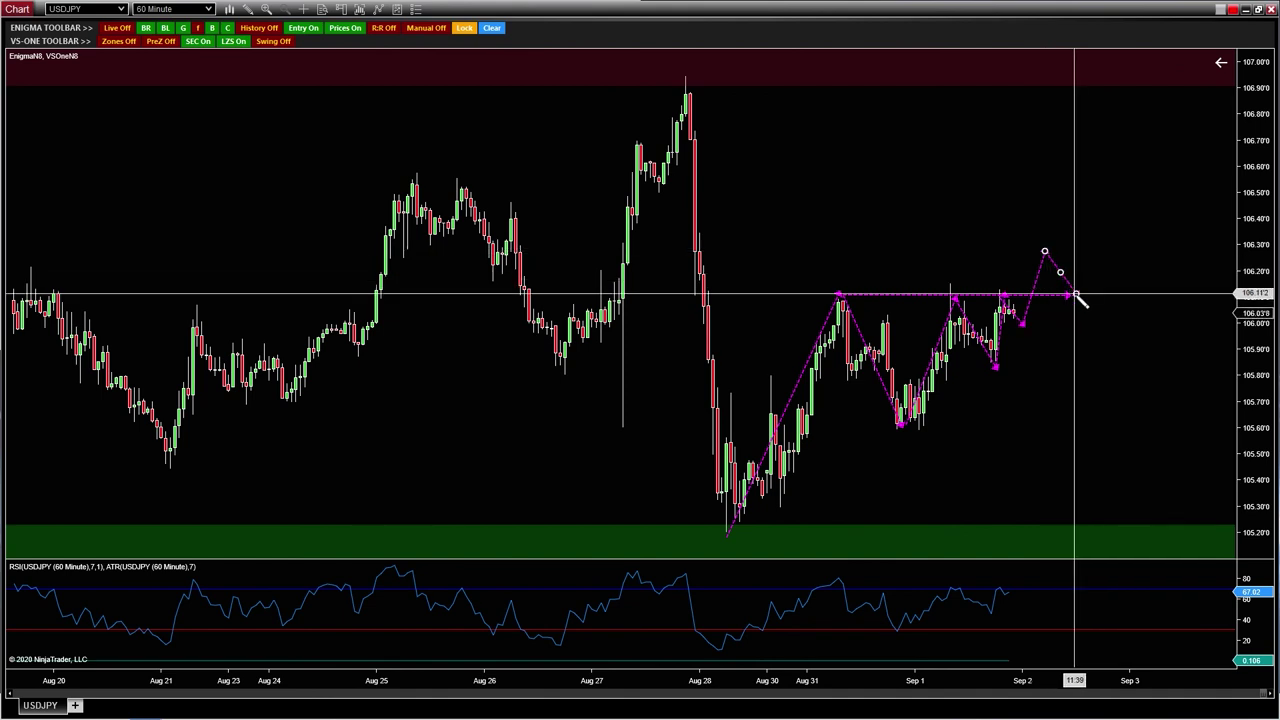
double_click(1076, 294)
key(Escape)
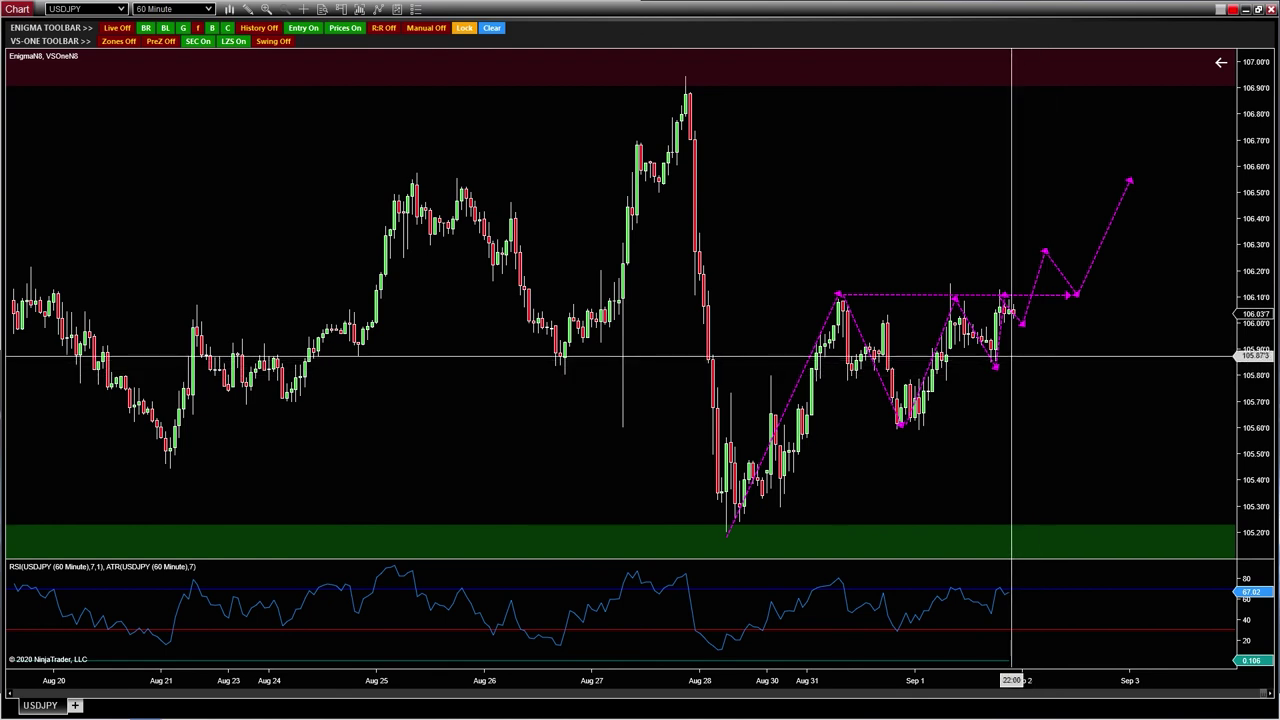
Remove all drawings, then draw lines near 106.10, 105.75 and 106.54 with a reward box between the upper two.
key(ctrl+Delete)
key(Return)
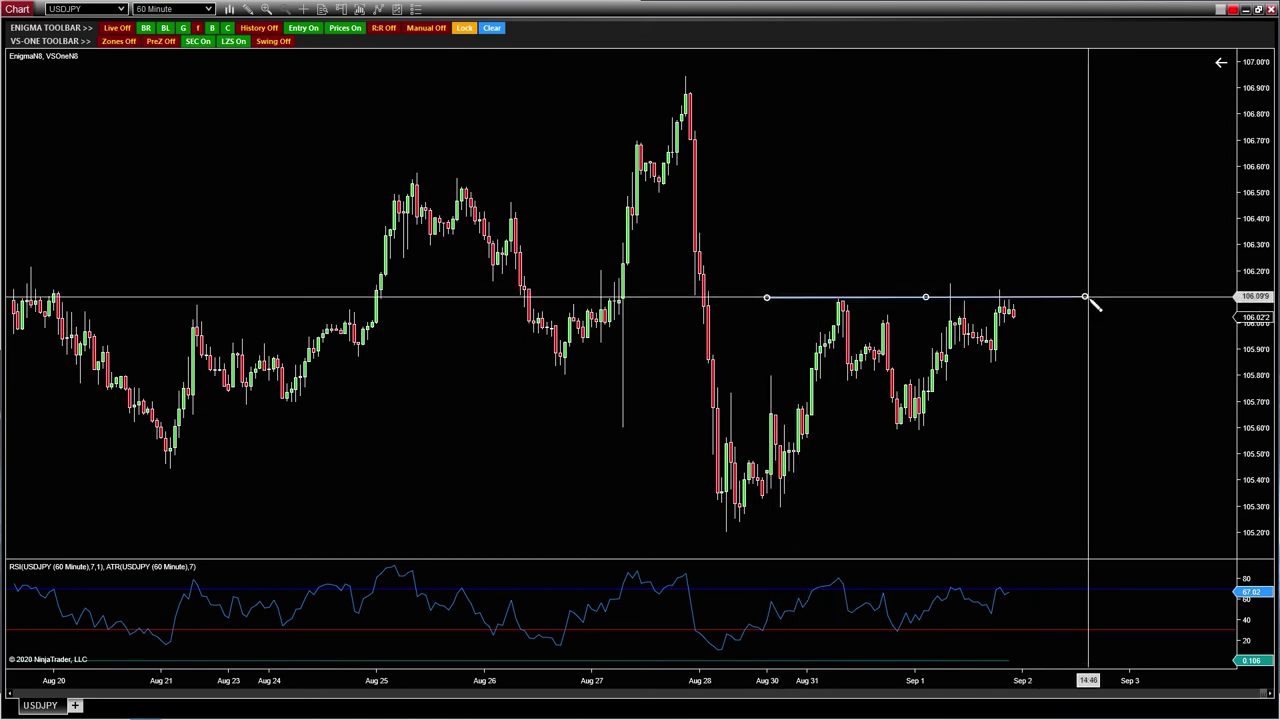
drag(993, 388, 1018, 386)
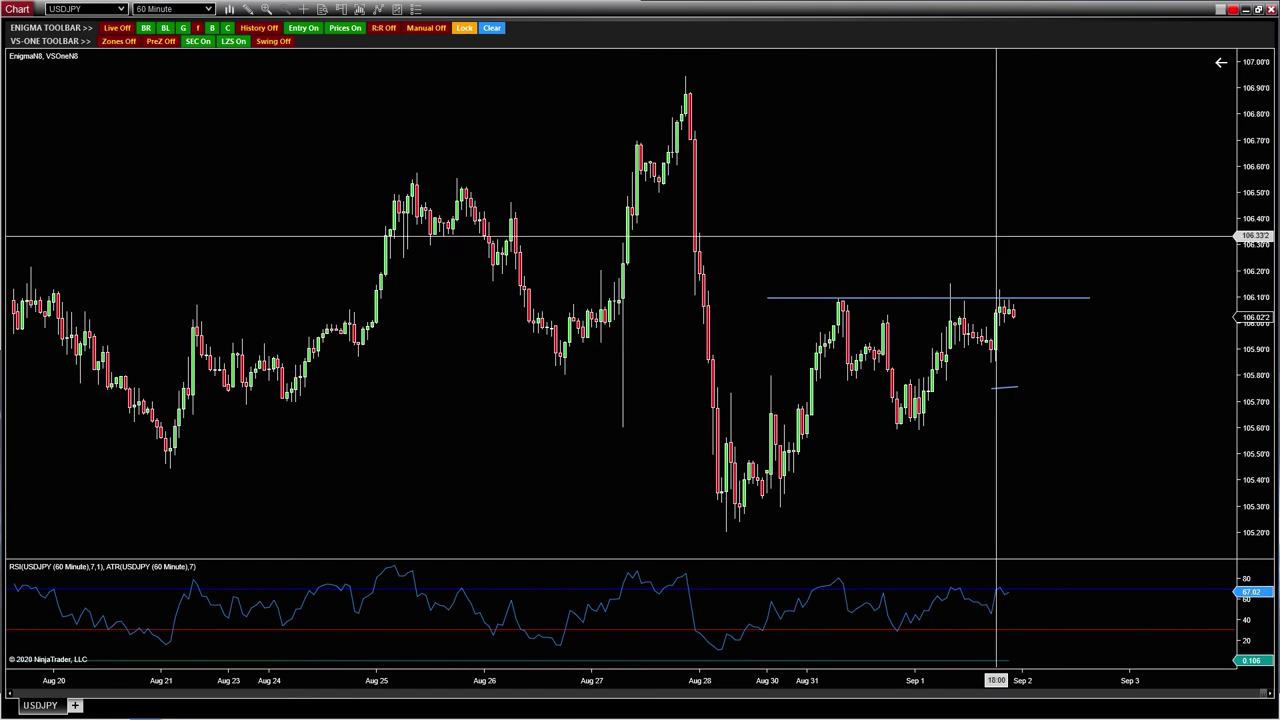
mouse_move(988, 182)
mouse_down()
mouse_move(1052, 184)
mouse_move(1031, 291)
mouse_up()
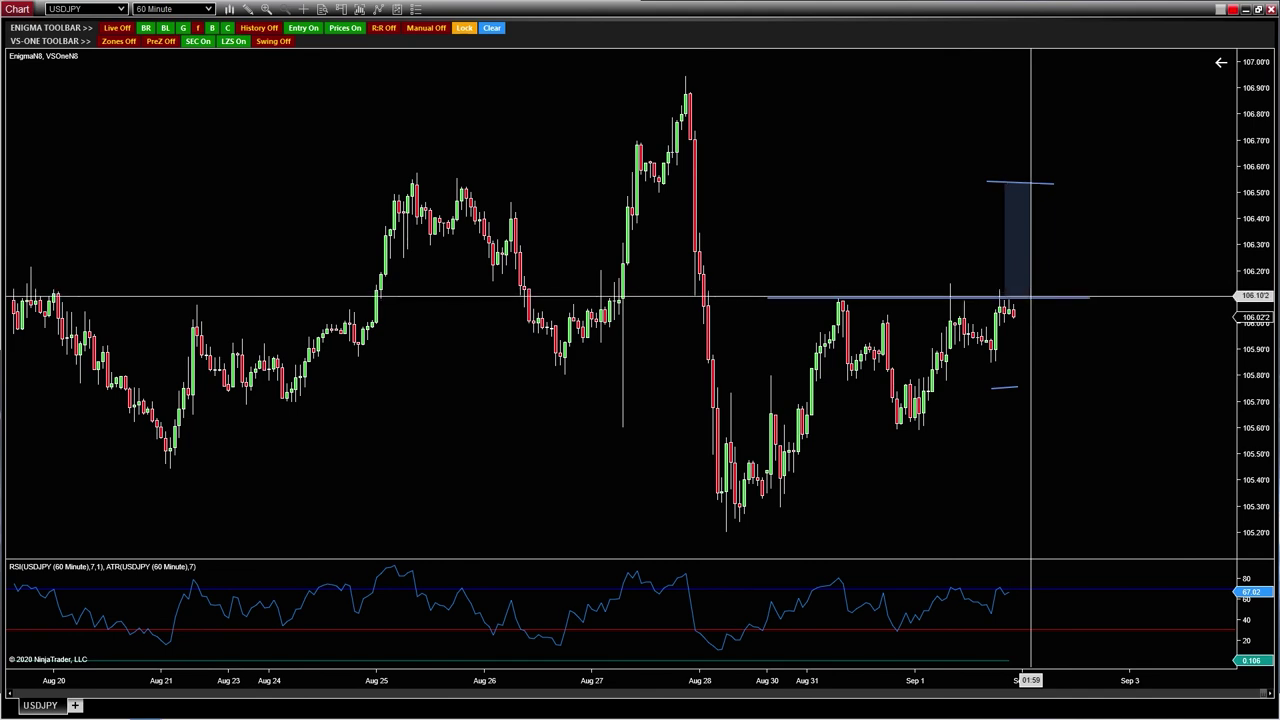
Draw a risk box below the 106.10 line and stretch it down to the lower line near 105.75.
drag(1008, 295, 1031, 382)
double_click(1031, 382)
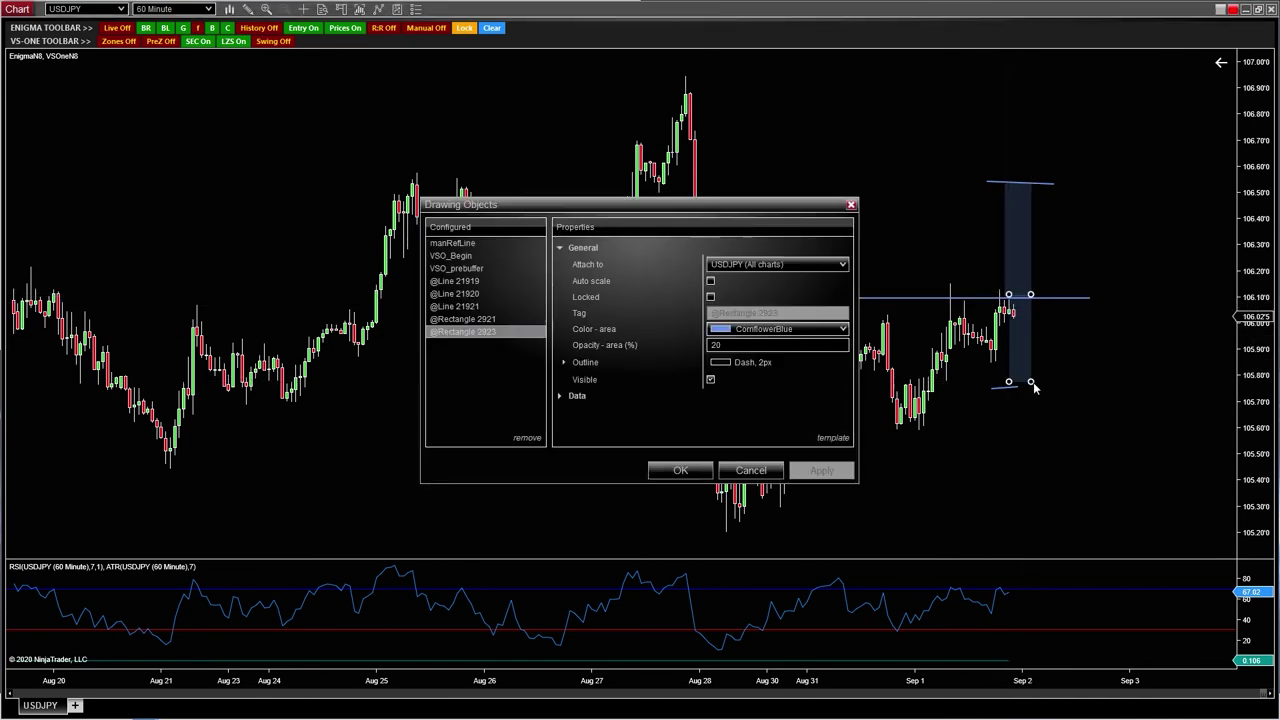
key(Escape)
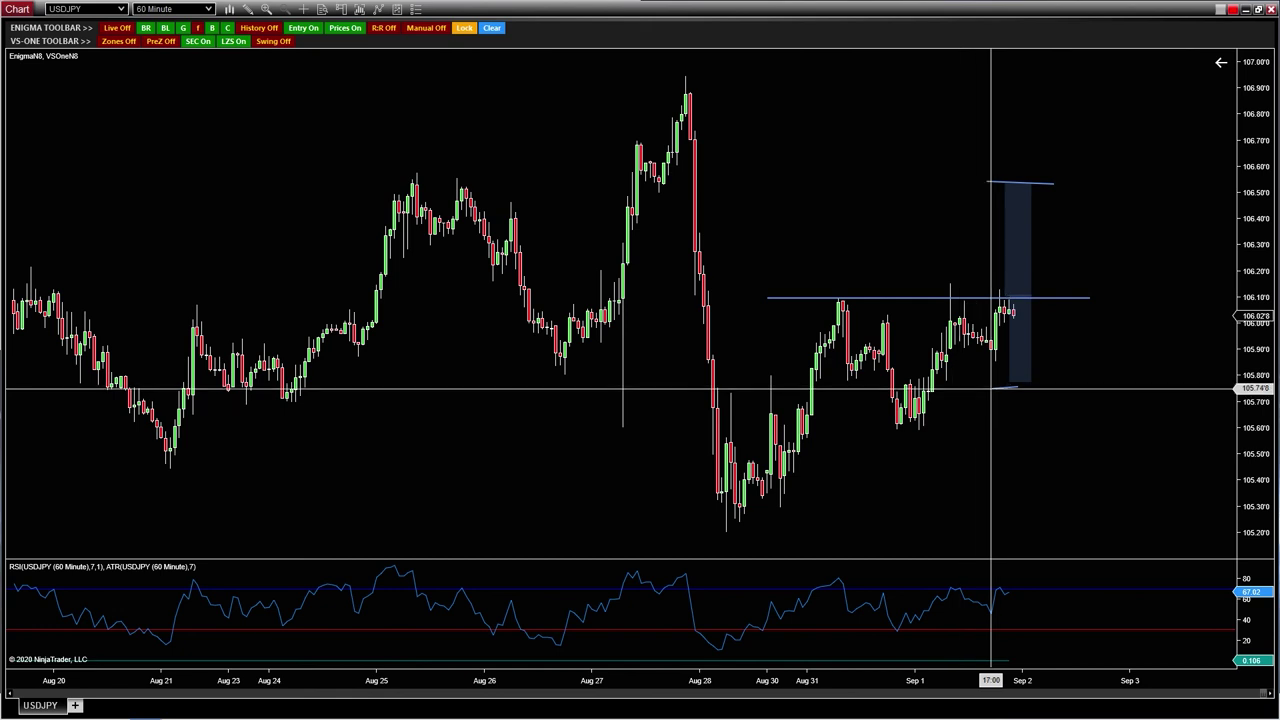
drag(1035, 381, 1031, 388)
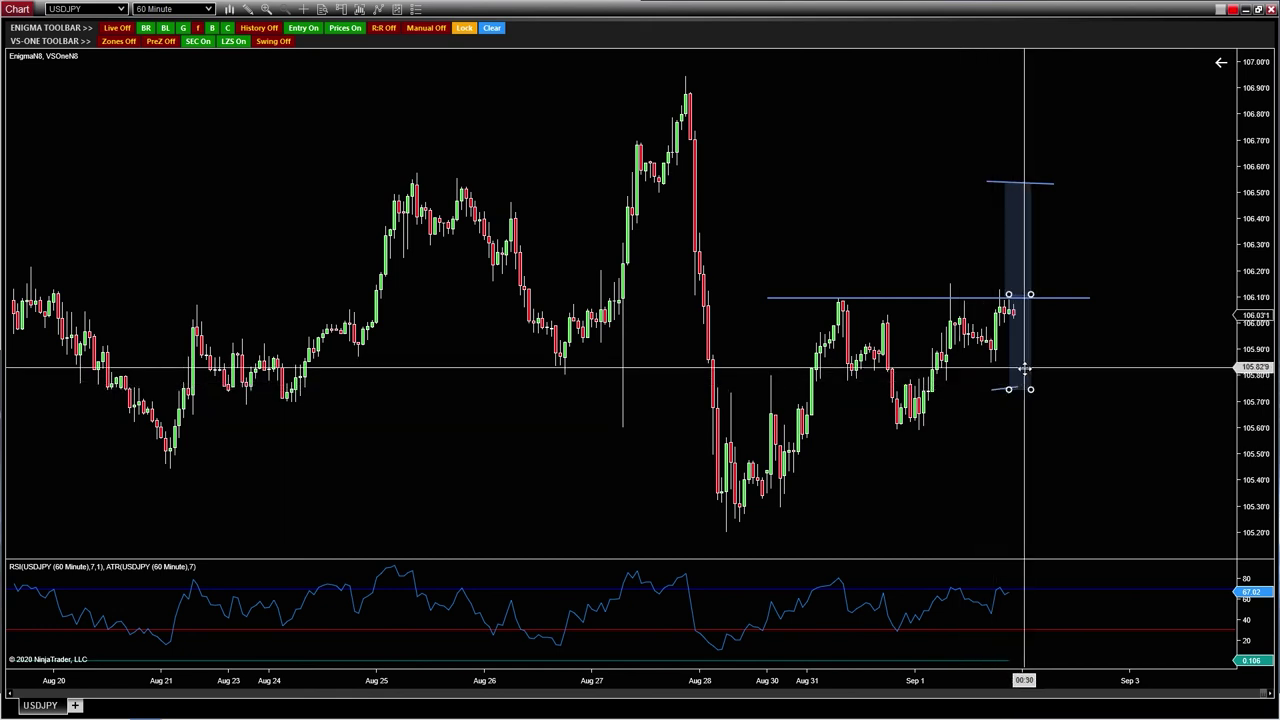
Color the risk box crimson and raise its area opacity.
double_click(1031, 354)
click(800, 329)
click(770, 455)
click(708, 345)
key(Return)
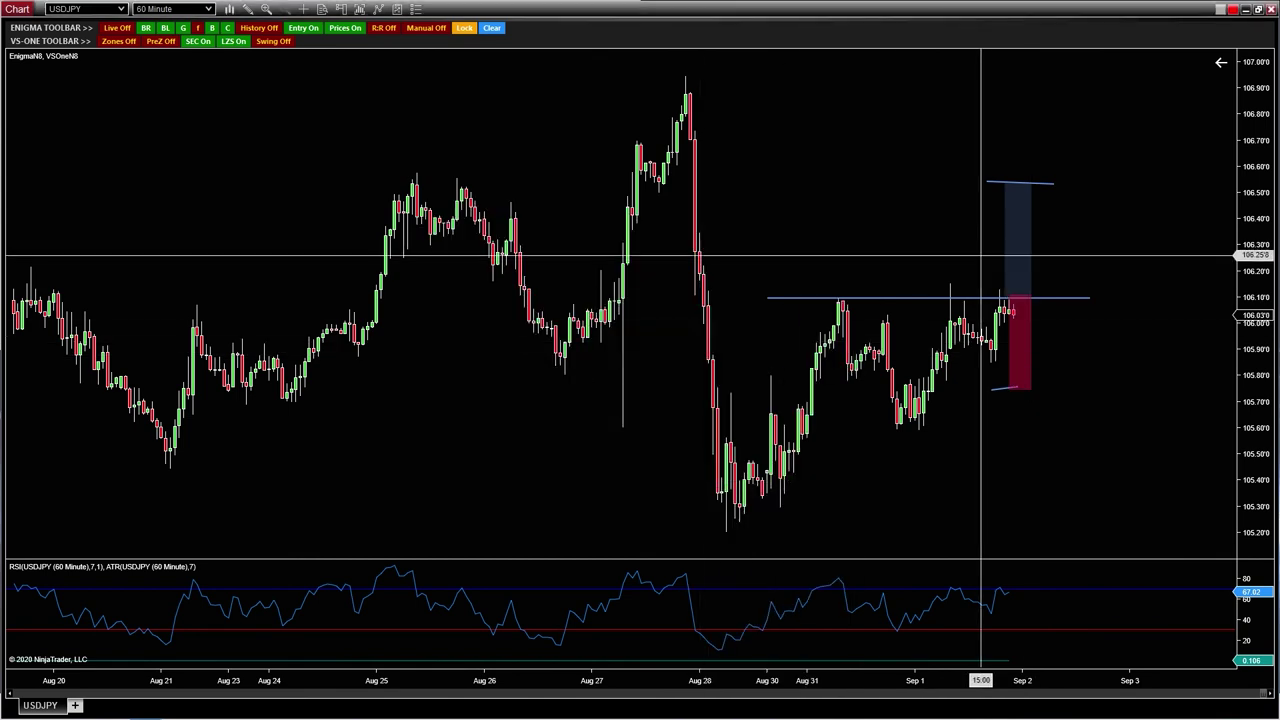
Color the reward box green and raise its area opacity.
double_click(1032, 241)
click(800, 329)
click(766, 350)
click(706, 343)
key(Return)
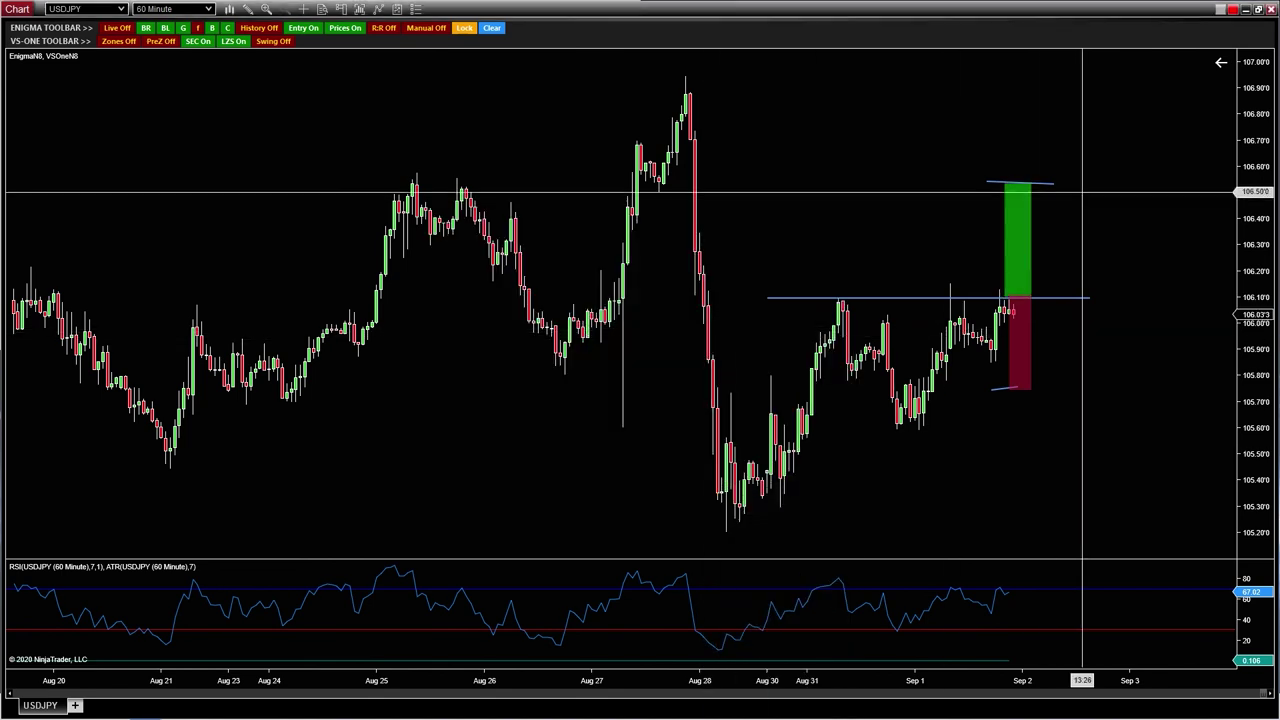
Stretch the reward box up to about 106.87 and shift the risk box slightly to line up beneath it.
drag(1005, 184, 996, 94)
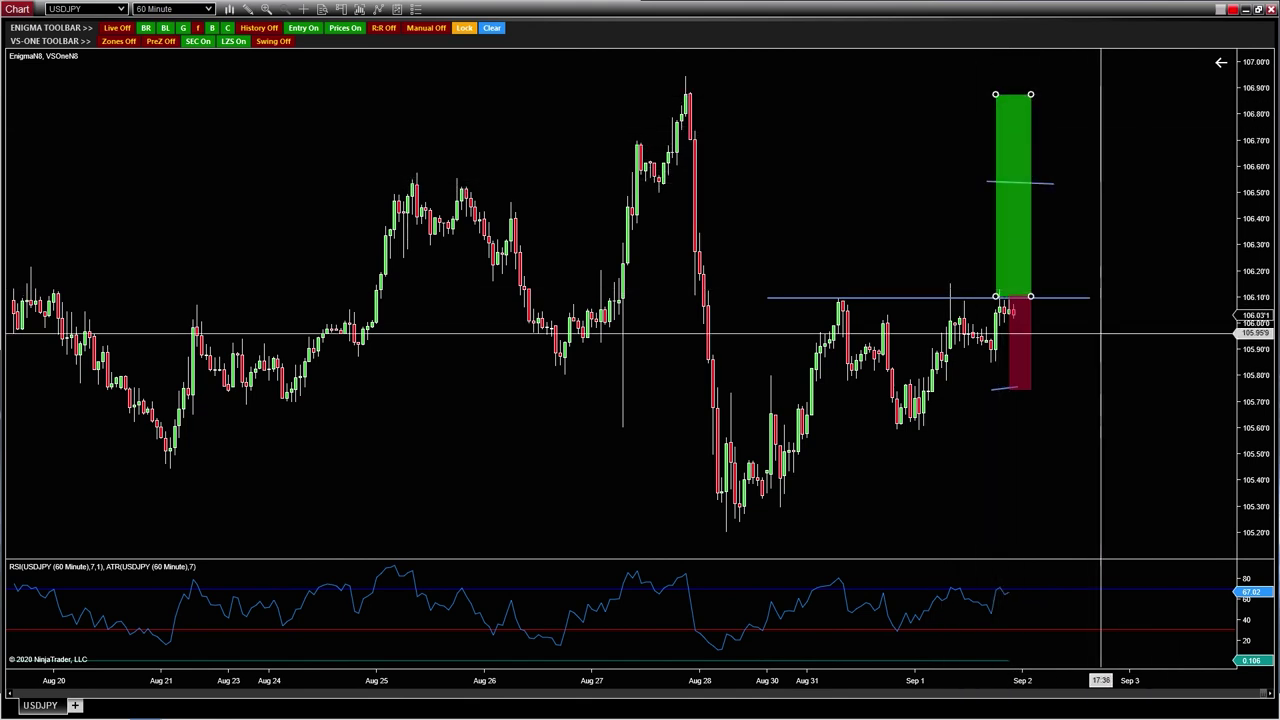
mouse_move(1023, 336)
mouse_down()
mouse_move(1046, 337)
mouse_move(1079, 231)
mouse_move(1054, 242)
mouse_move(1070, 150)
mouse_move(1058, 146)
mouse_move(1016, 345)
mouse_up()
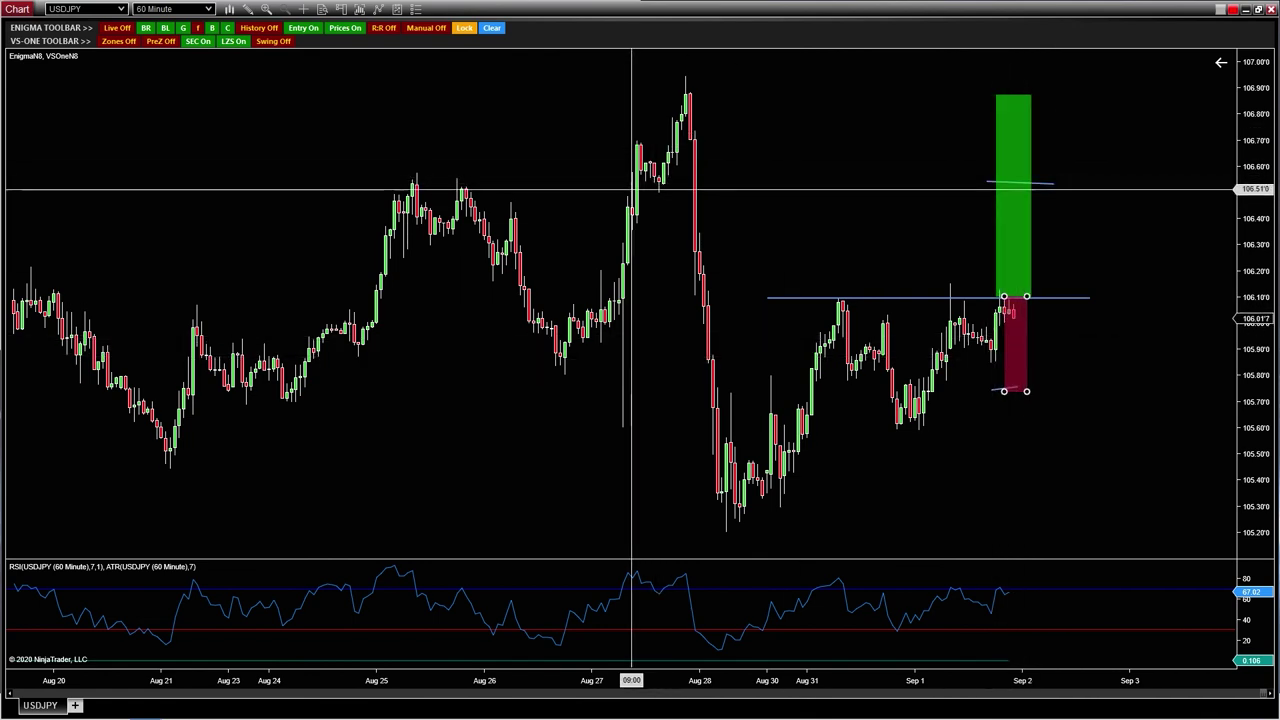
Mark the two swing highs after Aug 25 and the pullback low before the Aug 28 drop with ellipses near 106.50.
click(370, 176)
drag(386, 171, 430, 204)
drag(446, 156, 458, 205)
drag(640, 170, 672, 192)
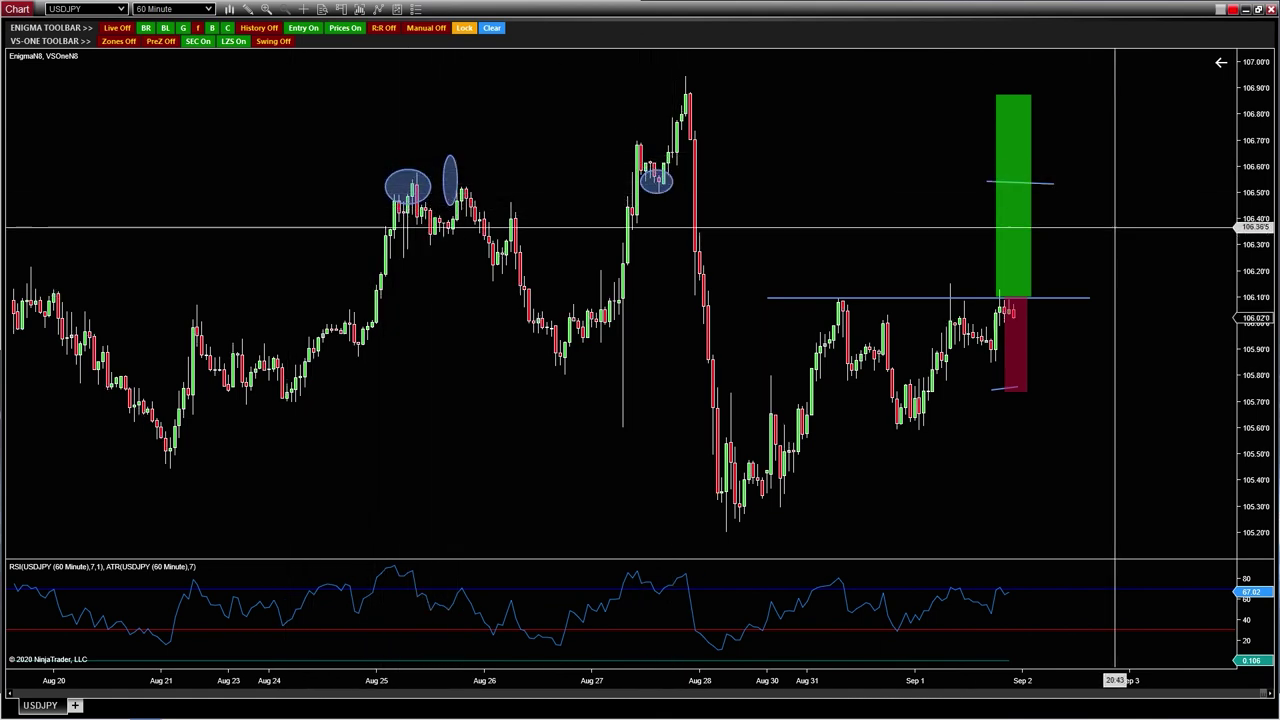
Delete the reward and risk boxes and the trend lines near 106.10 and 106.54, keeping the ellipses.
click(1030, 183)
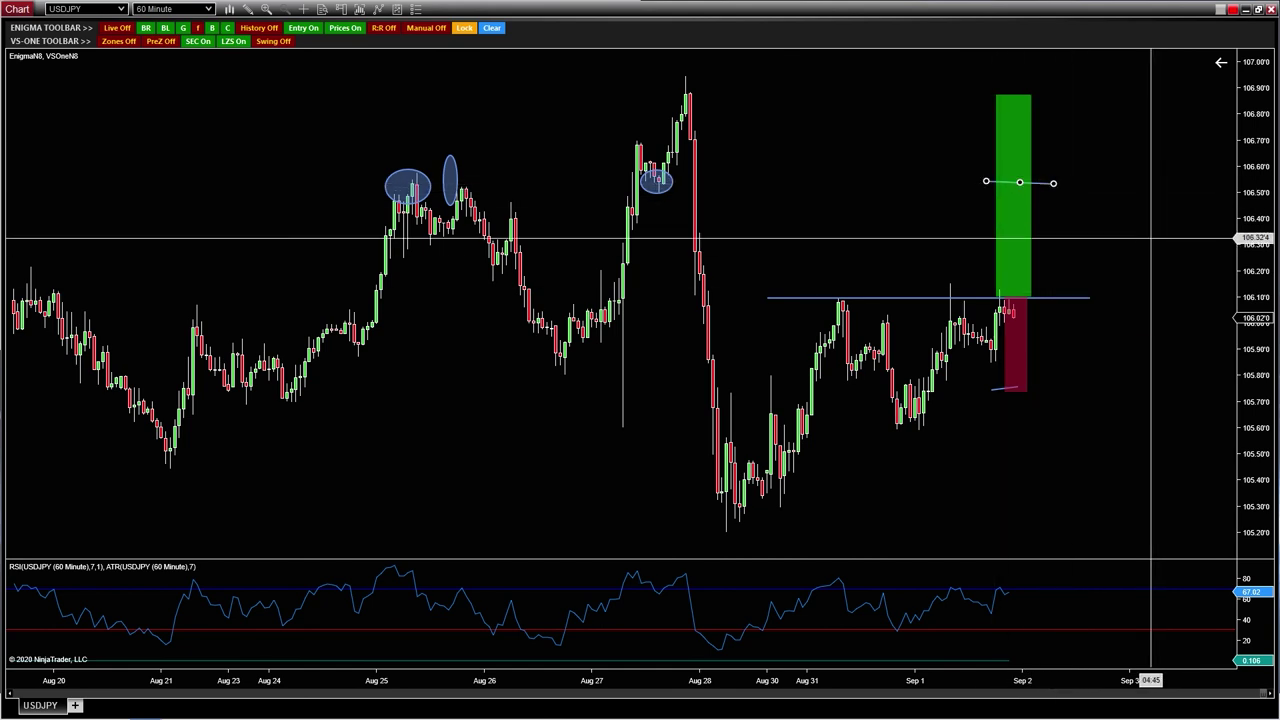
click(1028, 254)
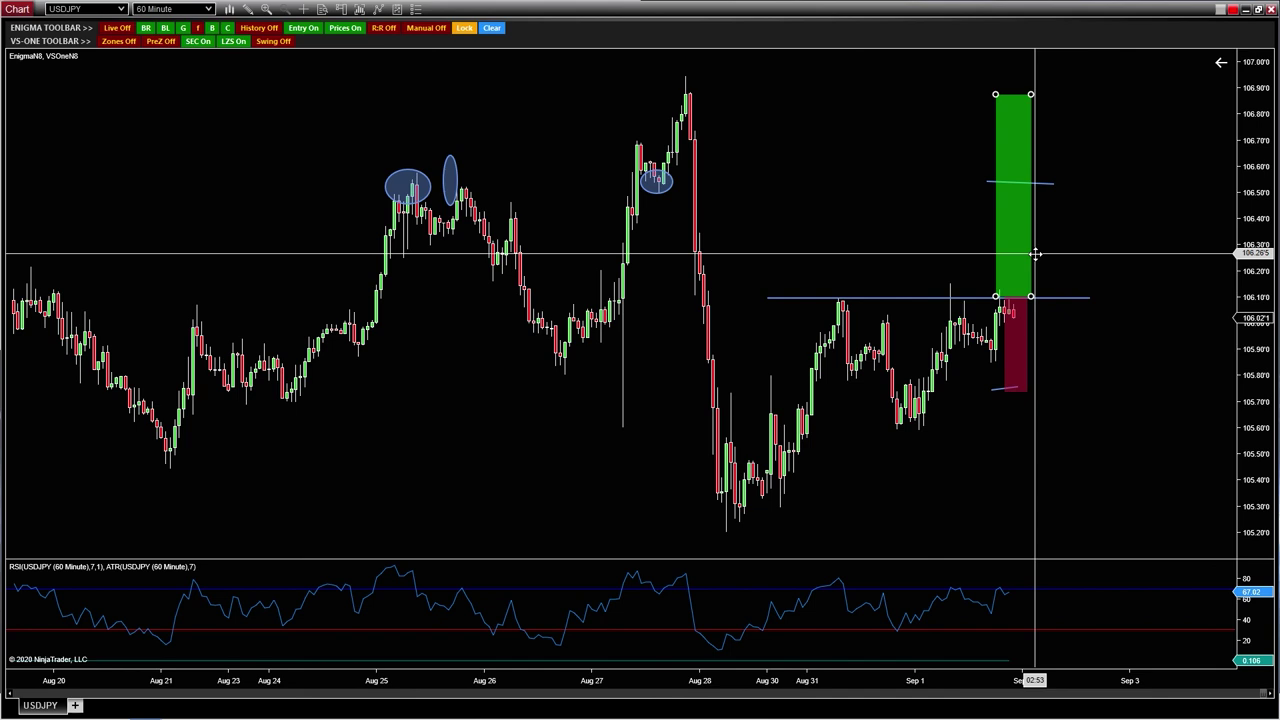
key(Delete)
click(1048, 297)
key(Delete)
click(1028, 325)
key(Delete)
click(1028, 183)
key(Delete)
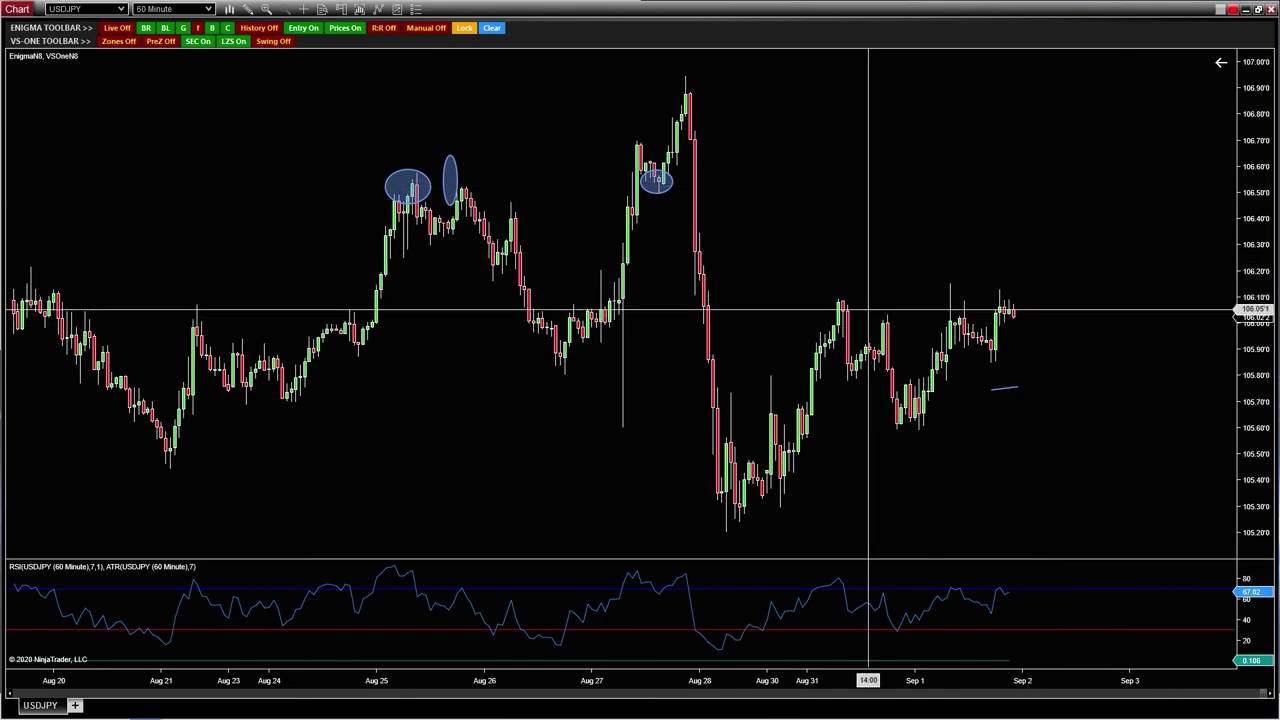
Draw a horizontal level at about 106.10 and project an arrow path from about 105.87 to 106.27, 106.08 and 106.49.
click(815, 298)
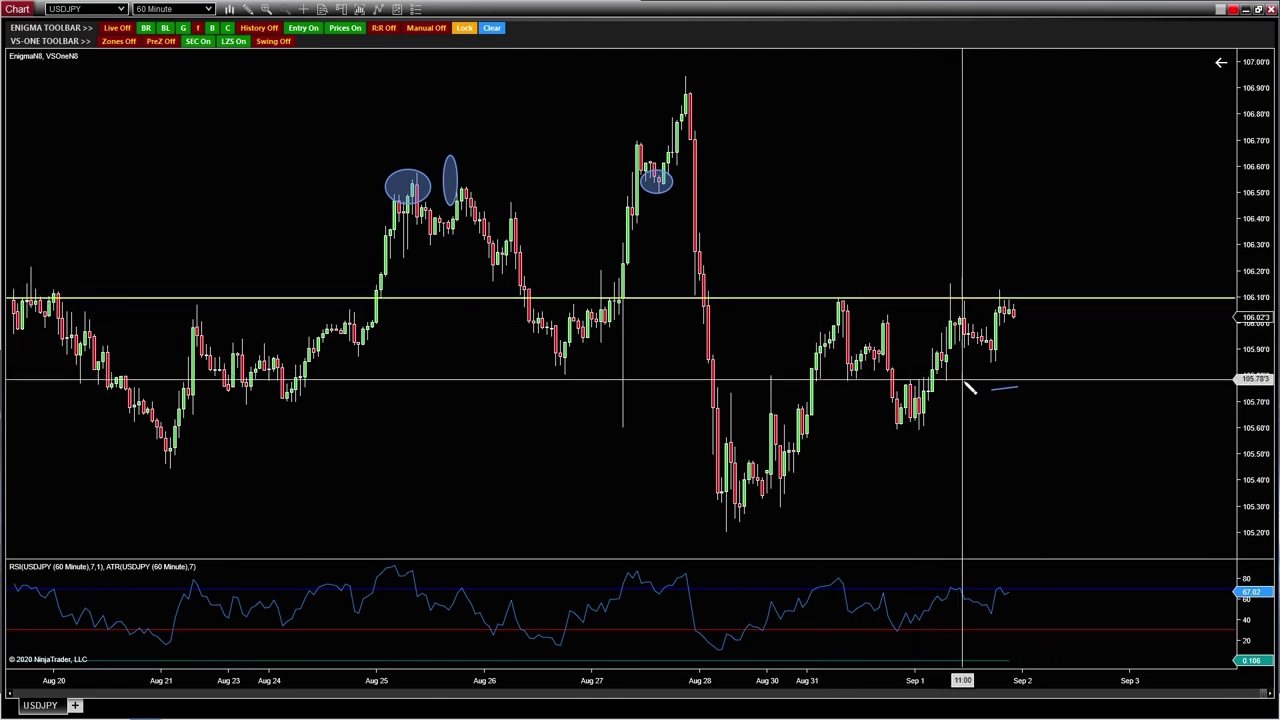
click(989, 356)
click(1017, 253)
click(1033, 269)
click(1055, 298)
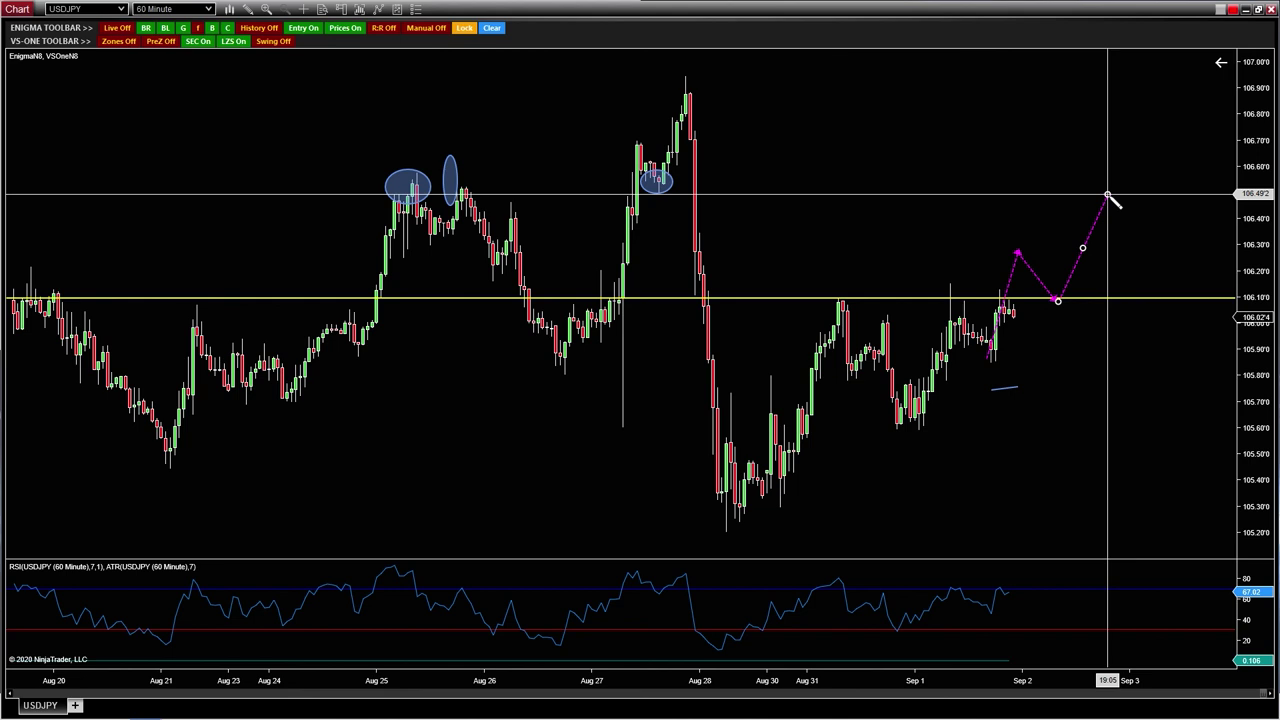
double_click(1108, 193)
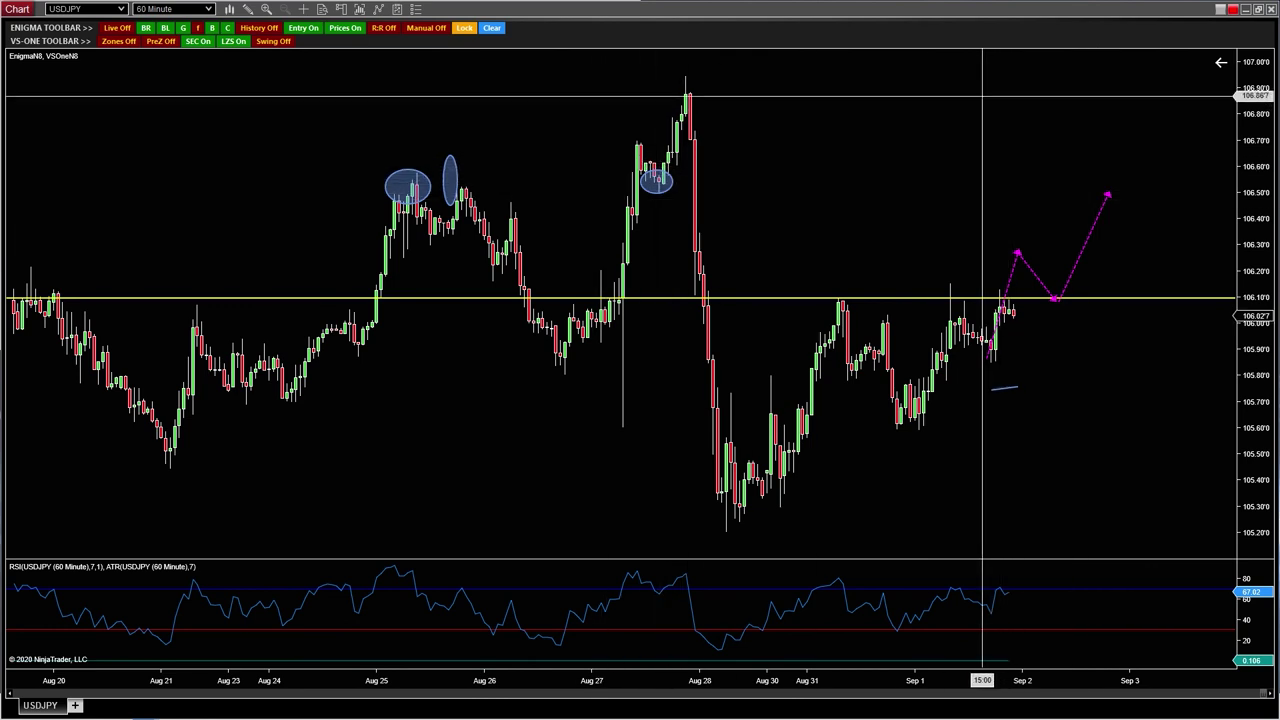
Draw a Fibonacci retracement from the swing high at 106.946 to the swing low at 105.199, and remove it.
click(640, 75)
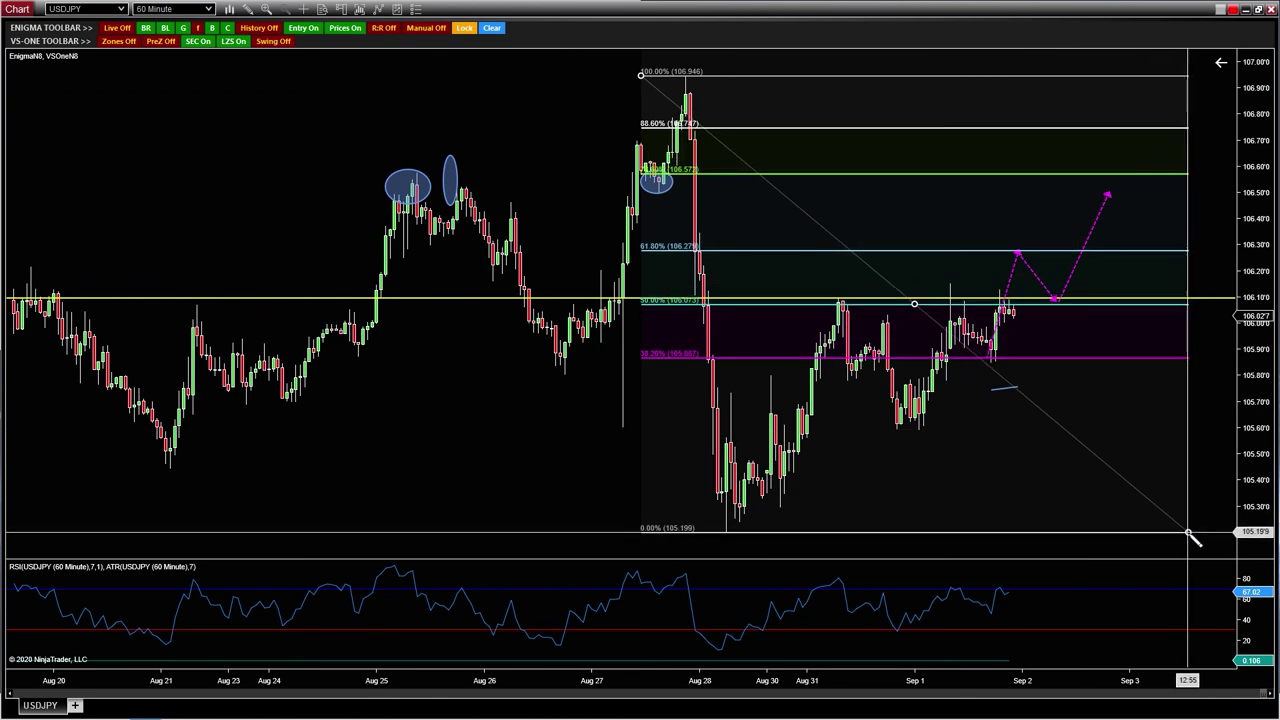
click(1190, 537)
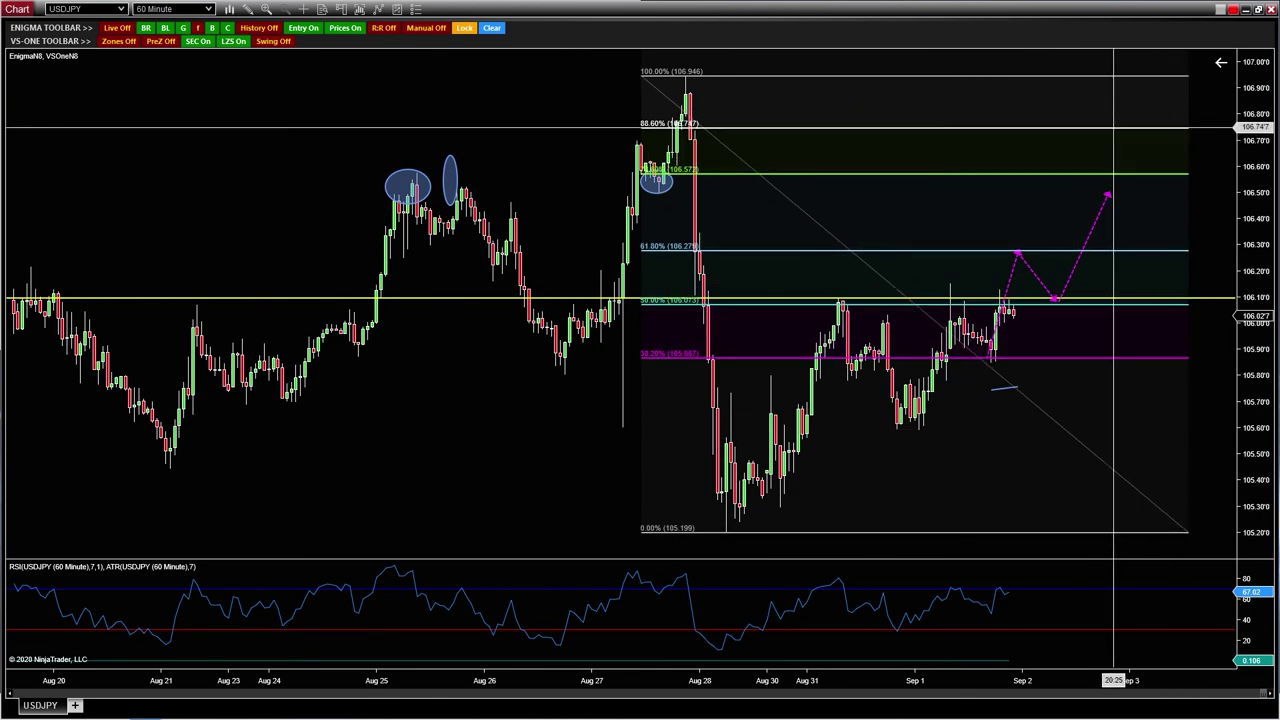
click(1090, 447)
key(Delete)
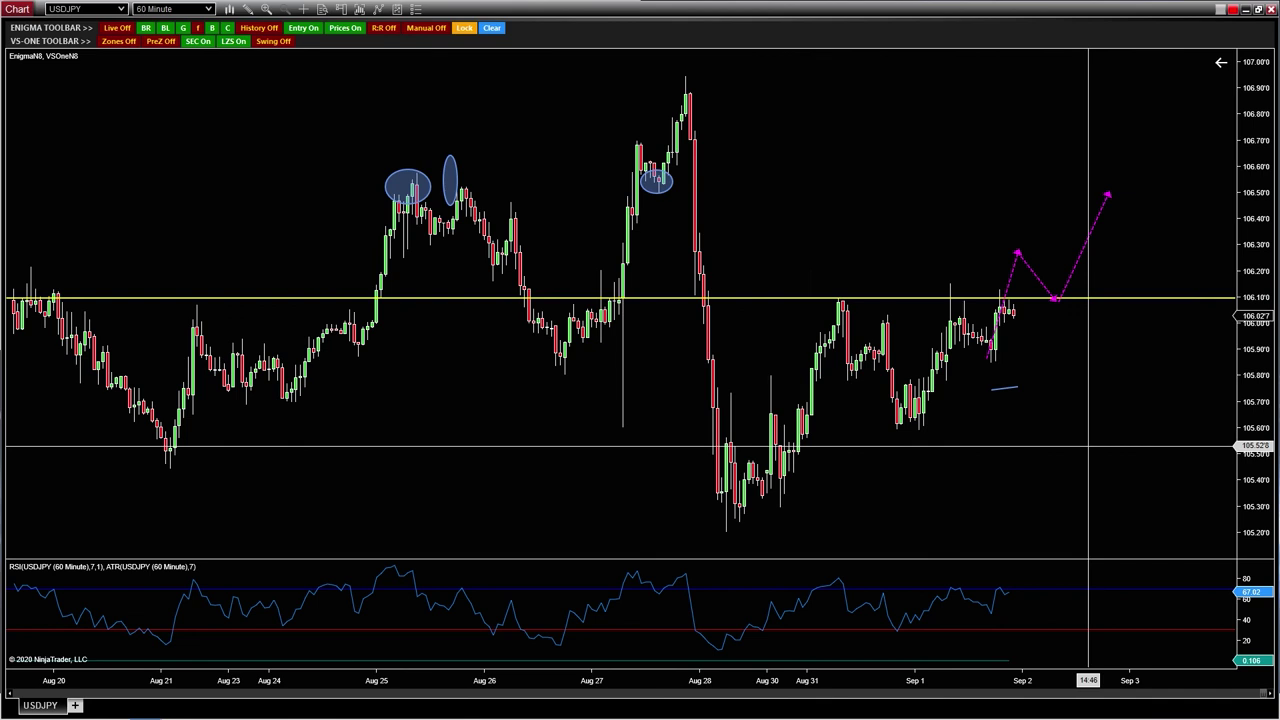